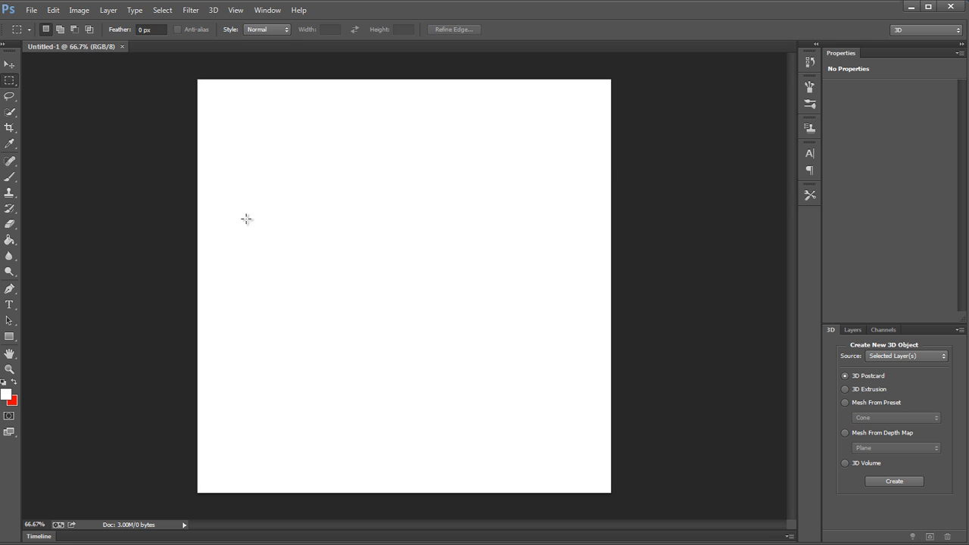
Step: Create a new 3D layer from the file 3dCover.obj
left_click_drag(507, 175, 385, 240)
left_click(321, 273)
left_click(211, 14)
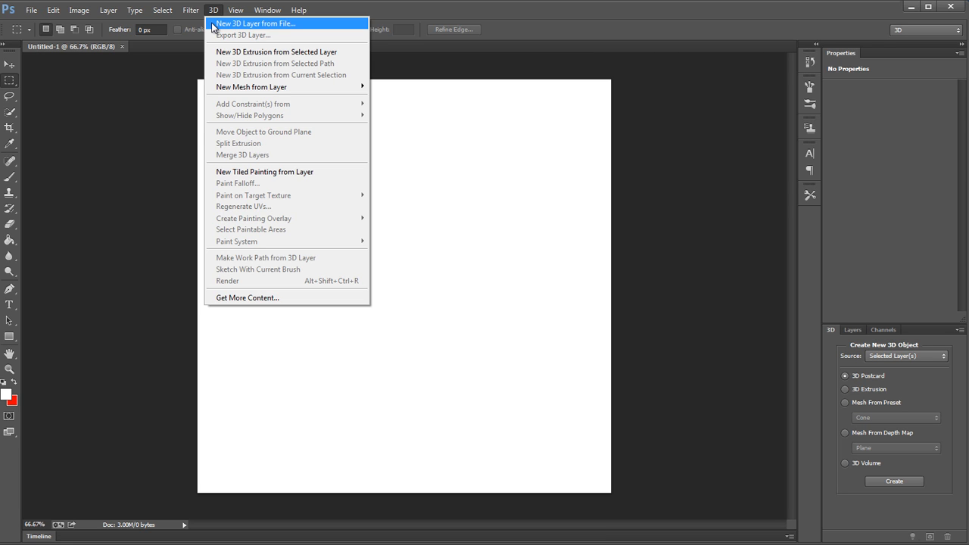
left_click(213, 25)
left_click_drag(491, 80, 526, 99)
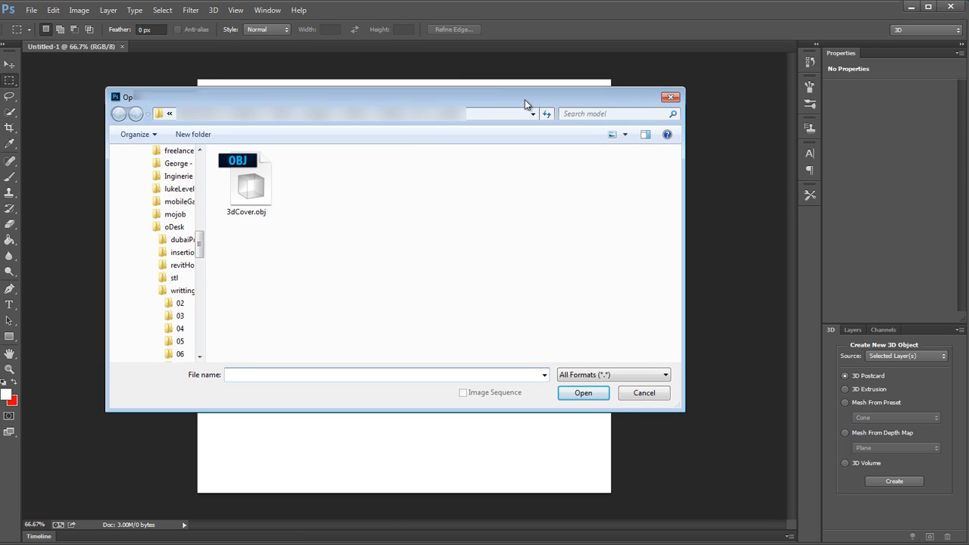
left_click(262, 186)
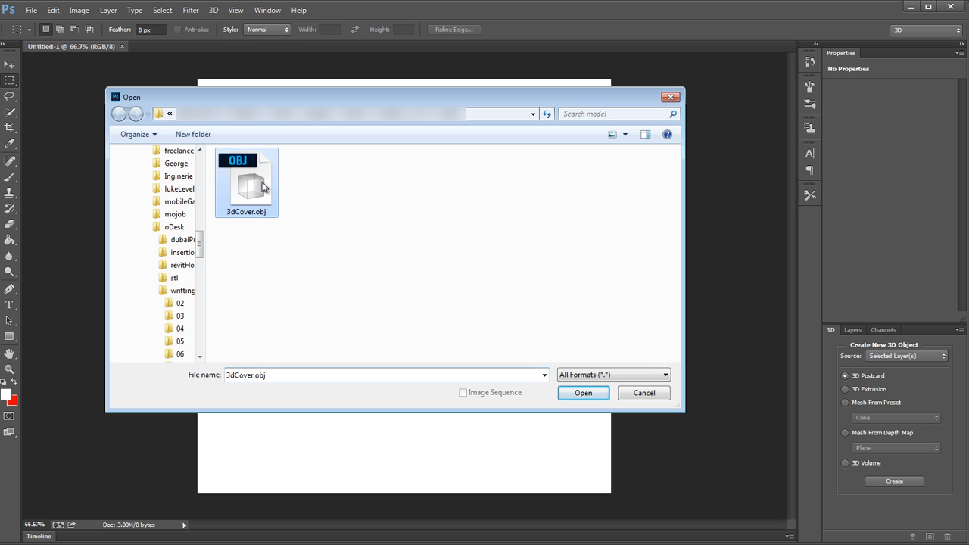
left_click(593, 399)
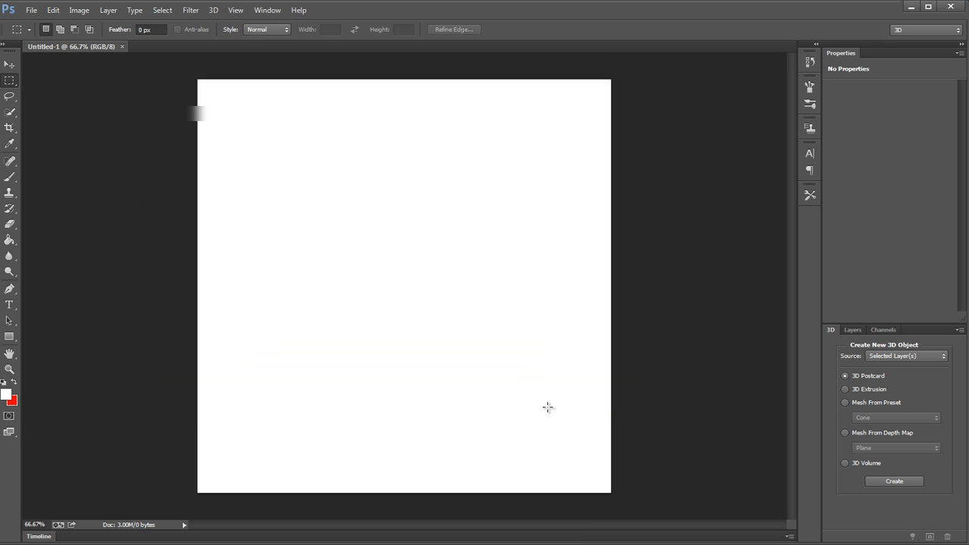
Step: Rotate the book mesh to -90° on the Z axis and 90° on the Y axis
left_click(212, 15)
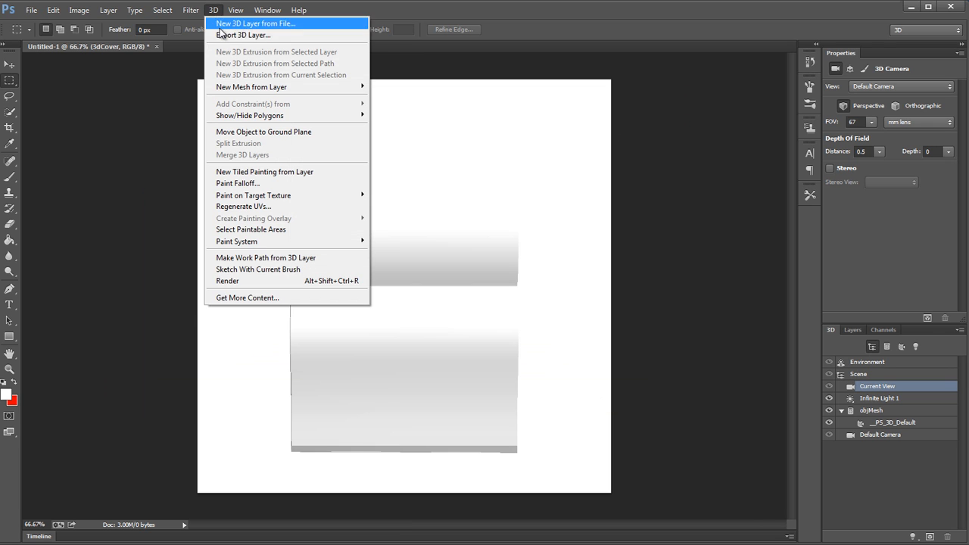
left_click(588, 145)
left_click(10, 65)
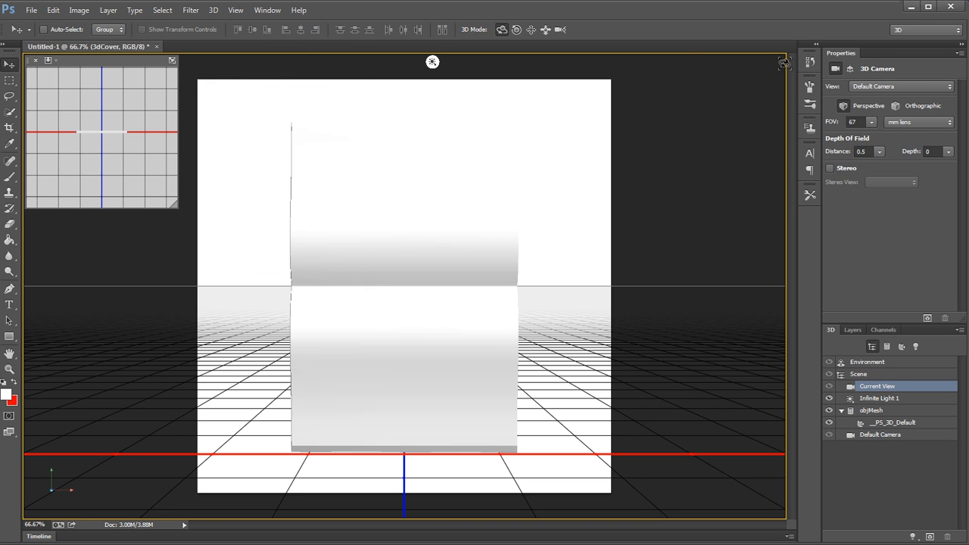
mouse_move(580, 342)
left_mouse_down()
mouse_move(346, 356)
mouse_move(674, 341)
mouse_move(573, 357)
mouse_move(444, 352)
mouse_move(568, 356)
mouse_move(457, 353)
left_mouse_up()
left_click(454, 352)
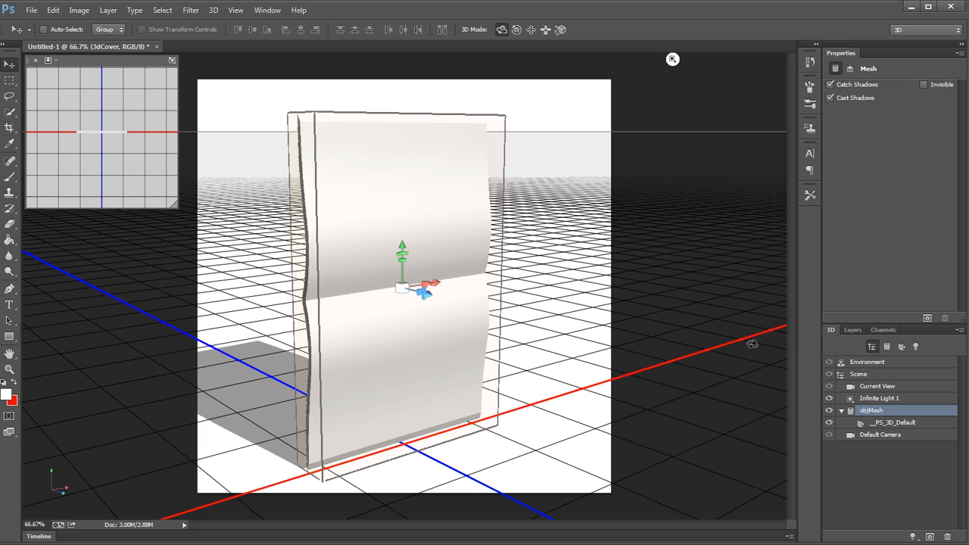
left_click(851, 69)
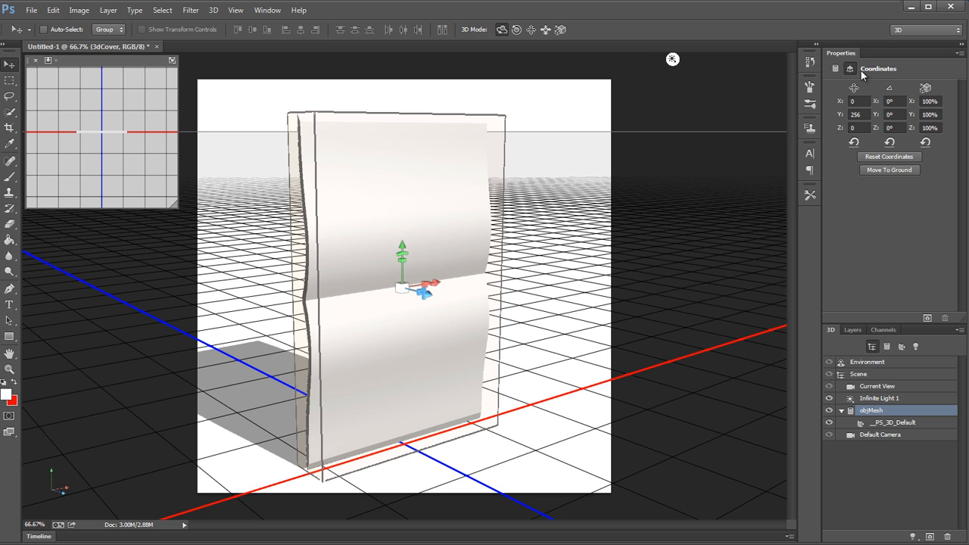
left_click(896, 128)
type("-90")
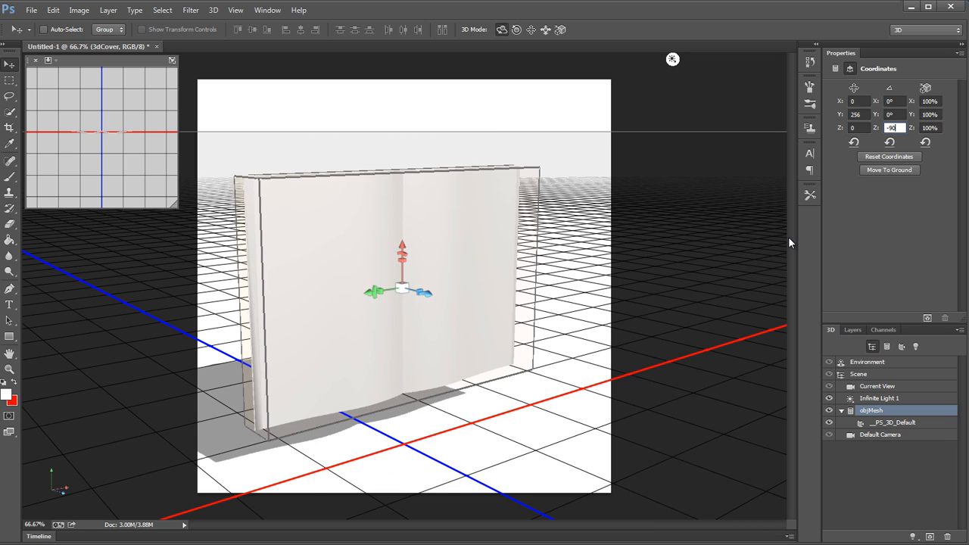
key("Return")
left_click(895, 114)
type("90")
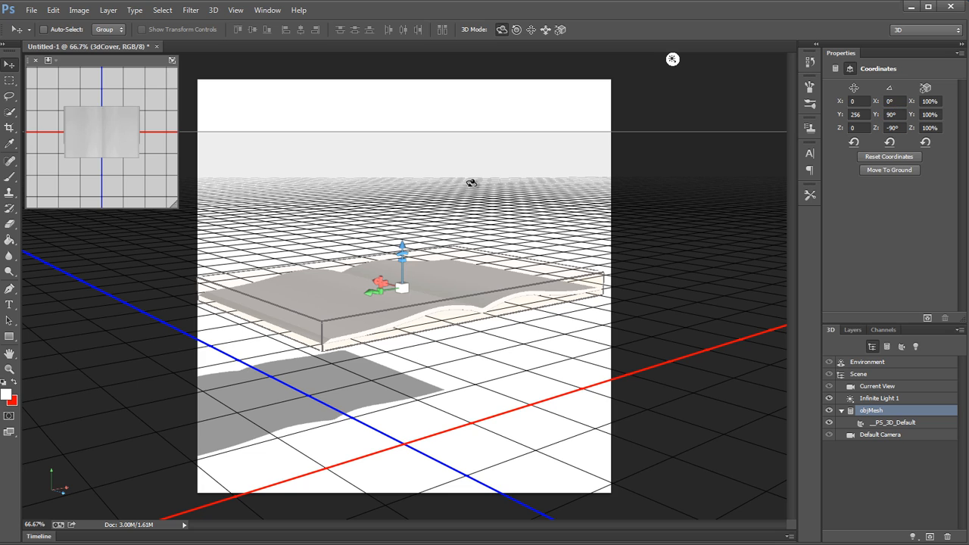
Step: Lower the book mesh along its vertical axis and move it onto the ground plane
left_click(448, 196)
left_click_drag(542, 389, 396, 373)
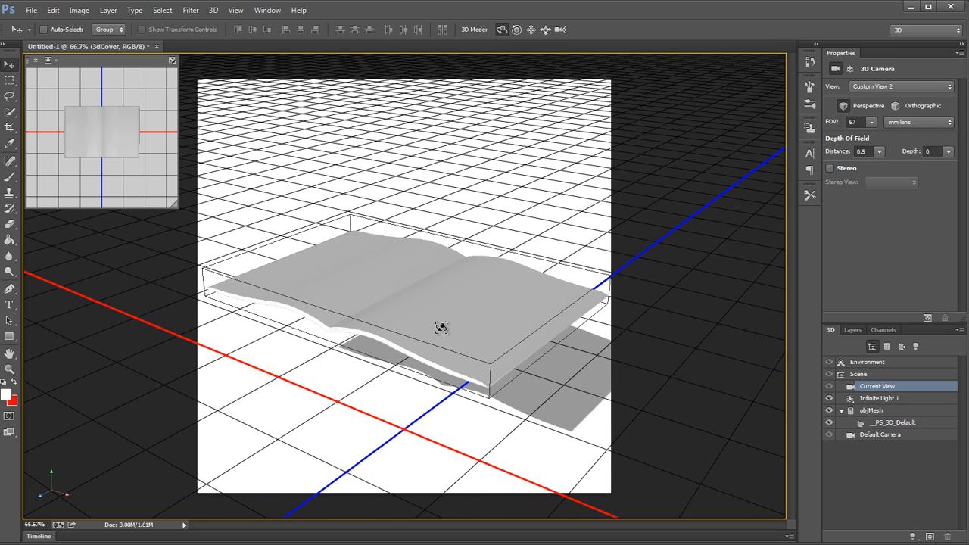
left_click(442, 329)
left_click(401, 463)
left_click_drag(324, 445, 363, 361)
left_click(394, 301)
left_click(394, 346)
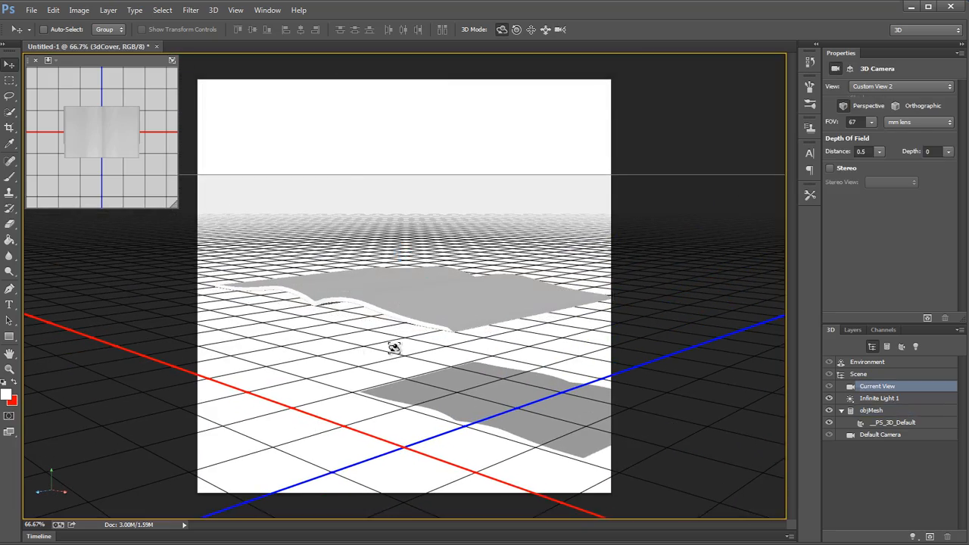
left_click_drag(383, 436, 449, 330)
left_click(448, 331)
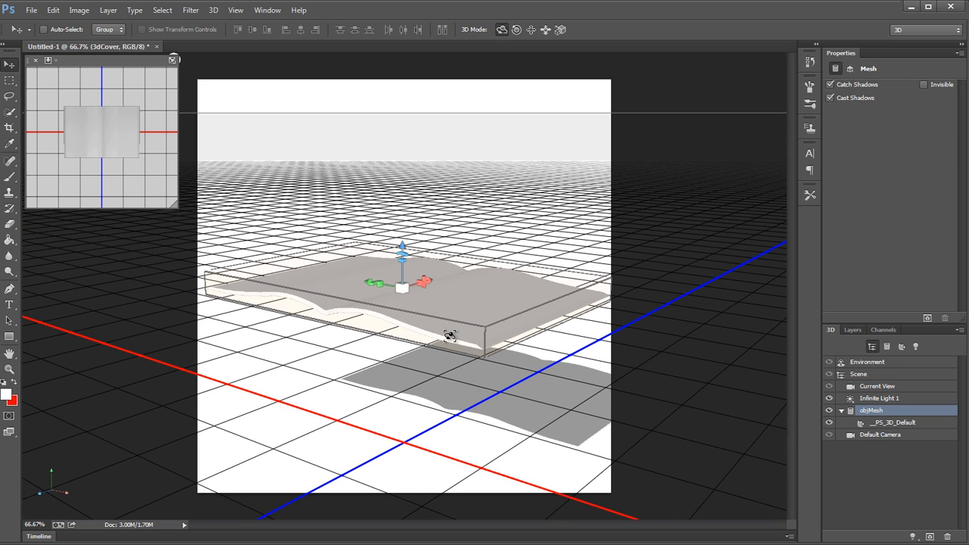
left_click_drag(401, 243, 417, 311)
left_click(215, 10)
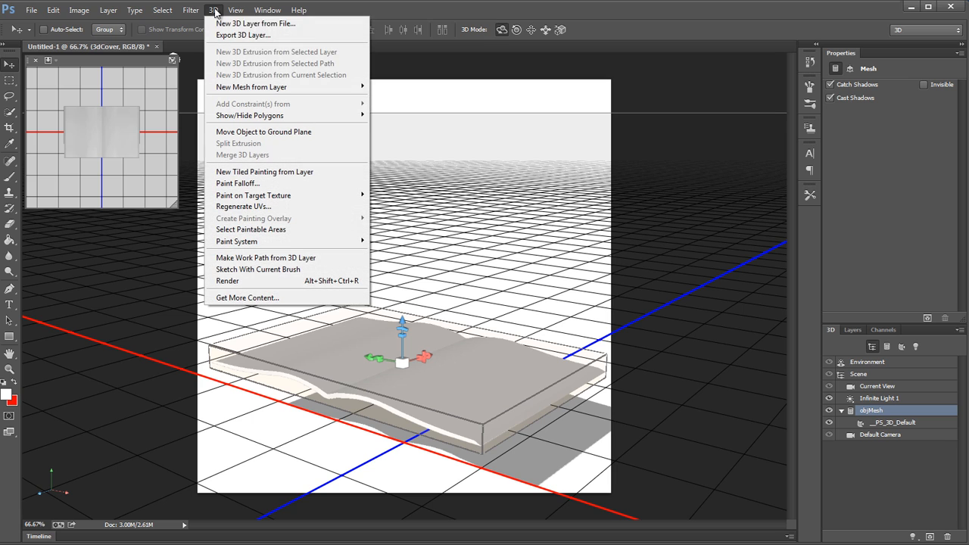
left_click(270, 134)
left_click(362, 185)
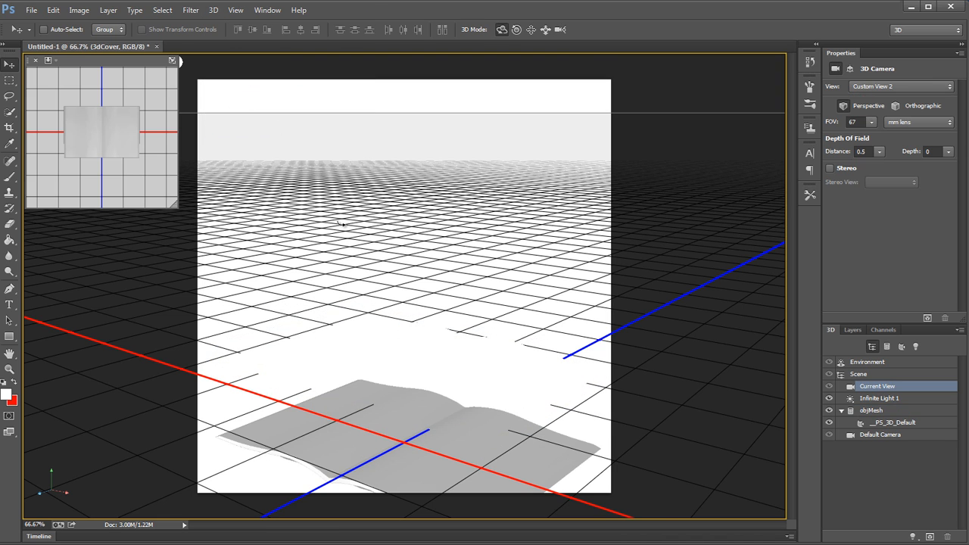
Step: Pan, slide and orbit the 3D camera to see the open book diagonally from a raised angle
left_click_drag(342, 225, 542, 74)
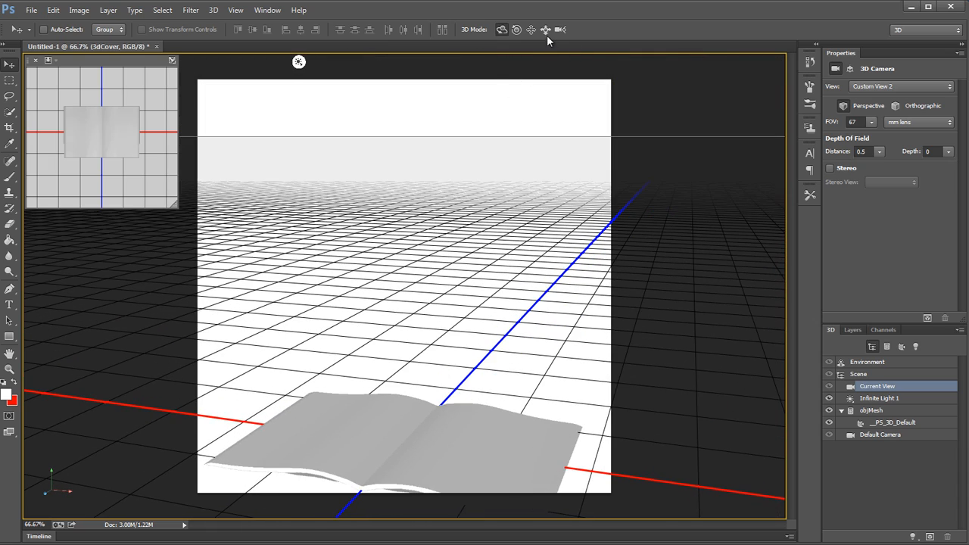
left_click_drag(511, 266, 535, 177)
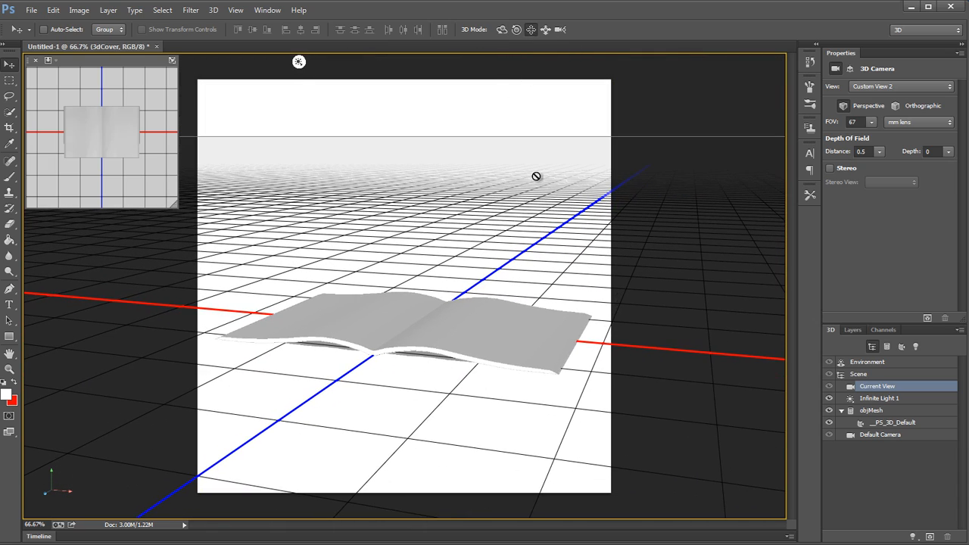
left_click(546, 31)
left_click_drag(498, 203, 497, 189)
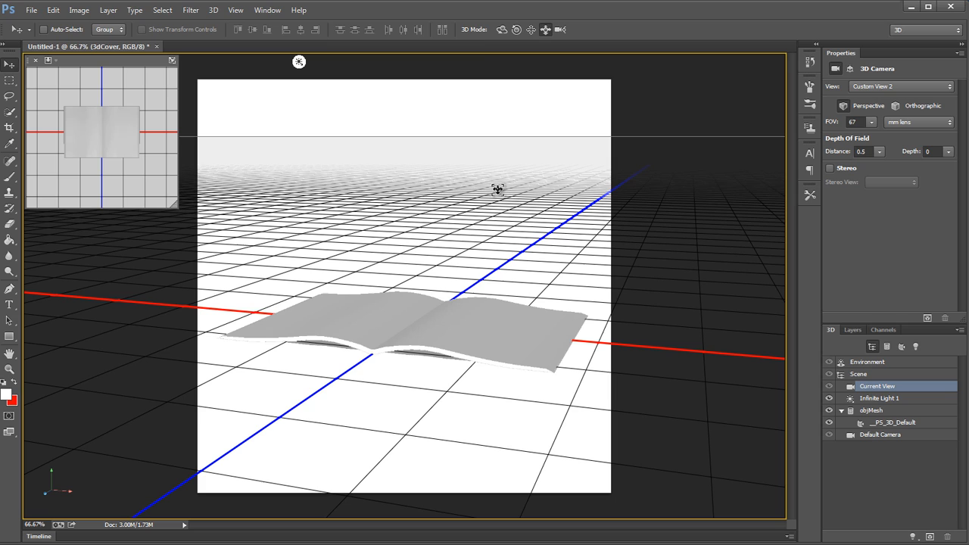
left_click(500, 30)
left_click_drag(530, 270, 478, 218)
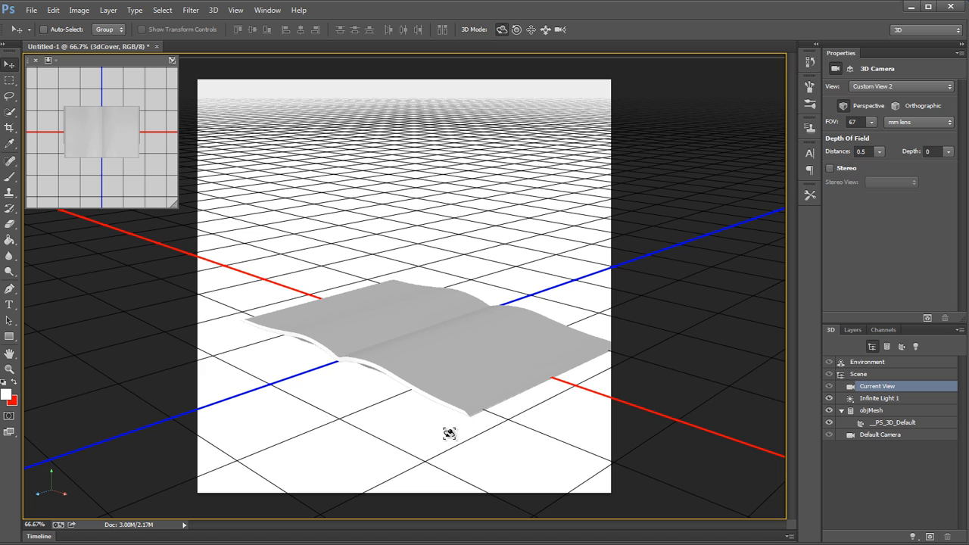
left_click_drag(369, 435, 637, 446)
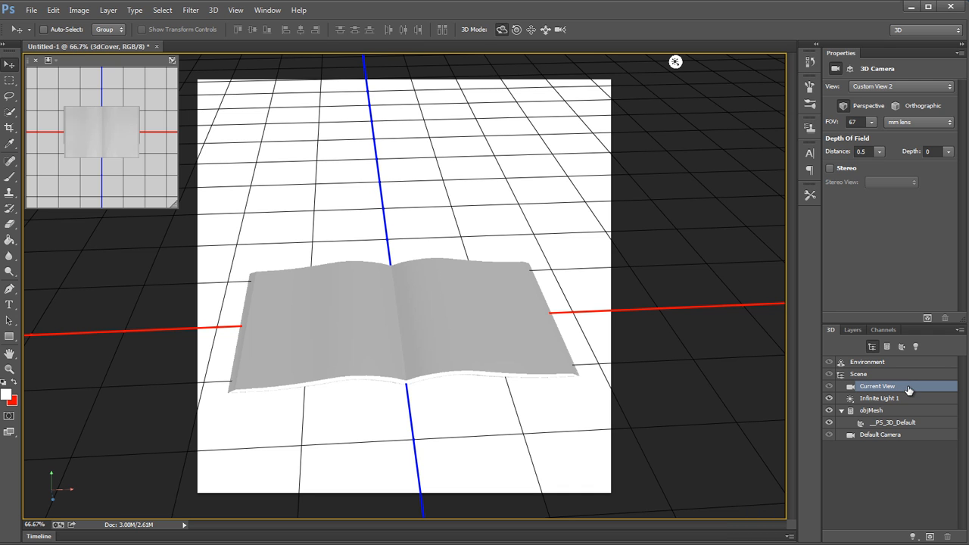
left_click_drag(517, 224, 441, 219)
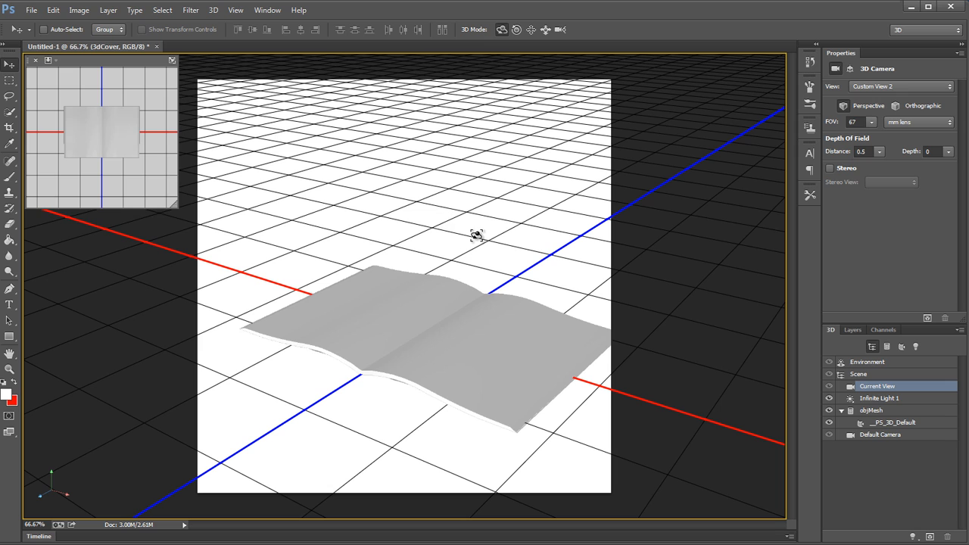
Step: Fine-tune the camera's pan, orbit and distance so the whole open book fits inside the canvas
left_click(528, 32)
left_click_drag(523, 229, 504, 229)
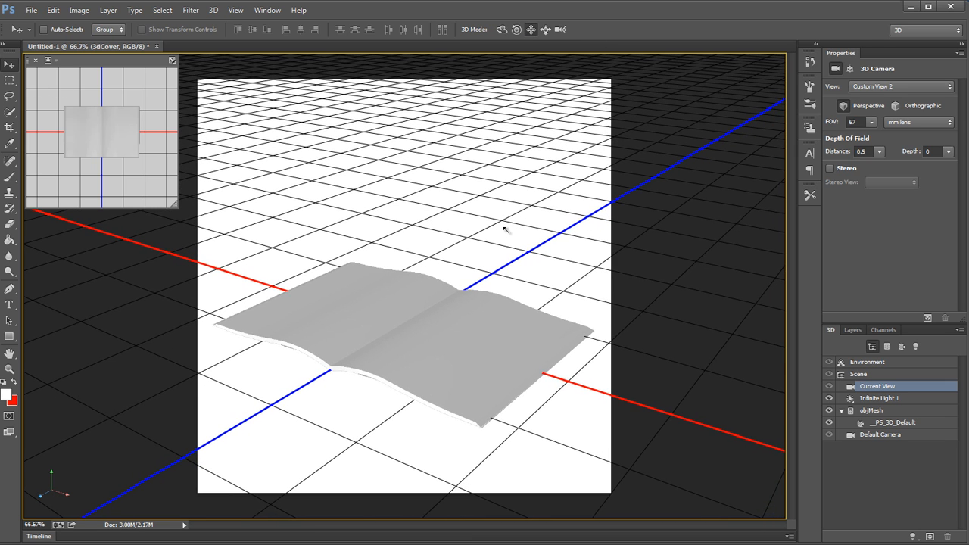
left_click(501, 32)
left_click_drag(484, 173, 497, 153)
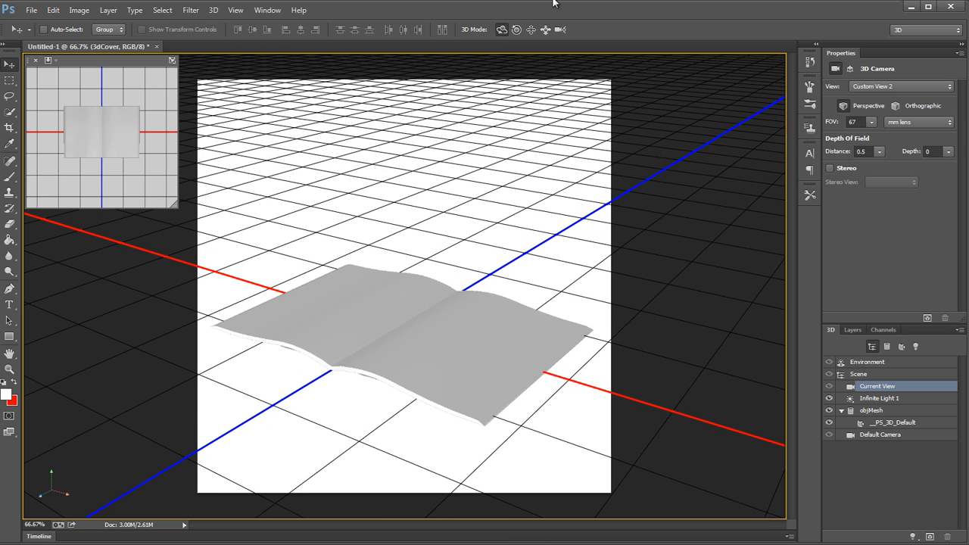
left_click(546, 31)
left_click_drag(527, 193, 525, 166)
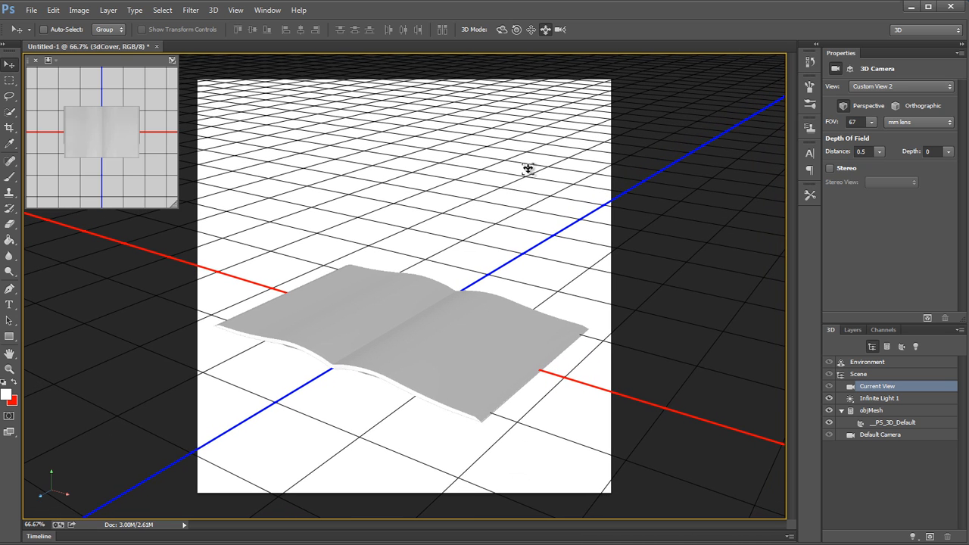
left_click(503, 29)
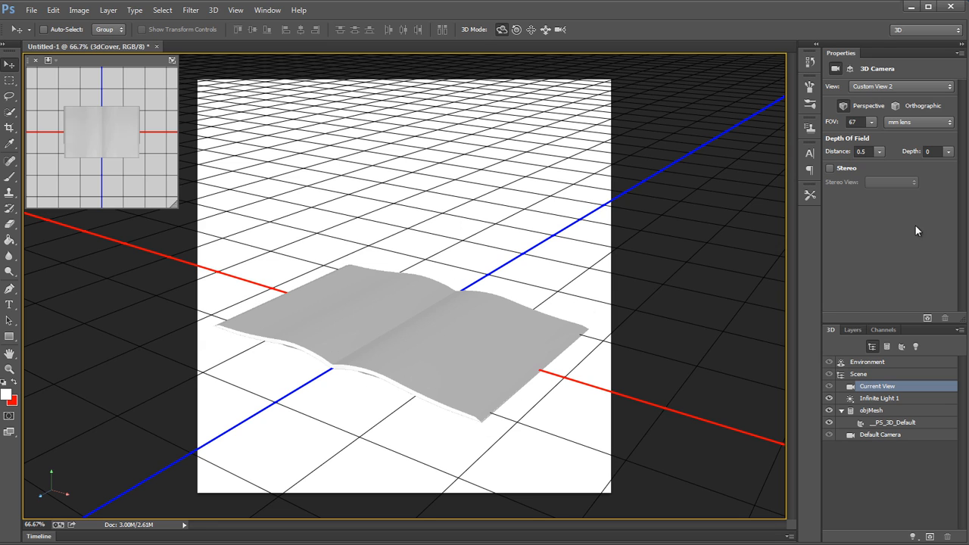
Step: Set the 3D camera's field of view to a 35 mm lens
left_click(860, 121)
type("35")
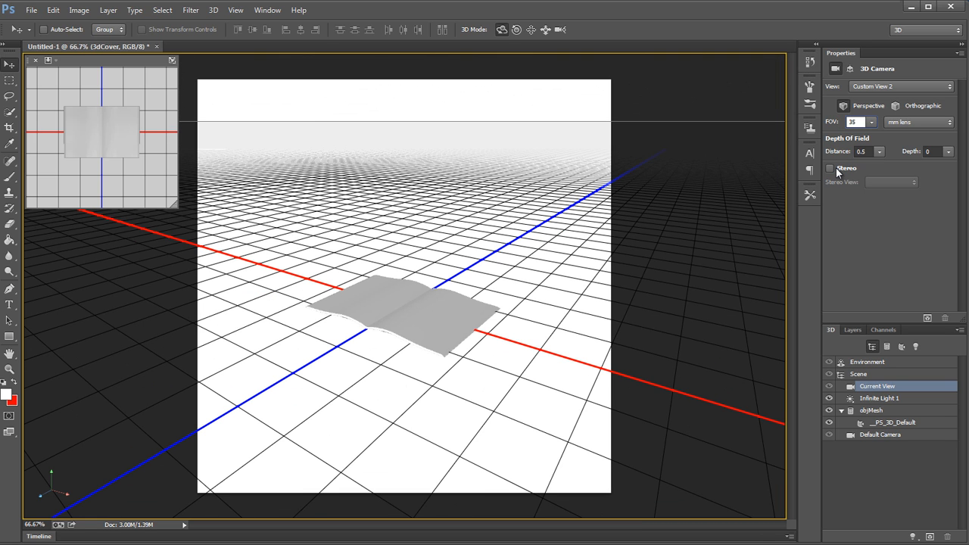
key("Return")
Step: Bring the camera closer and orbit it so the open book fills most of the canvas width
left_click(544, 30)
left_click_drag(499, 268, 501, 511)
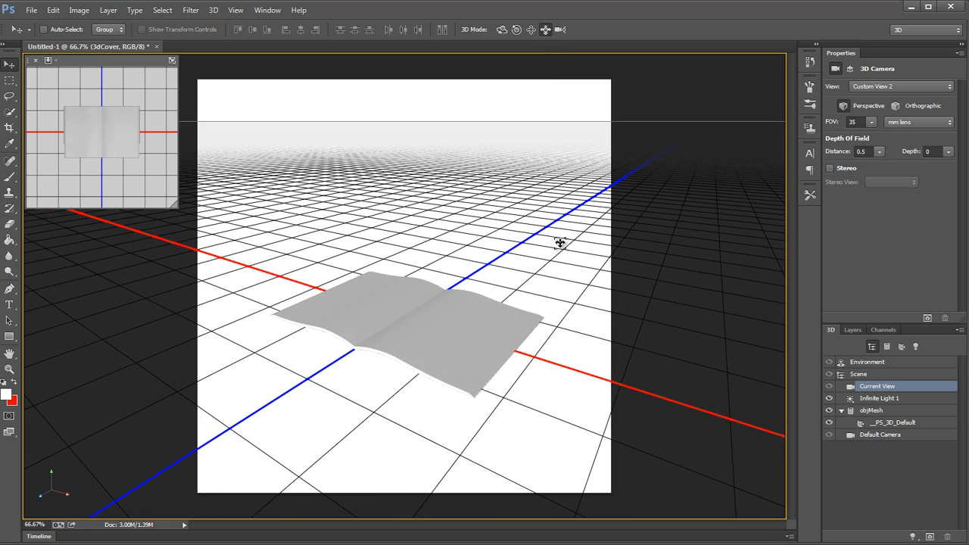
left_click_drag(553, 274, 538, 401)
left_click(501, 30)
left_click_drag(463, 172, 502, 155)
left_click(529, 30)
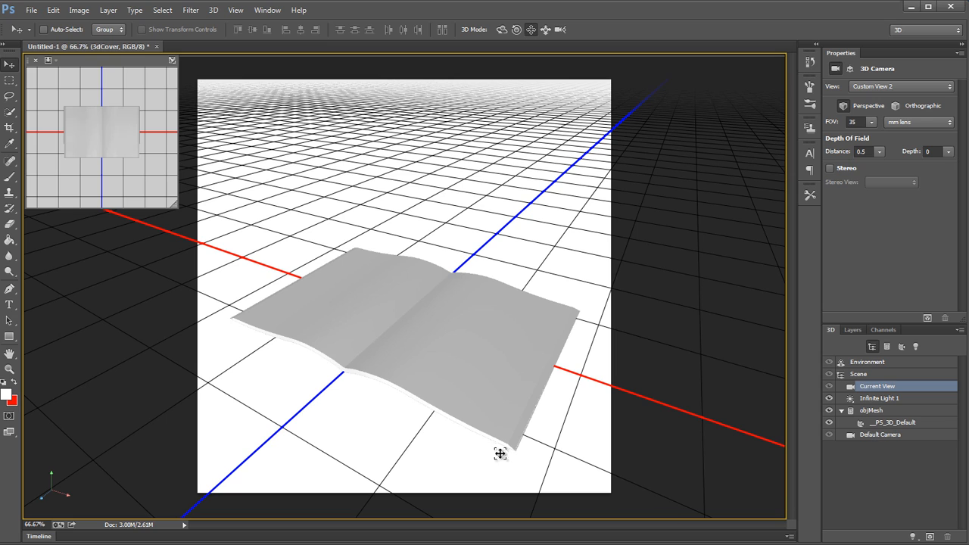
Step: Save the current camera view as MainView
left_click(914, 87)
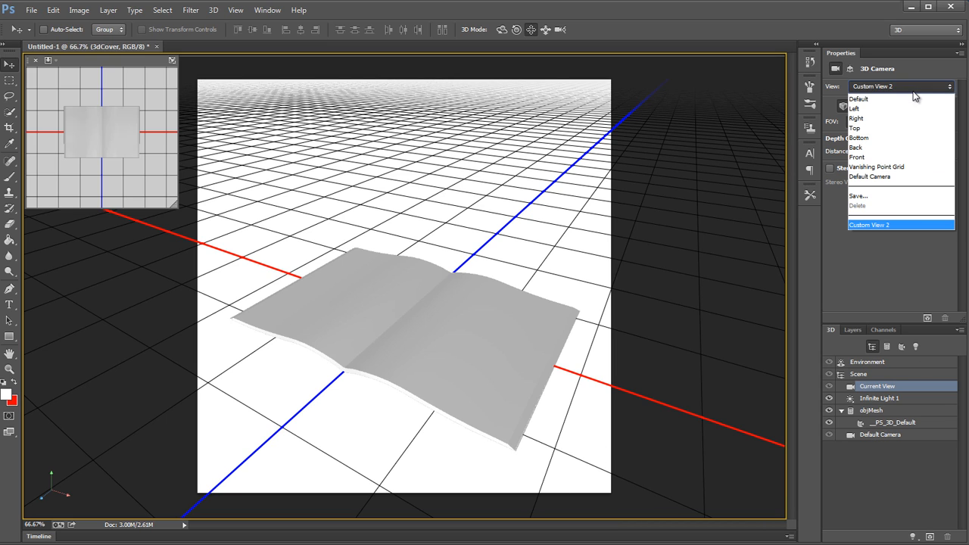
left_click(892, 196)
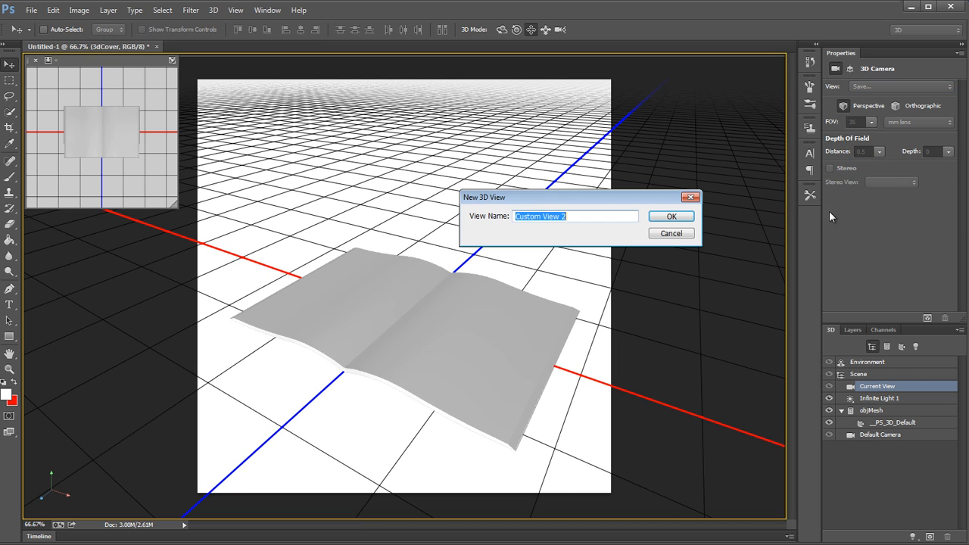
type("Main")
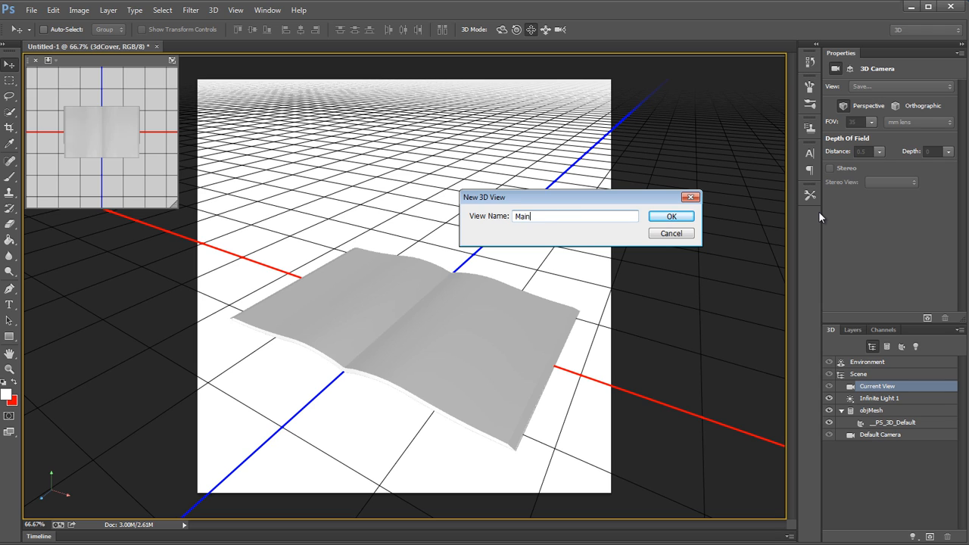
type("View")
key("Return")
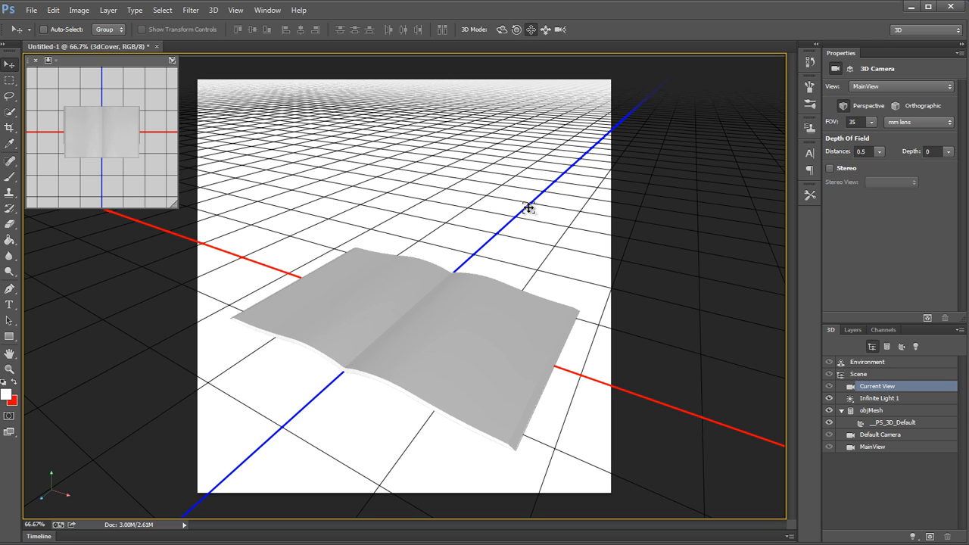
Step: Orbit the camera to look at the book from higher above, and restore the saved MainView
left_click(501, 29)
left_click_drag(427, 227, 401, 190)
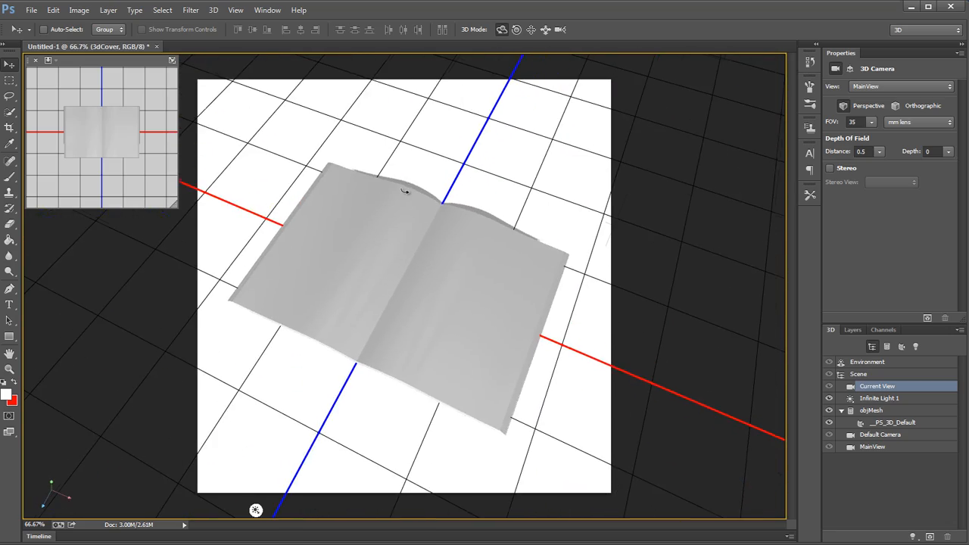
left_click(911, 447)
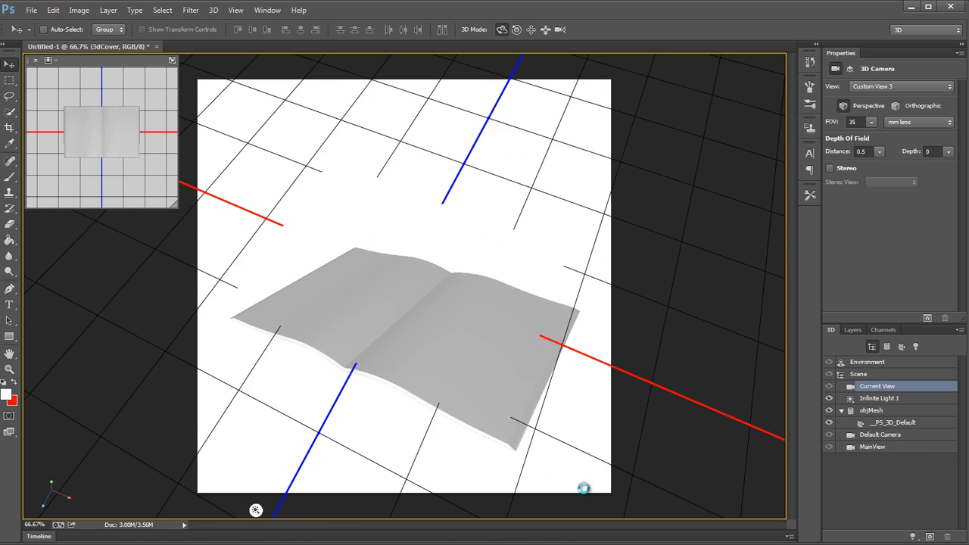
Step: Recall the Default Camera view, orbit around the book from it, and return to the saved MainView
left_click(919, 438)
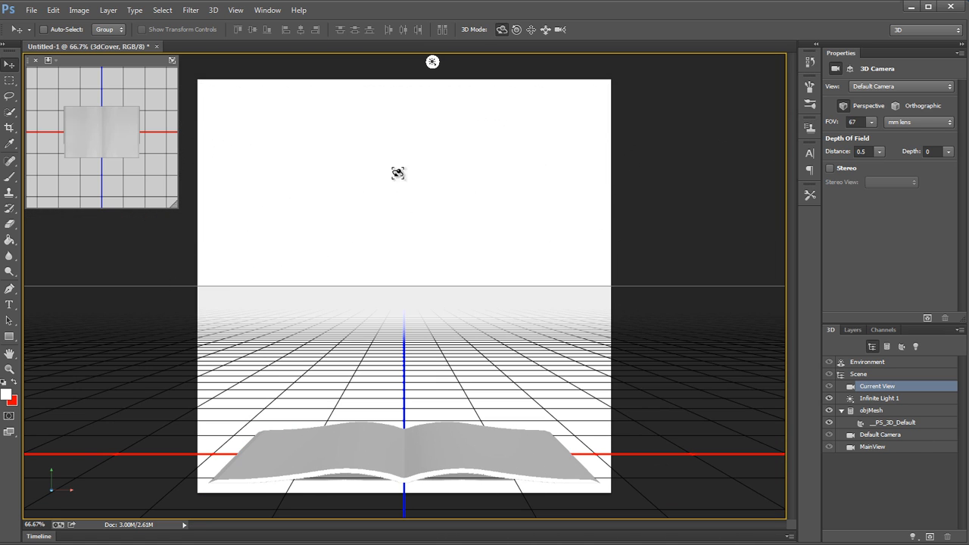
left_click_drag(562, 393, 742, 319)
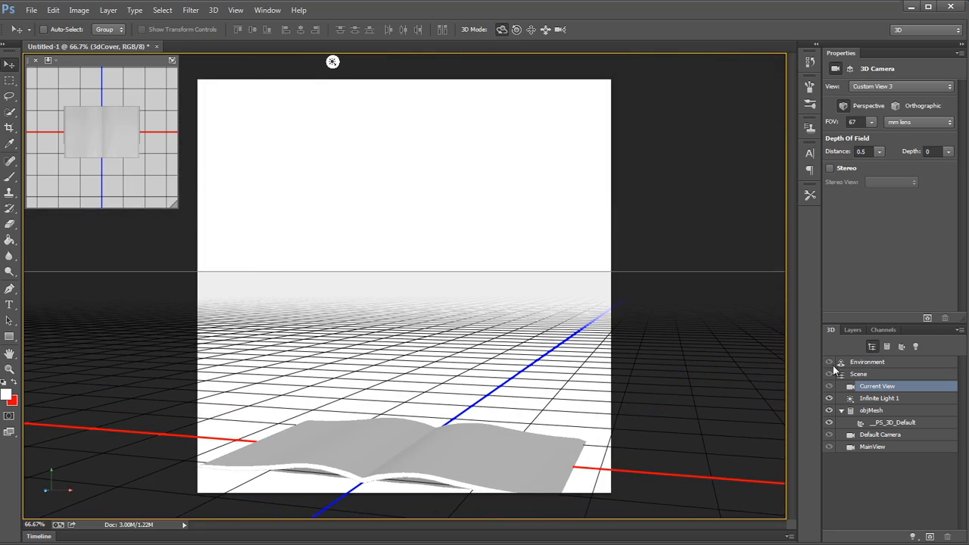
left_click(916, 439)
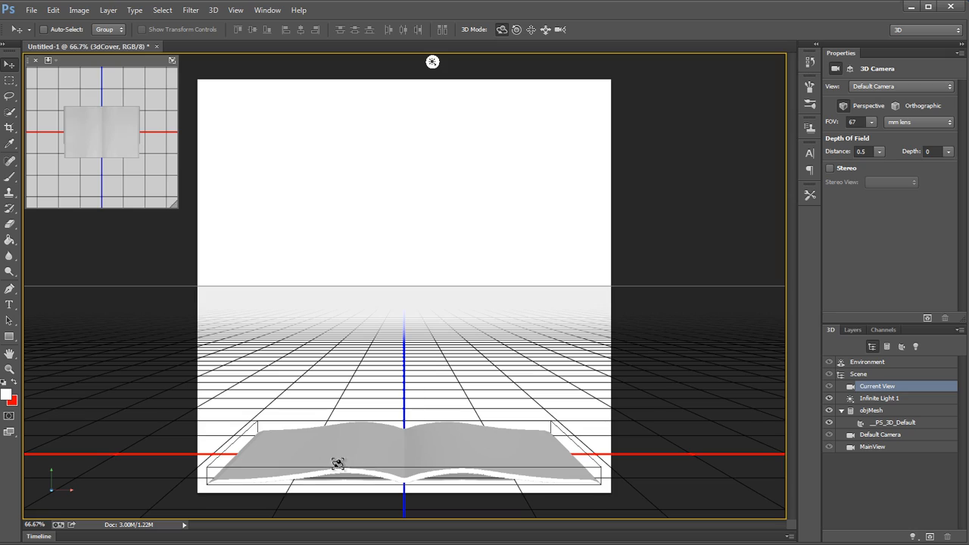
left_click_drag(511, 372, 620, 369)
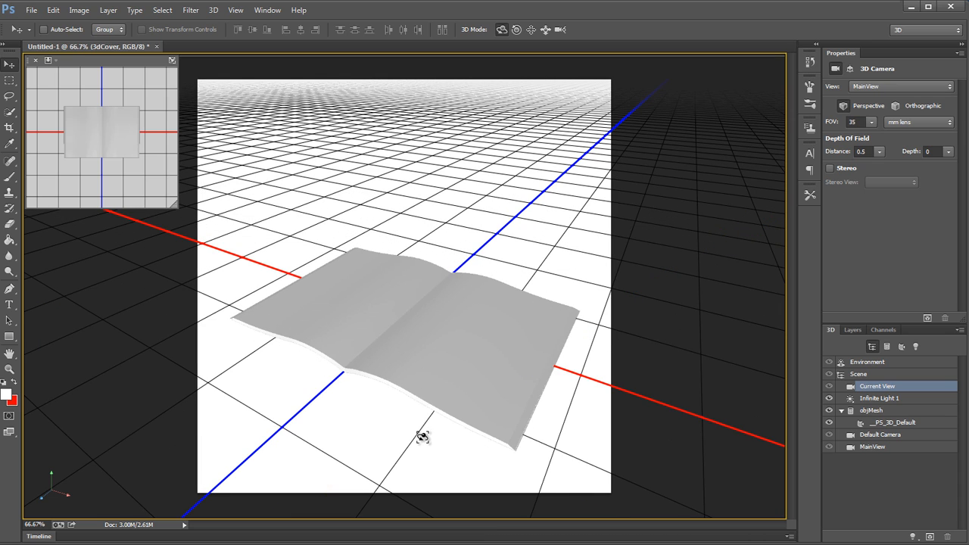
Step: Select the __PS_3D_Default material of the book mesh and remove its diffuse texture
left_click(465, 394)
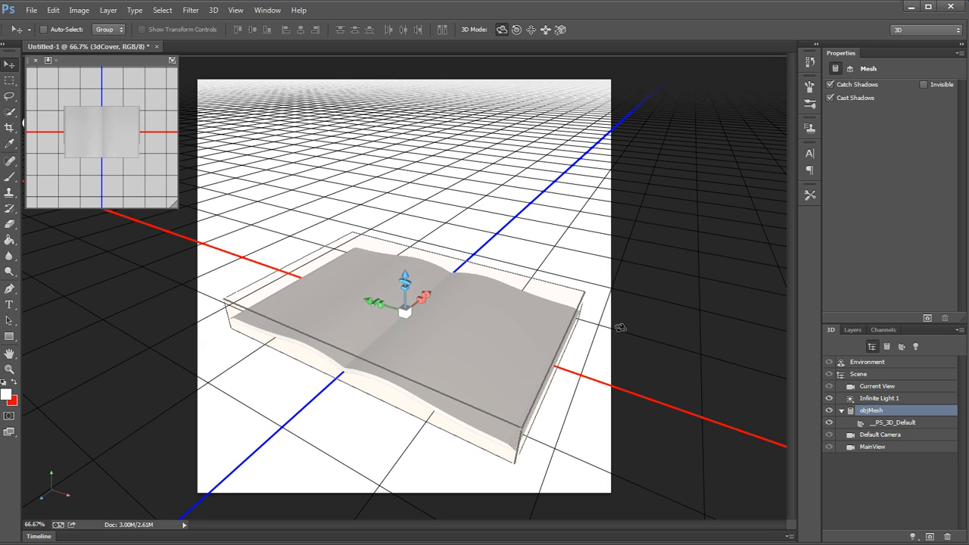
left_click(586, 216)
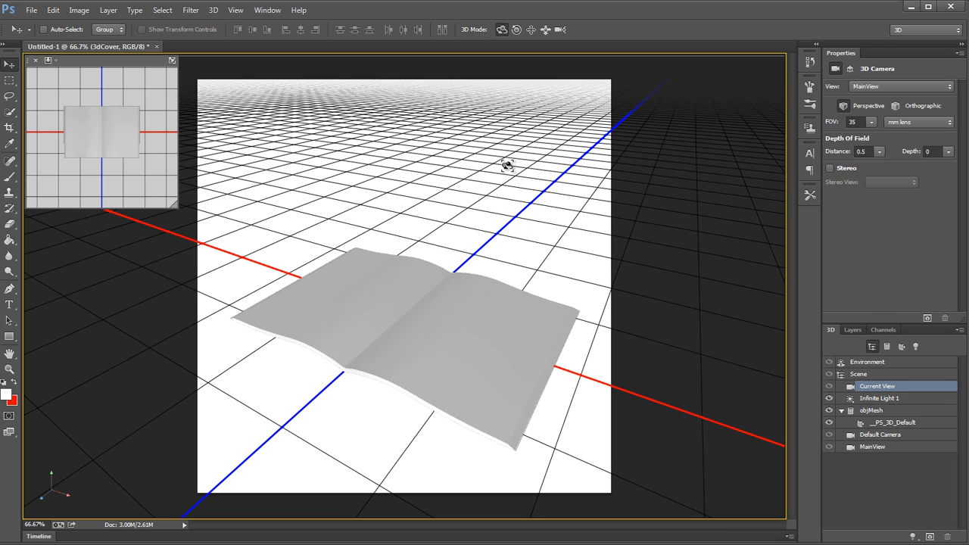
left_click(893, 411)
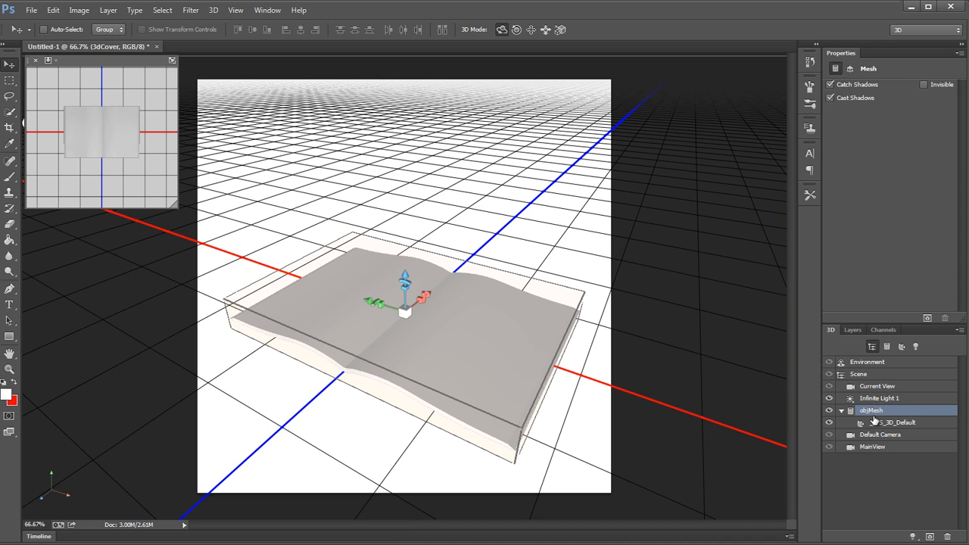
left_click(890, 422)
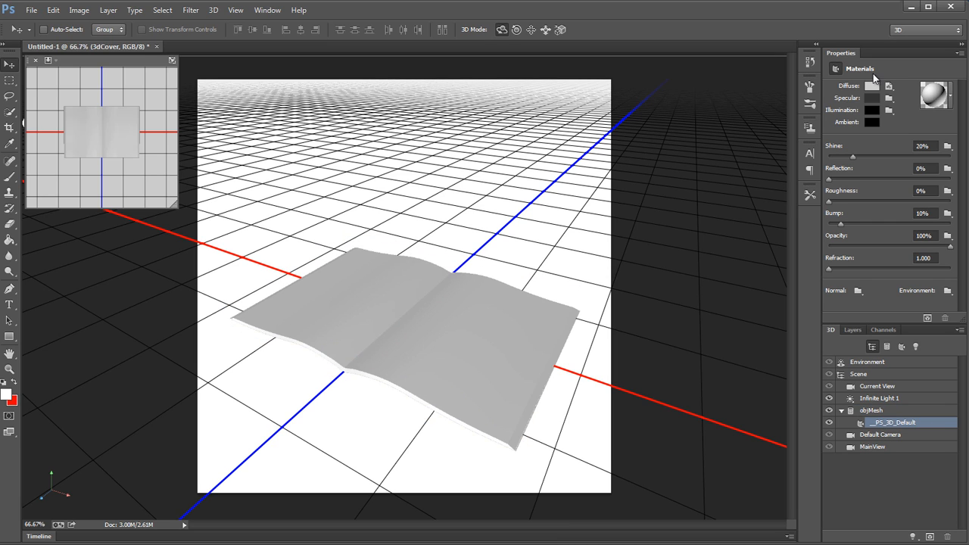
mouse_move(892, 92)
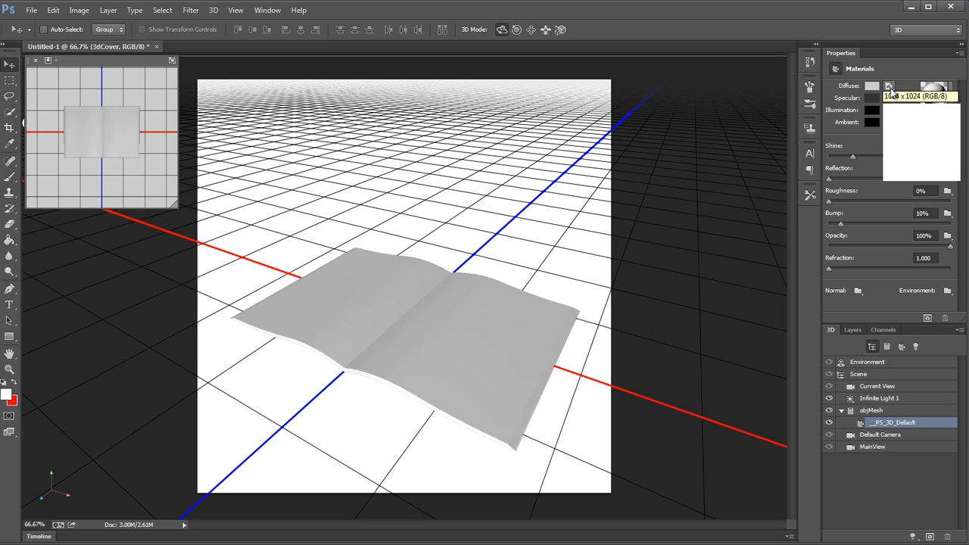
left_click(890, 89)
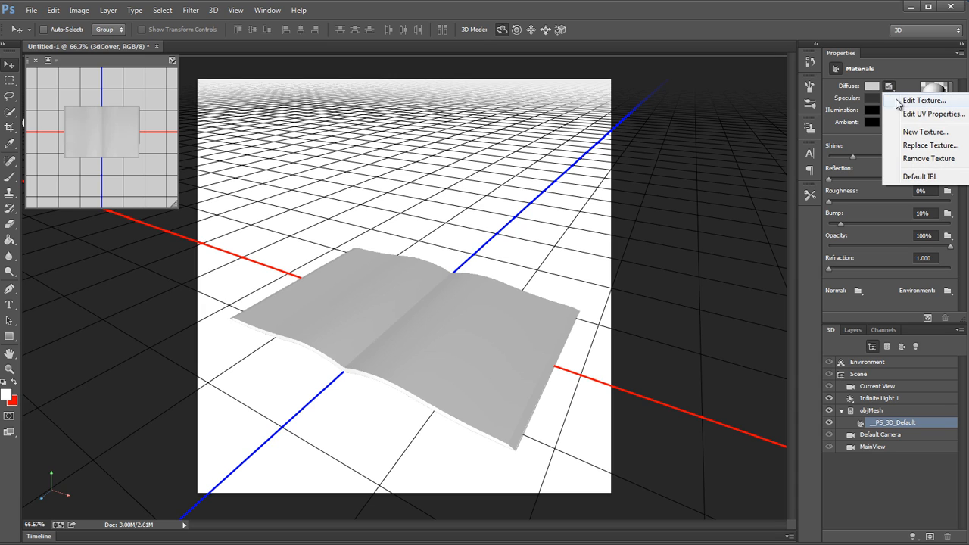
left_click(906, 158)
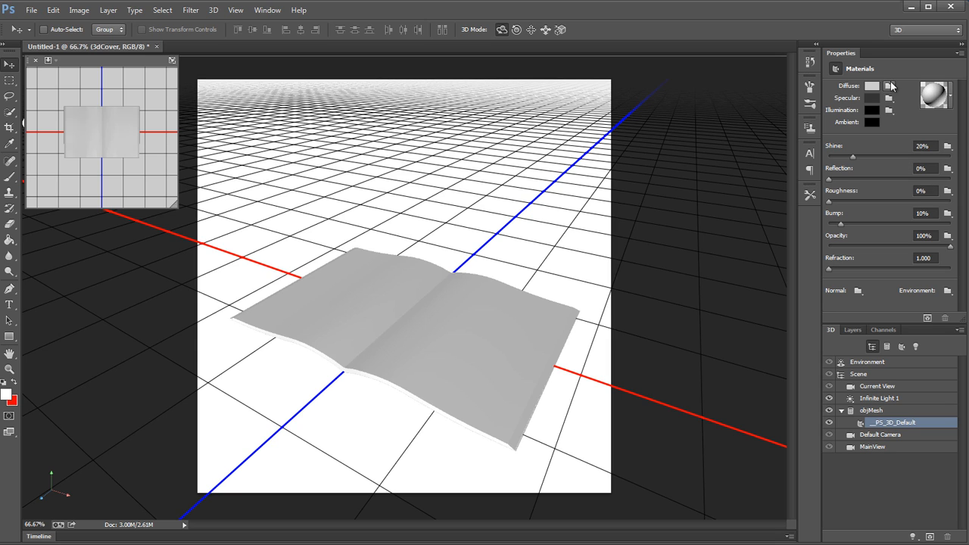
Step: Create a new 2048 x 2048 pixel diffuse texture for the book material
left_click(889, 86)
left_click(842, 98)
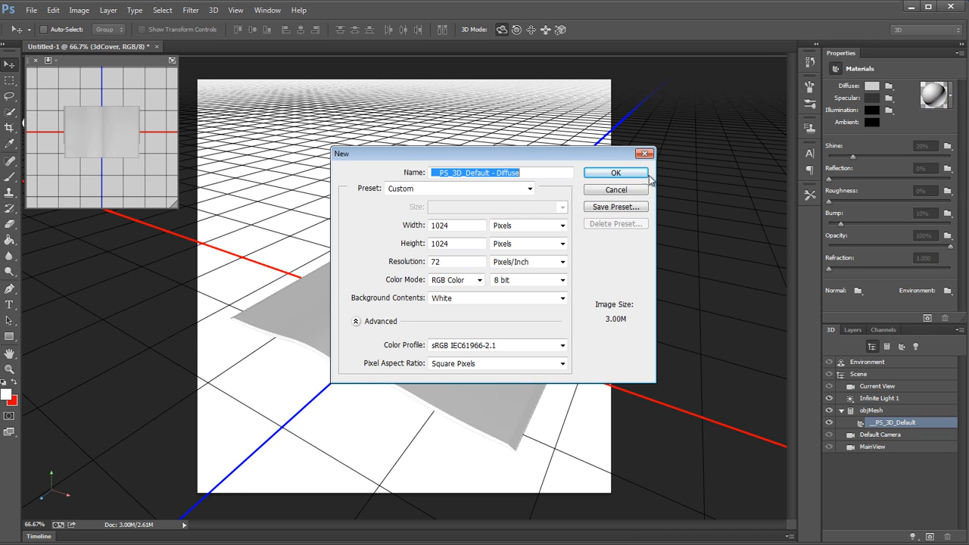
double_click(481, 227)
left_click_drag(517, 161, 583, 165)
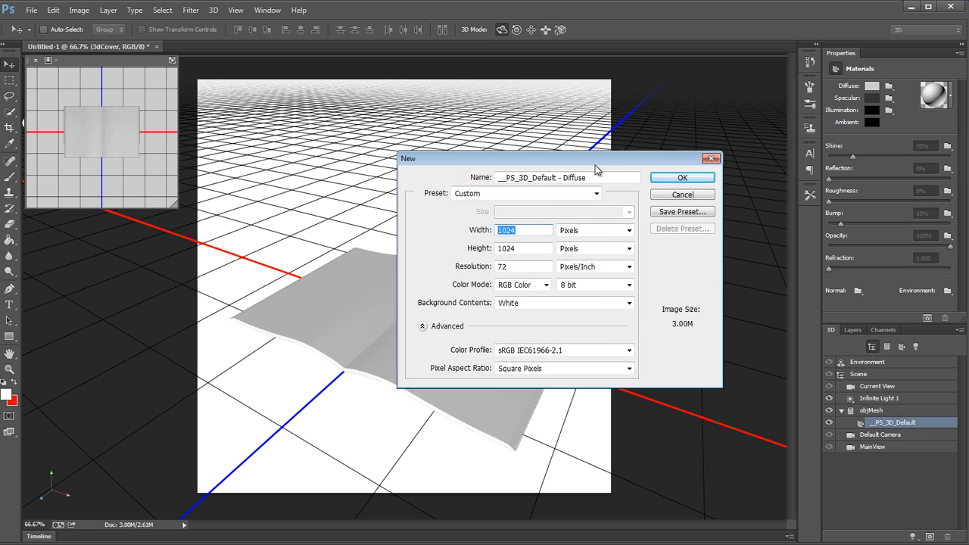
type("2048")
key("Tab")
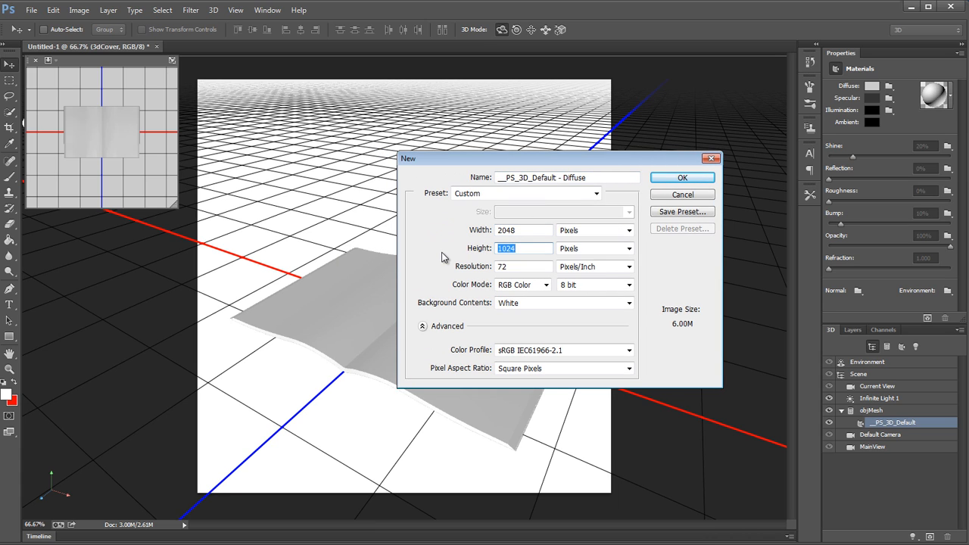
type("2048")
left_click(664, 181)
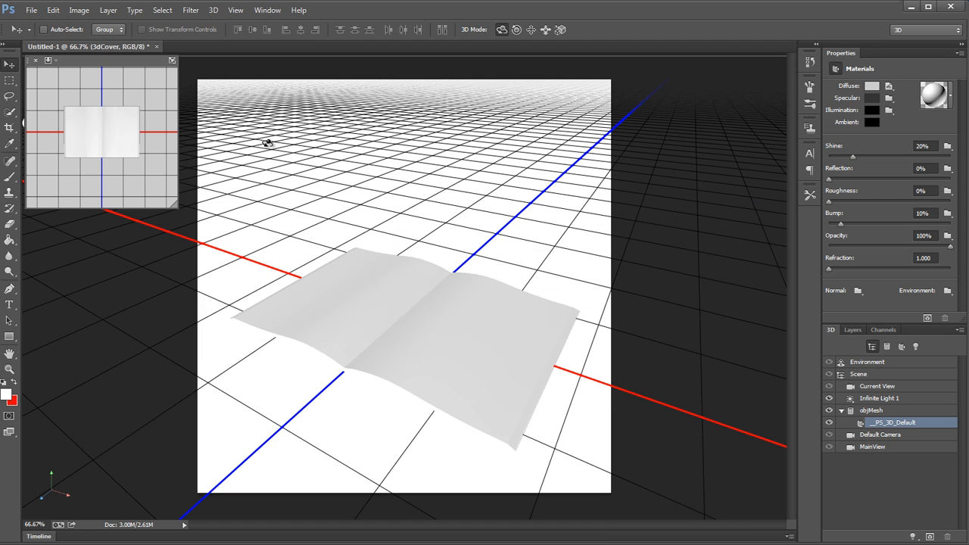
Step: Open the book's diffuse texture for editing and display its layers
left_click(889, 88)
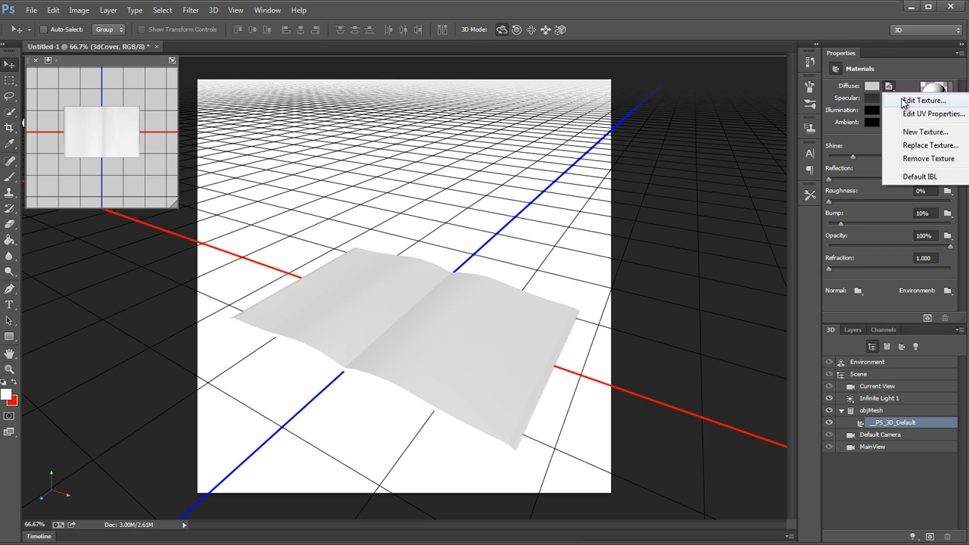
left_click(922, 101)
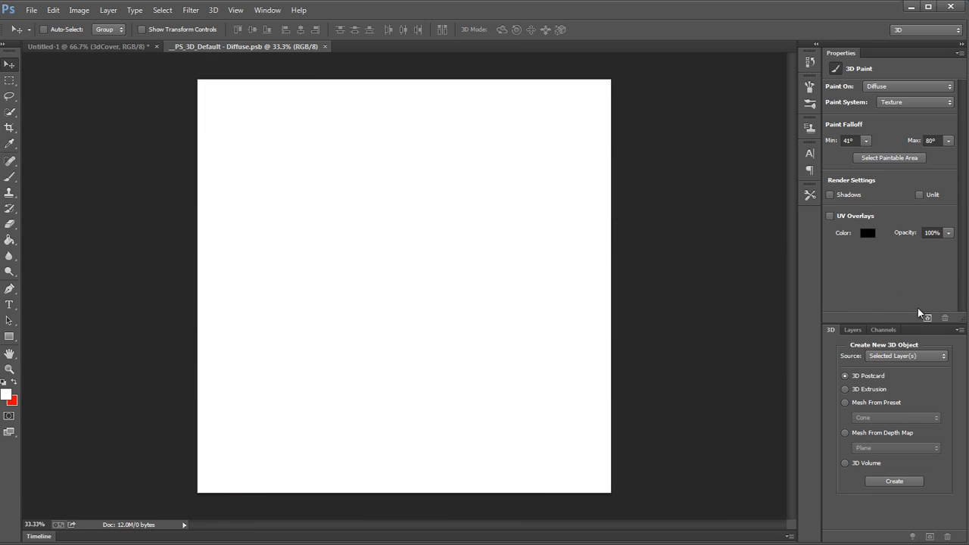
left_click(849, 332)
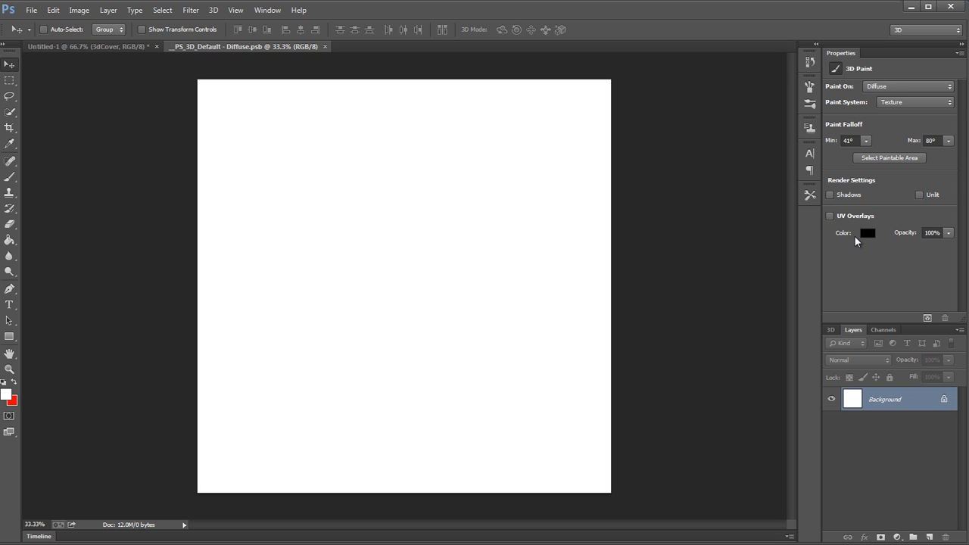
Step: Show the UV overlay on the texture, examine the unwrapped book mesh up close, and hide the overlay again
left_click(847, 217)
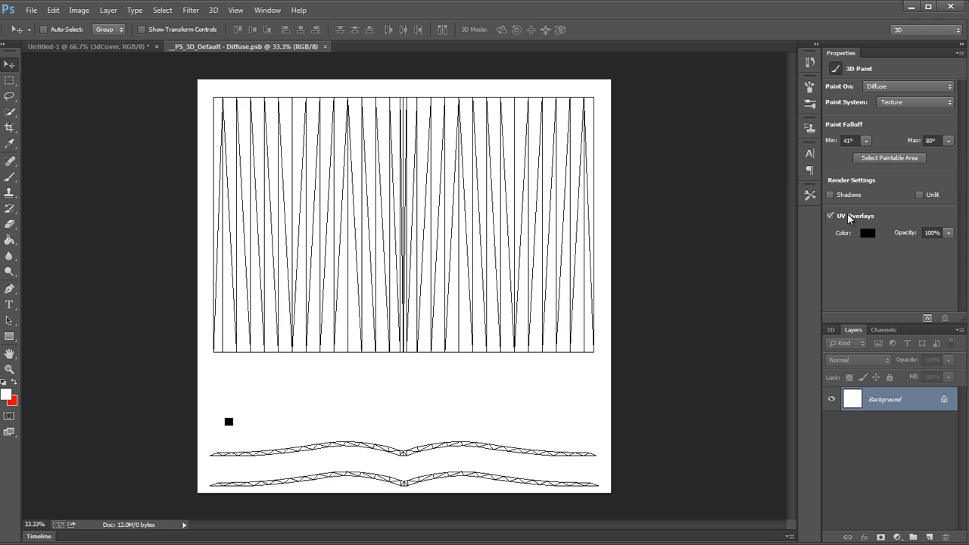
left_click(848, 217)
left_click(847, 217)
left_click(847, 216)
left_click(847, 215)
left_click(9, 80)
left_click_drag(388, 353, 527, 341)
left_click_drag(446, 330, 435, 292)
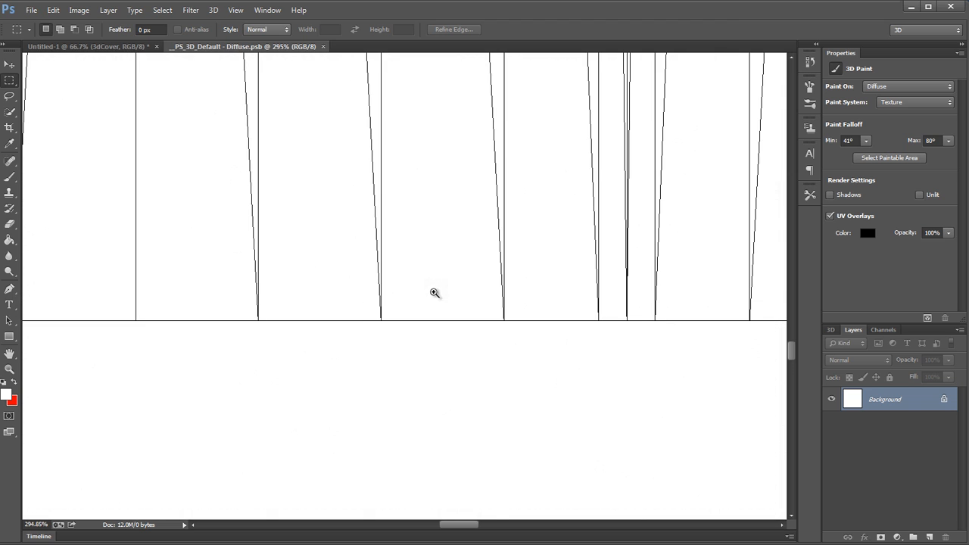
left_click_drag(548, 274, 463, 277)
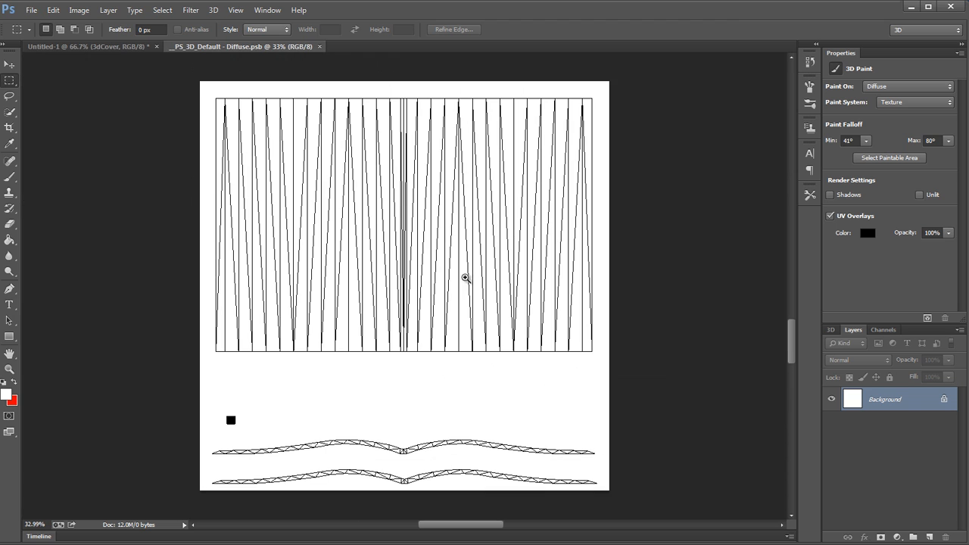
left_click_drag(417, 297, 443, 304)
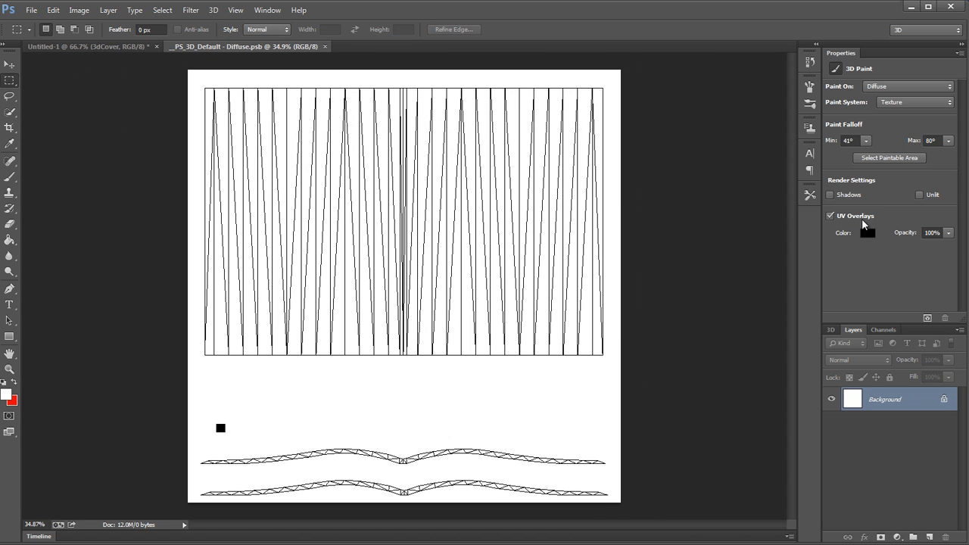
left_click(837, 215)
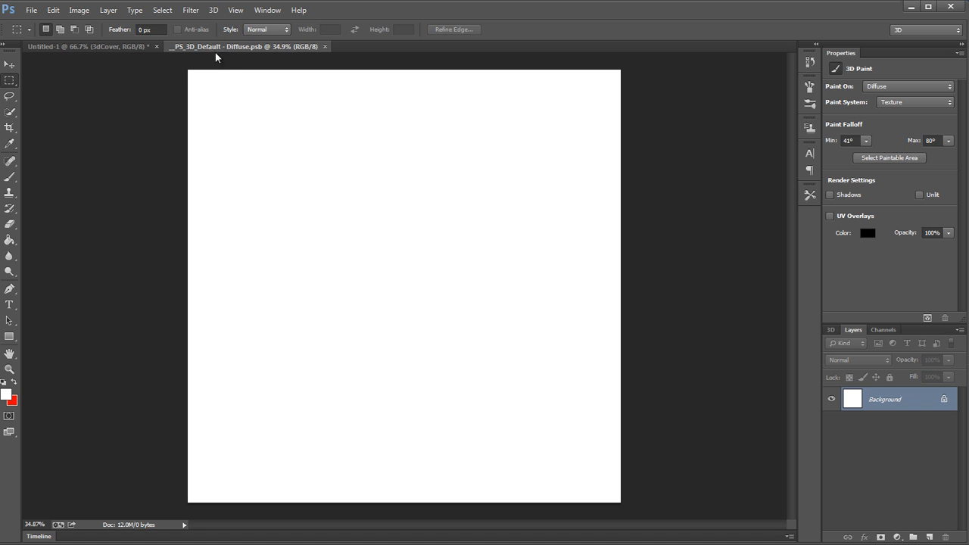
Step: Create a wireframe painting overlay as a layer on the texture and inspect its lines near the spine
left_click(213, 10)
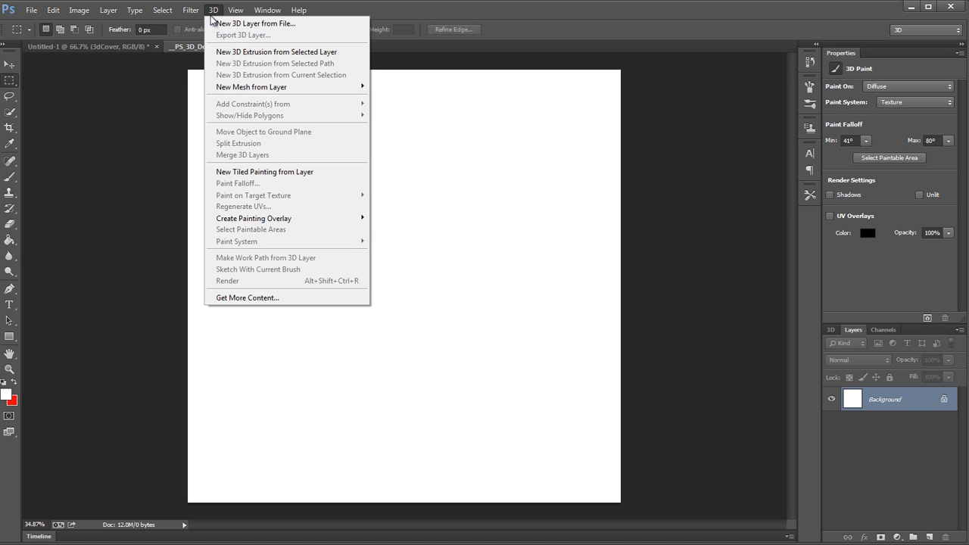
mouse_move(281, 219)
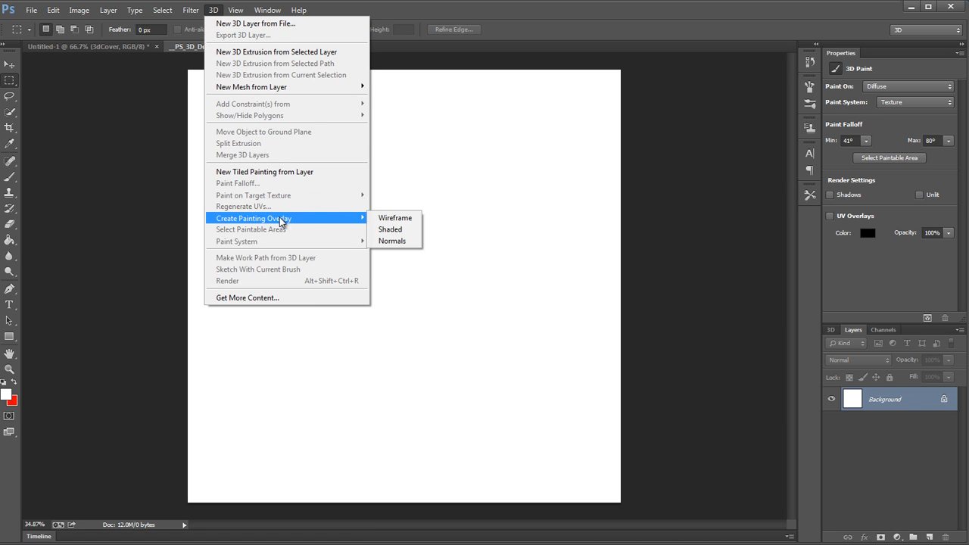
left_click(394, 218)
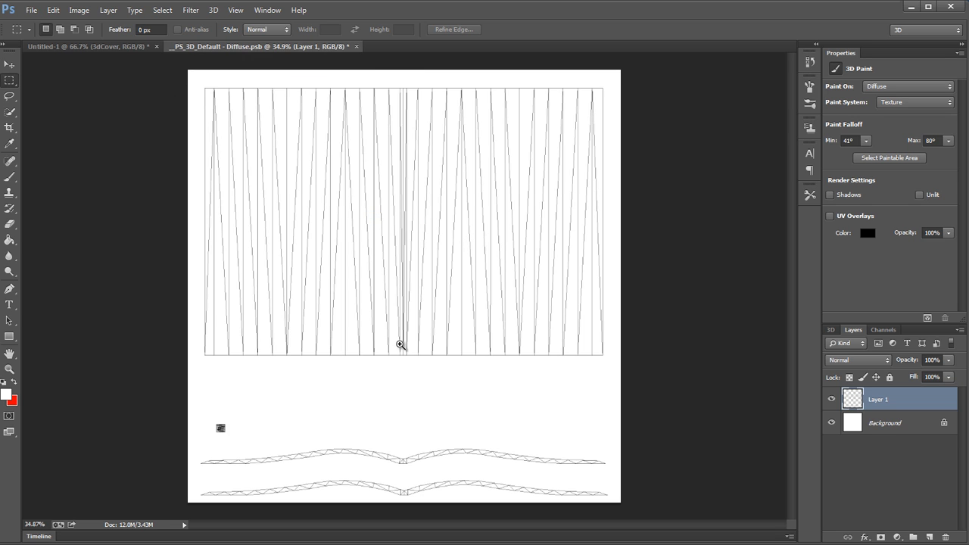
left_click_drag(400, 343, 532, 331)
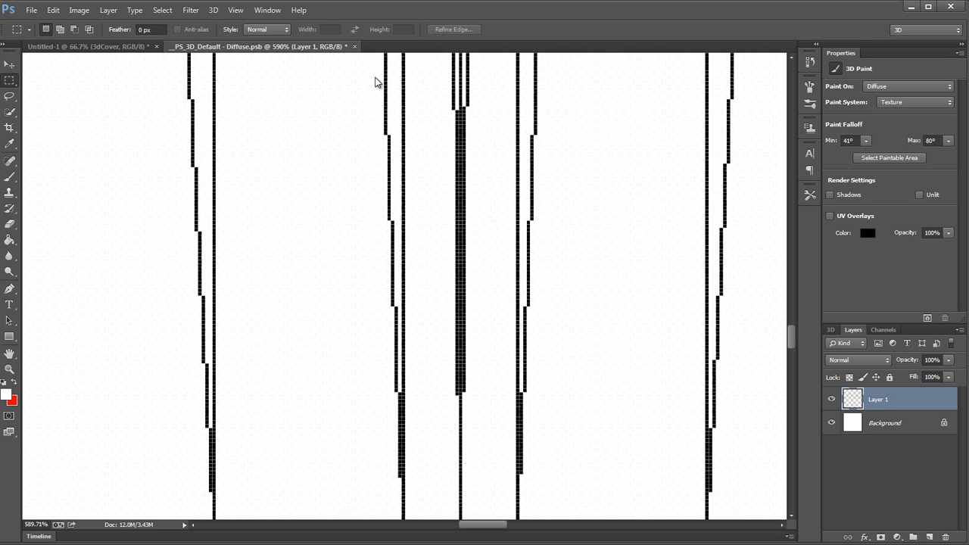
left_click_drag(483, 272, 306, 288)
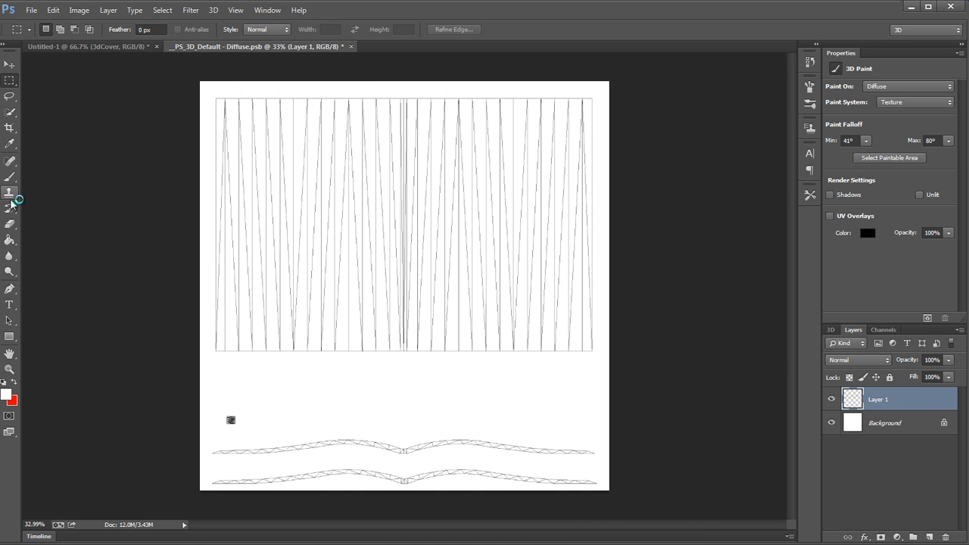
Step: Try filling three of the wireframe's triangles with red using the Paint Bucket, and undo the fills
left_click(10, 238)
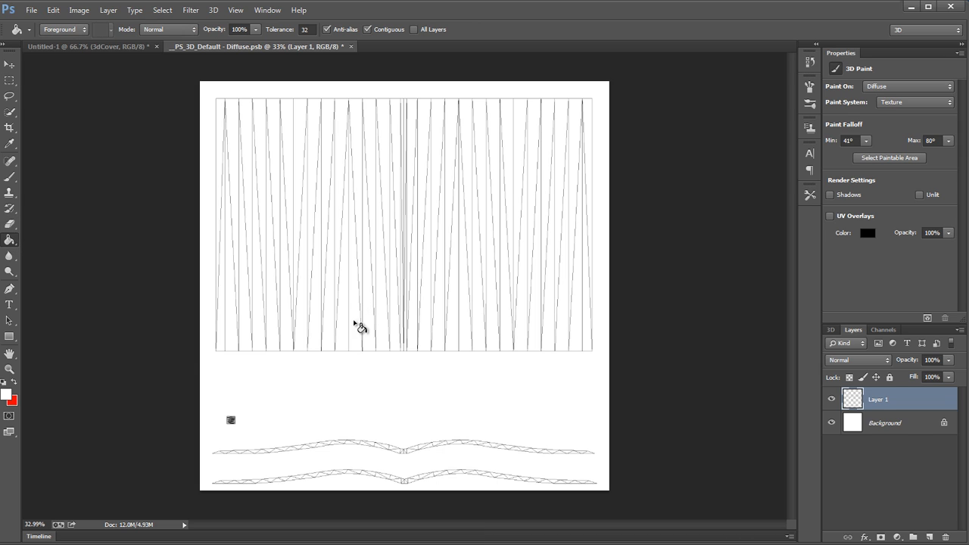
key("x")
left_click(346, 337)
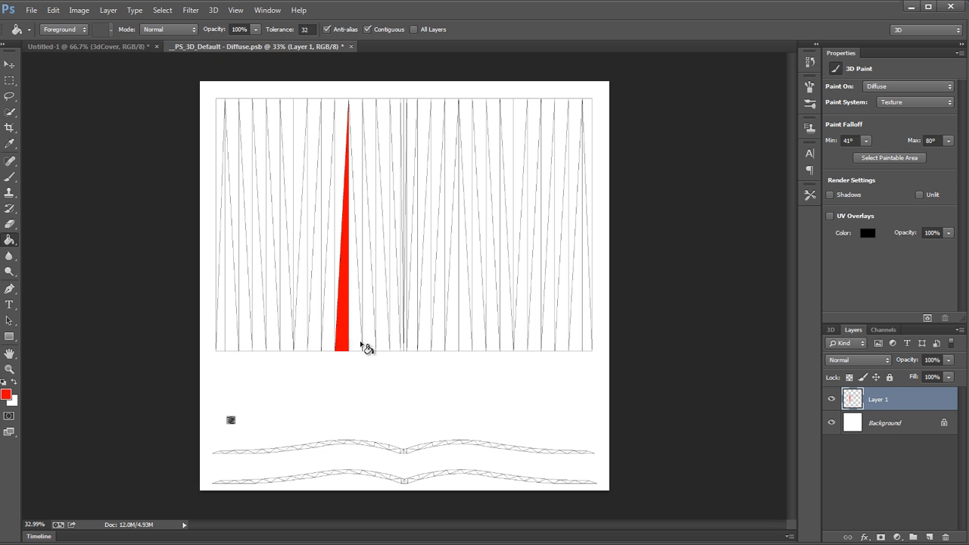
left_click(360, 343)
left_click(371, 348)
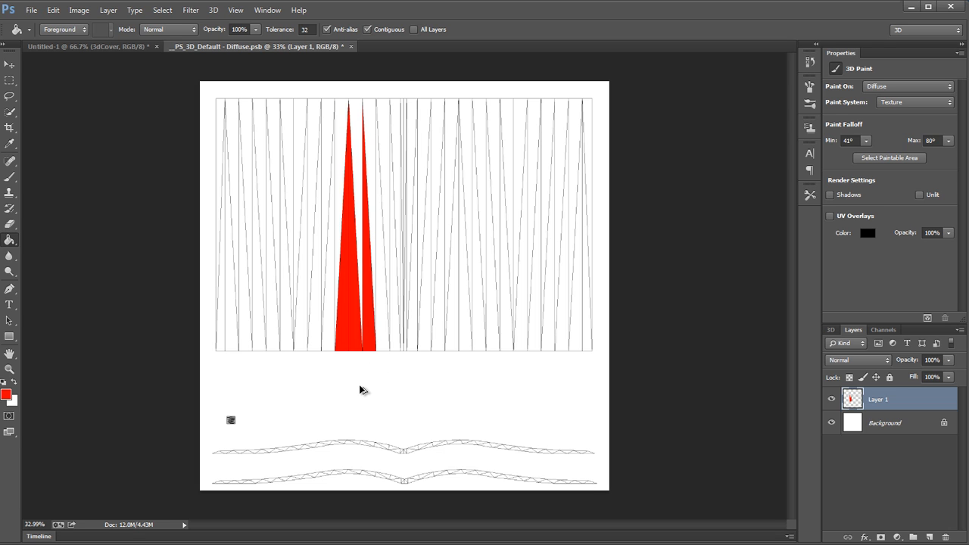
key("ctrl+alt+z")
key("ctrl+alt+z")
key("ctrl+alt+z")
Step: Set the opacity of the wireframe overlay layer to 50%
left_click_drag(224, 334, 261, 335)
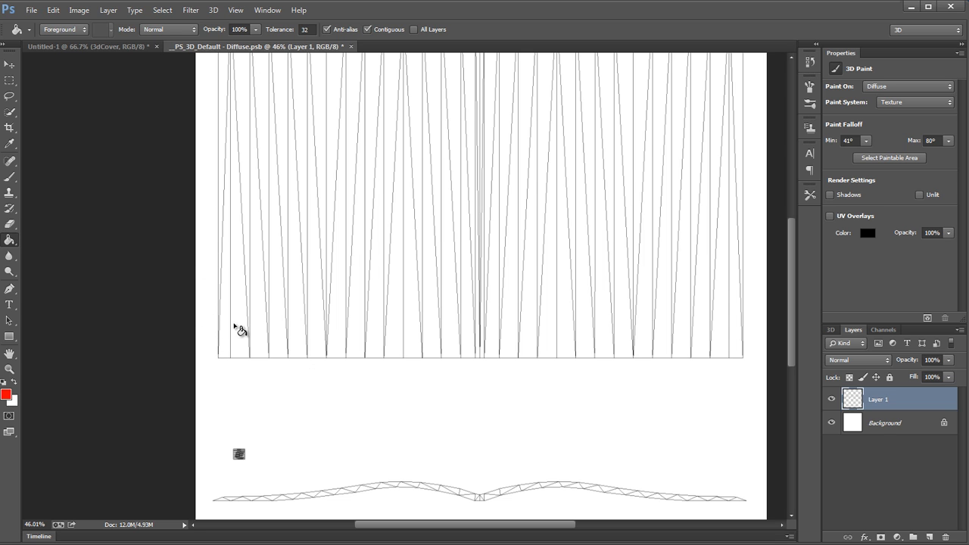
mouse_move(384, 286)
left_mouse_down()
mouse_move(346, 288)
mouse_move(374, 285)
left_mouse_up()
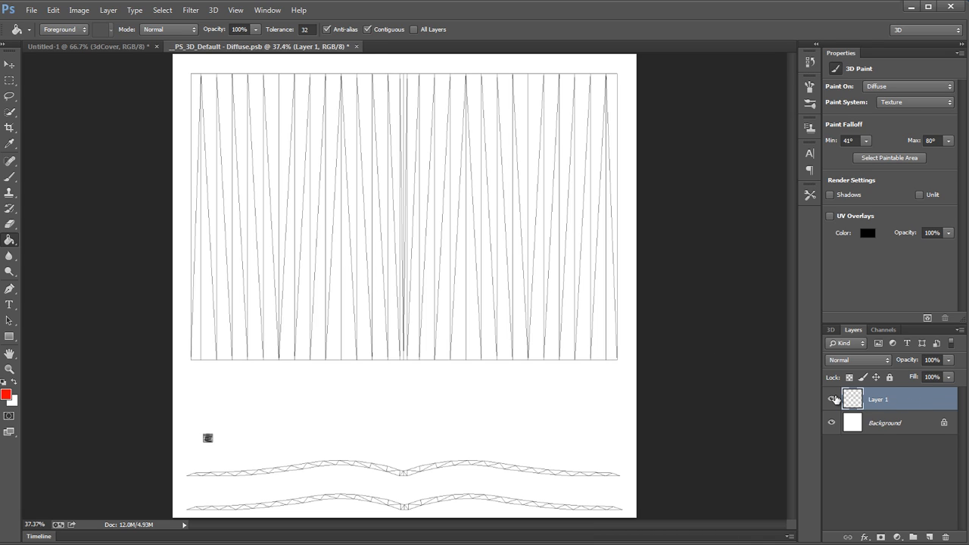
left_click(938, 360)
type("50")
key("Return")
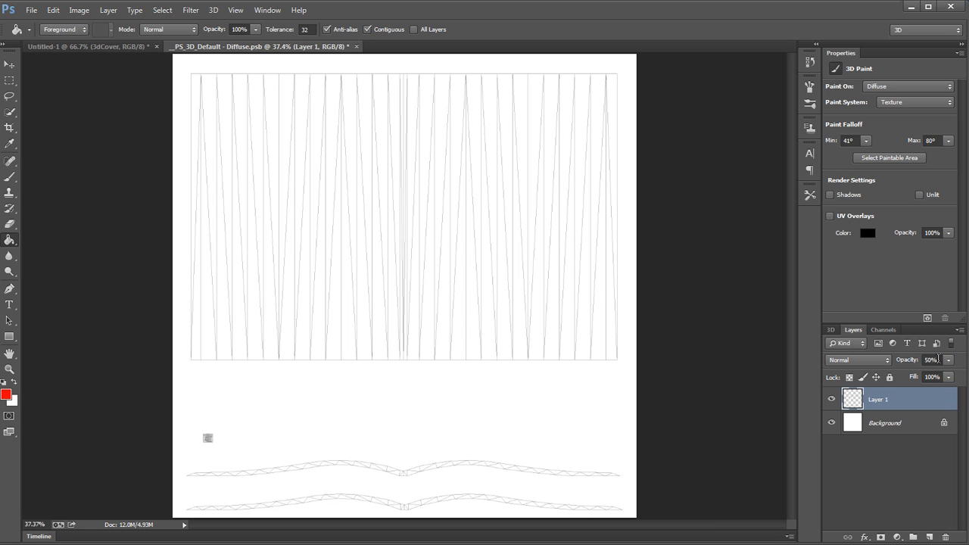
Step: Choose the Rectangular Marquee tool and turn on the UV overlay for the diffuse texture
left_click(8, 82)
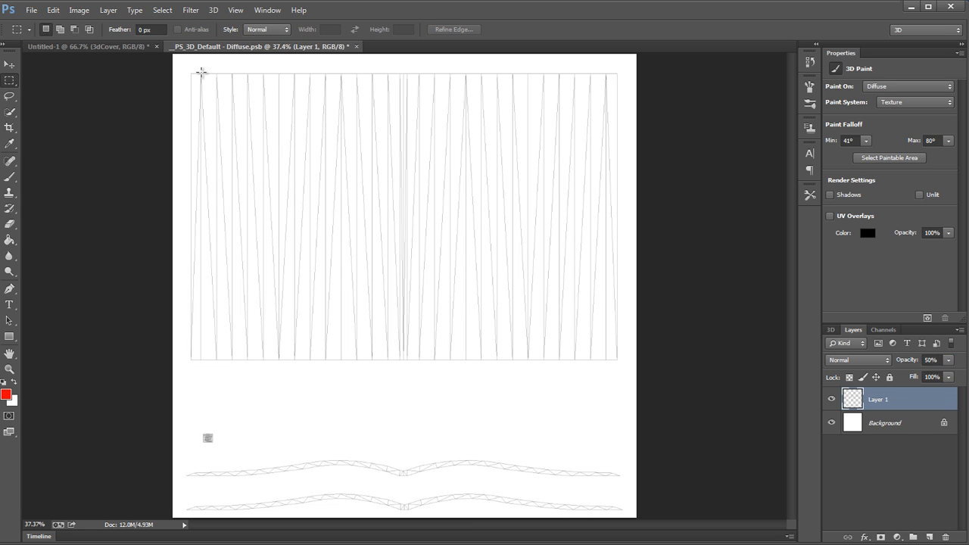
left_click_drag(218, 68, 335, 97)
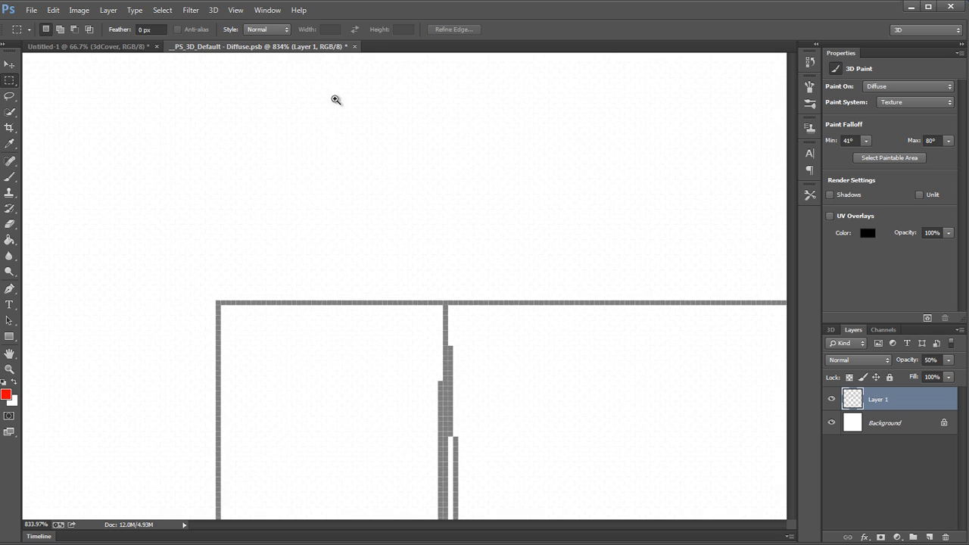
left_click_drag(521, 404, 416, 223)
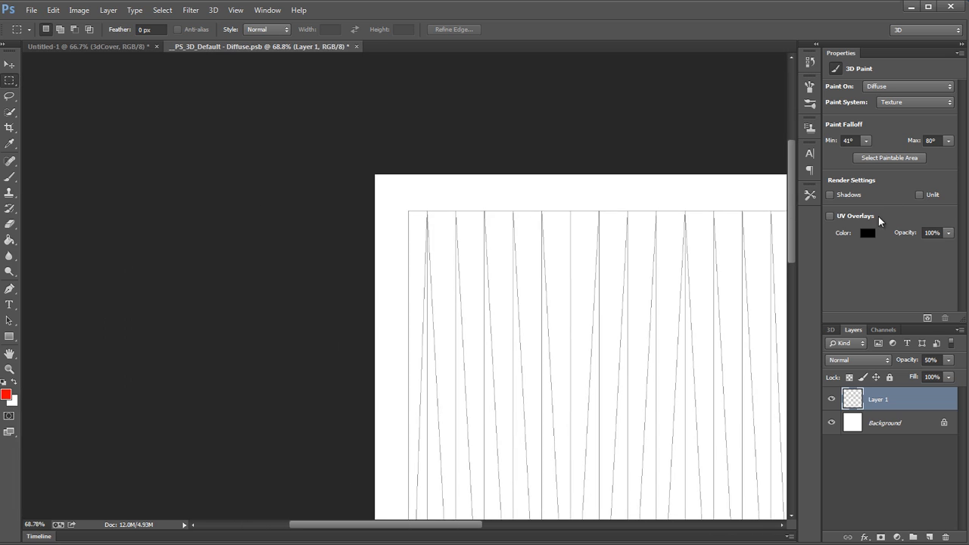
left_click(829, 216)
left_click_drag(481, 278, 462, 284)
left_click_drag(530, 320, 219, 198)
left_click_drag(482, 252, 456, 251)
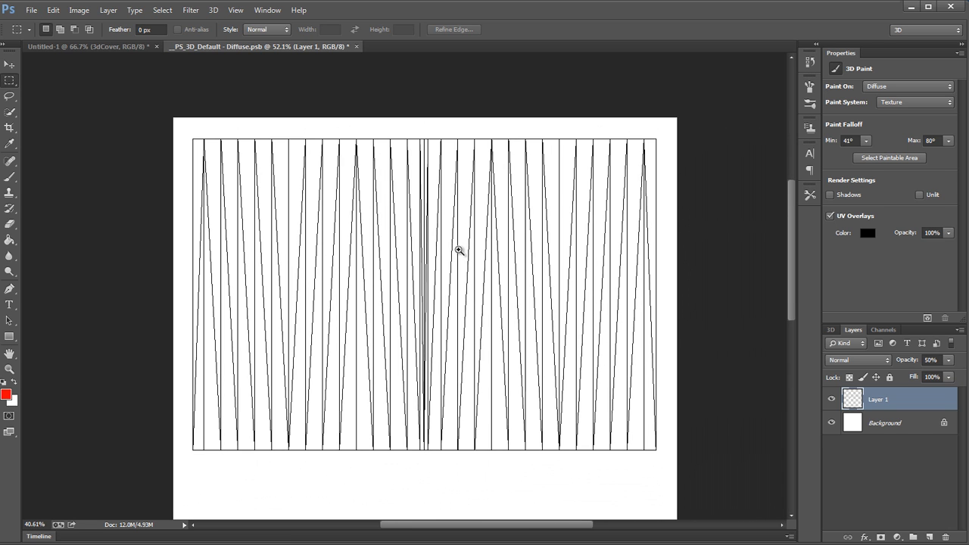
mouse_move(439, 303)
left_mouse_down()
mouse_move(453, 190)
mouse_move(448, 296)
left_mouse_up()
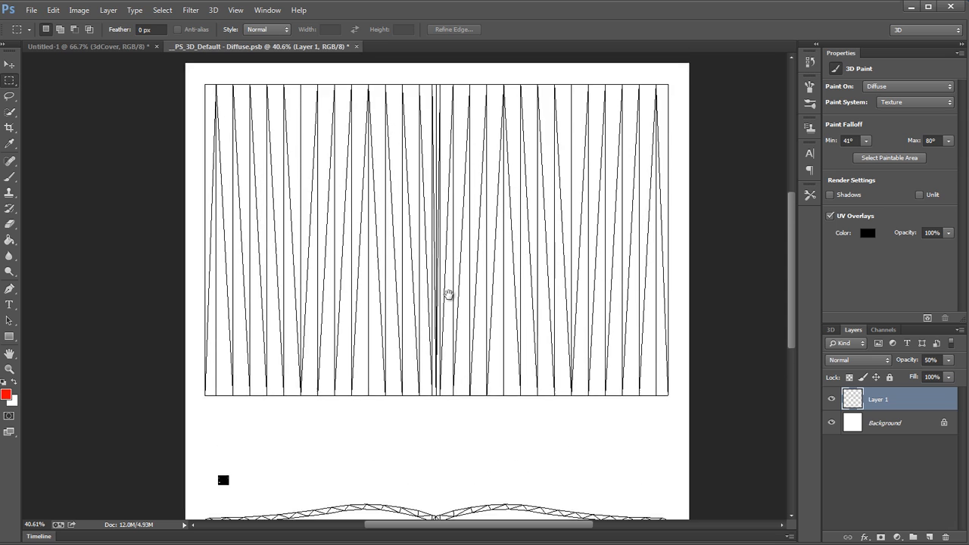
Step: Show the rulers and place guides along the page wireframe's upper and left edges, snapped to a selection at their corner
left_click_drag(200, 102, 317, 102)
left_click_drag(267, 260, 394, 258)
left_click_drag(264, 328, 432, 283)
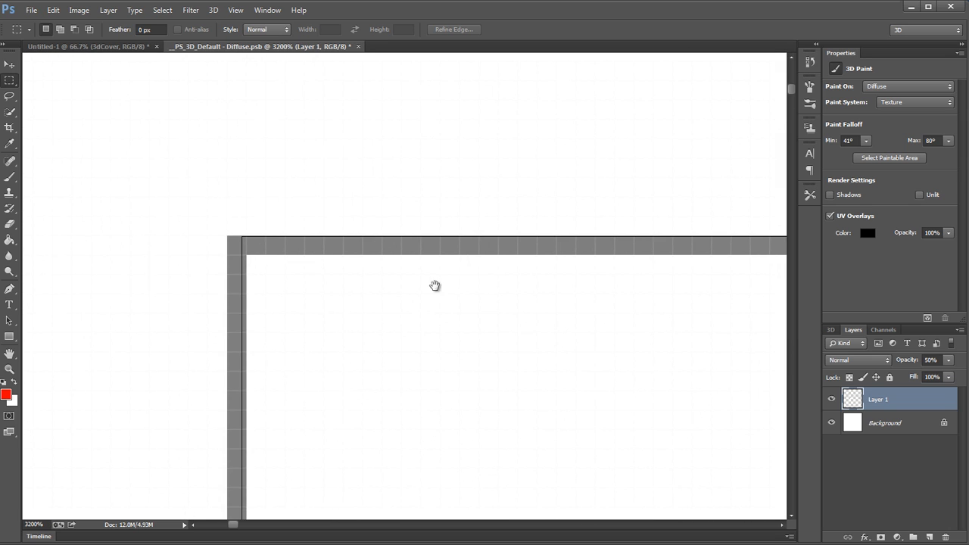
left_click_drag(400, 370, 236, 244)
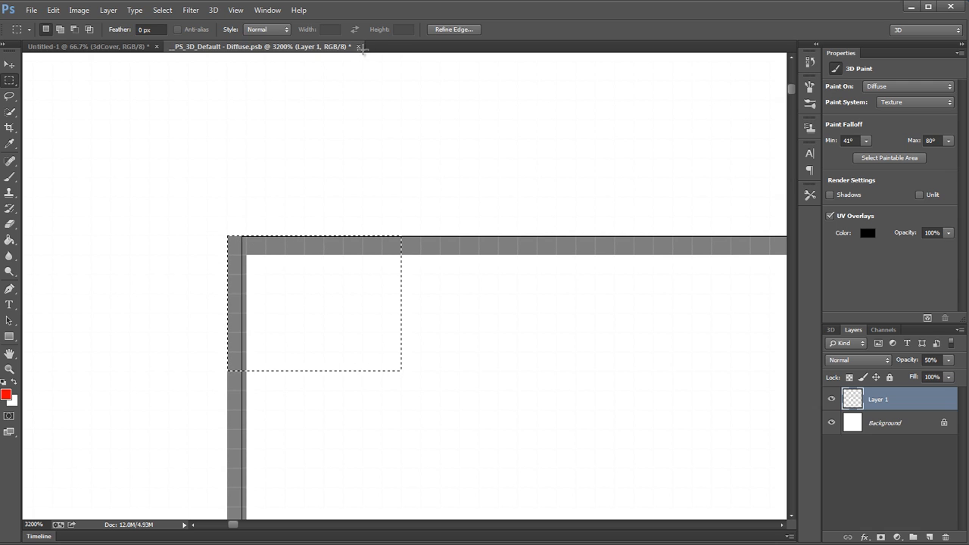
key("ctrl+r")
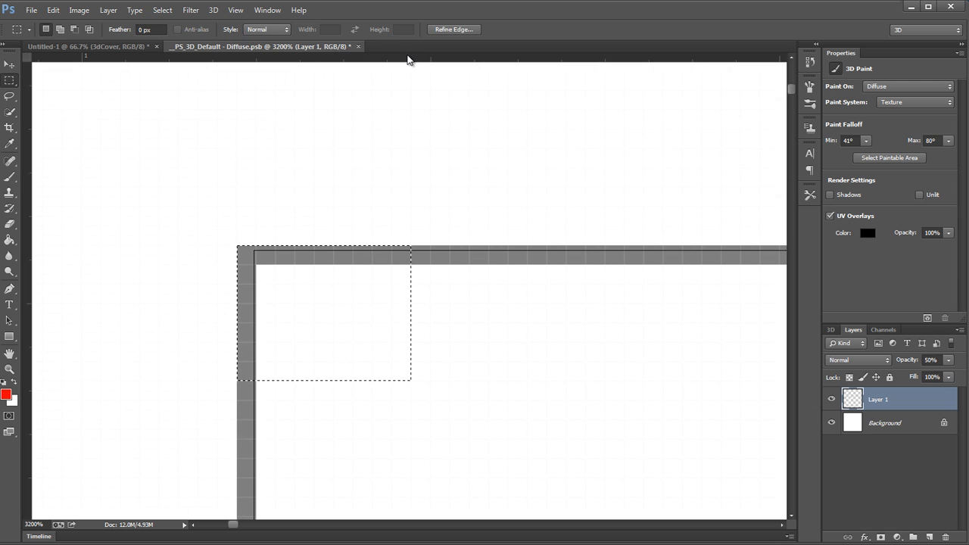
left_click_drag(407, 60, 232, 275)
Step: Place a vertical guide on the first inner mesh line from the left edge, using a selection for alignment, and deselect
left_click_drag(504, 332, 394, 334)
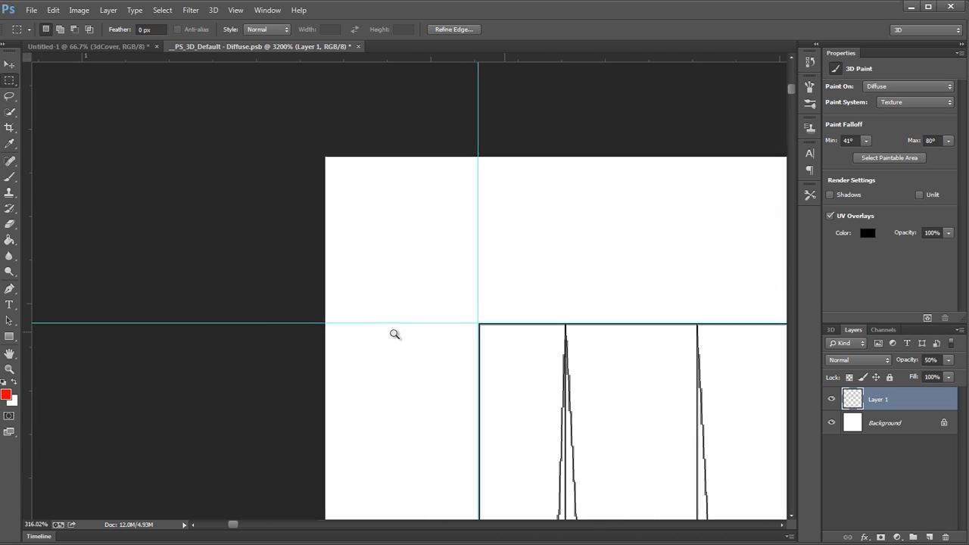
left_click_drag(616, 338, 714, 326)
left_click_drag(495, 280, 264, 127)
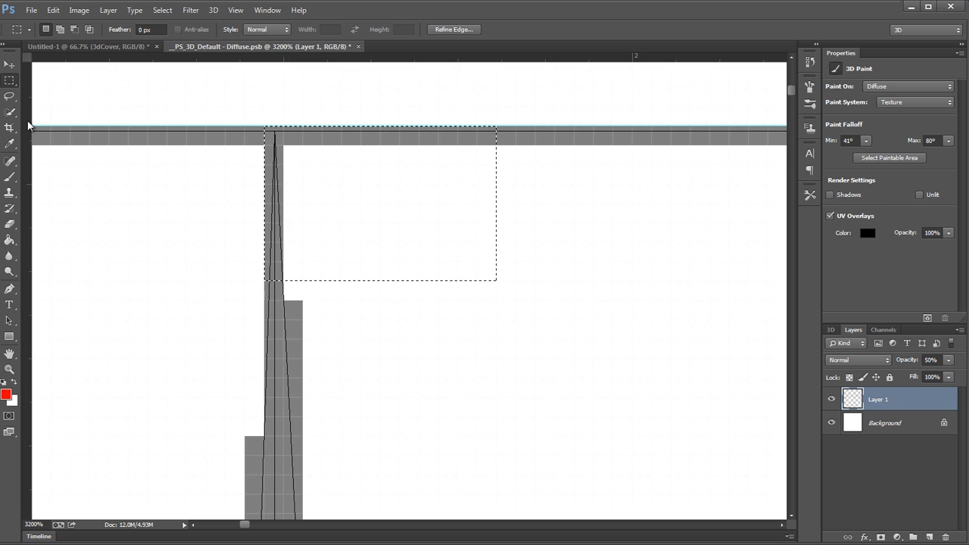
left_click_drag(28, 125, 265, 116)
key("ctrl+d")
Step: Select from the spine line at the wireframe's lower edge and place a horizontal guide along that edge and a vertical one on the spine
left_click_drag(440, 176, 280, 202)
left_click_drag(420, 205, 426, 60)
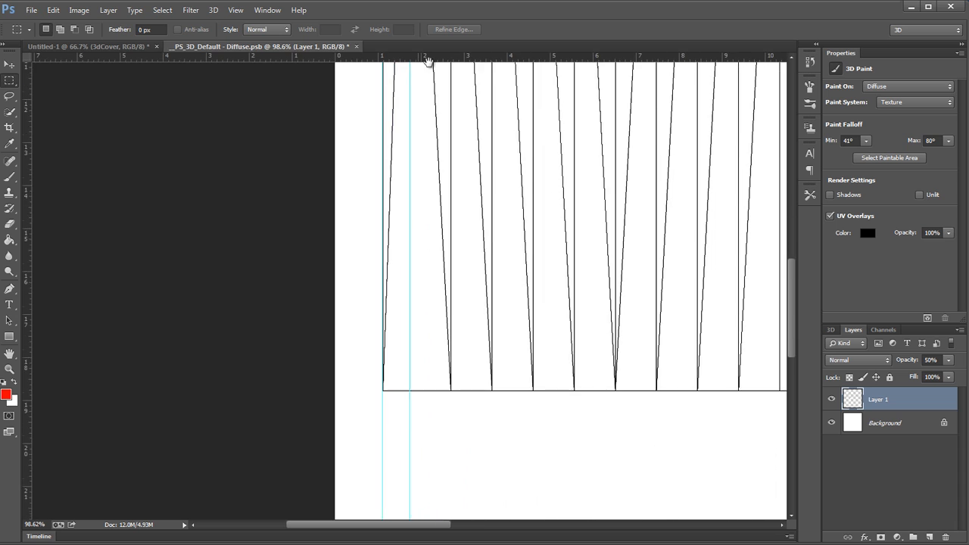
left_click_drag(459, 330, 205, 289)
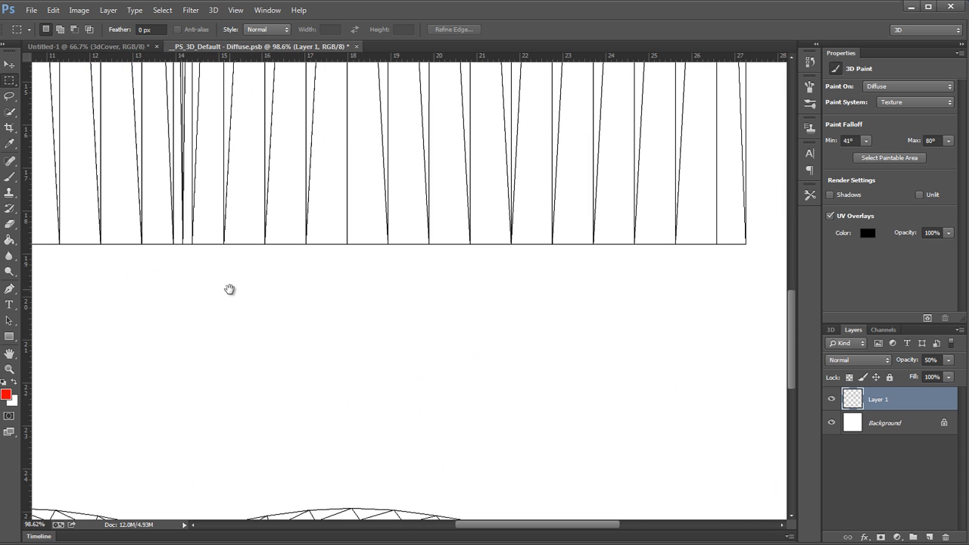
left_click_drag(174, 238, 321, 206)
left_click_drag(395, 199, 362, 273)
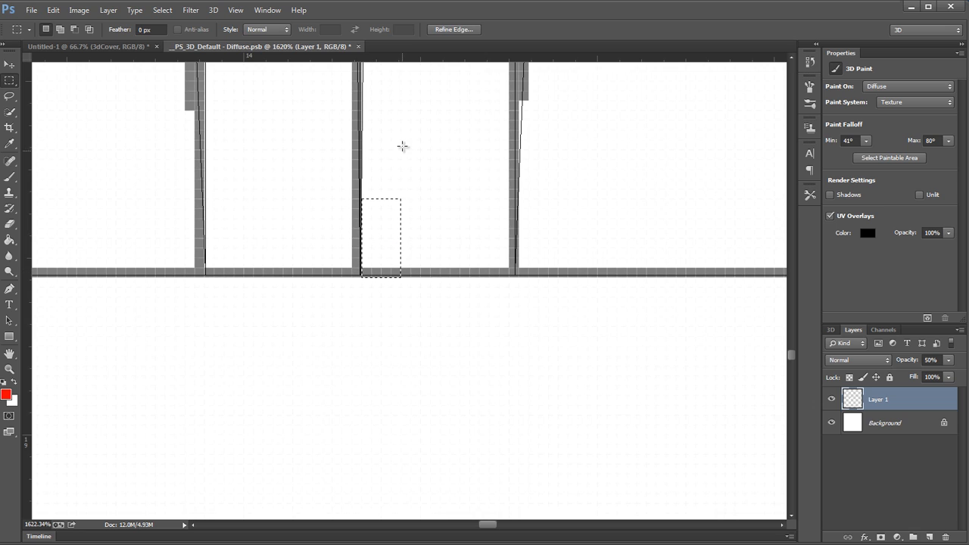
left_click_drag(415, 56, 424, 276)
left_click_drag(28, 189, 361, 191)
Step: Check the guides around the wireframe's left margin strip with test selections, then deselect
left_click_drag(294, 207, 127, 219)
left_click_drag(162, 213, 473, 329)
left_click_drag(303, 323, 389, 294)
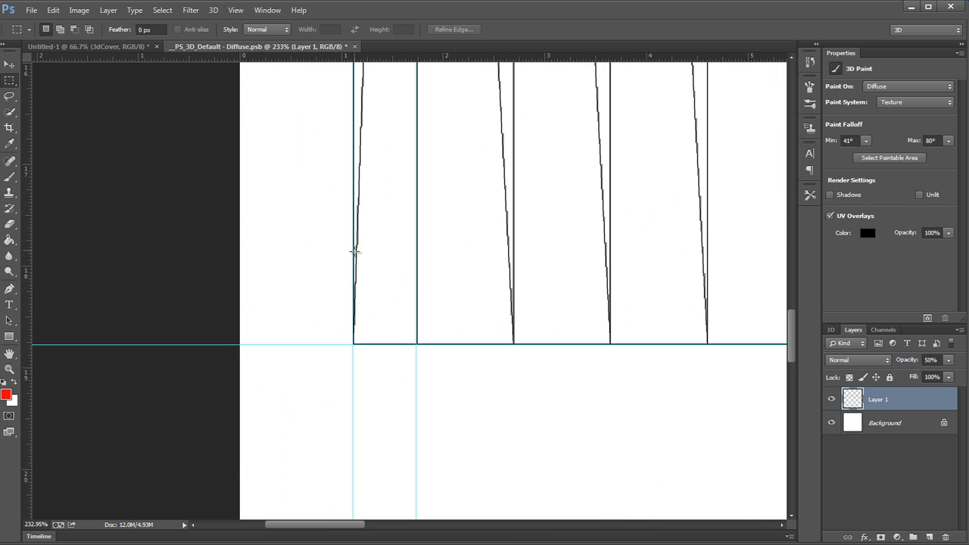
left_click_drag(354, 249, 405, 348)
left_click_drag(435, 340, 333, 350)
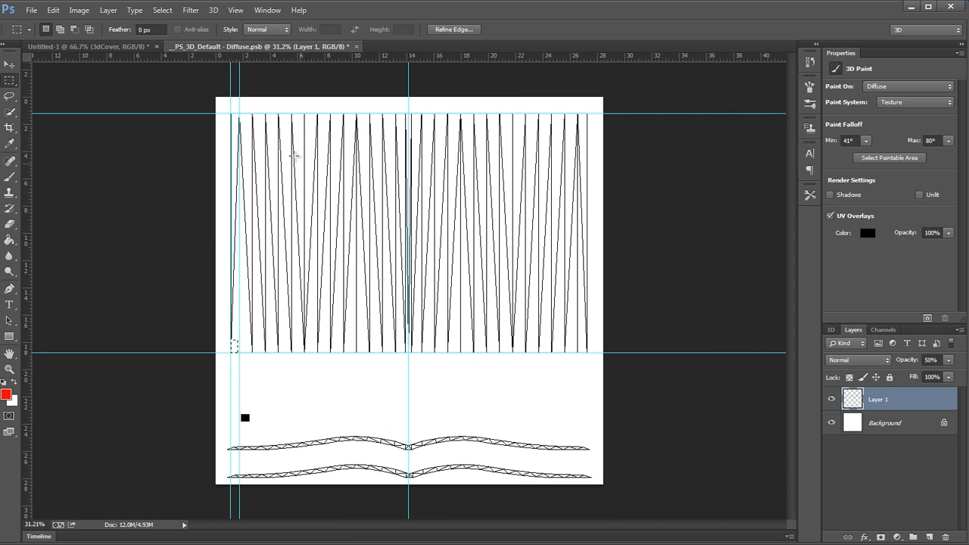
left_click_drag(230, 114, 233, 353)
left_click(455, 214)
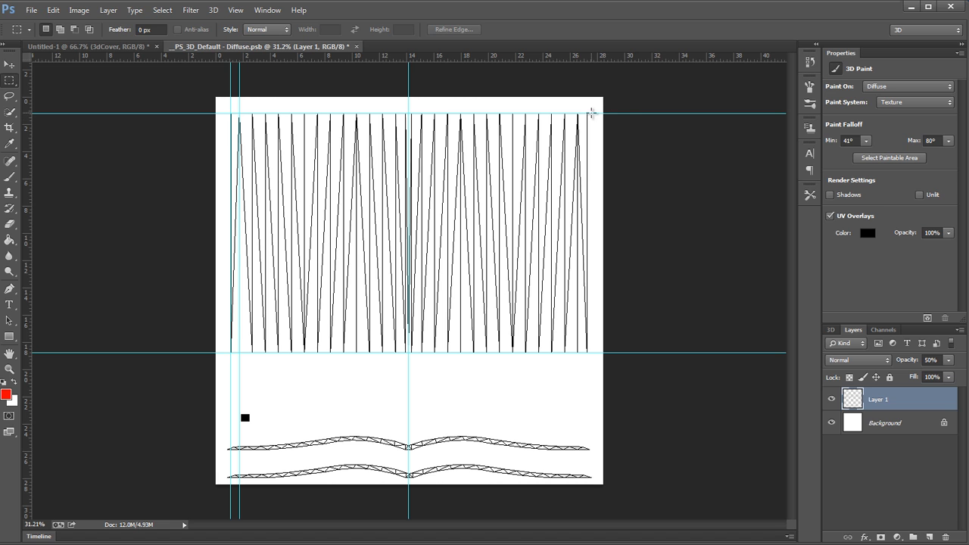
Step: Select the lower-right corner of the page wireframe and place a vertical guide along its right edge
left_click_drag(589, 114, 681, 348)
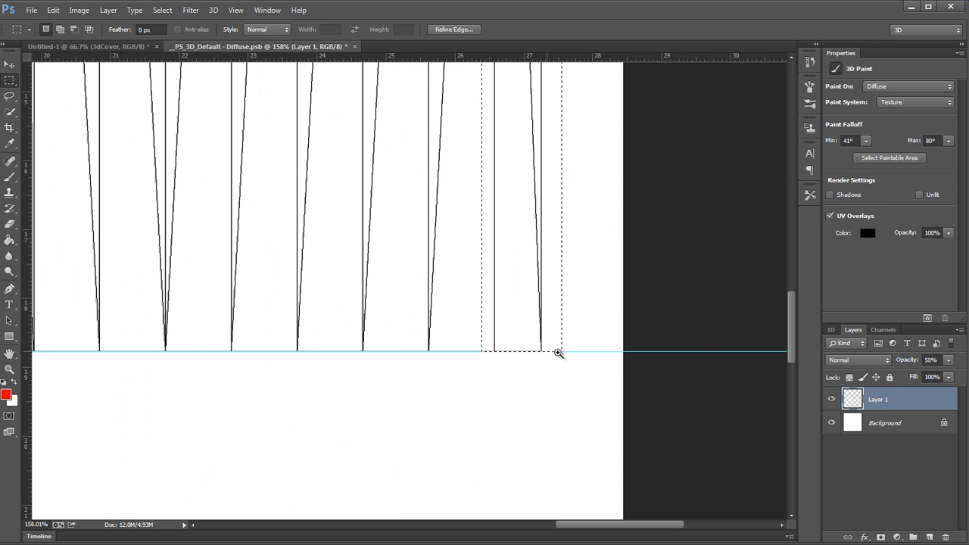
left_click_drag(550, 353, 622, 359)
left_click(483, 306)
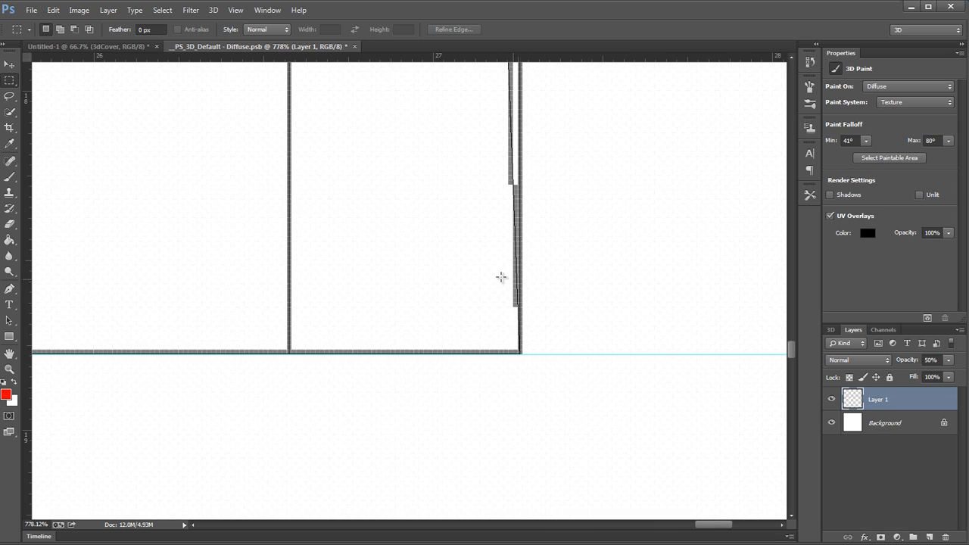
left_click_drag(474, 273, 522, 354)
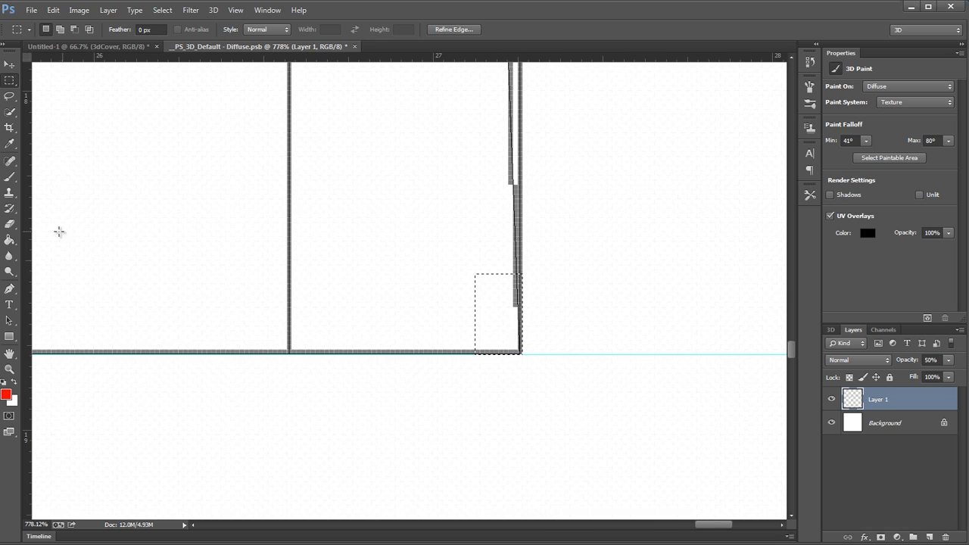
left_click_drag(28, 237, 522, 249)
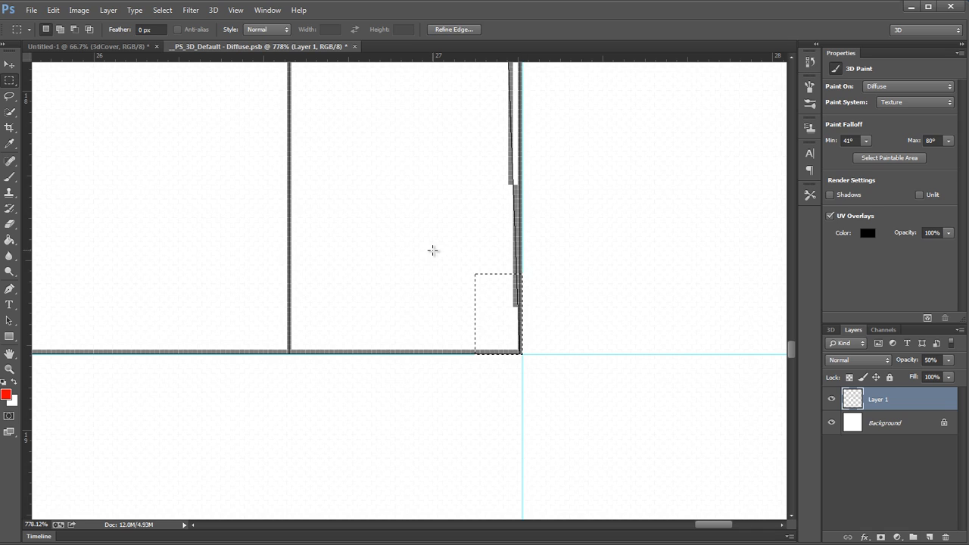
Step: Place a vertical guide on the last inner mesh line before the right edge, using a selection for alignment, and deselect
left_click_drag(385, 245, 292, 353)
left_click_drag(27, 326, 289, 323)
left_click(418, 246)
Step: Examine how the guides line up with the wireframe's upper-right corner, outer edges, spine and lower edge
left_click_drag(420, 246, 267, 253)
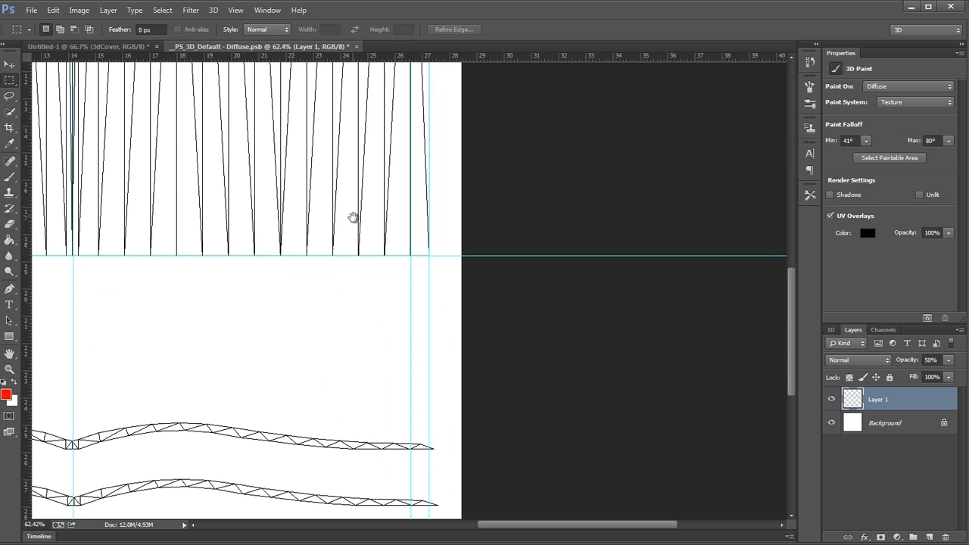
left_click_drag(353, 218, 441, 419)
scroll(481, 341, "up", 10)
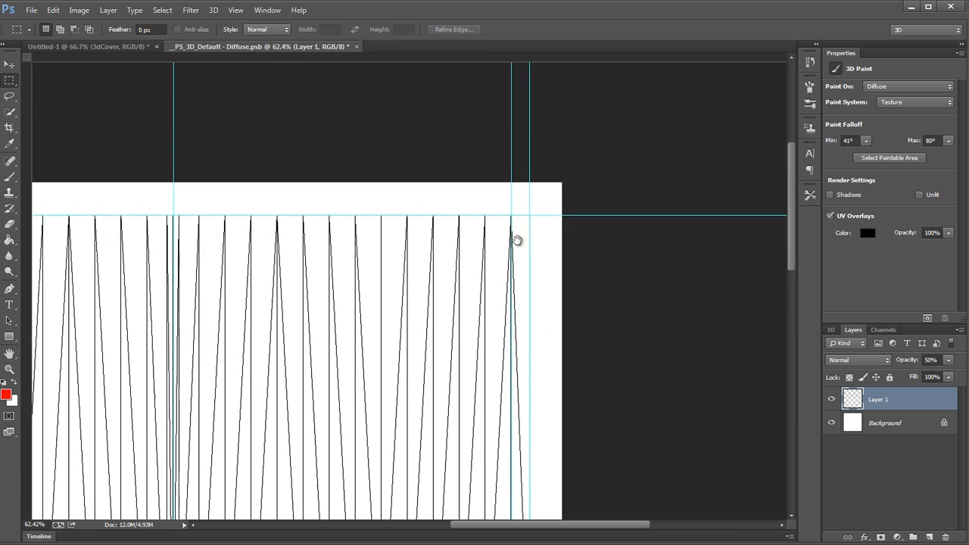
left_click_drag(530, 212, 625, 240)
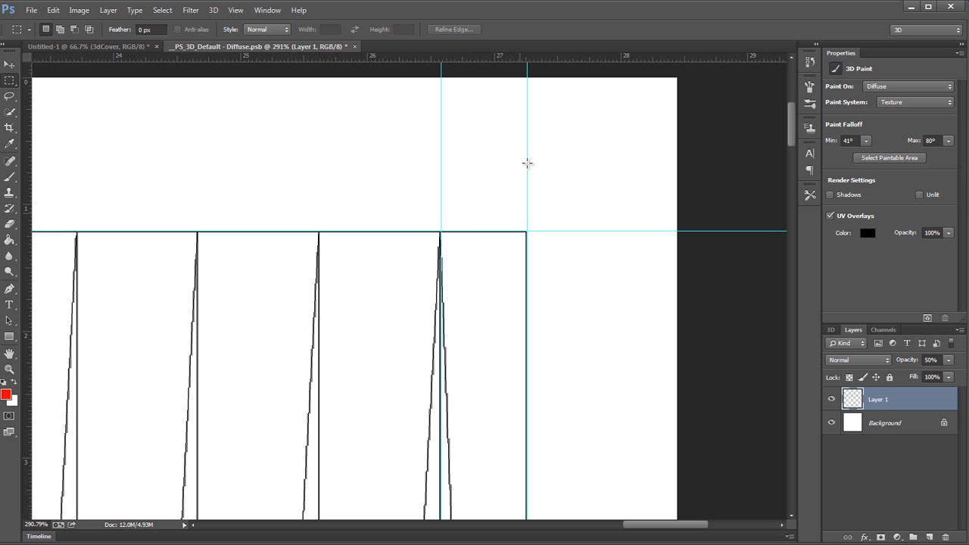
left_click_drag(485, 286, 353, 302)
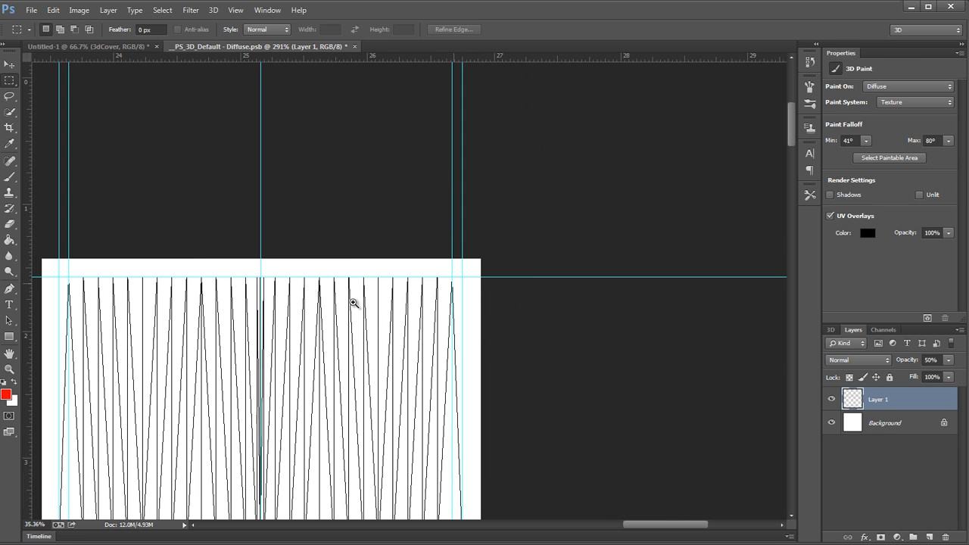
mouse_move(561, 100)
left_mouse_down()
mouse_move(583, 98)
mouse_move(571, 97)
left_mouse_up()
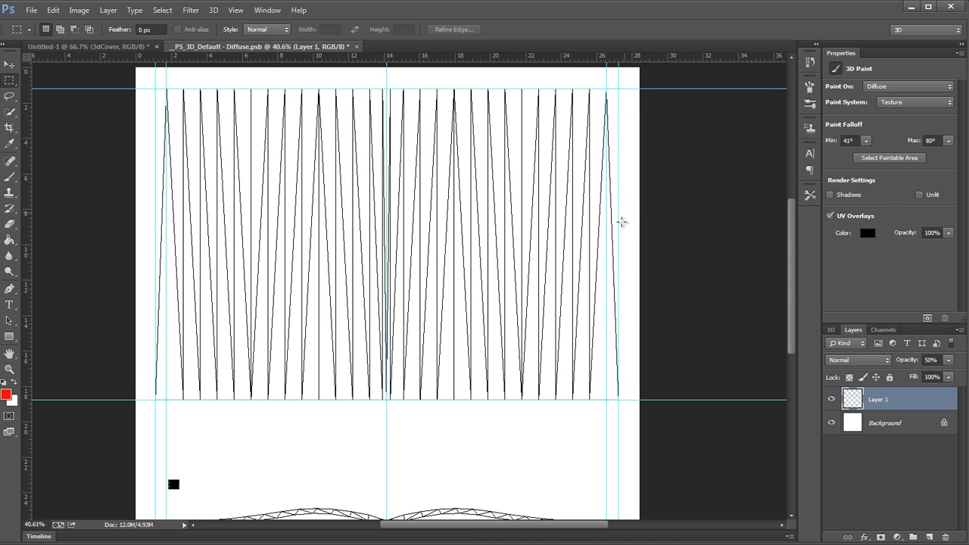
scroll(622, 221, "up", 3)
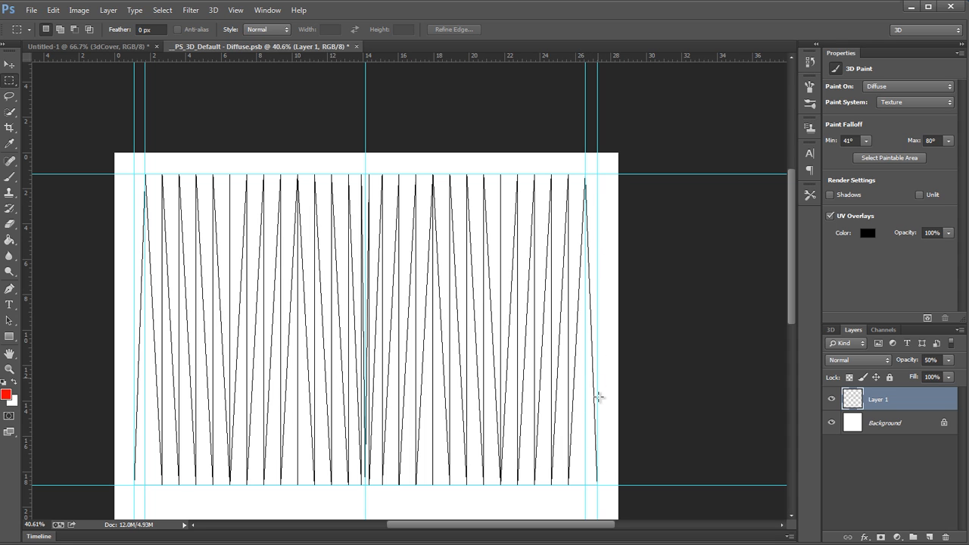
left_click_drag(562, 314, 586, 274)
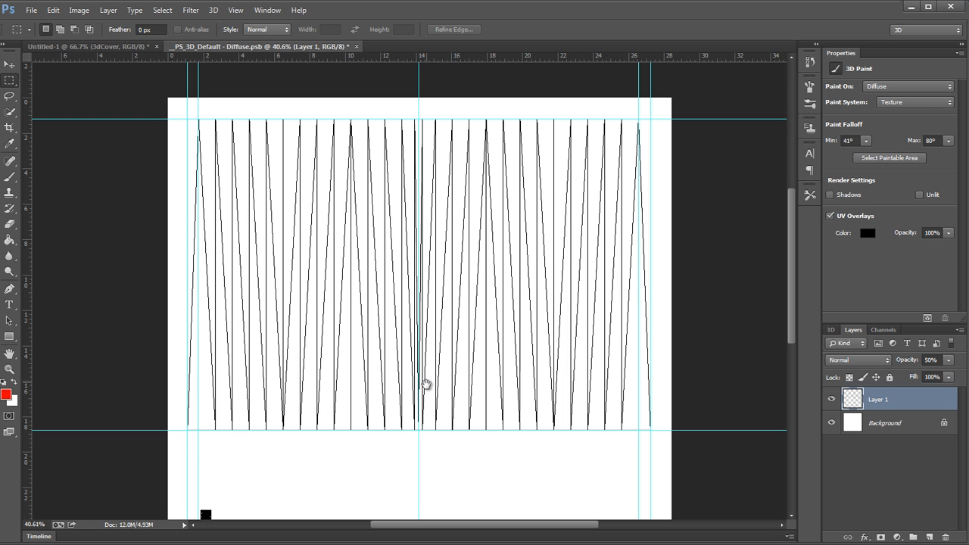
scroll(508, 390, "down", 3)
scroll(510, 390, "up", 4)
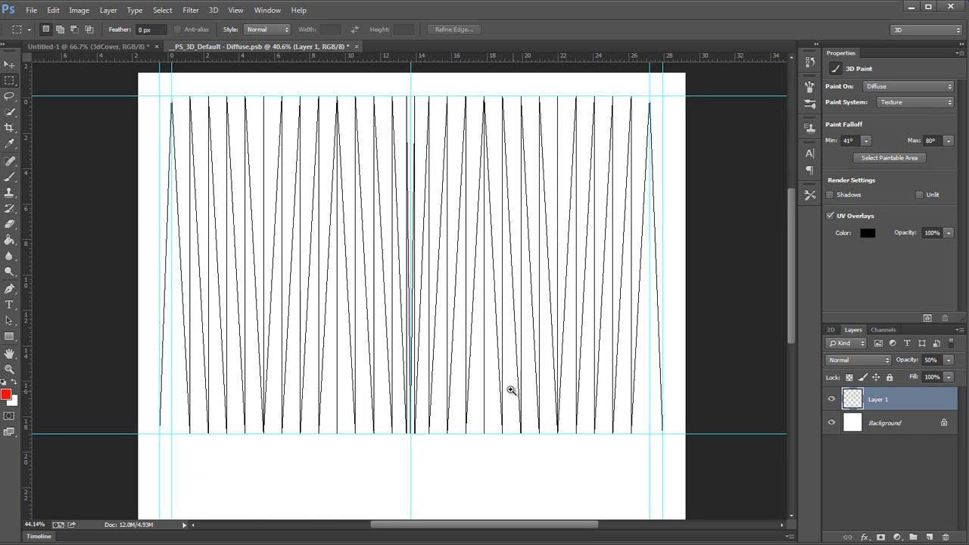
scroll(511, 390, "up", 4)
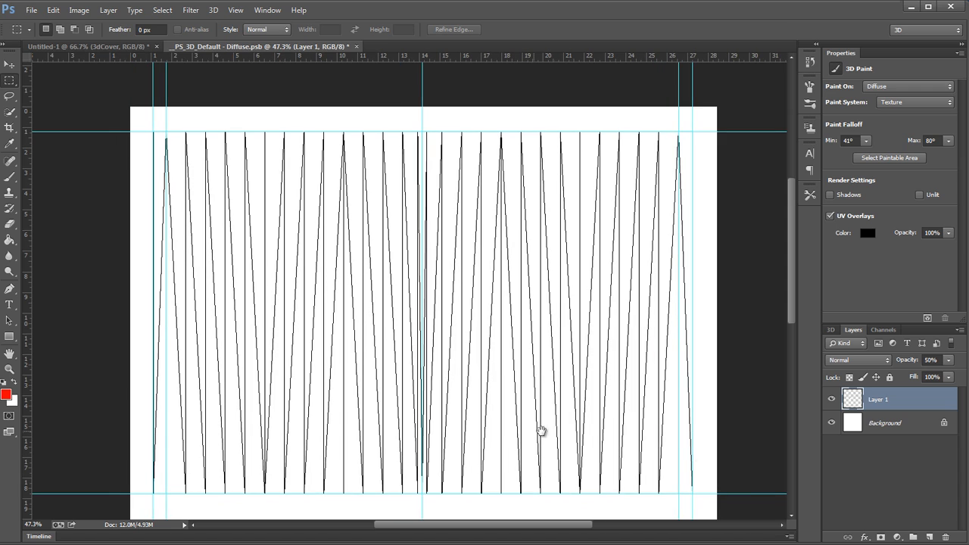
Step: On a new layer, fill a rectangle between the two inner margin guides, from the upper guide to about 6 on the ruler, with yellow ffde00
left_click(929, 537)
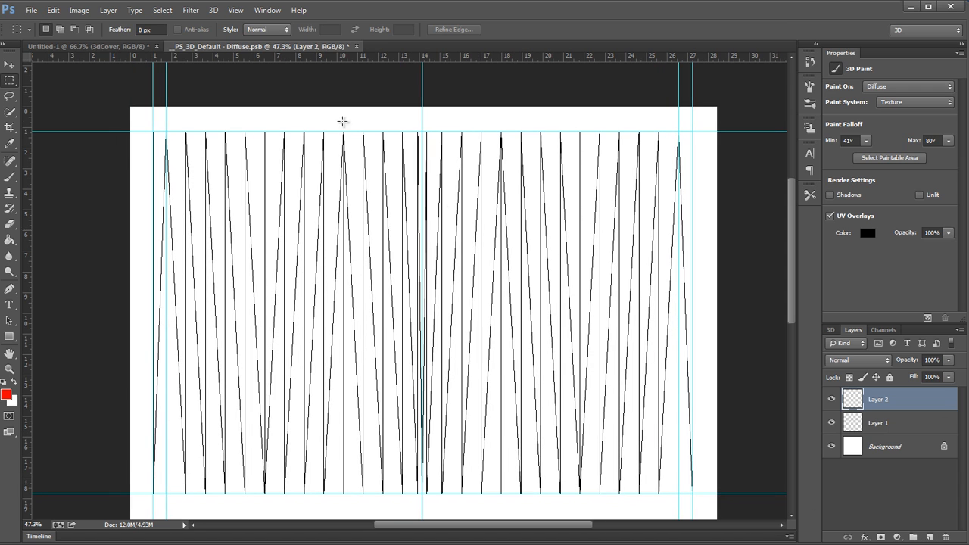
left_click_drag(166, 132, 677, 237)
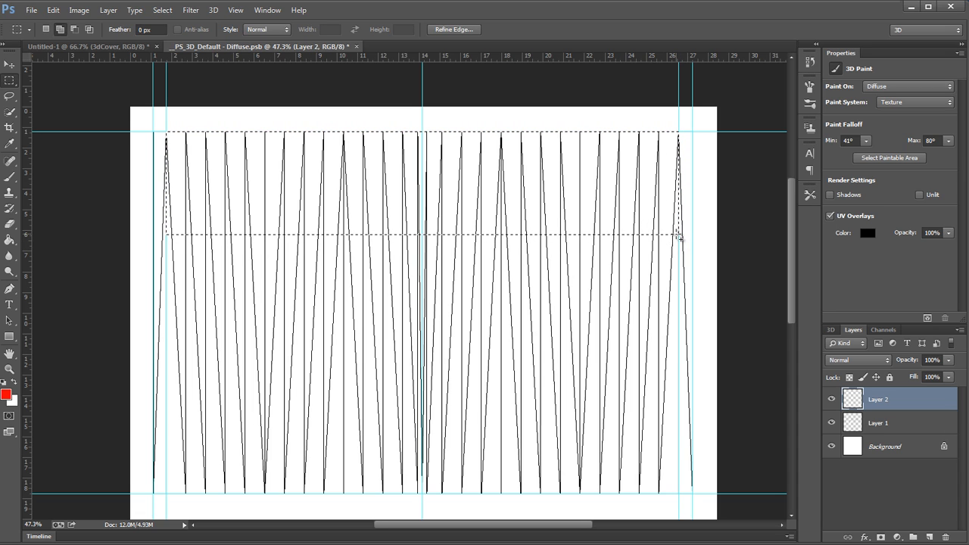
key("shift+F5")
left_click(393, 189)
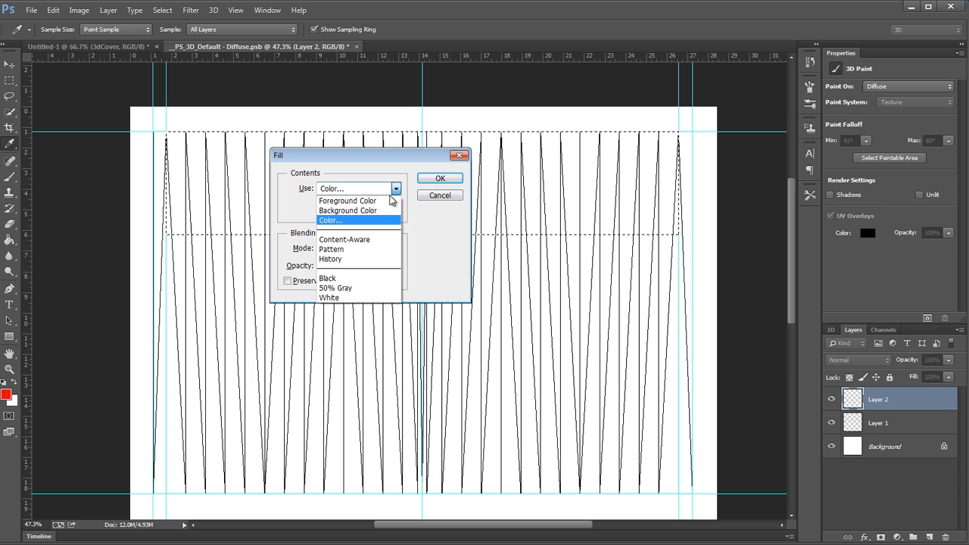
left_click(382, 219)
left_click(805, 325)
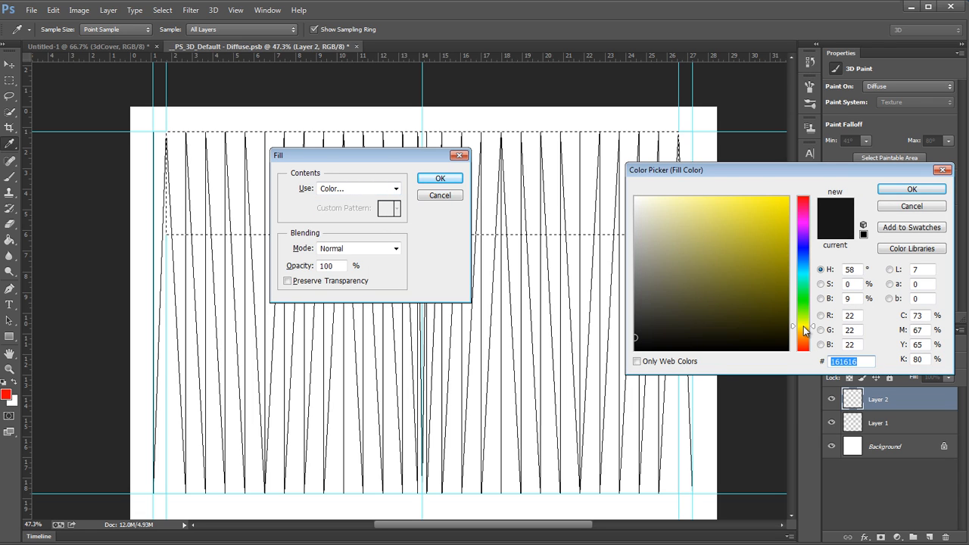
left_click(763, 237)
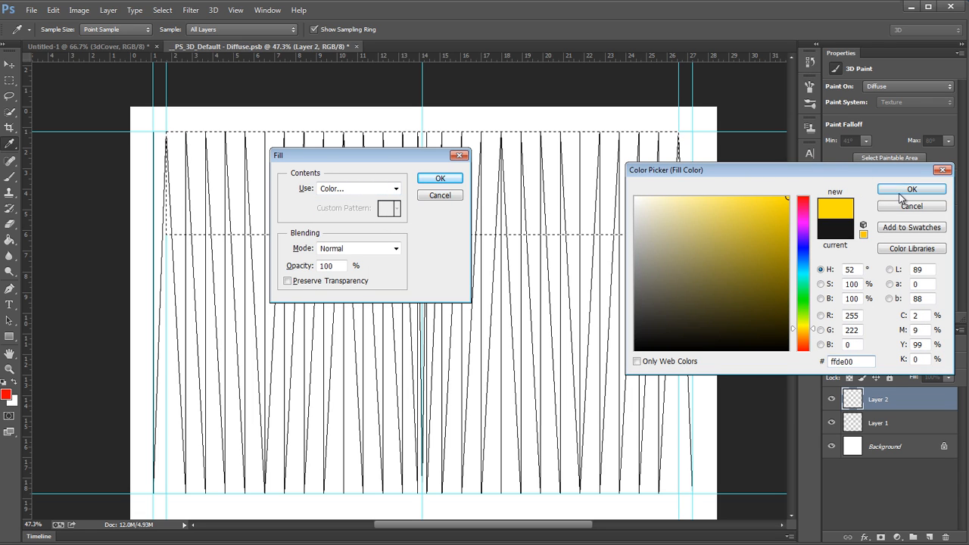
left_click(912, 189)
left_click(439, 178)
key("m")
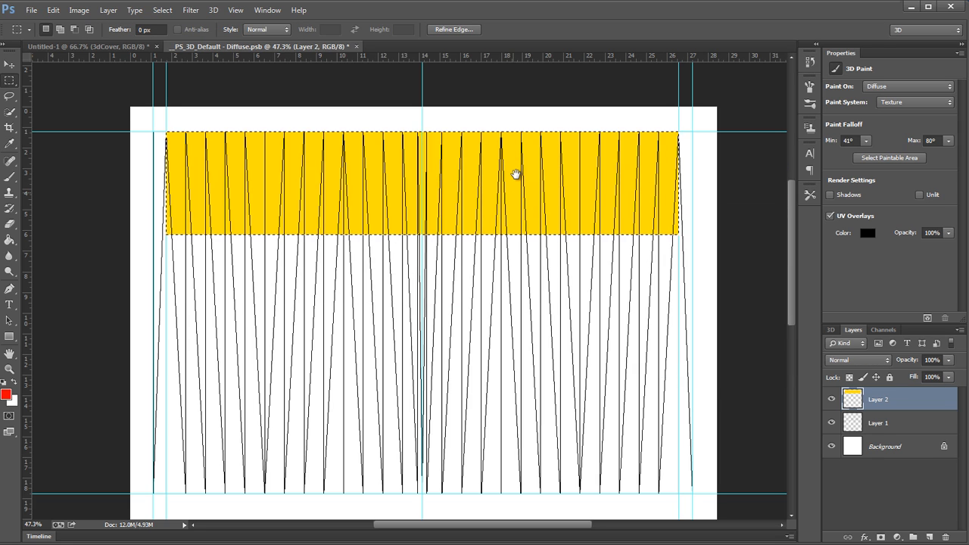
Step: Duplicate the yellow band down to start at about 10 on the vertical ruler and fill the copy with black
scroll(514, 173, "down", 1)
left_click(507, 213)
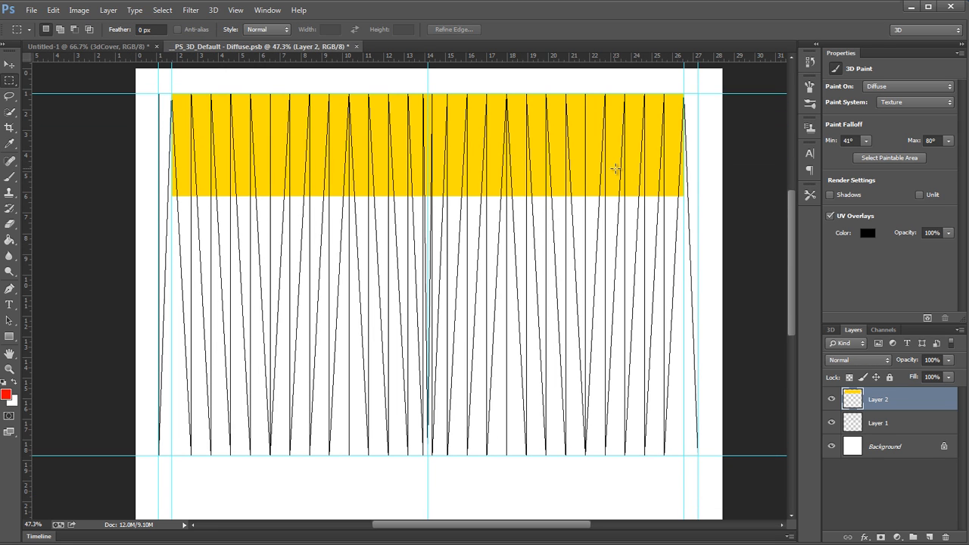
left_click_drag(611, 164, 602, 349)
left_click(853, 399, "ctrl")
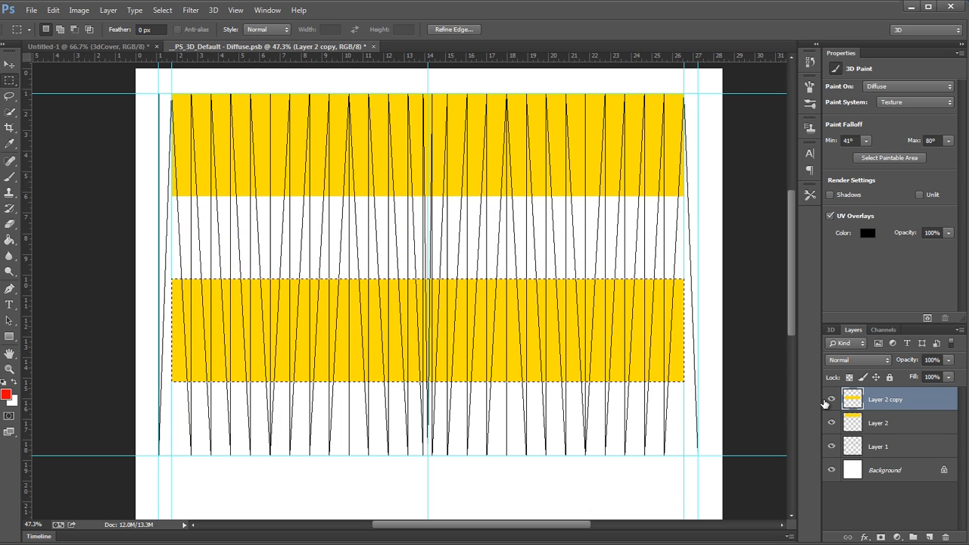
key("shift+F5")
left_click(389, 189)
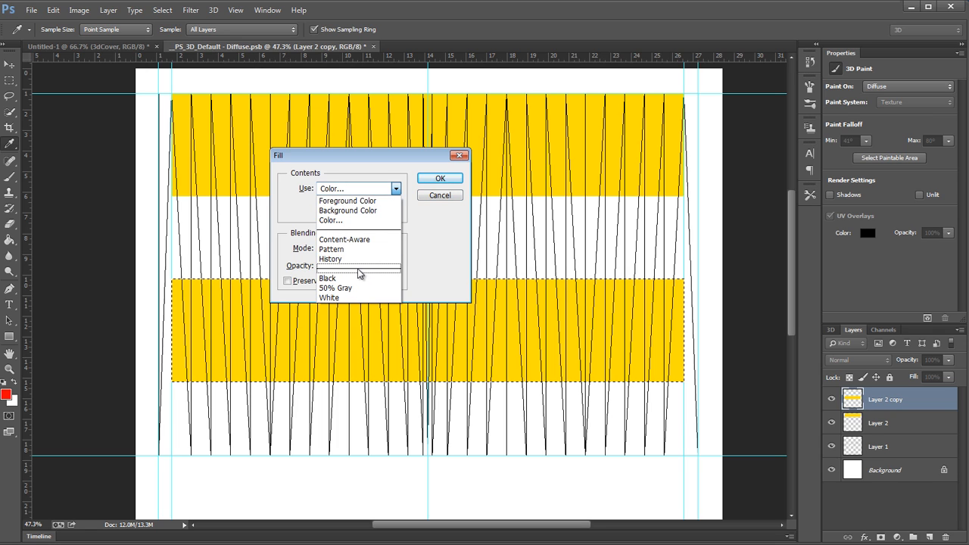
left_click(363, 278)
left_click(439, 178)
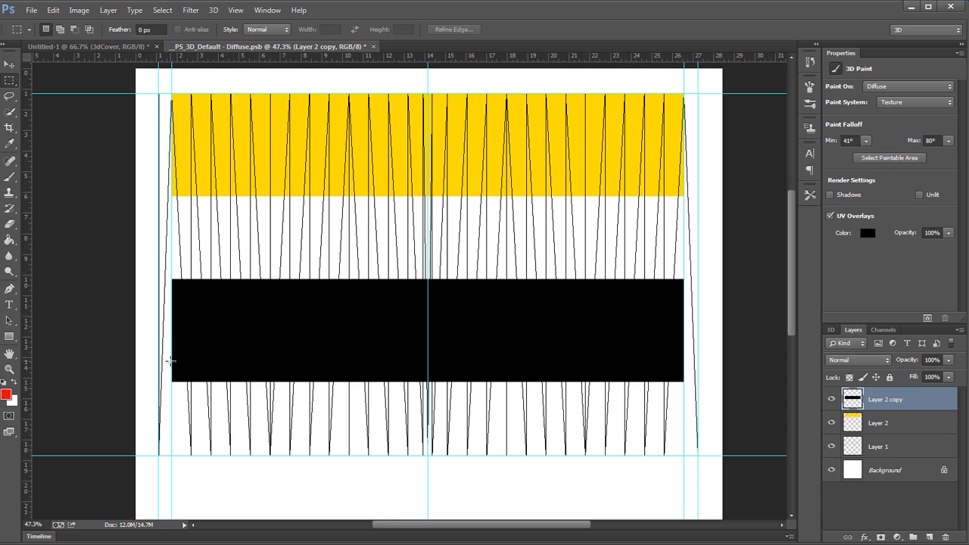
Step: Fill a rectangle between the inner margin guides, from about 14 on the vertical ruler to the lower guide, with yellow ffde00 and deselect
left_click_drag(171, 361, 687, 456)
key("shift+F5")
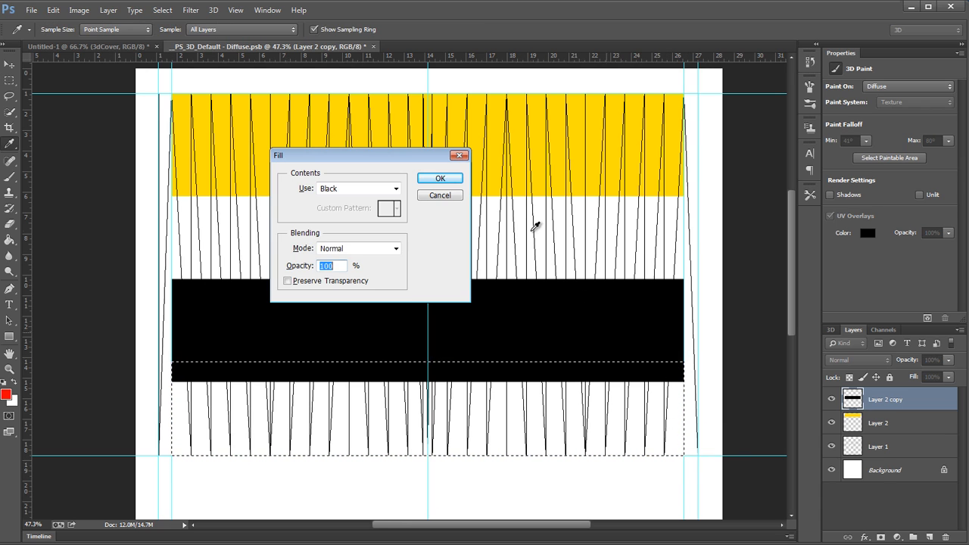
left_click(395, 189)
left_click(356, 220)
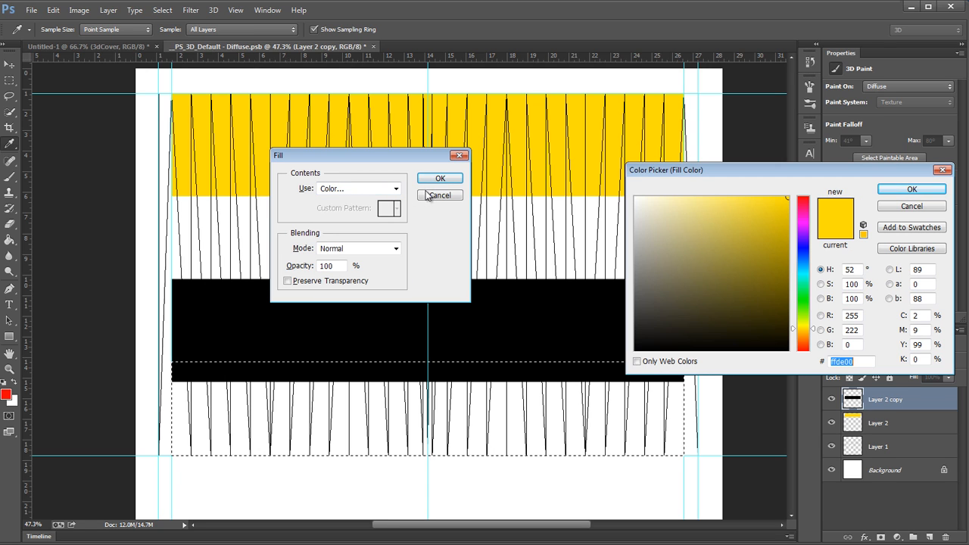
left_click(884, 187)
left_click(444, 178)
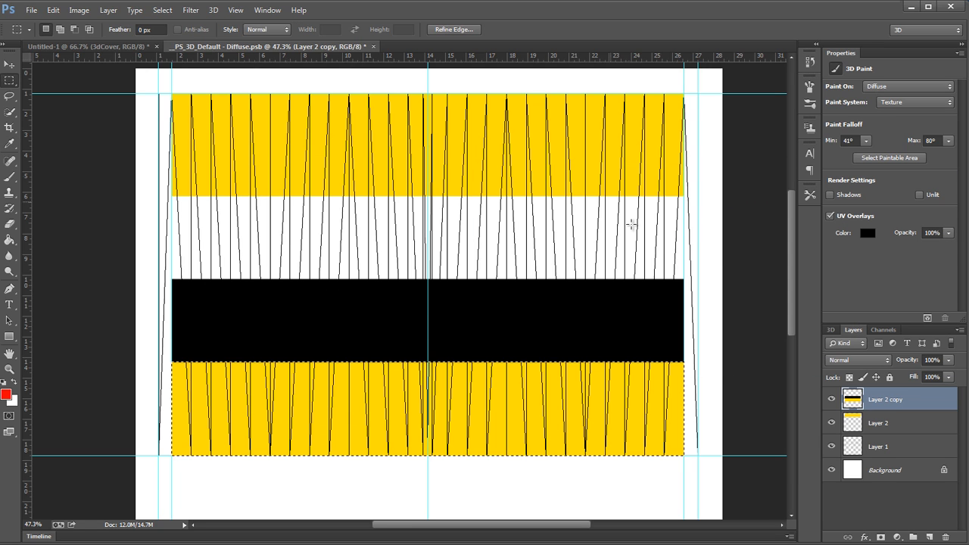
key("ctrl+d")
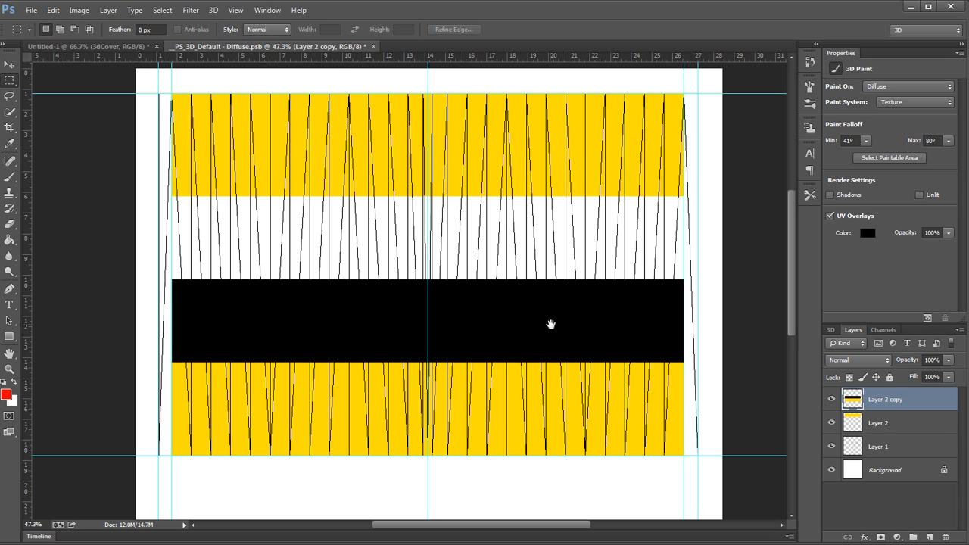
Step: Hide Layer 1 and turn off the UV overlays so only the coloured page bands show
left_click_drag(551, 325, 605, 312)
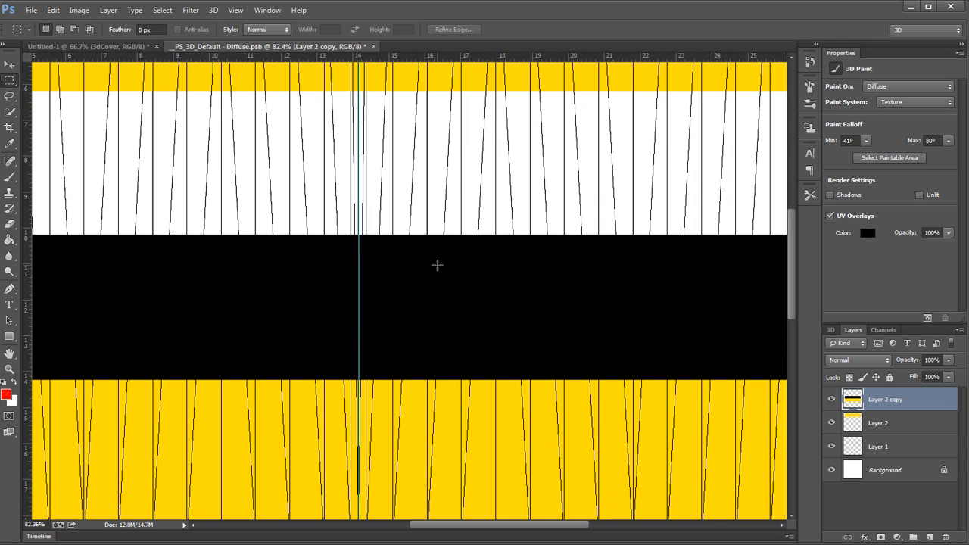
left_click_drag(486, 316, 440, 322)
left_click_drag(475, 210, 511, 224)
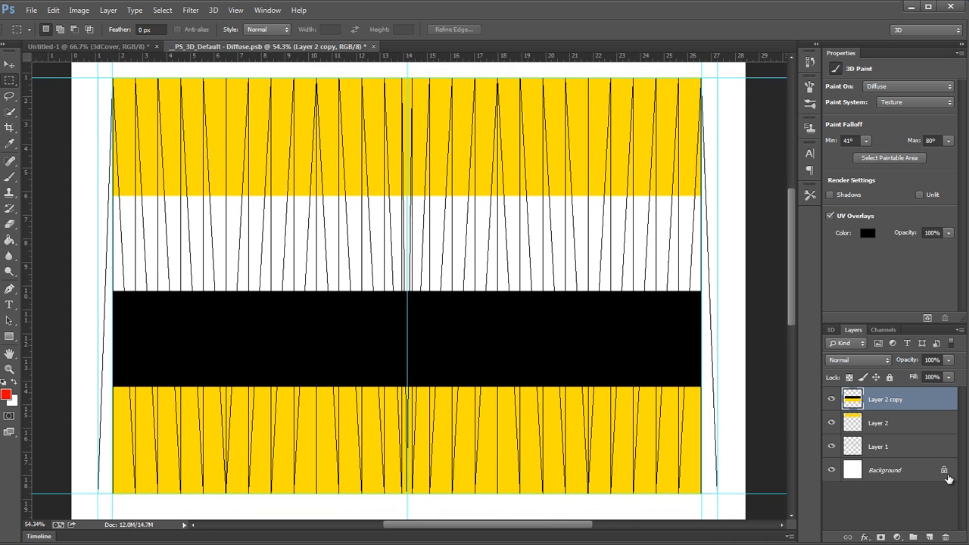
left_click(911, 431, "shift")
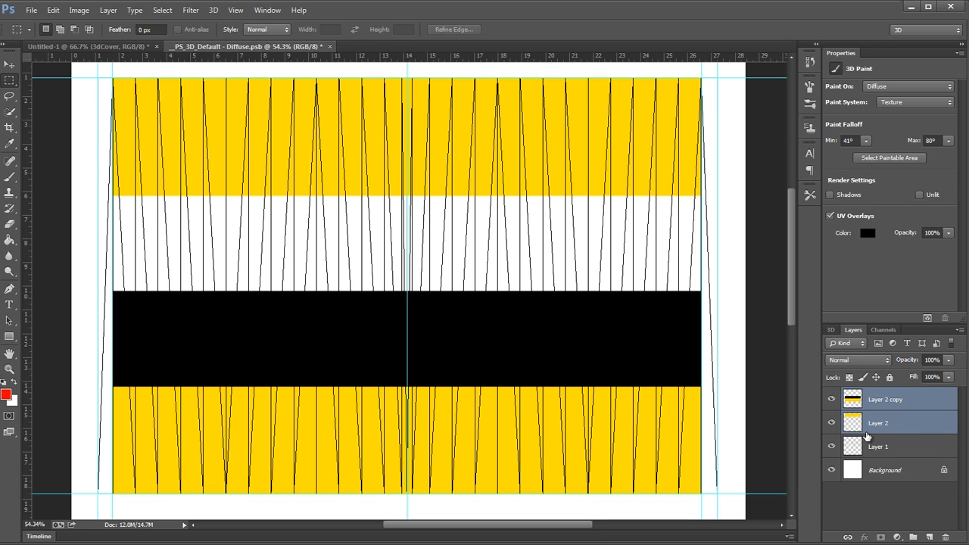
left_click(832, 447)
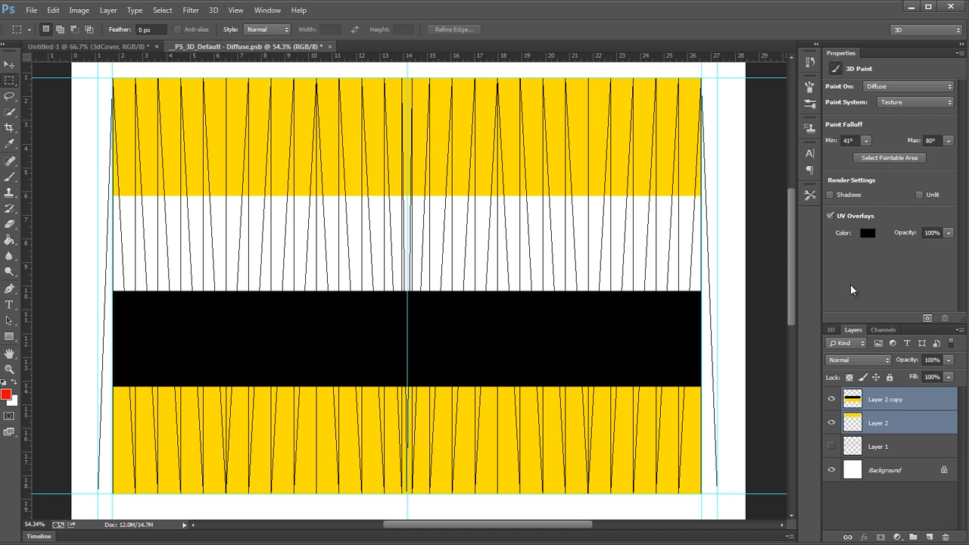
left_click(831, 216)
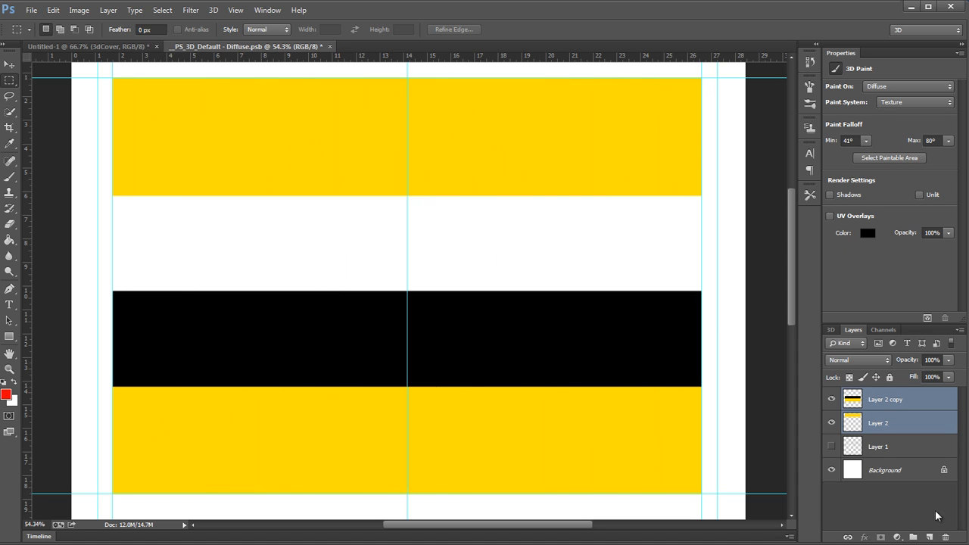
Step: On a new layer, add a paragraph text box covering the right page, reading "Sample text is written in here for color preview"
left_click(929, 536)
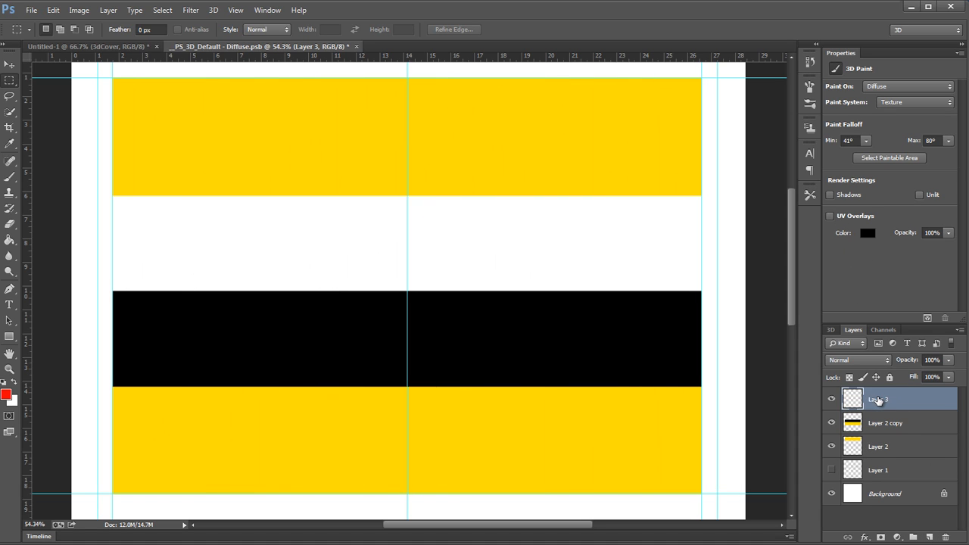
key("t")
left_click_drag(419, 94, 692, 485)
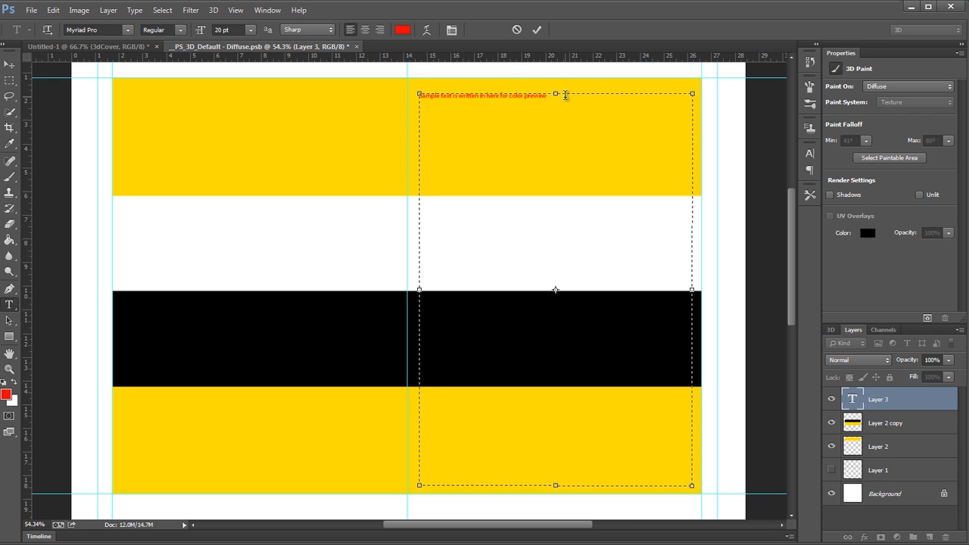
Step: Set the colour of the sample text to black 000000
left_click_drag(565, 94, 324, 86)
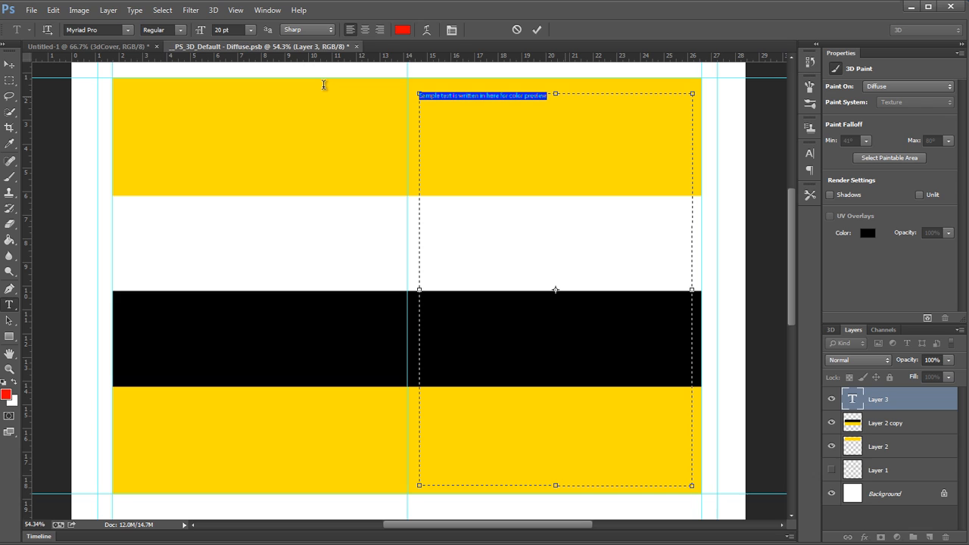
left_click(402, 29)
type("000000")
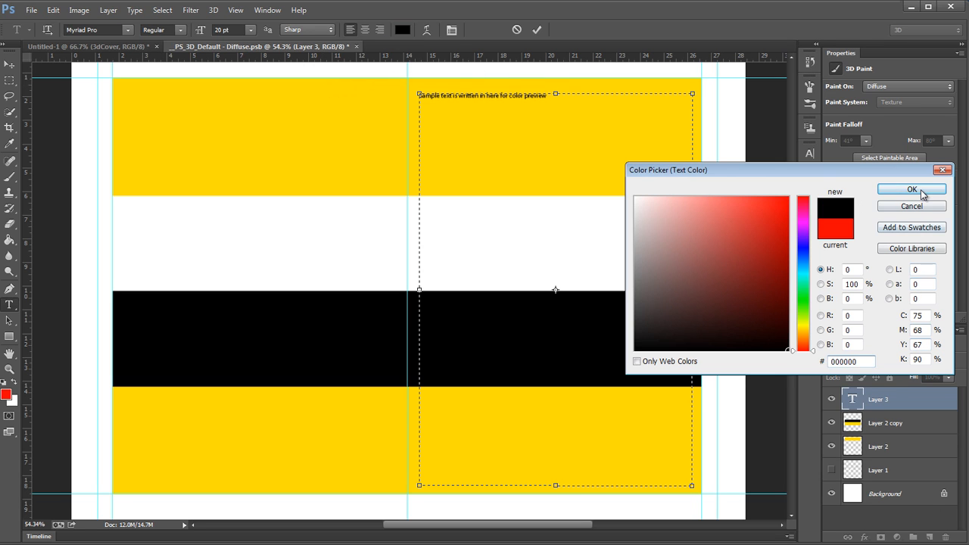
left_click(912, 189)
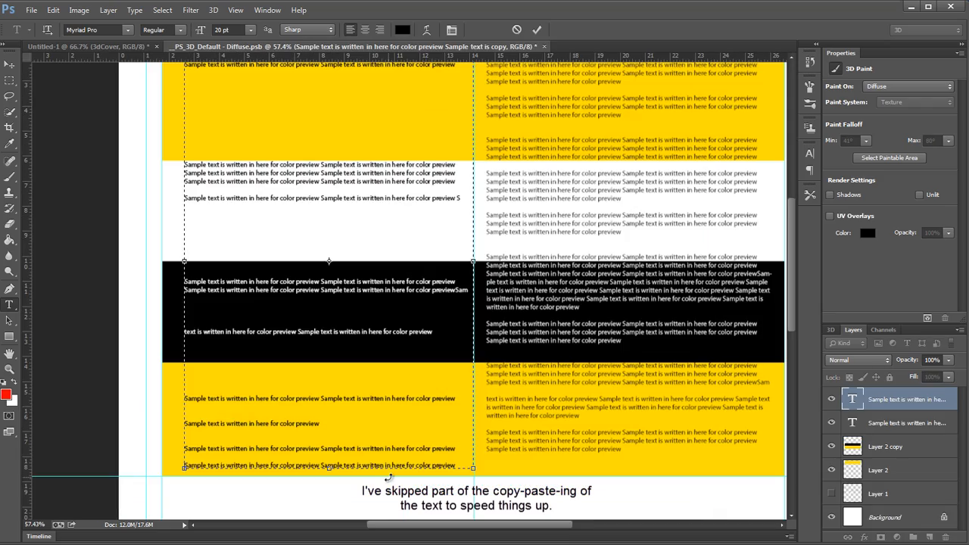
Step: Finish editing the left page's sample text and turn the UV overlays back on
key("ctrl+Return")
left_click_drag(443, 287, 434, 355)
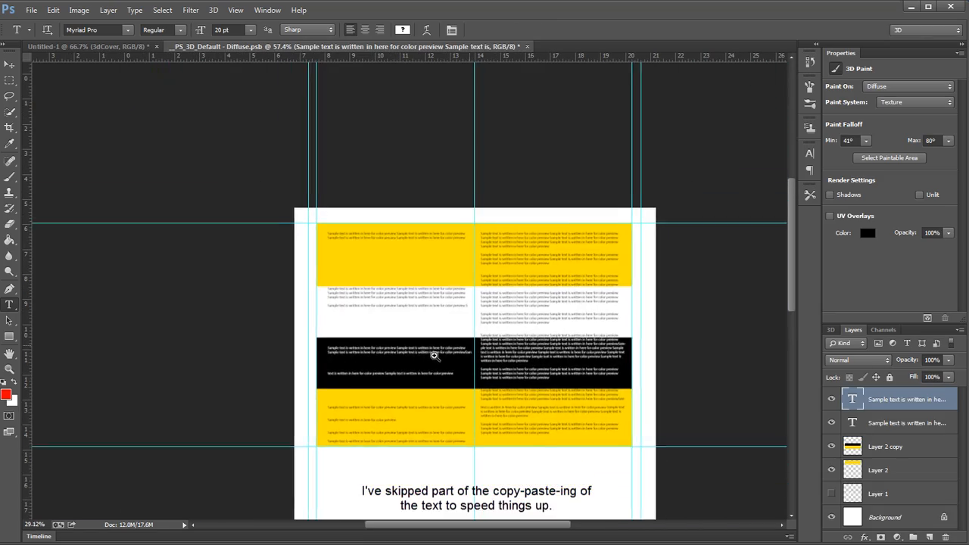
left_click_drag(578, 345, 607, 346)
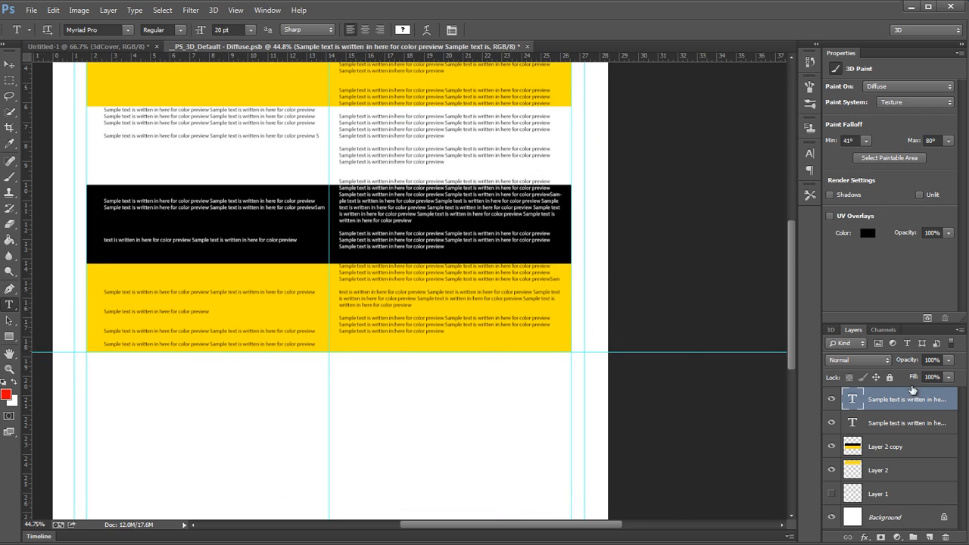
left_click(849, 218)
left_click_drag(586, 242, 567, 247)
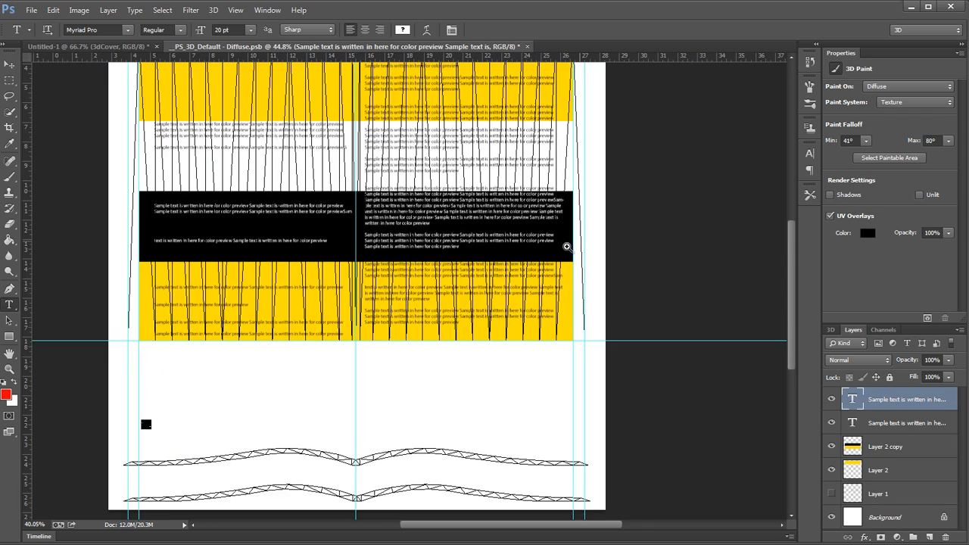
left_click_drag(587, 215, 574, 330)
left_click_drag(558, 429, 569, 324)
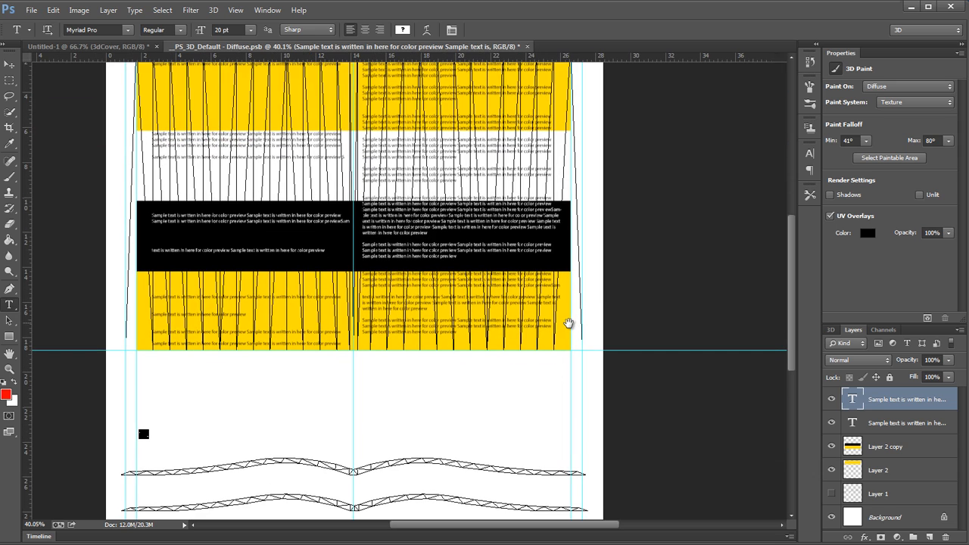
Step: On a new layer, fill the two narrow strips between the outer and inner margin guides with black and deselect
left_click(9, 79)
left_click_drag(543, 167, 505, 230)
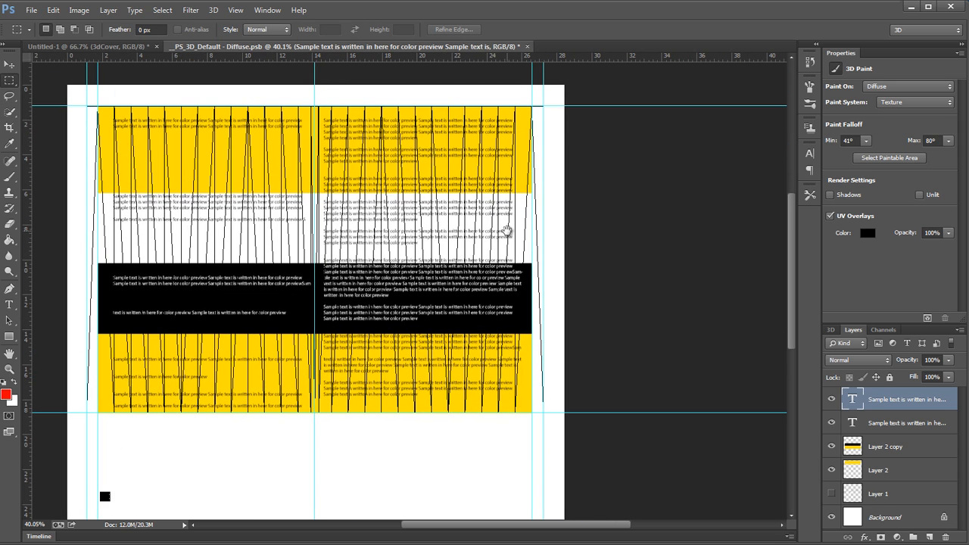
left_click_drag(532, 105, 542, 413)
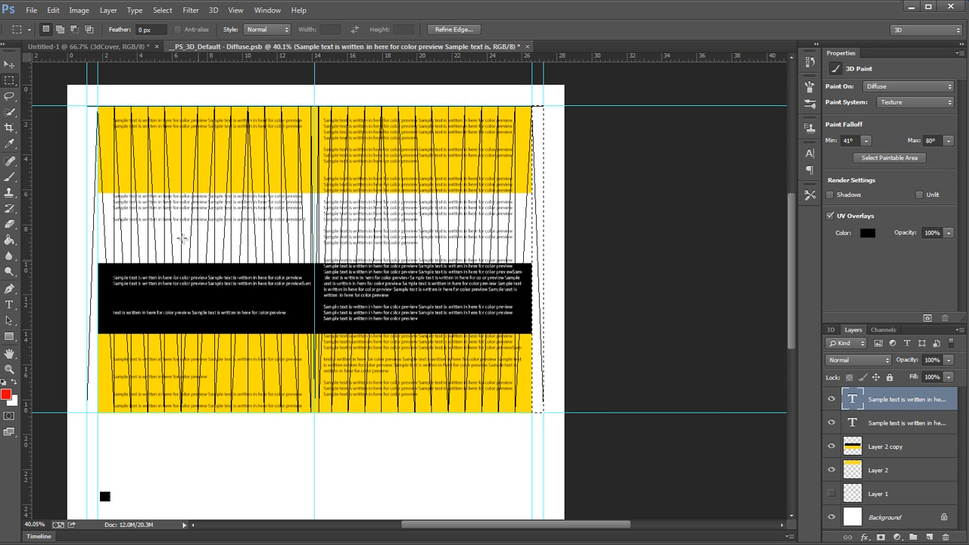
left_click_drag(87, 106, 98, 413)
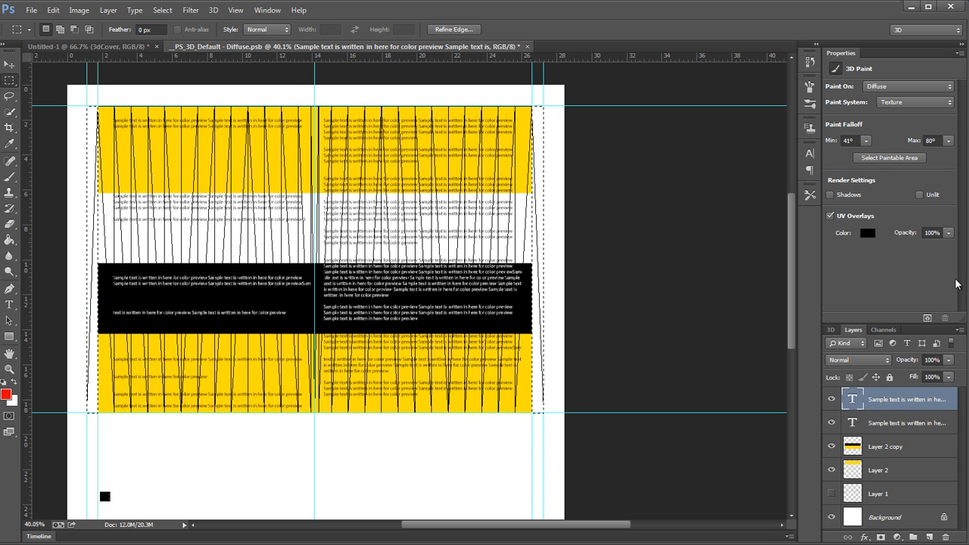
left_click(928, 536)
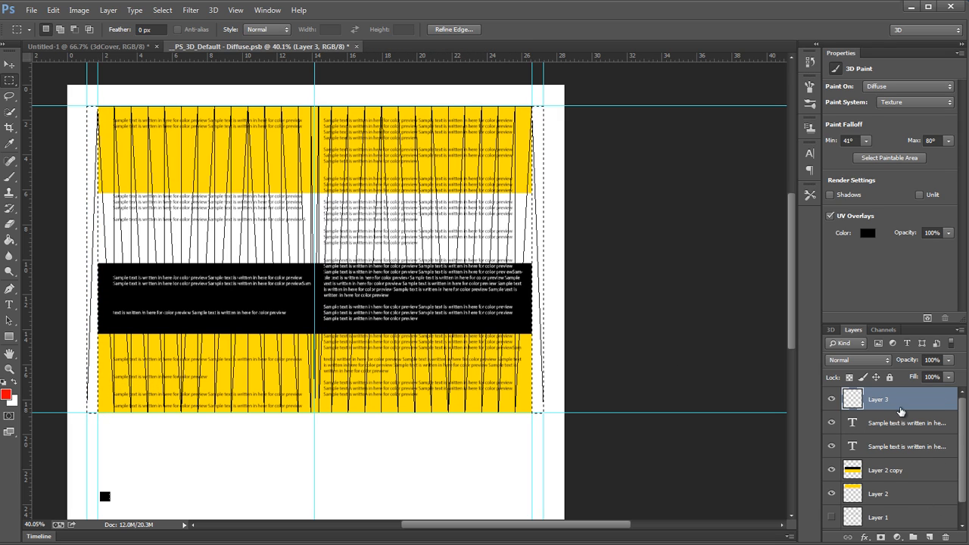
key("shift+BackSpace")
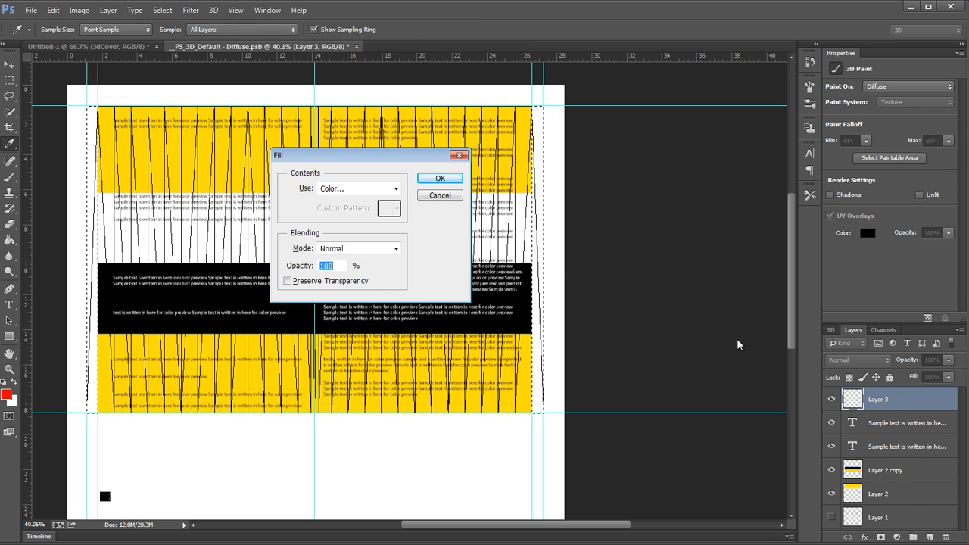
left_click(395, 188)
left_click(355, 278)
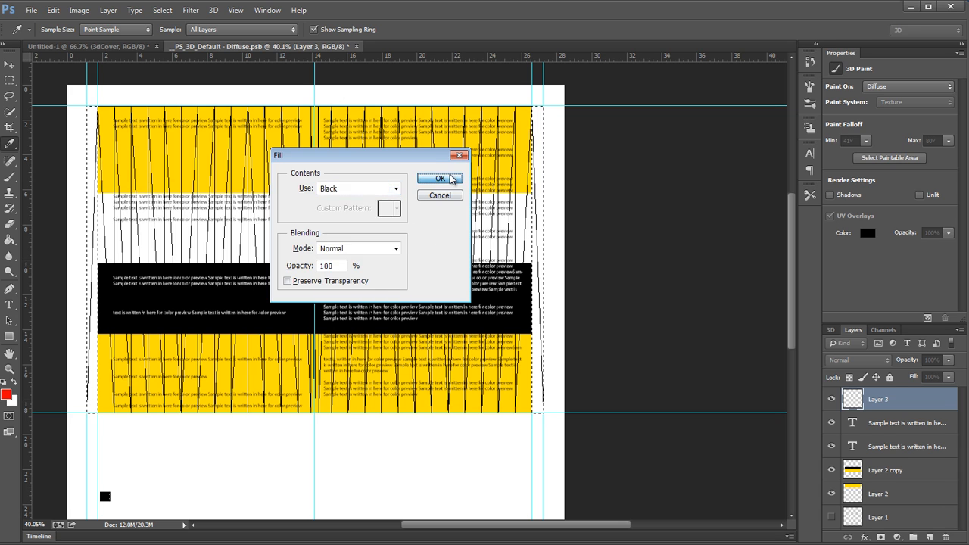
left_click(440, 179)
key("ctrl+d")
Step: Set the margin strips layer to Dissolve blending and lower its opacity to leave only sparse black specks
left_click(863, 360)
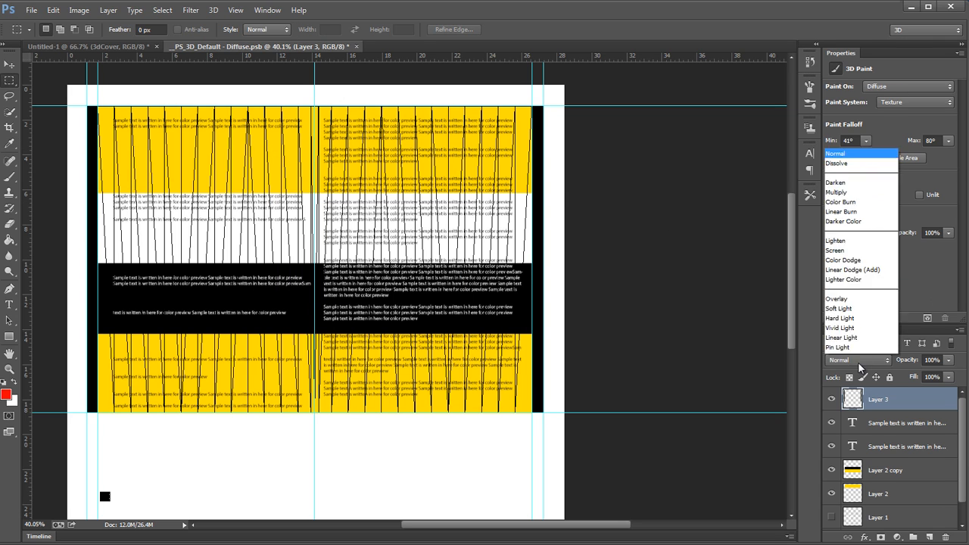
left_click(837, 57)
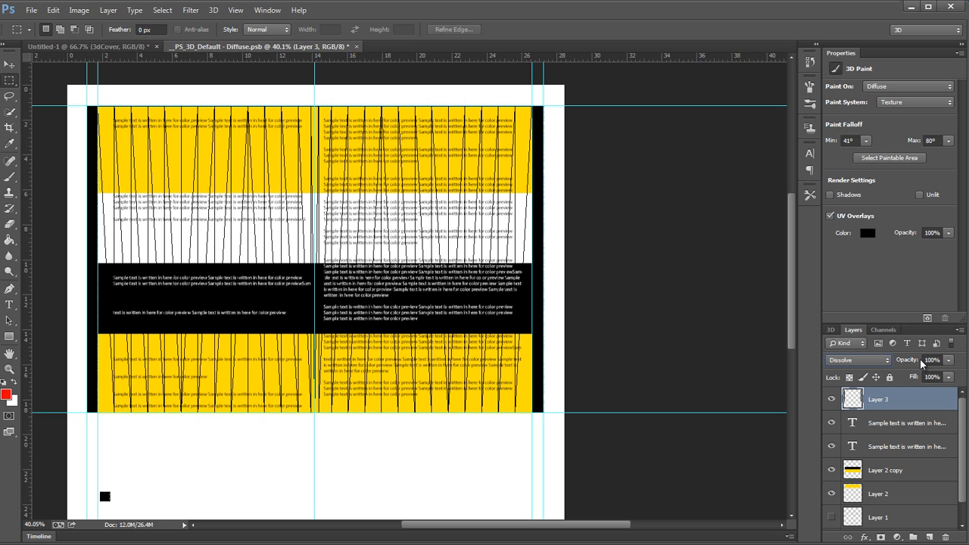
left_click_drag(922, 363, 697, 394)
key("Up")
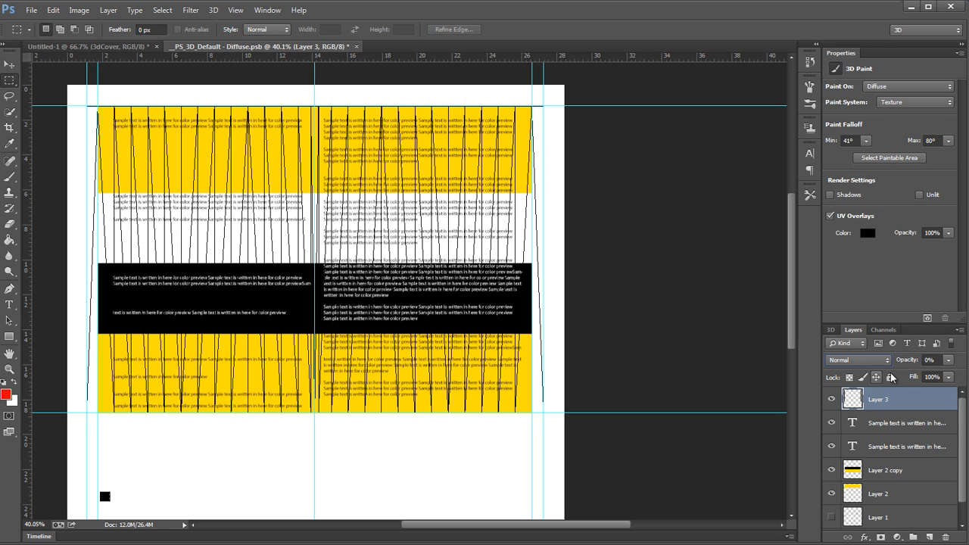
key("Down")
left_click(924, 359)
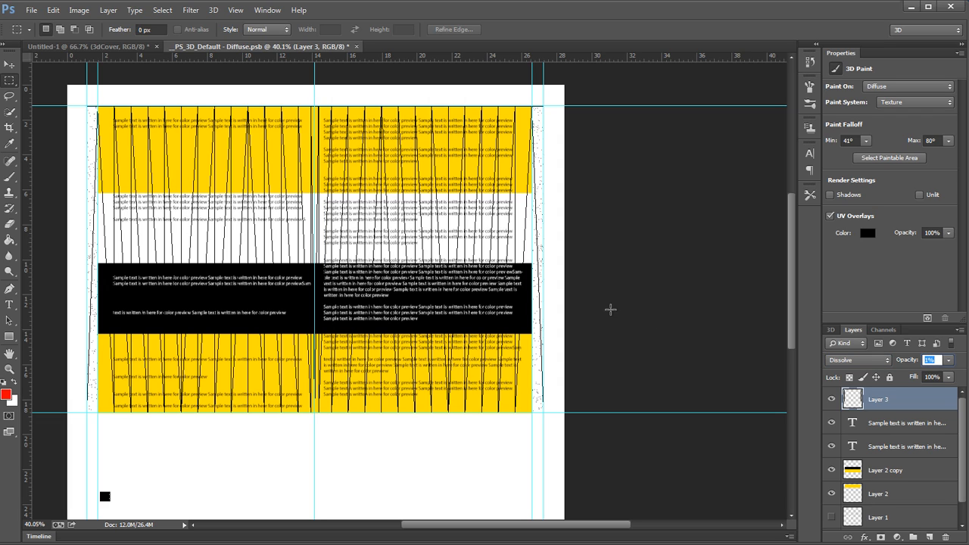
double_click(879, 407)
Step: Group the two sample text layers and name the group text
left_click(893, 423)
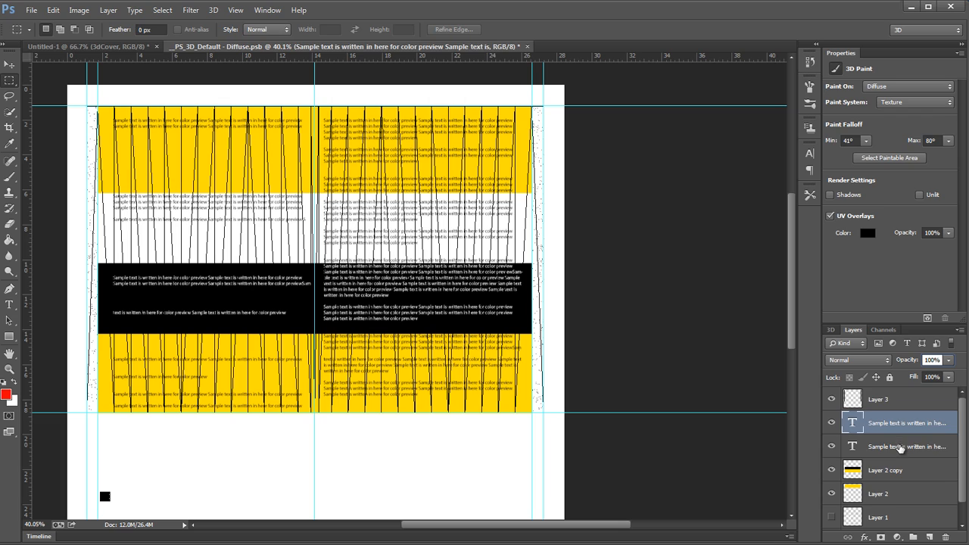
left_click(899, 447, "shift")
key("ctrl+g")
double_click(878, 418)
type("te")
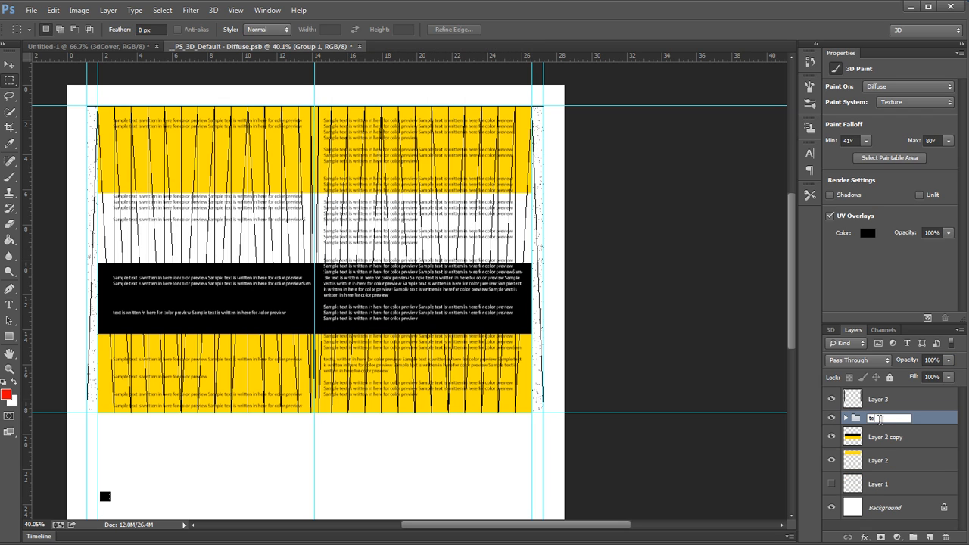
type("xt")
key("Return")
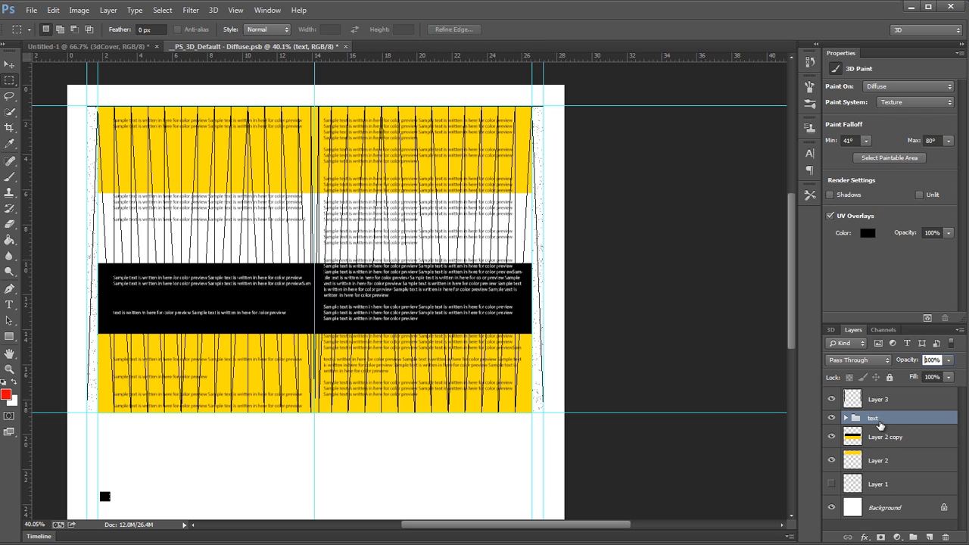
Step: Group the text group with the two coloured band layers and name the group pagesContent
left_click(915, 470, "shift")
key("ctrl+g")
double_click(880, 418)
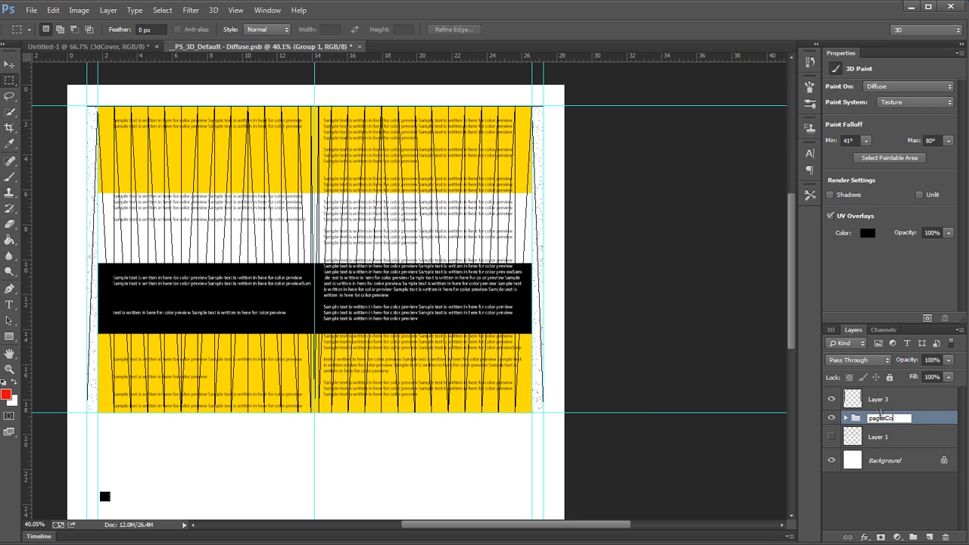
type("pagesContent")
key("Return")
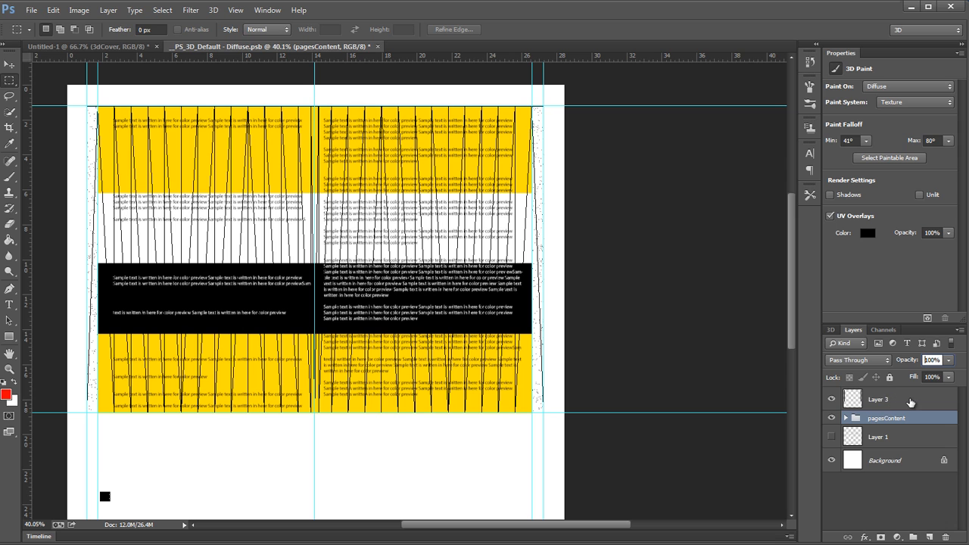
Step: Merge the speckled margin strips layer with a new empty layer to turn the Dissolve specks into normal pixels
left_click(910, 401)
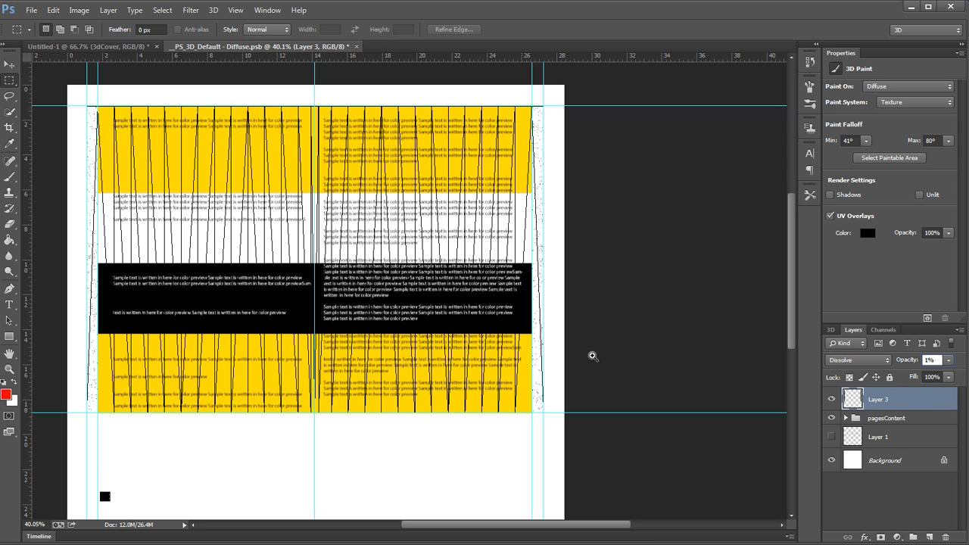
left_click_drag(591, 356, 646, 356)
left_click(927, 537)
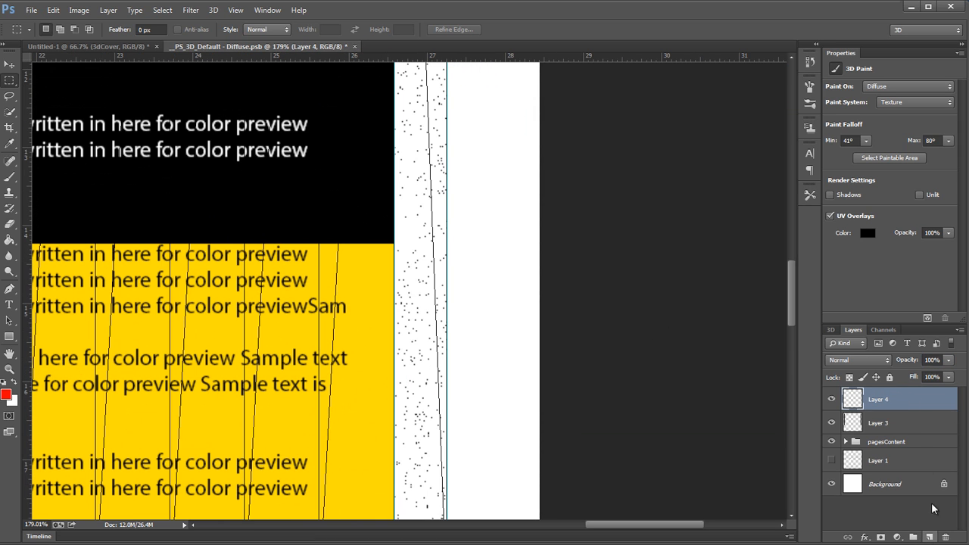
key("ctrl+e")
Step: Apply a Motion Blur to the margin specks at a 90° angle with a distance of 162 pixels
left_click_drag(443, 447, 501, 468)
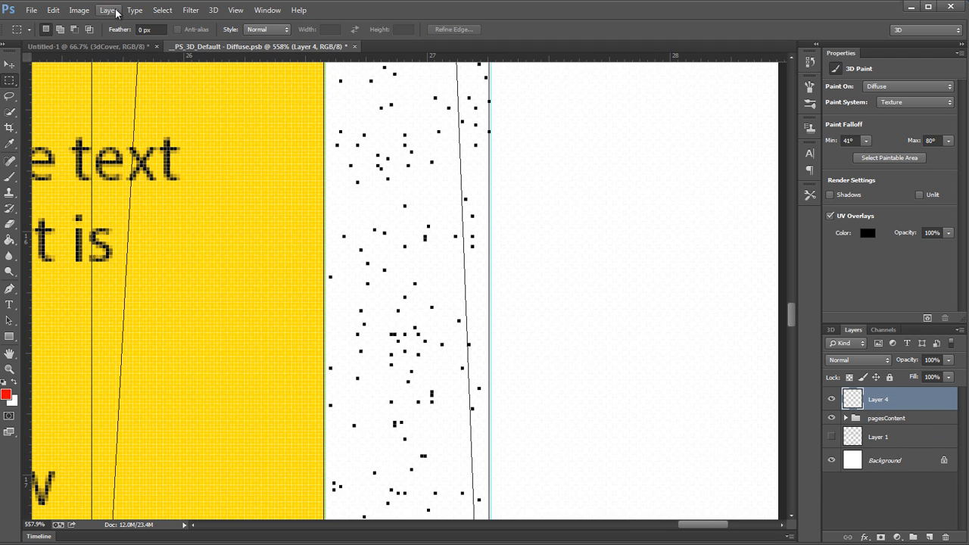
left_click(183, 11)
mouse_move(322, 150)
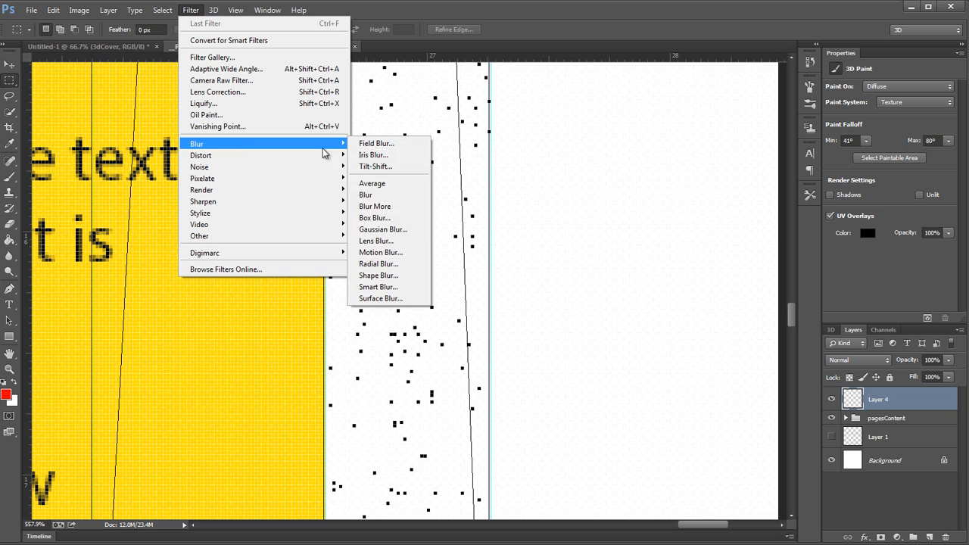
left_click(397, 252)
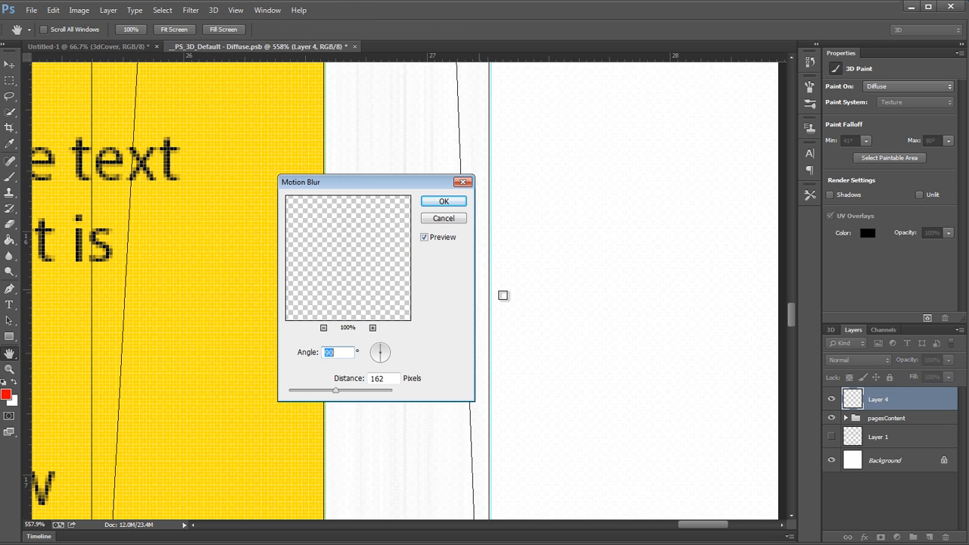
left_click_drag(391, 183, 269, 171)
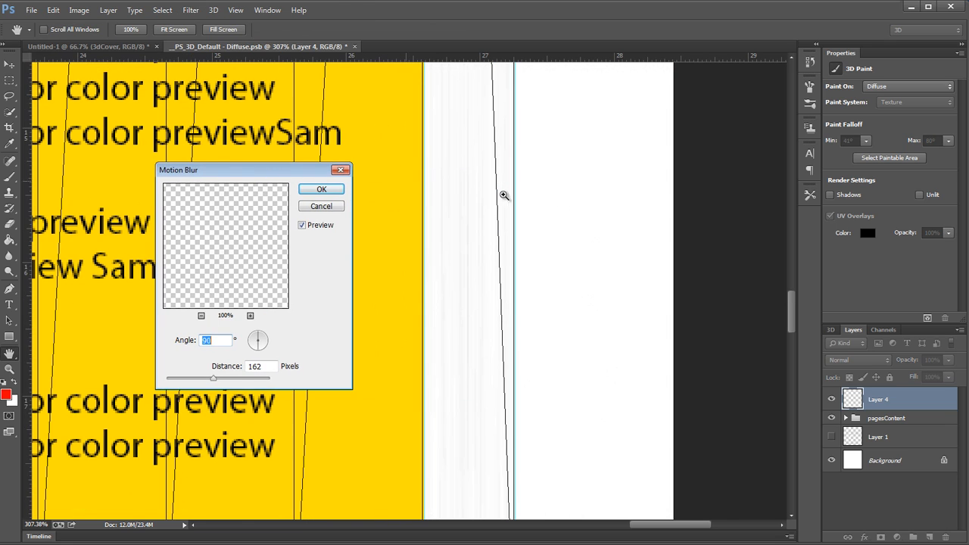
left_click_drag(556, 200, 965, 272)
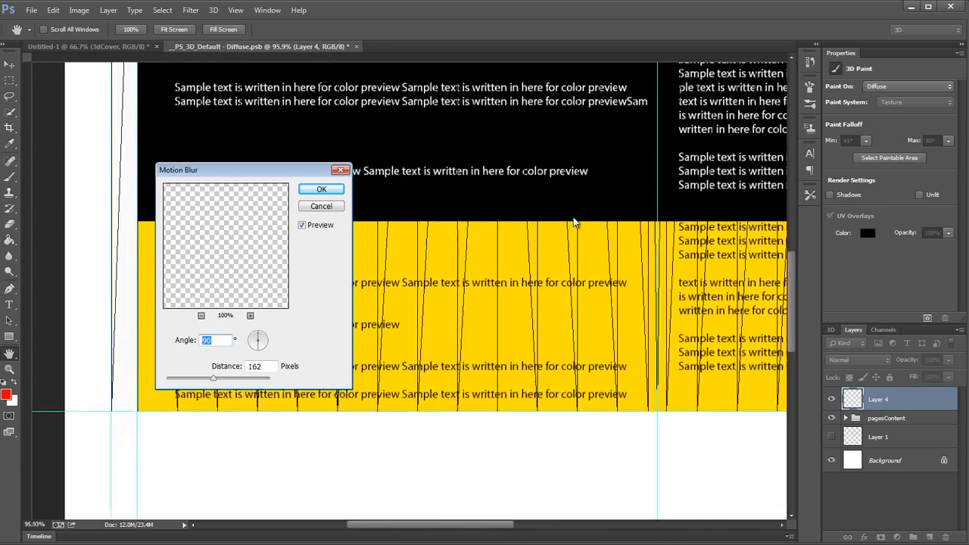
left_click_drag(463, 138, 708, 200)
left_click_drag(414, 248, 279, 270)
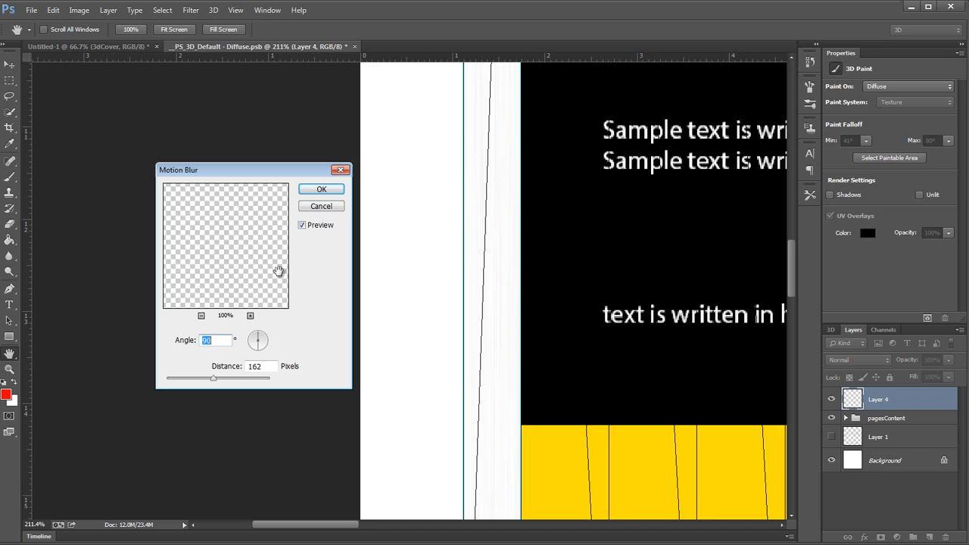
left_click(324, 192)
Step: Duplicate the blurred margin strips layer and merge the copy back into it to strengthen the paper-edge lines
key("ctrl+j")
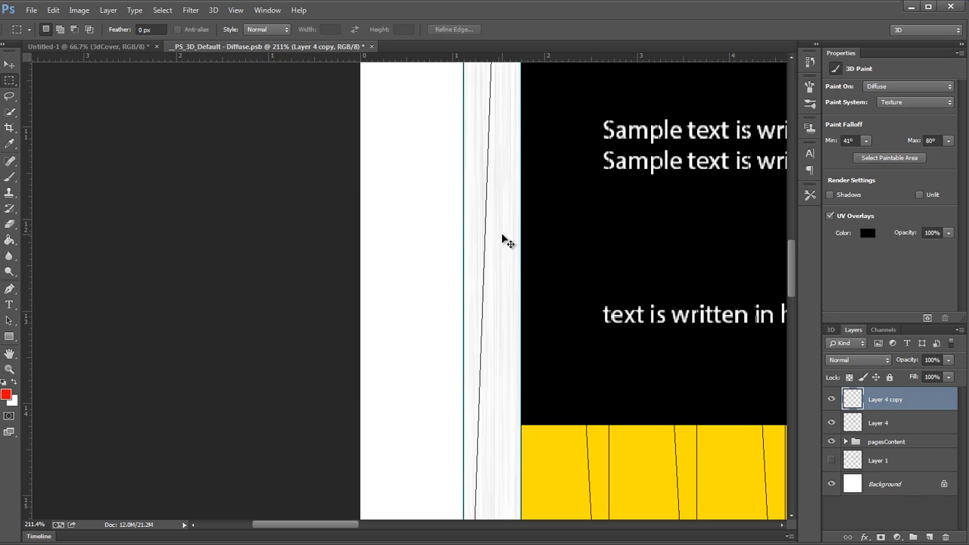
left_click_drag(594, 247, 530, 252)
left_click_drag(370, 217, 152, 186)
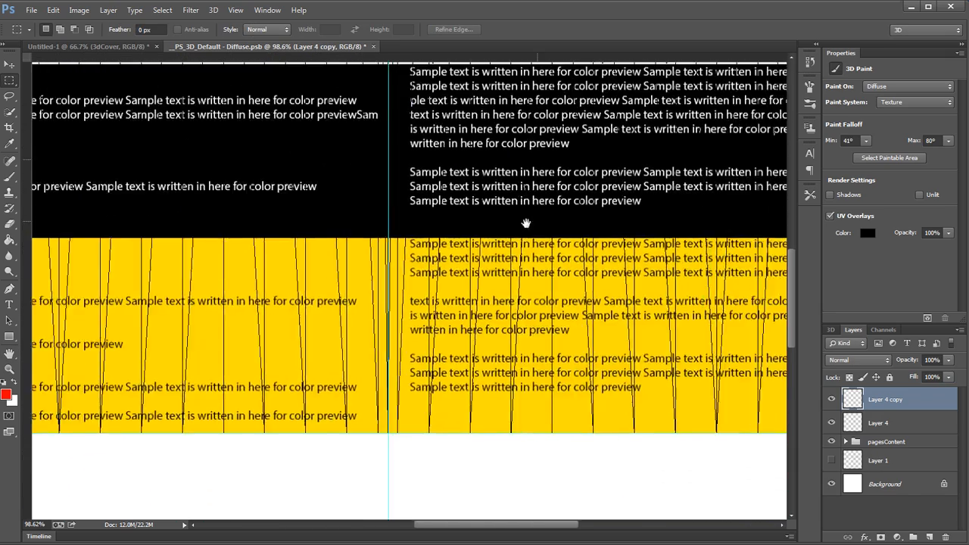
left_click_drag(526, 222, 197, 269)
mouse_move(584, 276)
left_mouse_down()
mouse_move(668, 277)
mouse_move(594, 275)
left_mouse_up()
left_click_drag(589, 210, 537, 431)
left_click_drag(345, 448, 824, 361)
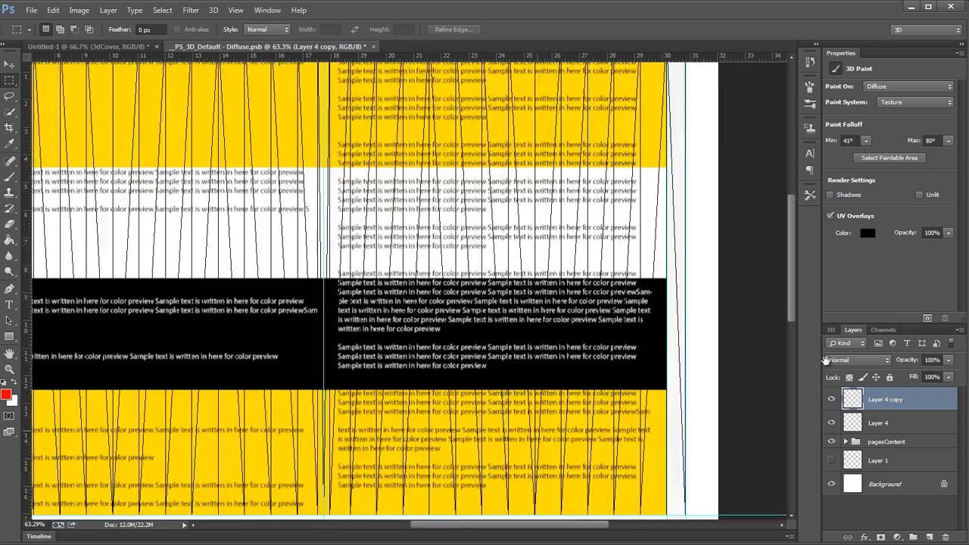
mouse_move(378, 293)
left_mouse_down()
mouse_move(300, 269)
mouse_move(368, 282)
left_mouse_up()
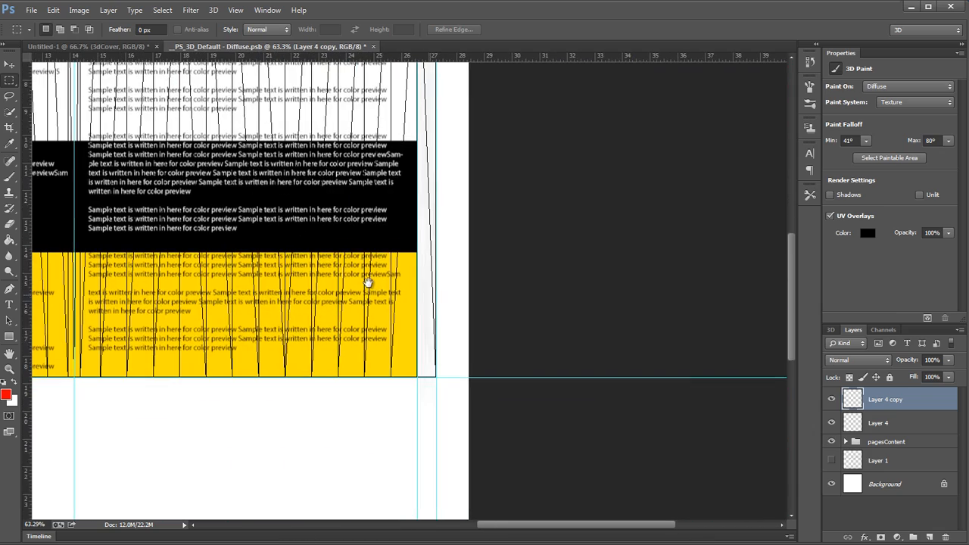
key("ctrl+e")
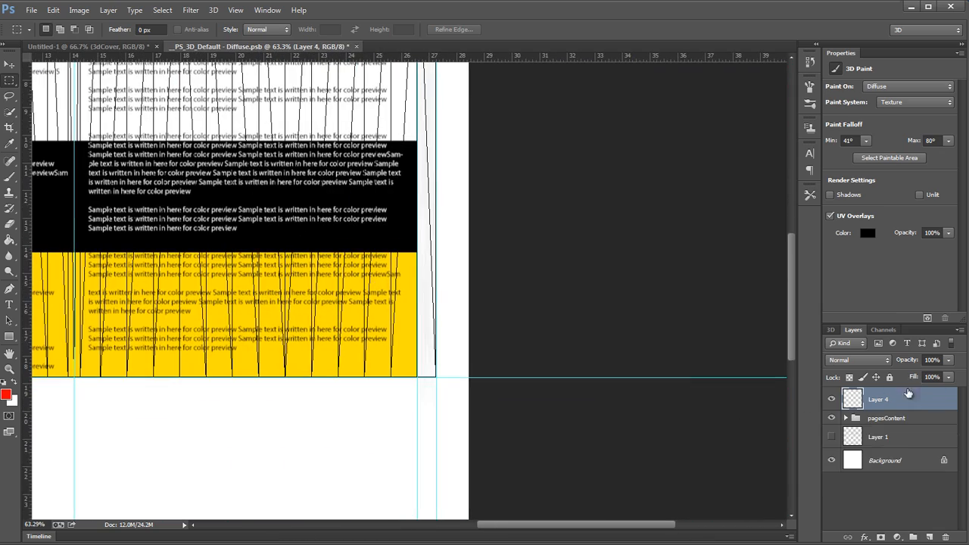
Step: Rename the merged margin strips layer as sidePapers
double_click(871, 401)
type("sidePapers")
key("Return")
Step: Select the strip in the right page's outer margin, save the texture and copy the selection to a new layer
left_click_drag(372, 400, 320, 420)
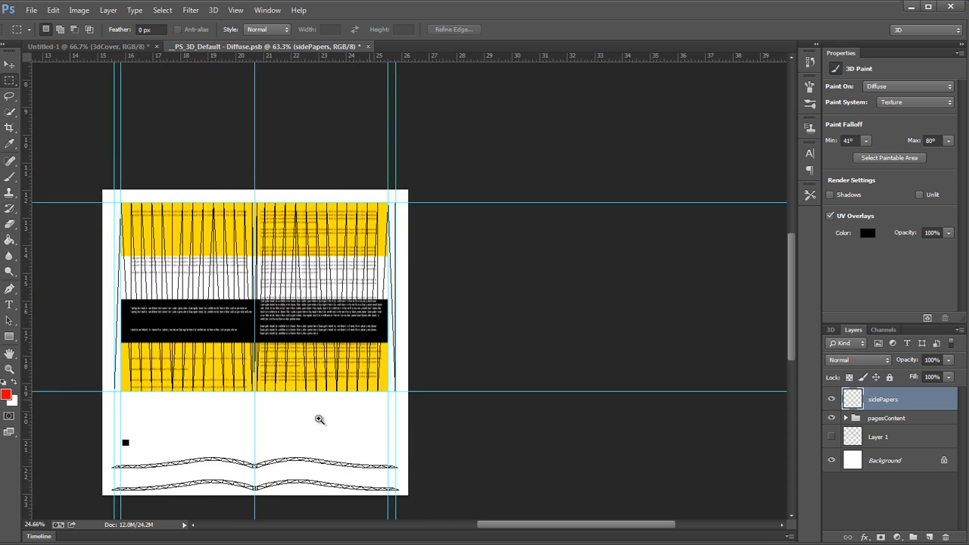
left_click_drag(377, 374, 390, 375)
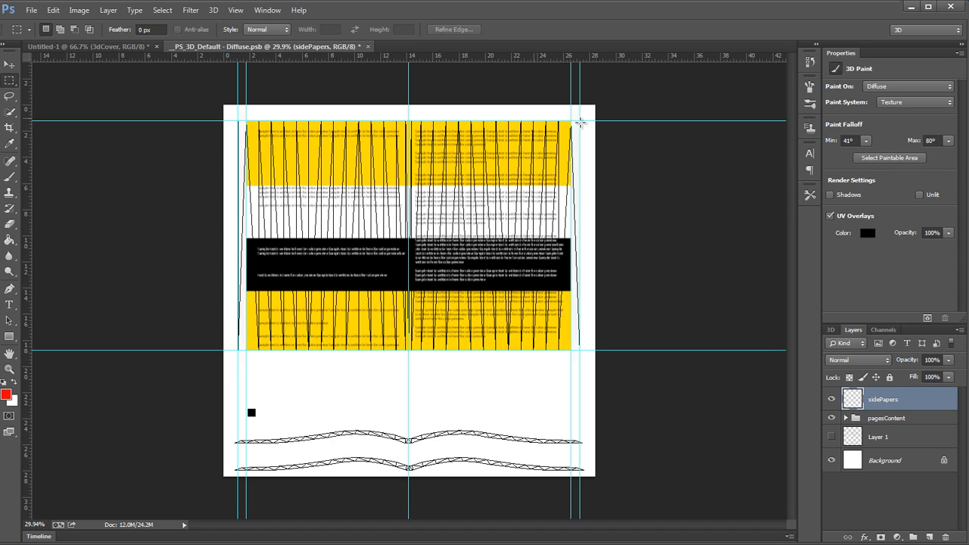
left_click_drag(484, 397, 497, 396)
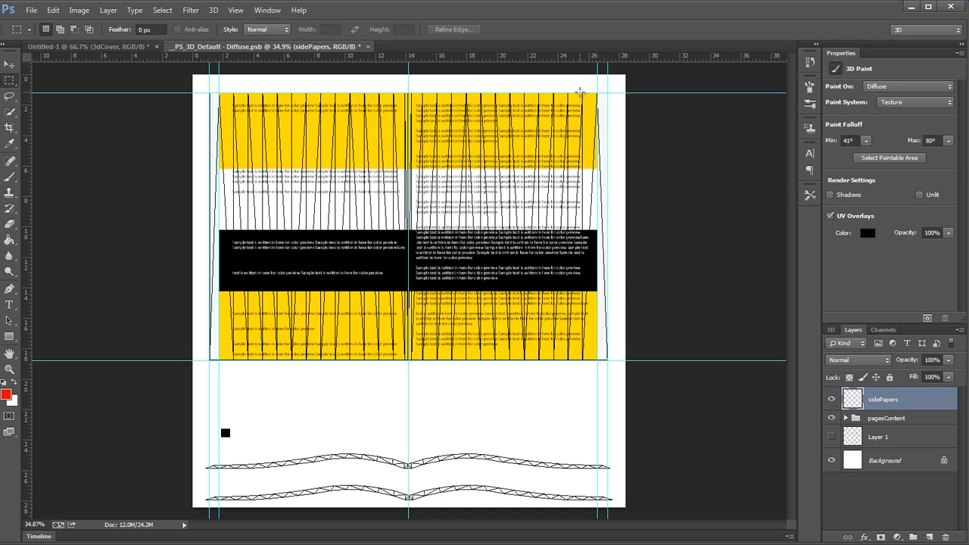
left_click_drag(579, 92, 632, 331)
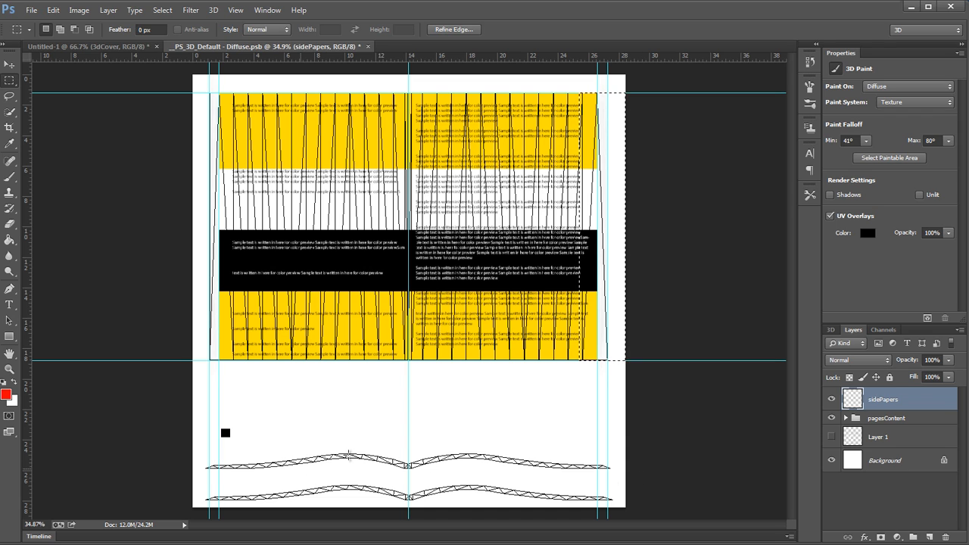
left_click_drag(601, 272, 459, 414)
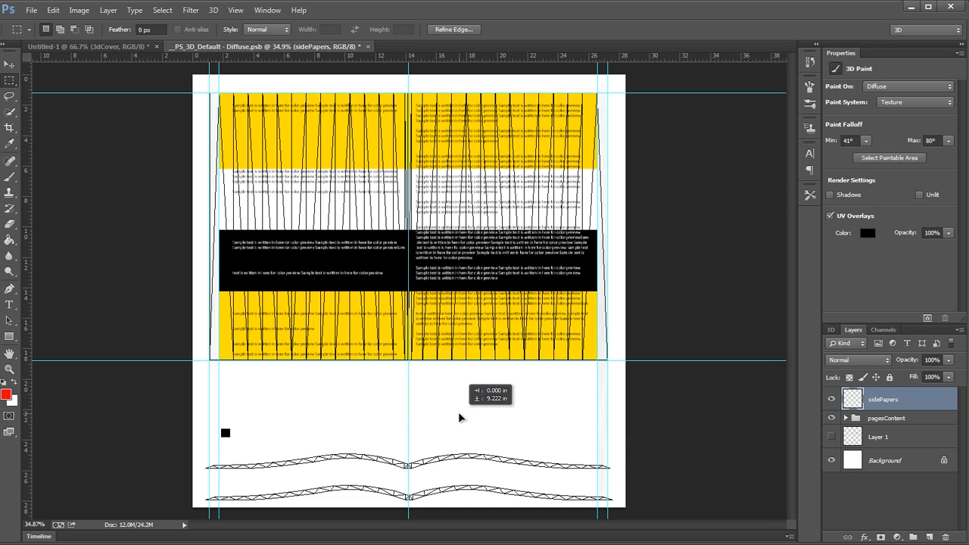
key("ctrl+z")
key("ctrl+s")
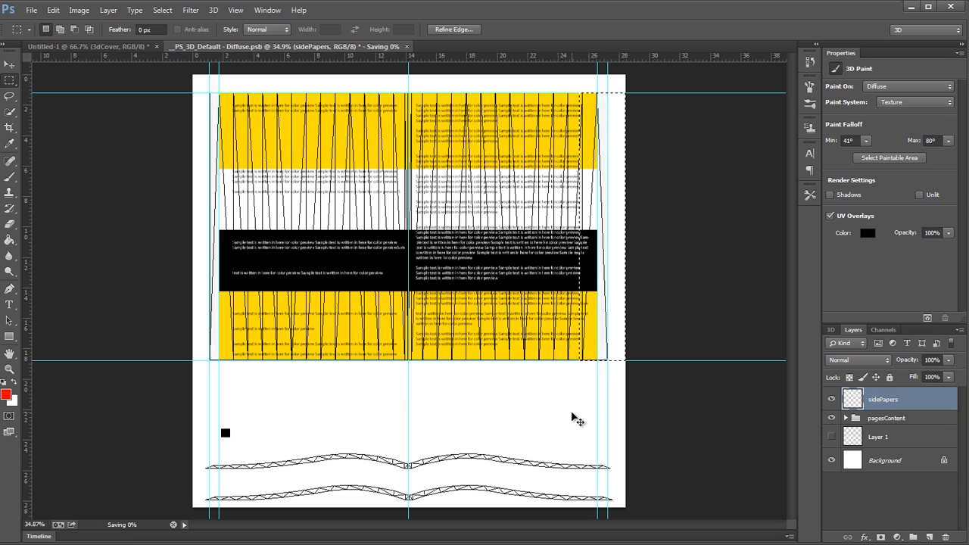
key("ctrl+j")
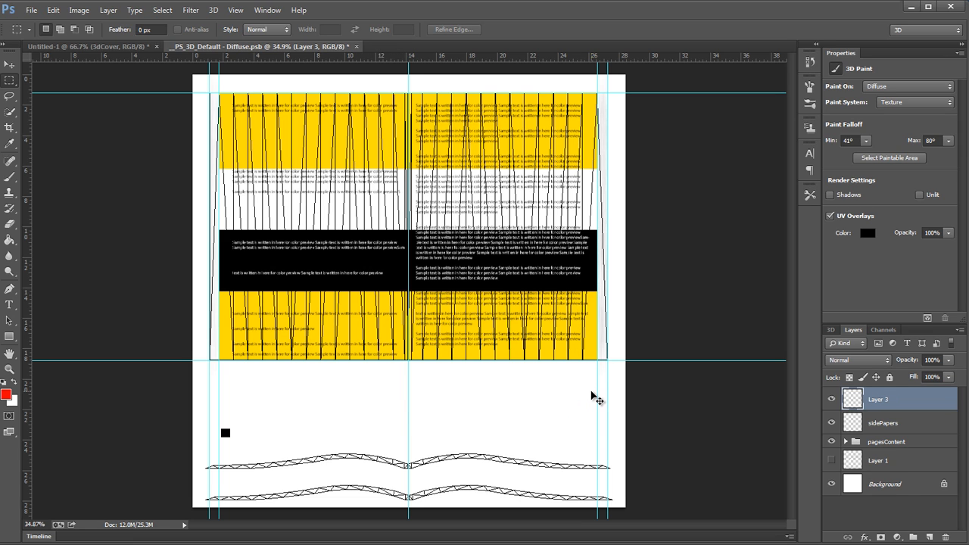
Step: Rotate the copied paper strip to horizontal and move it into the empty area below the pages
key("ctrl+t")
left_click_drag(507, 298, 620, 292)
key("Return")
mouse_move(522, 292)
left_mouse_down()
mouse_move(415, 463)
mouse_move(475, 482)
mouse_move(582, 472)
mouse_move(599, 423)
left_mouse_up()
left_click_drag(598, 424, 495, 344)
Step: Add a white-filled rectangle on a new layer beneath the horizontal paper strip and merge it with the strip layer
left_click(929, 537)
left_click_drag(78, 293, 748, 316)
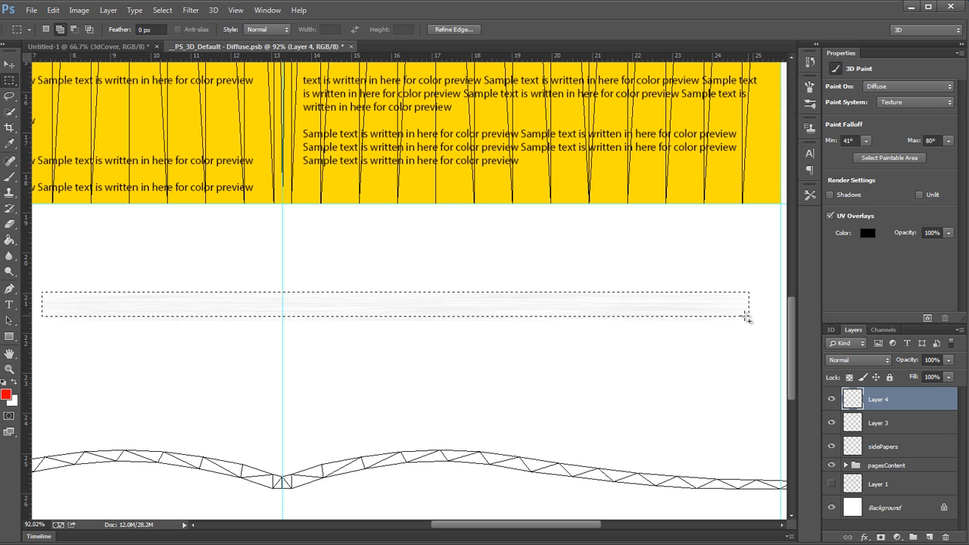
key("shift+F5")
left_click(393, 189)
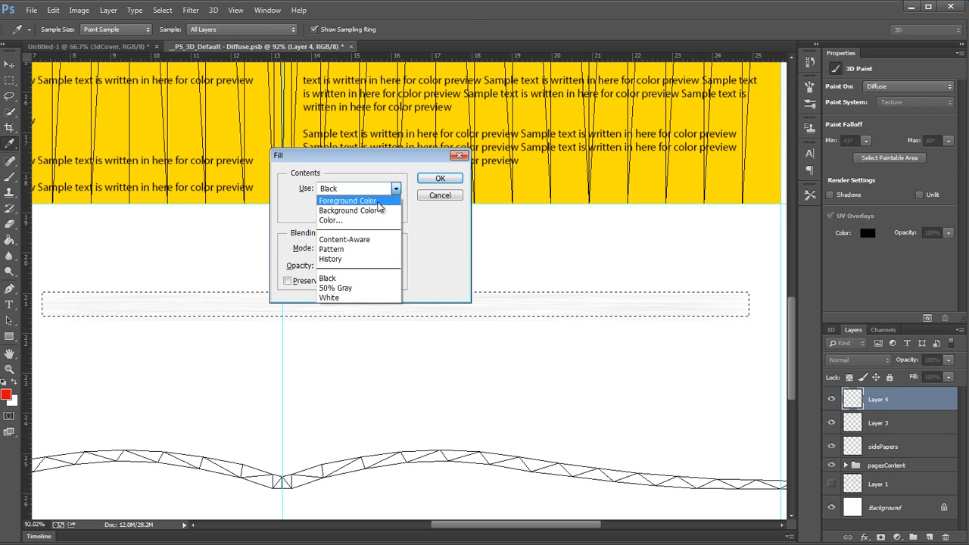
left_click(338, 297)
left_click(439, 179)
key("ctrl+d")
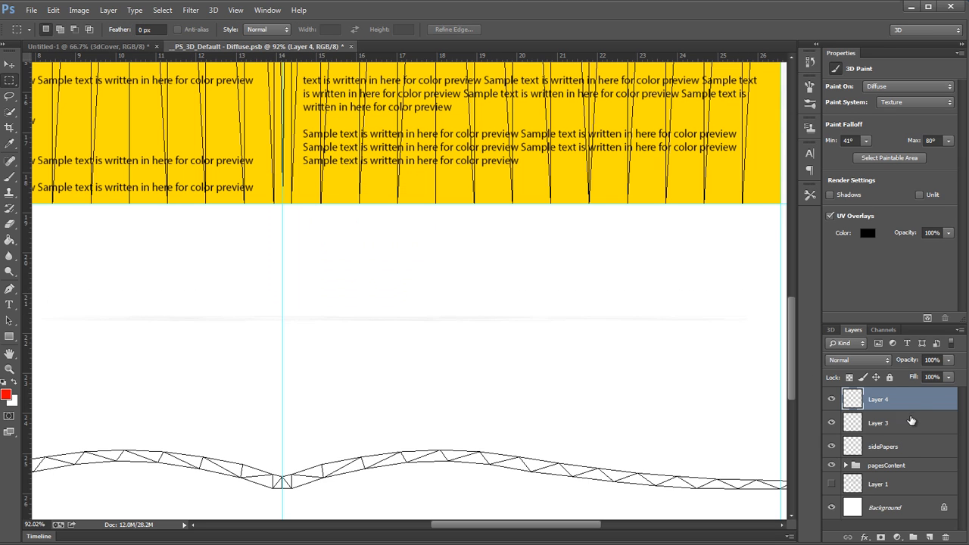
left_click_drag(910, 408, 912, 432)
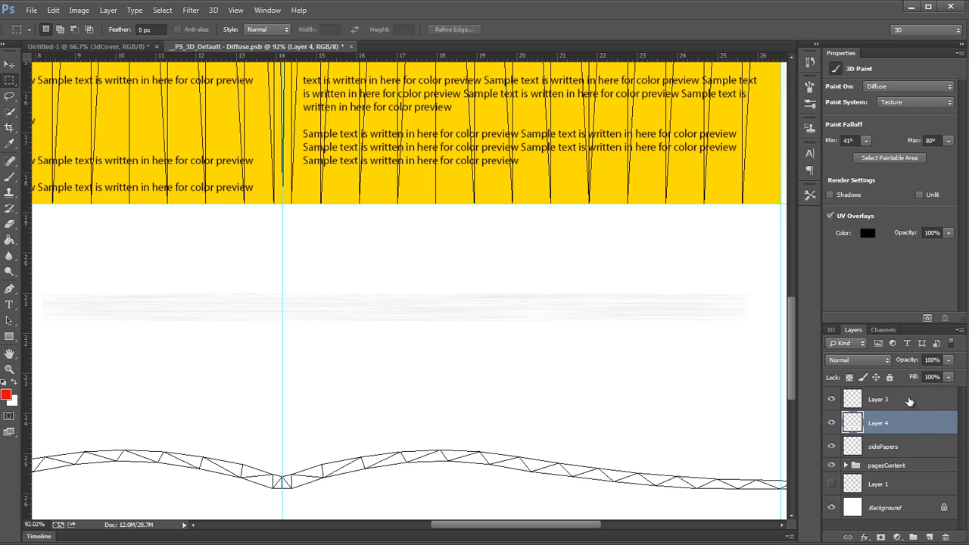
key("ctrl+e")
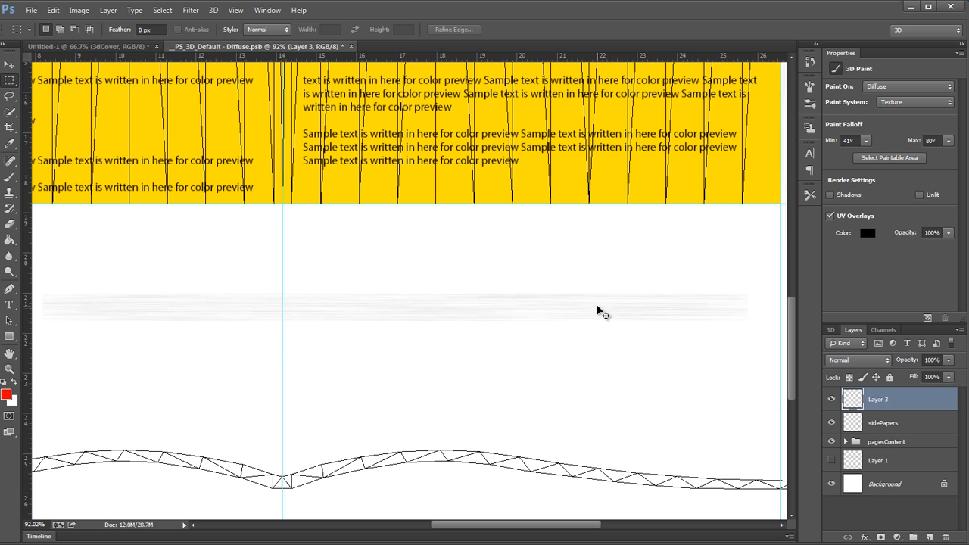
Step: Move the horizontal paper strip further down and trim off its lower edge with a rectangular selection
left_click_drag(598, 308, 627, 362)
left_click(851, 405, "ctrl")
scroll(636, 389, "down", 1)
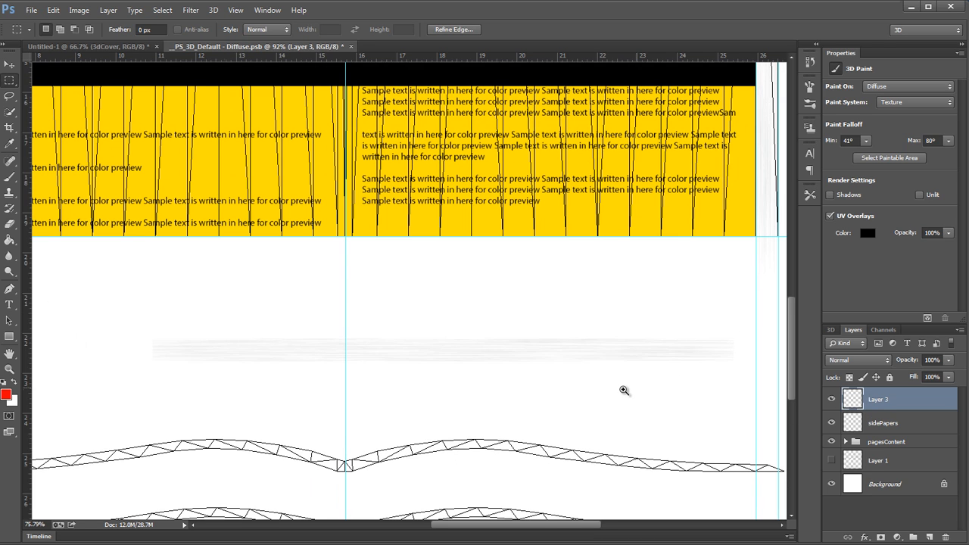
left_click_drag(135, 378, 747, 357)
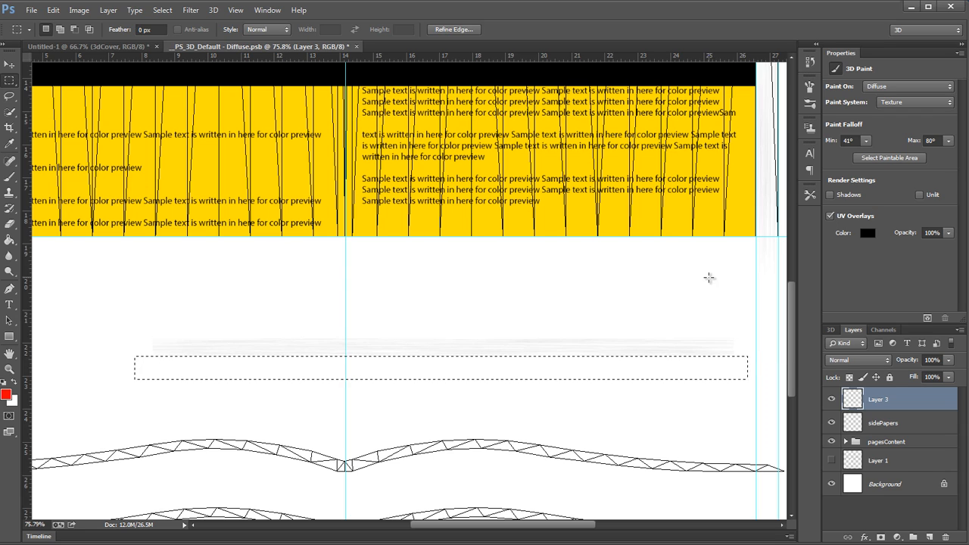
left_click(719, 312)
Step: Try to load the paper strip's pixels as a selection
left_click(851, 399, "ctrl")
left_click(675, 379)
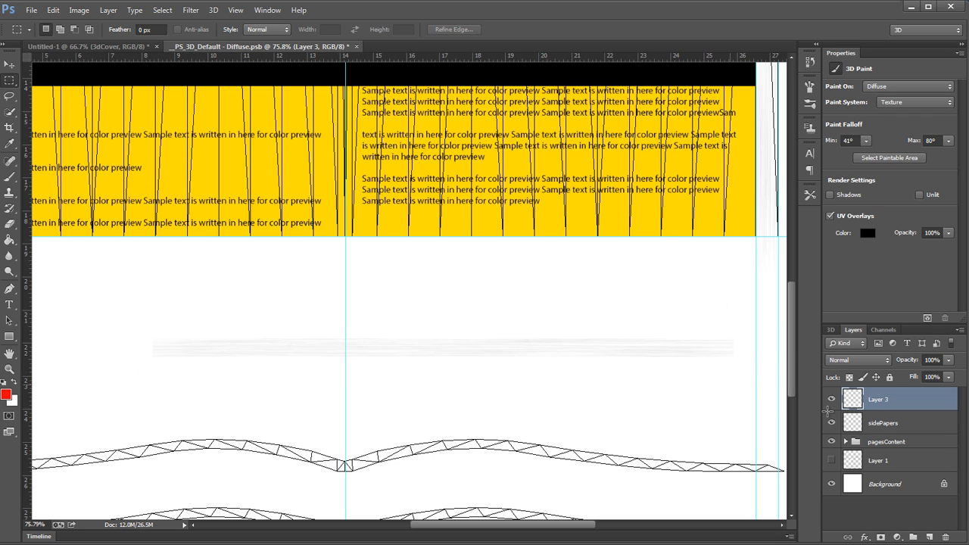
left_click(853, 424, "ctrl")
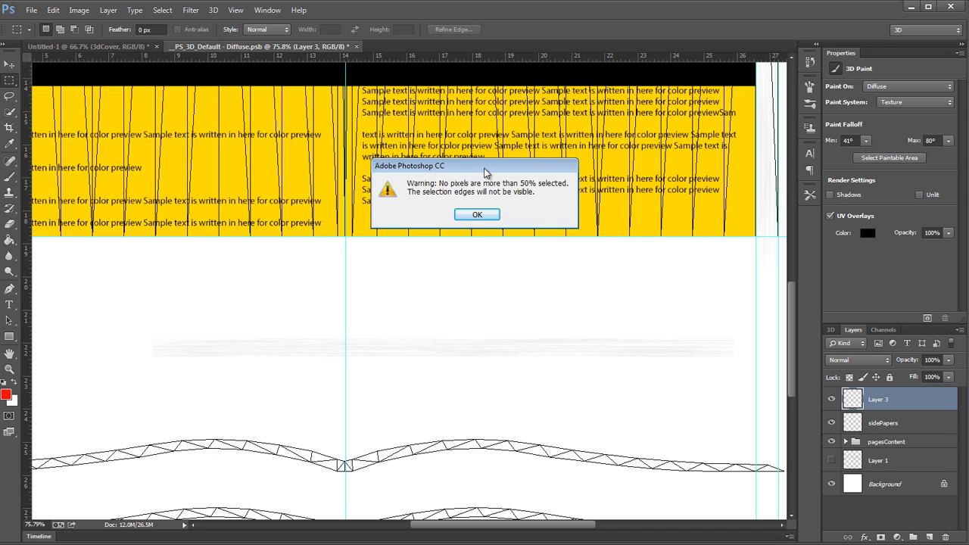
left_click_drag(518, 171, 514, 242)
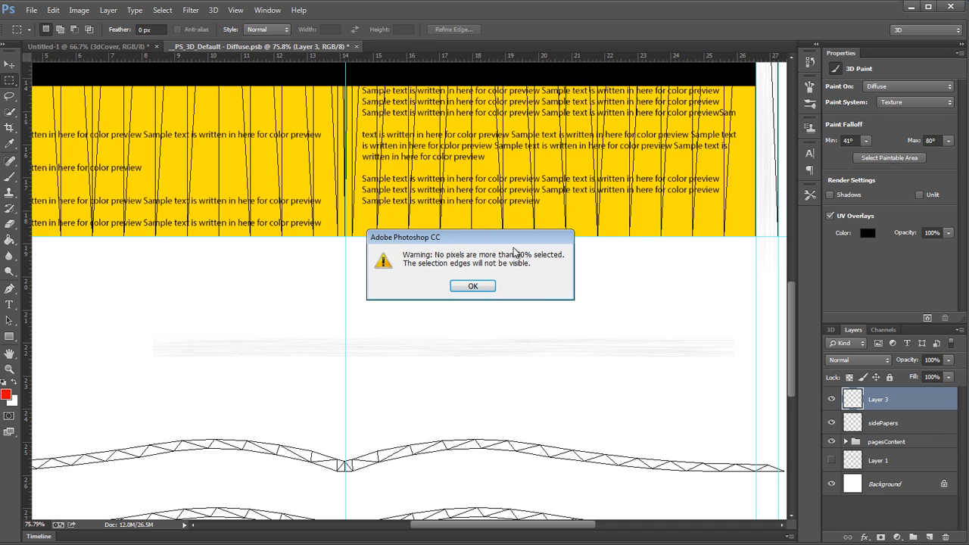
left_click(454, 286)
Step: Move the horizontal paper strip down over the right half of the upper curved page-edge outline
scroll(515, 292, "down", 3)
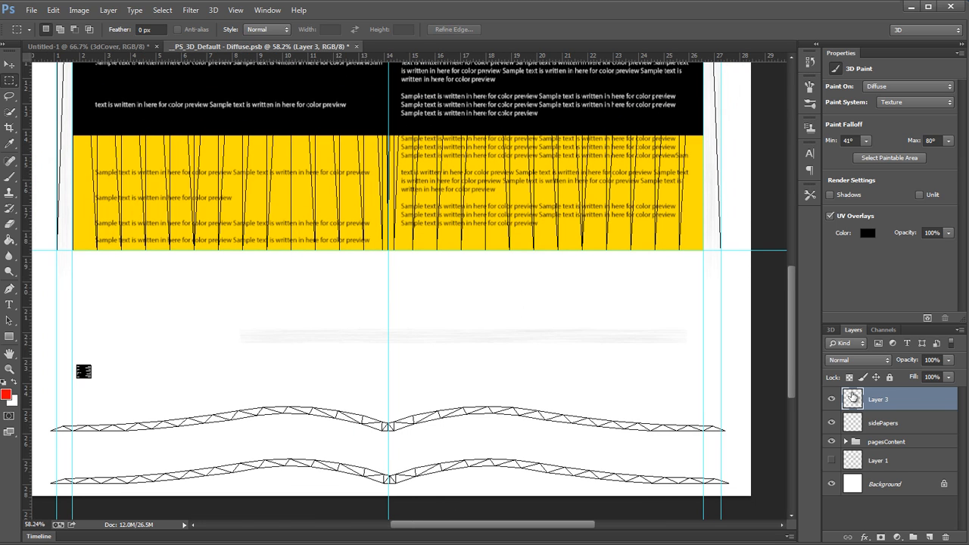
left_click_drag(512, 353, 560, 438)
scroll(582, 445, "up", 3)
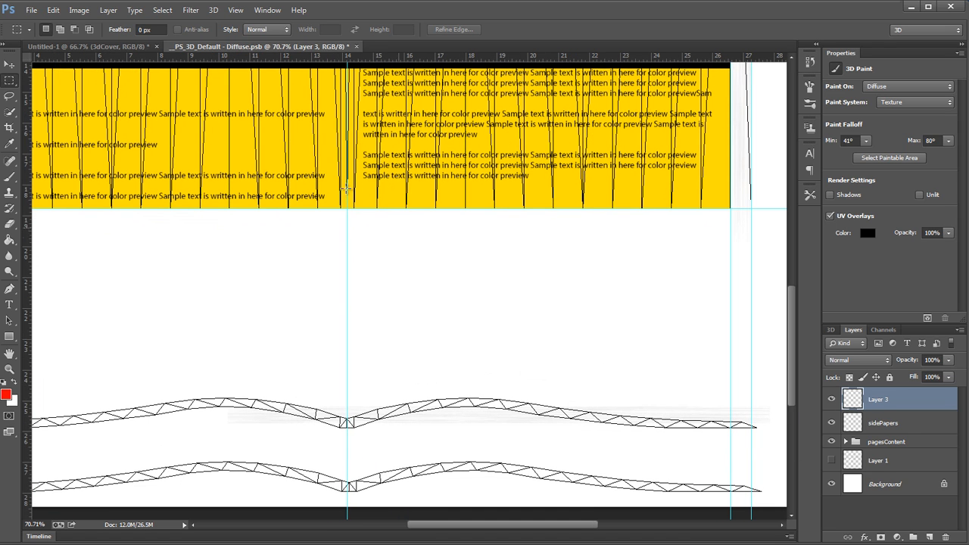
Step: Puppet Warp the paper strip with several pins so it follows the right half of the upper curved outline, and apply the warp
left_click(53, 9)
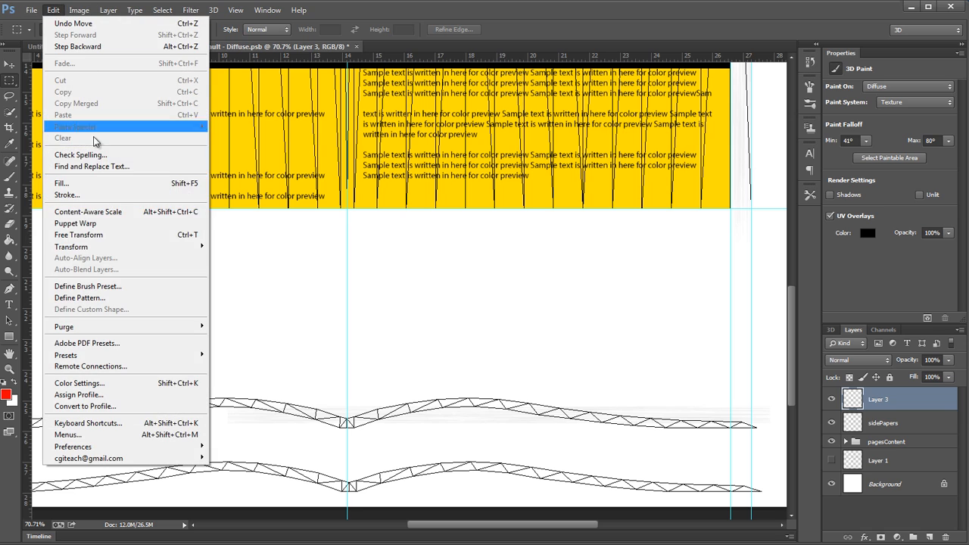
left_click(83, 223)
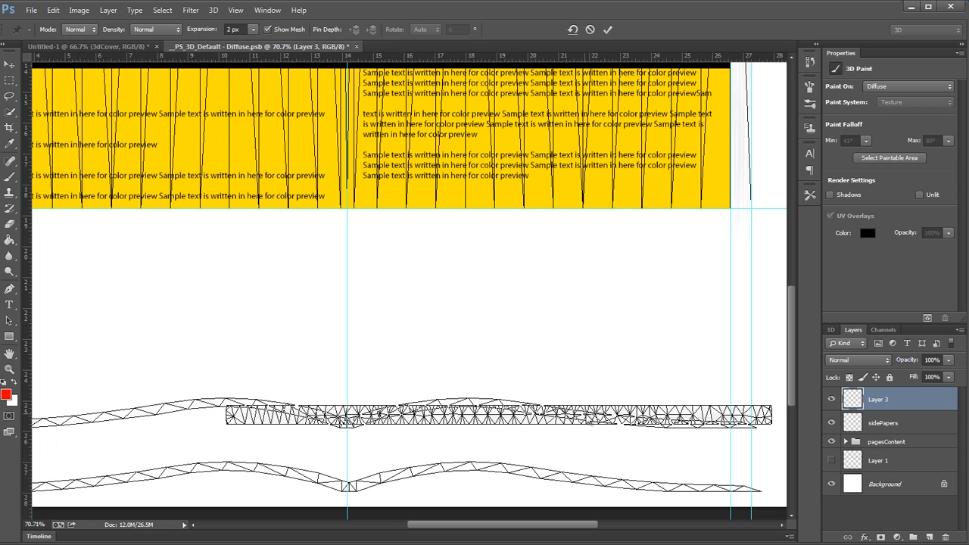
left_click(577, 414)
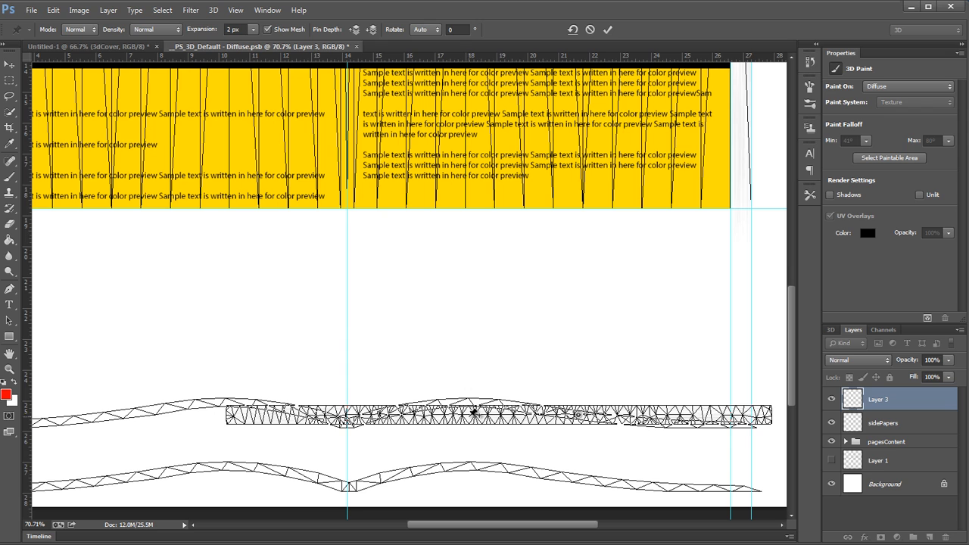
left_click_drag(473, 412, 470, 397)
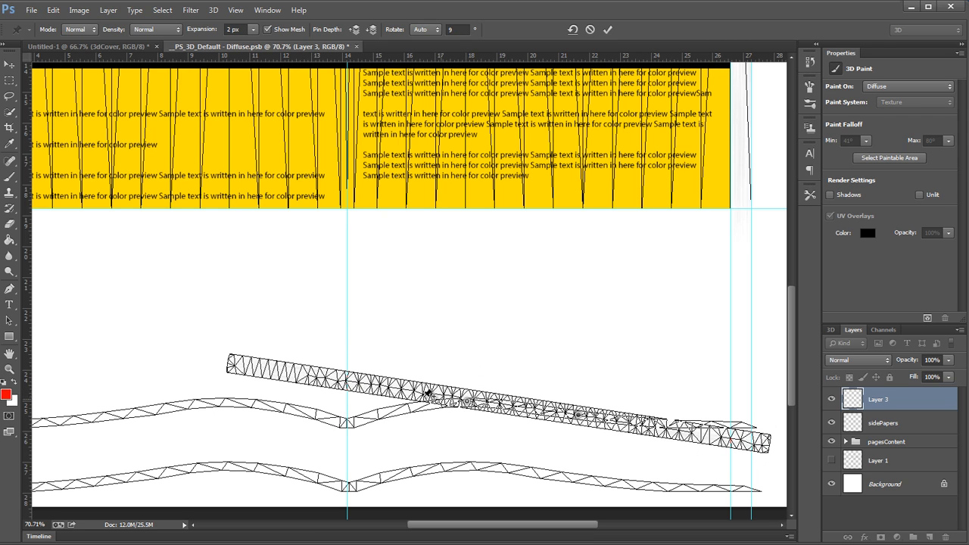
left_click_drag(390, 386, 385, 419)
left_click_drag(301, 428, 301, 428)
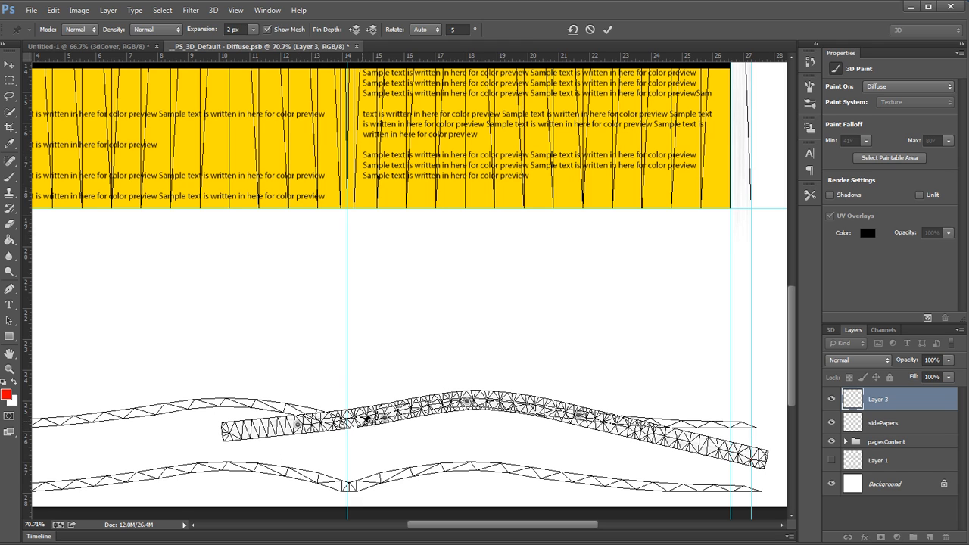
left_click_drag(367, 417, 367, 429)
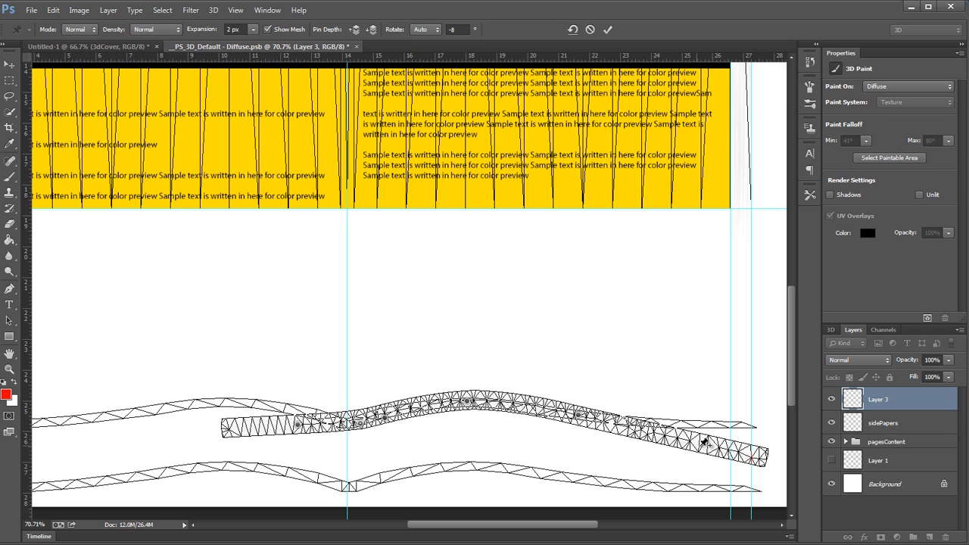
mouse_move(704, 441)
left_mouse_down()
mouse_move(705, 424)
mouse_move(695, 424)
left_mouse_up()
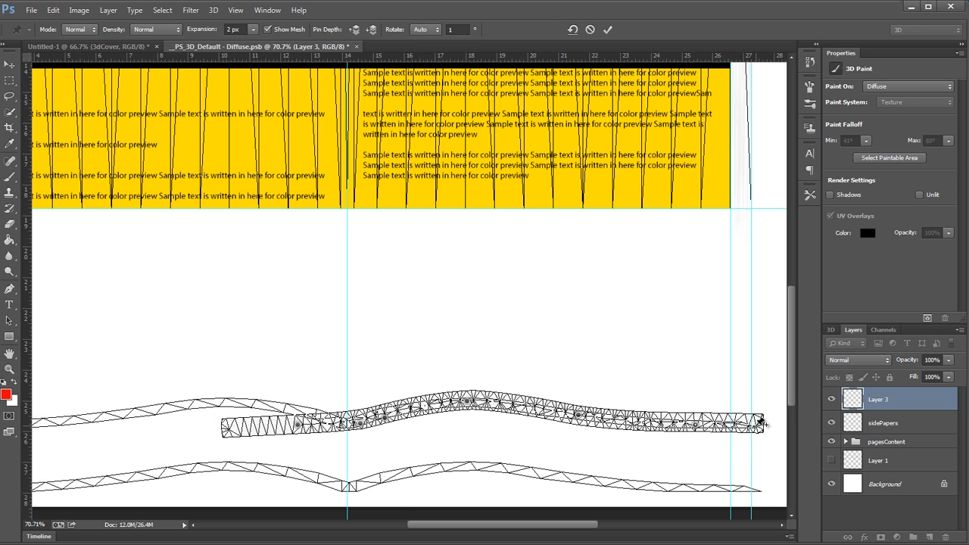
left_click_drag(761, 418, 761, 425)
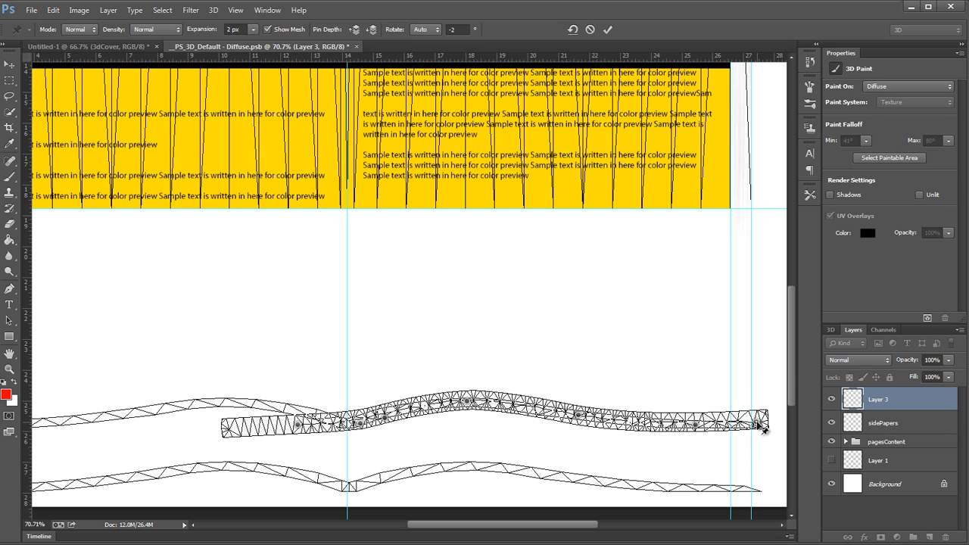
key("Return")
Step: Delete the part of the warped strip that extends left past the centre guide, and clear the selection
scroll(657, 420, "up", 2)
scroll(657, 420, "up", 3)
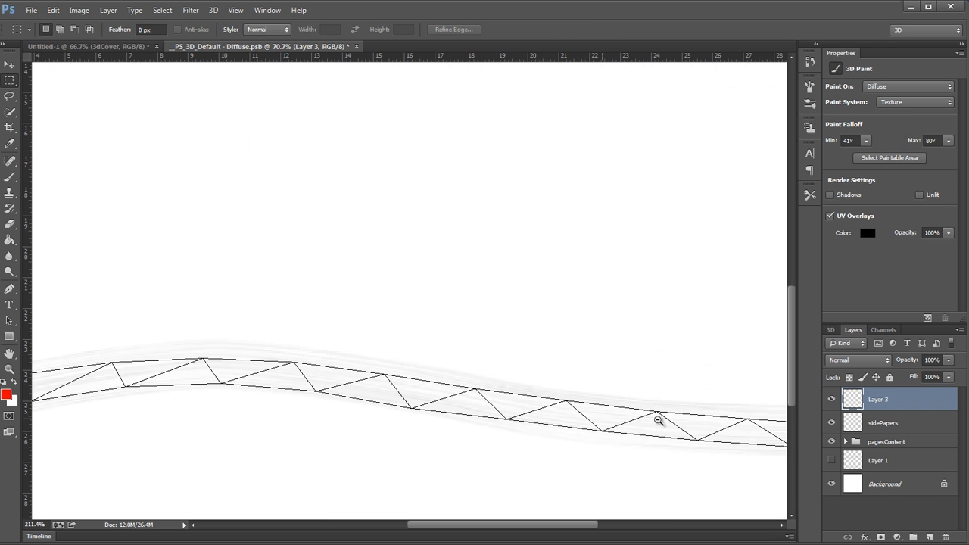
scroll(644, 421, "down", 3)
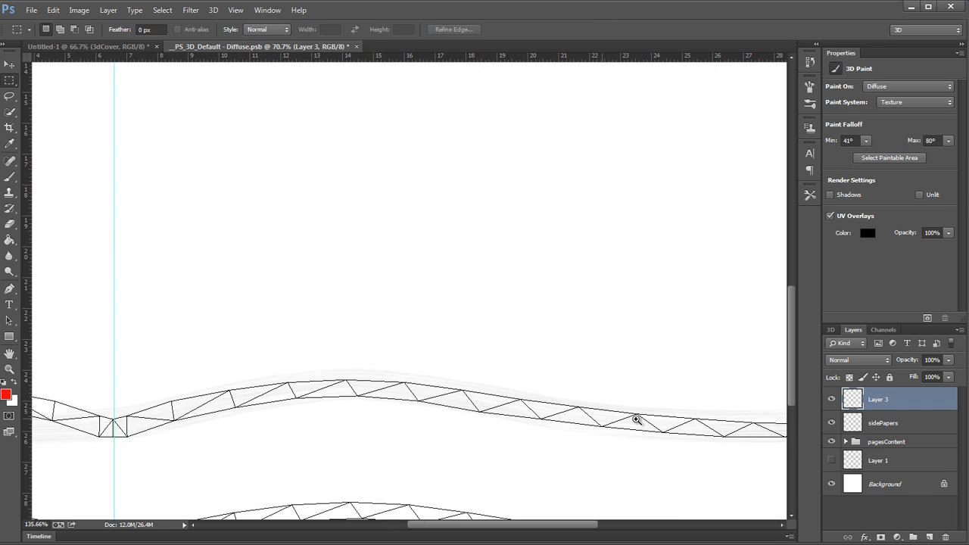
left_click_drag(610, 386, 680, 342)
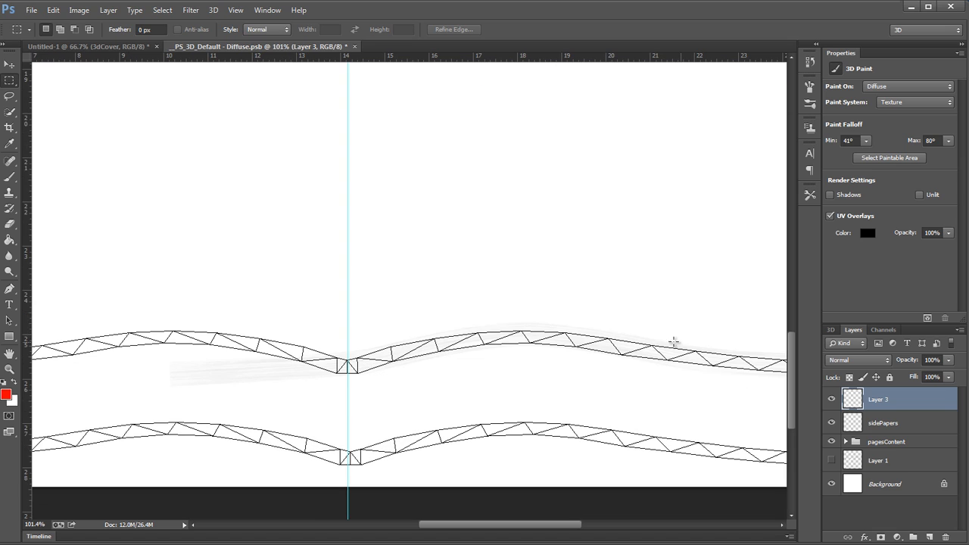
left_click_drag(144, 264, 347, 461)
key("Delete")
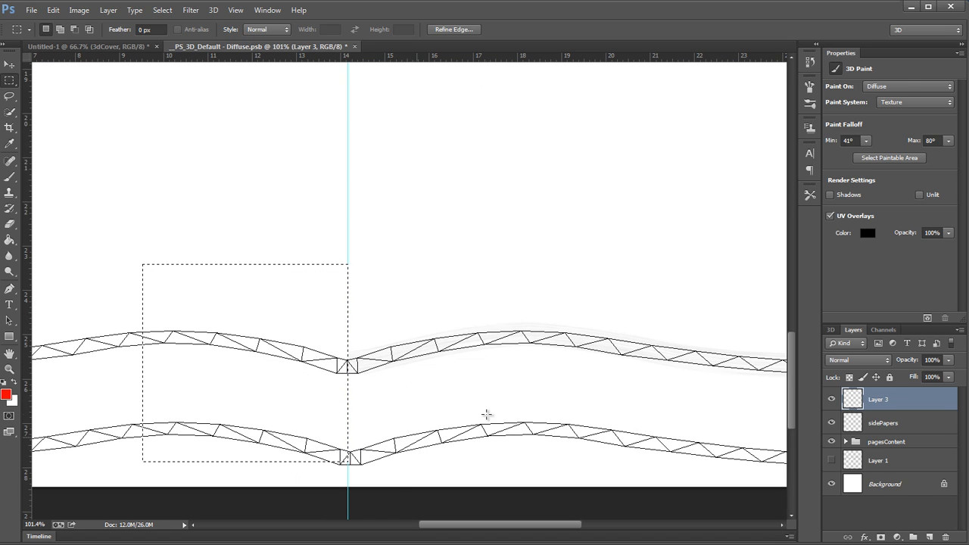
key("ctrl+d")
Step: Duplicate the warped strip, flip the copy horizontally onto the left half of the upper outline, and merge both halves
left_click_drag(516, 362, 572, 348)
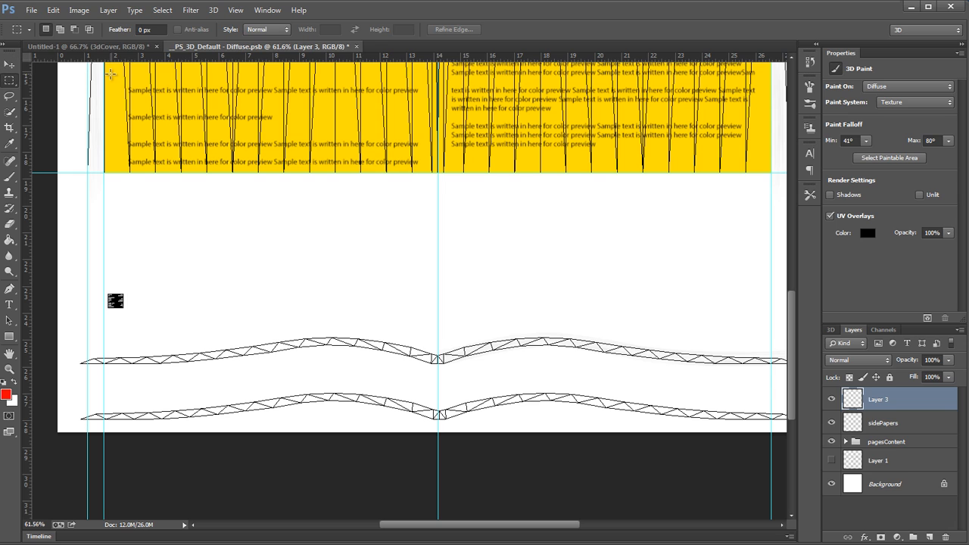
key("ctrl+j")
key("b")
left_click(53, 10)
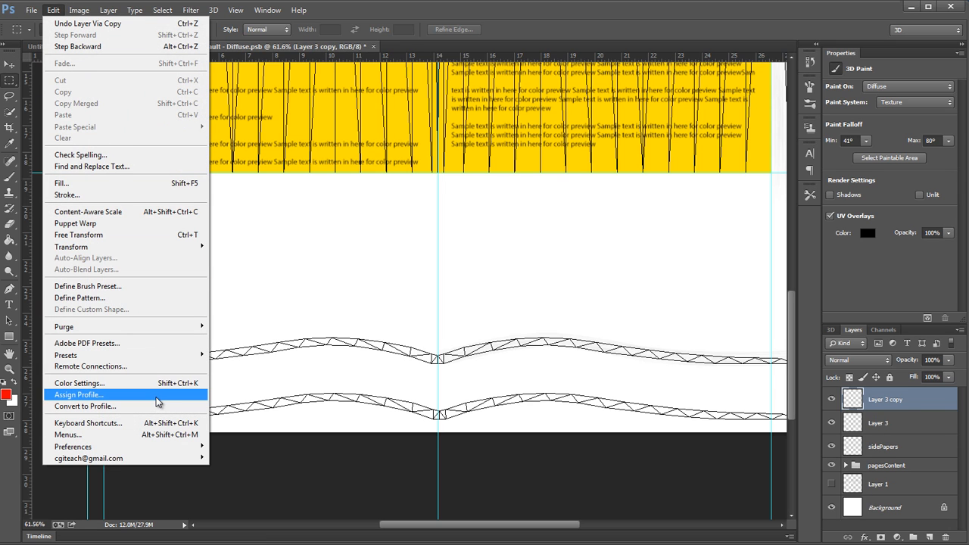
mouse_move(189, 248)
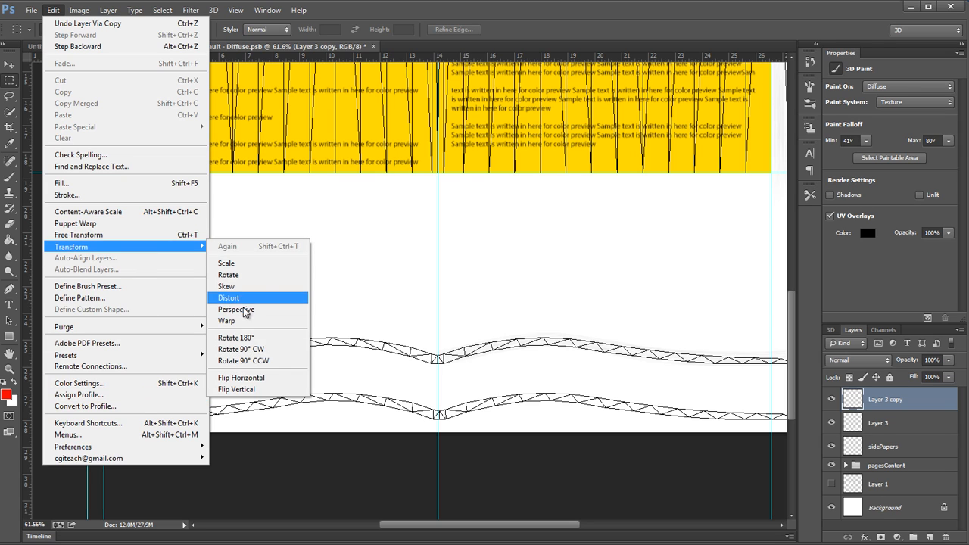
left_click(242, 377)
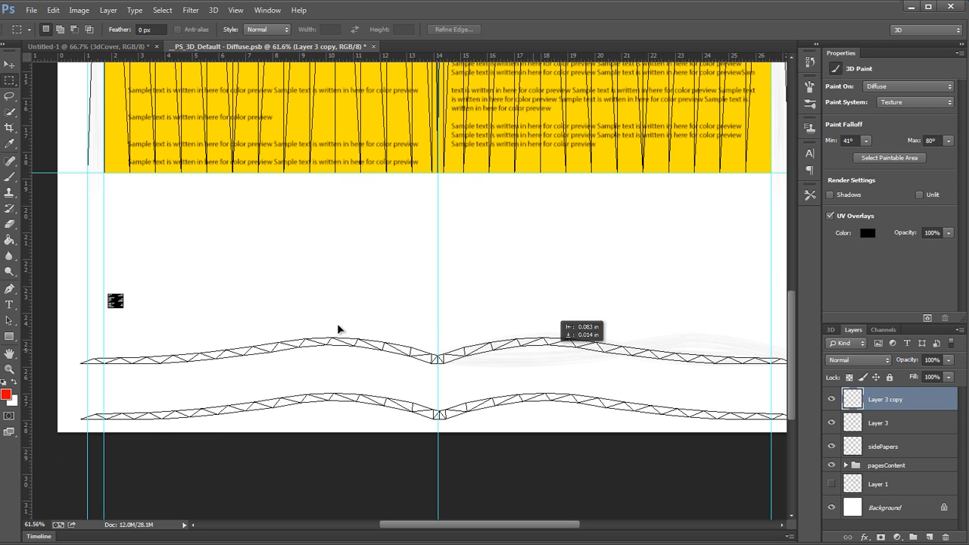
left_click_drag(166, 317, 208, 327)
key("ctrl+e")
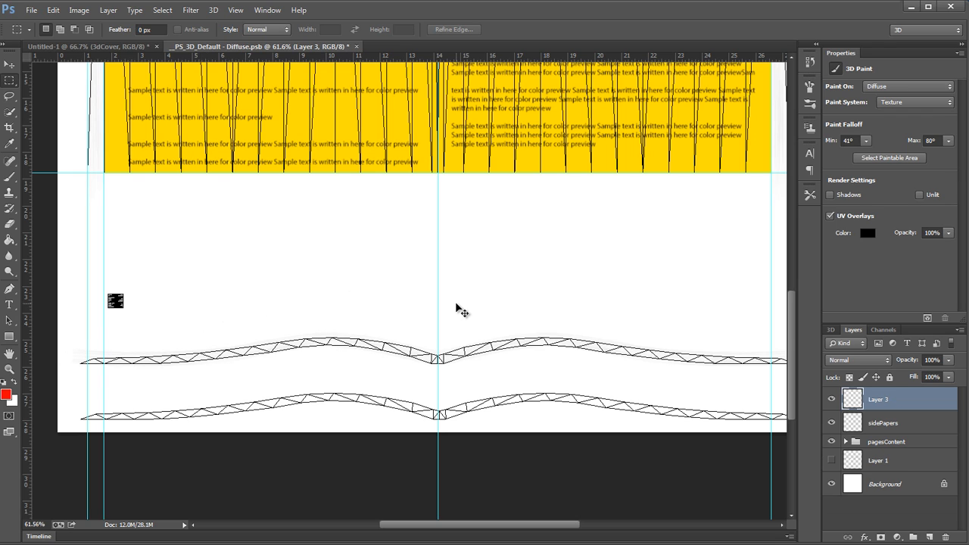
Step: Duplicate the full curved strip onto the lower page-edge outline, align it there, and merge it with the original strip
left_click_drag(458, 351, 454, 413)
scroll(530, 400, "up", 5)
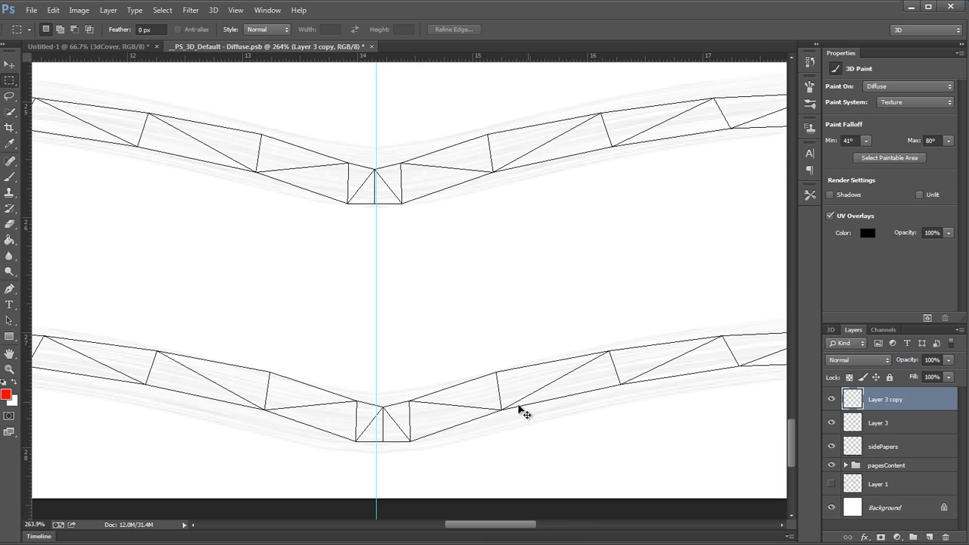
left_click_drag(510, 391, 512, 391)
scroll(522, 382, "down", 3)
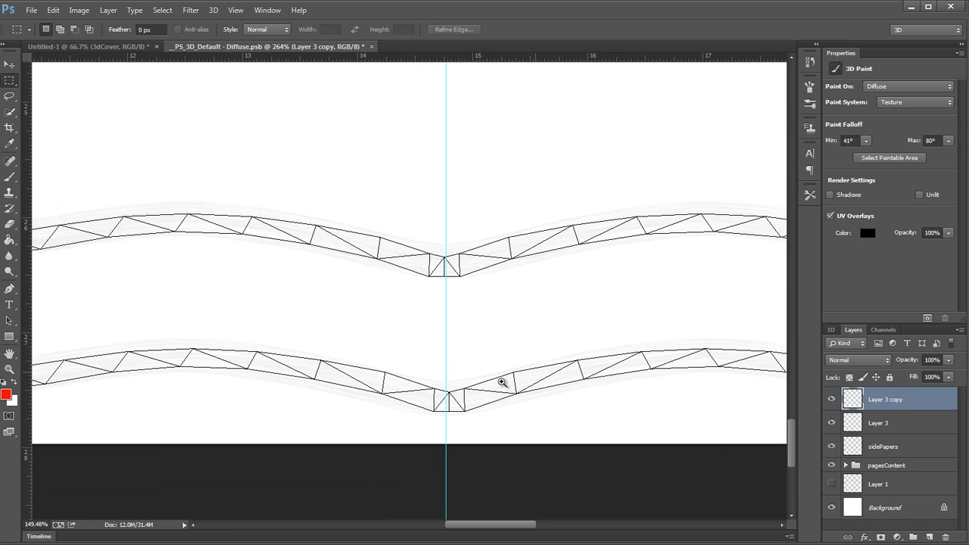
scroll(587, 369, "right", 10)
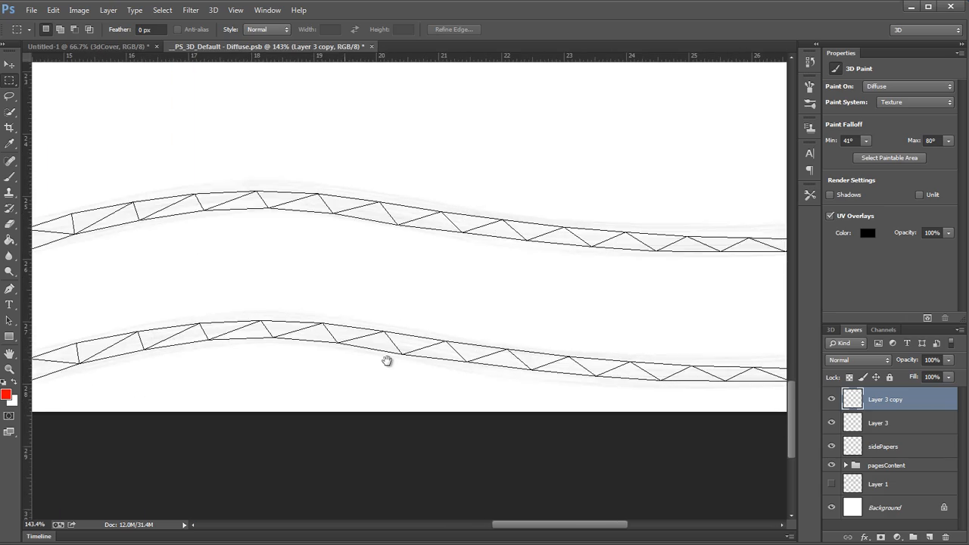
scroll(525, 340, "down", 4)
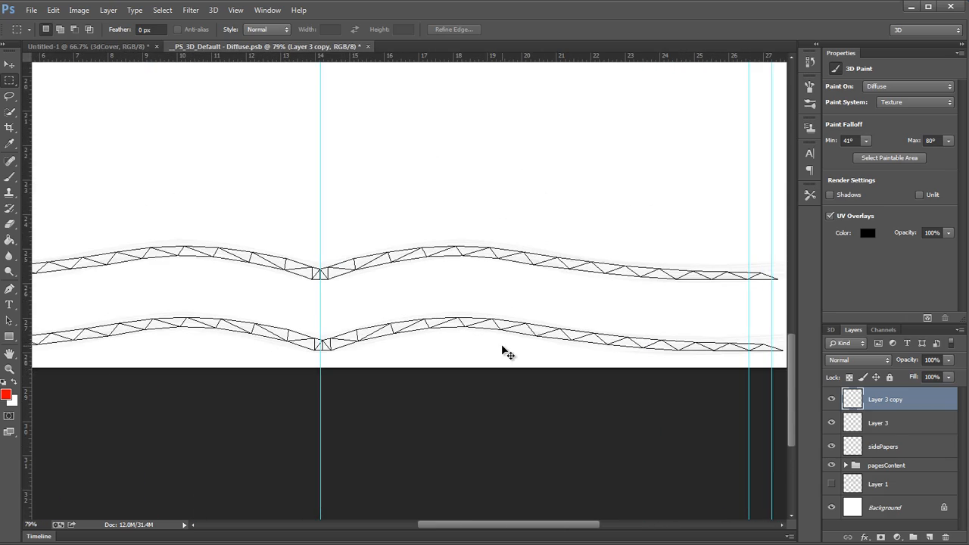
key("ctrl+e")
Step: Make a rectangular selection around the small square UV patch and rename the merged strip layer topBottomPapers
scroll(430, 295, "down", 4)
mouse_move(238, 403)
left_mouse_down()
mouse_move(363, 417)
mouse_move(619, 348)
mouse_move(611, 340)
mouse_move(729, 447)
mouse_move(597, 344)
mouse_move(522, 329)
left_mouse_up()
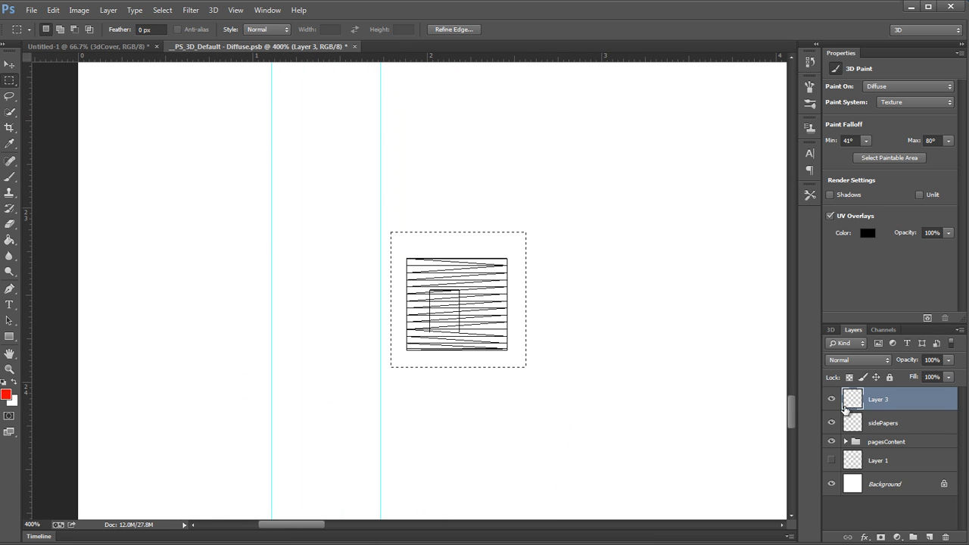
double_click(878, 399)
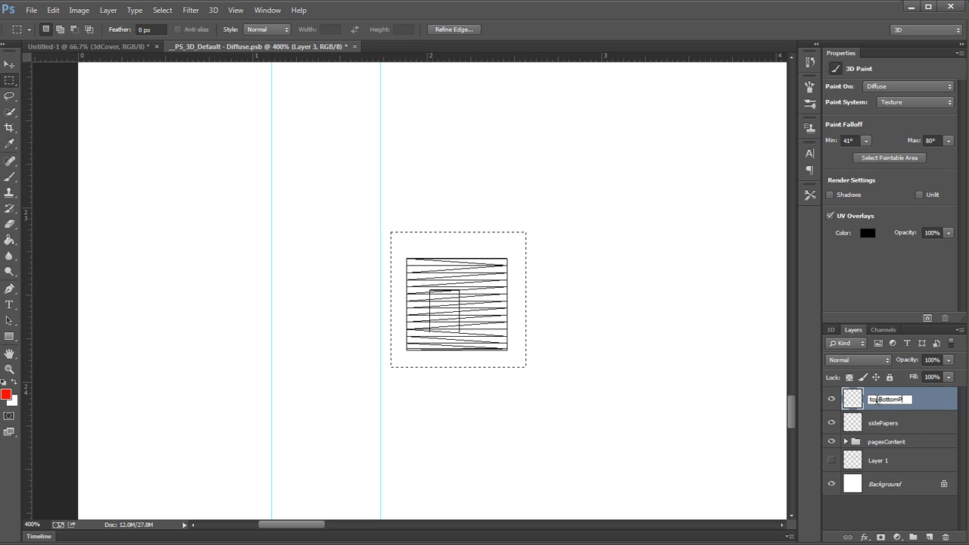
type("apers")
key("Return")
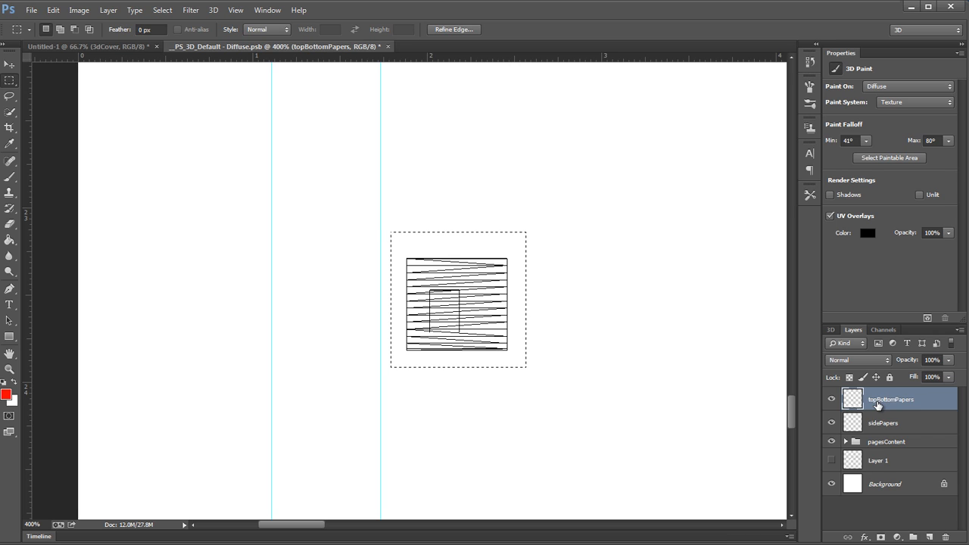
Step: Add a new layer above topBottomPapers and name it backCover
left_click(929, 536)
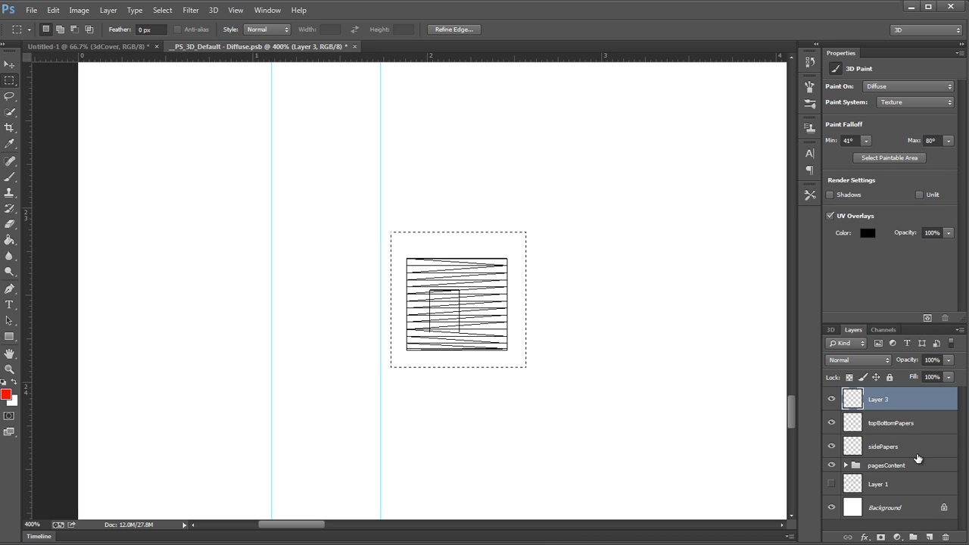
double_click(874, 398)
type("back")
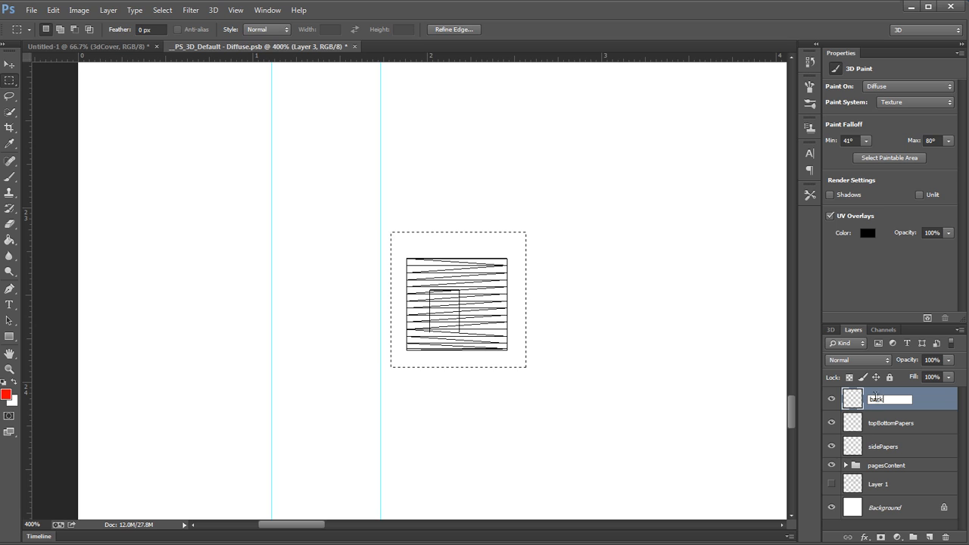
type("Cover")
key("Return")
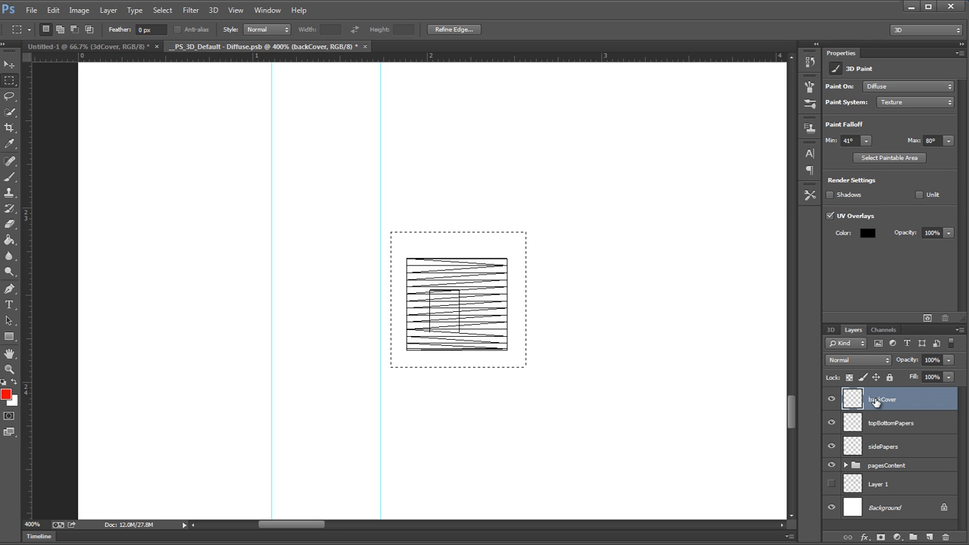
Step: Fill the selected area around the square UV patch with black on the backCover layer and deselect
key("shift+F5")
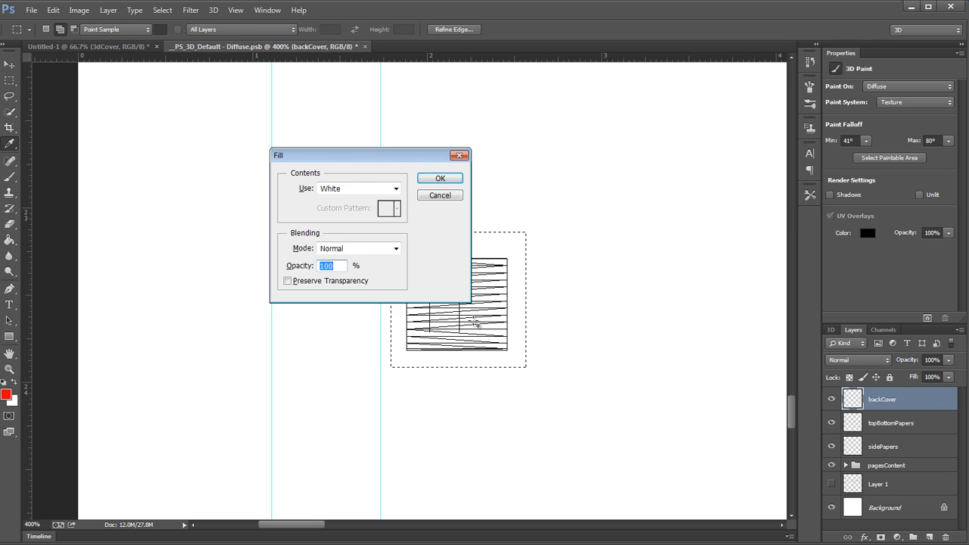
left_click(395, 188)
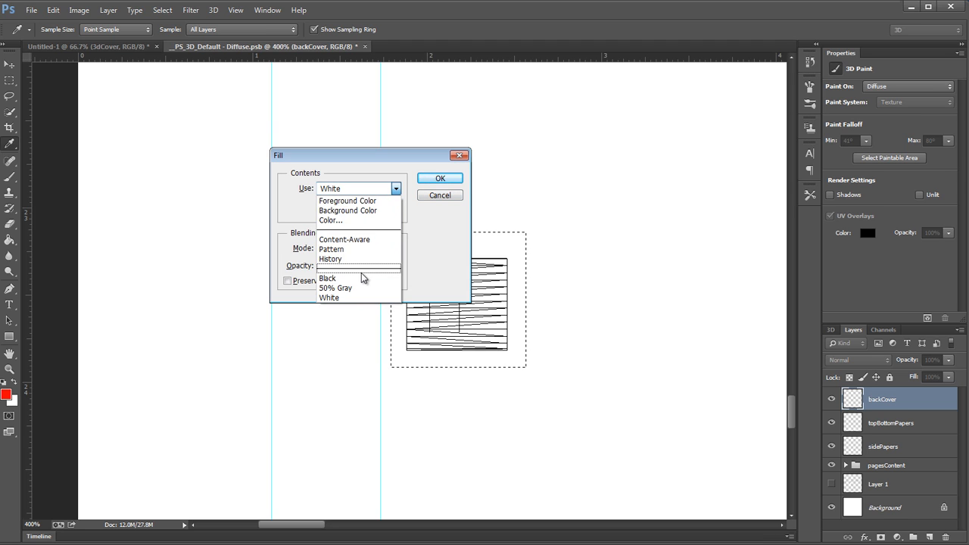
left_click(337, 275)
left_click(439, 178)
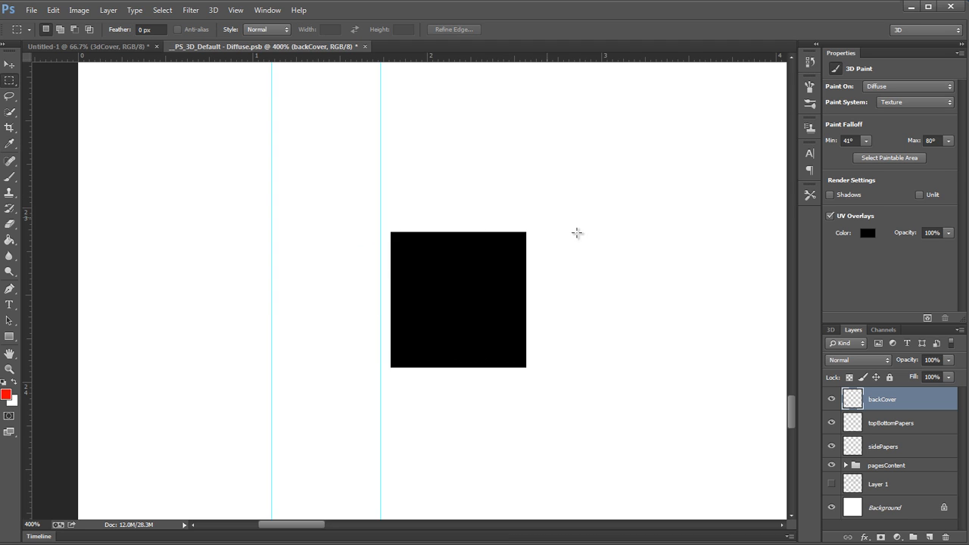
Step: Inspect the whole diffuse texture, toggling the UV overlays off and back on
left_click_drag(575, 232, 253, 253)
left_click_drag(497, 288, 329, 290)
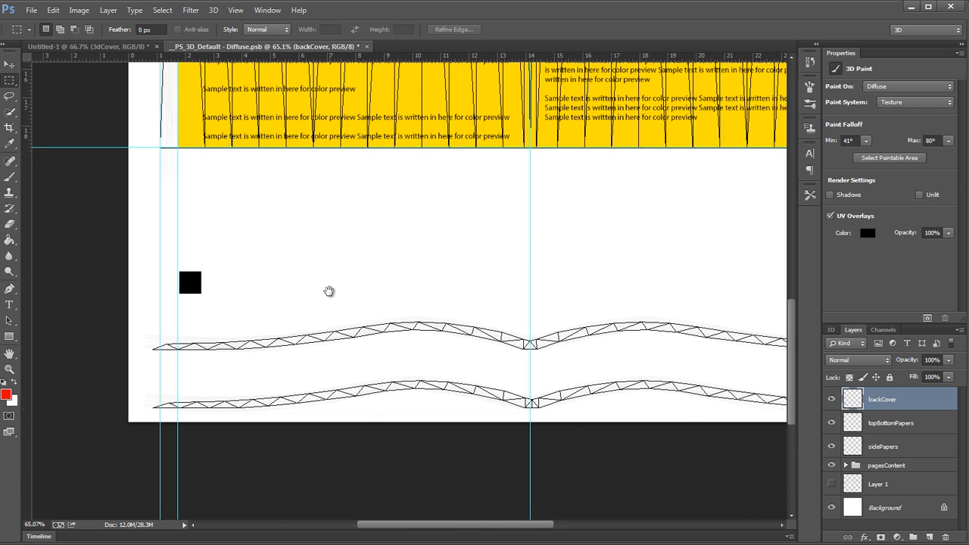
left_click_drag(571, 288, 454, 292)
left_click_drag(607, 285, 558, 426)
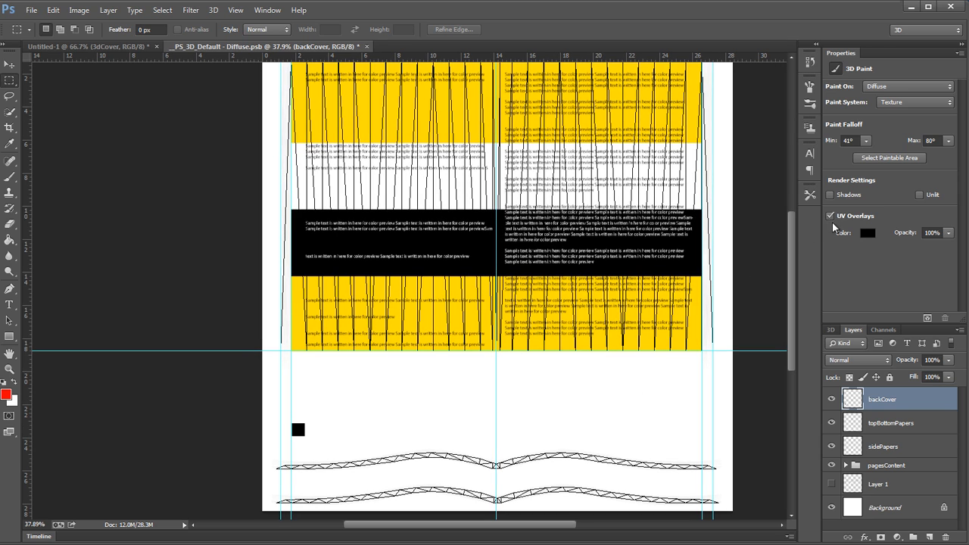
left_click(844, 218)
left_click(843, 217)
mouse_move(584, 408)
left_mouse_down()
mouse_move(568, 404)
mouse_move(575, 409)
left_mouse_up()
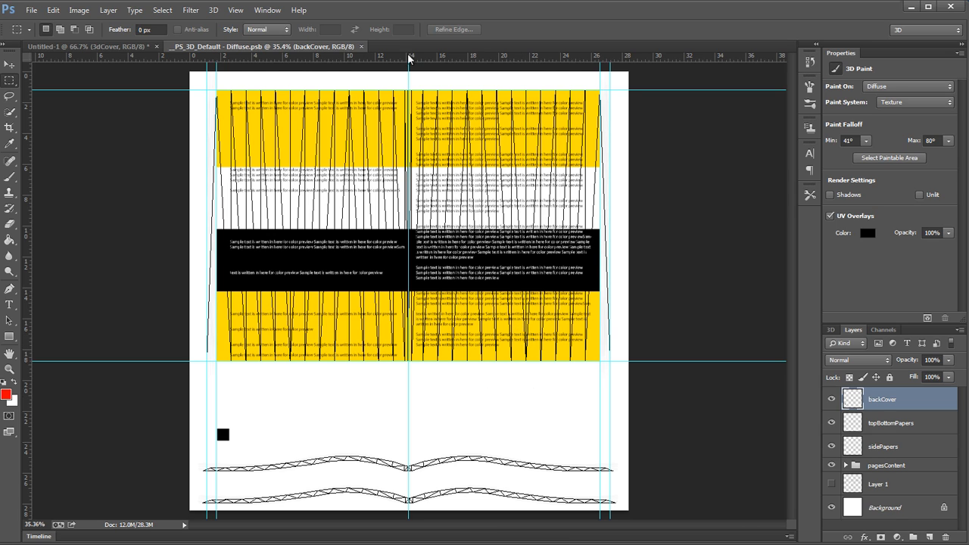
Step: Close the diffuse texture document and inspect the textured book's pages, paper edges and back cover up close
left_click(361, 46)
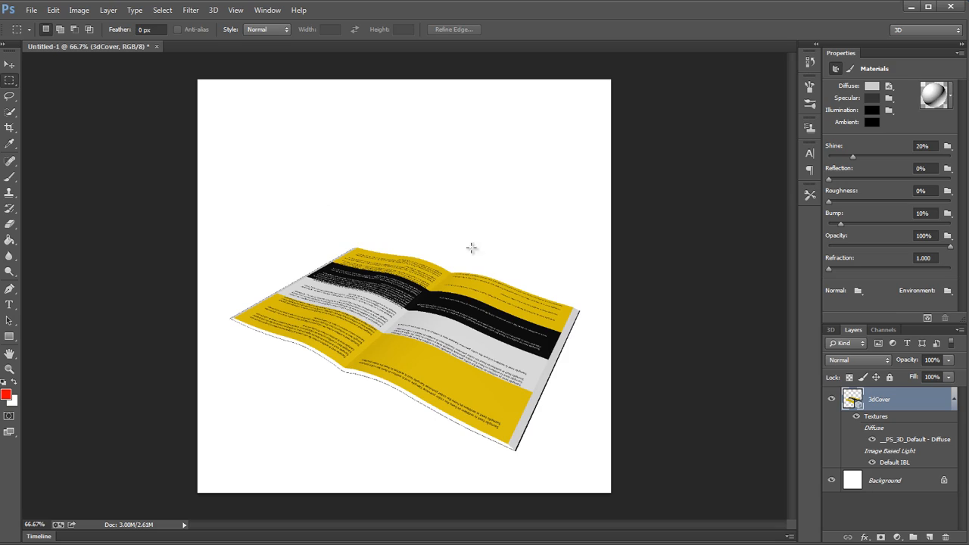
left_click_drag(502, 356, 545, 395)
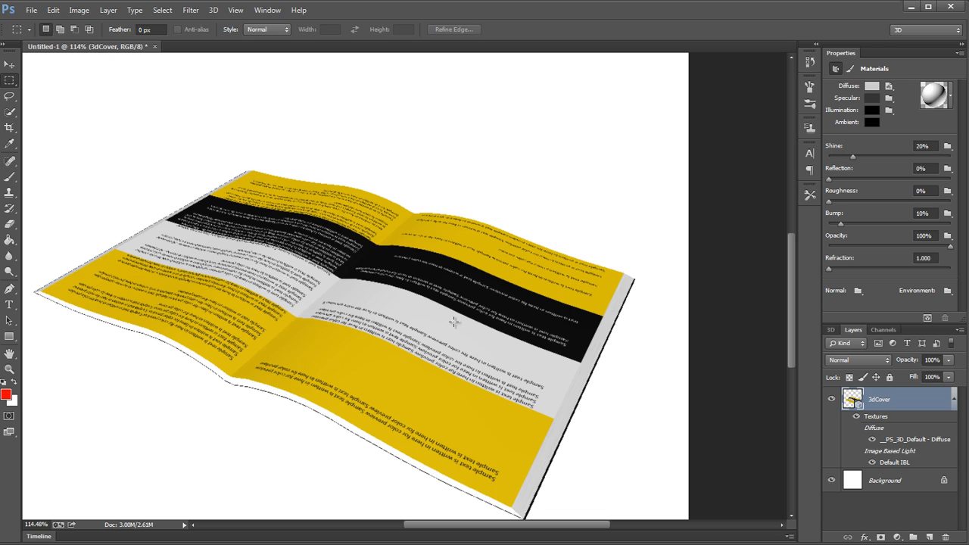
left_click_drag(464, 337, 501, 354)
left_click_drag(570, 264, 592, 284)
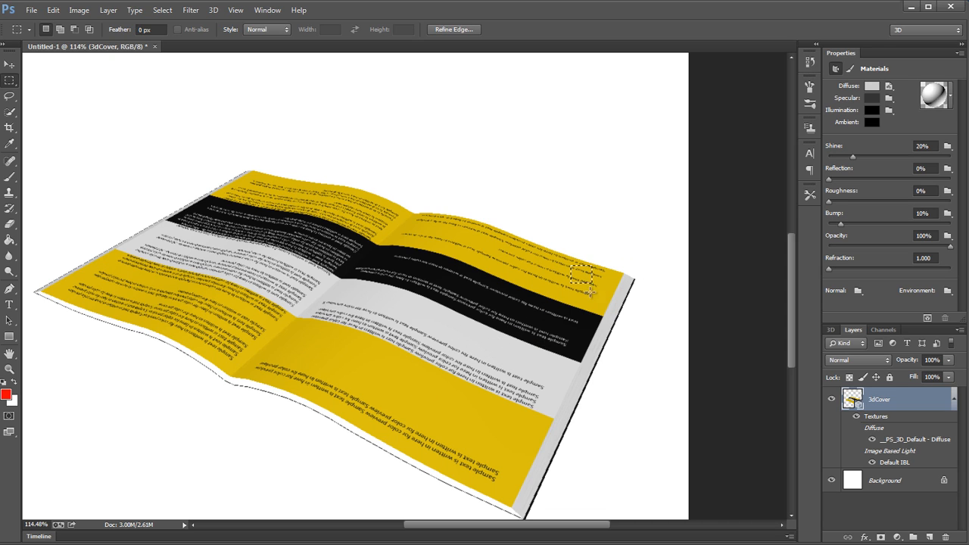
key("ctrl+d")
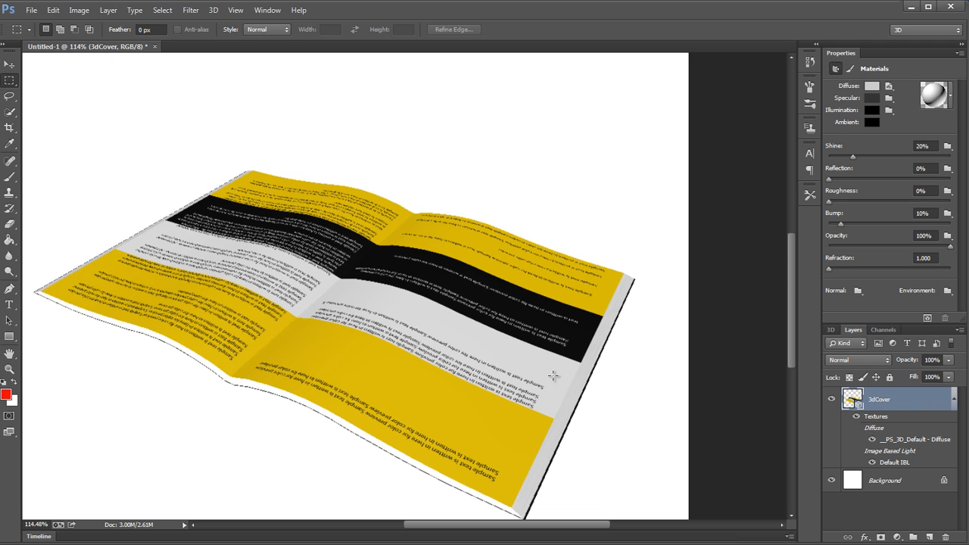
mouse_move(564, 365)
left_mouse_down()
mouse_move(537, 363)
mouse_move(551, 365)
left_mouse_up()
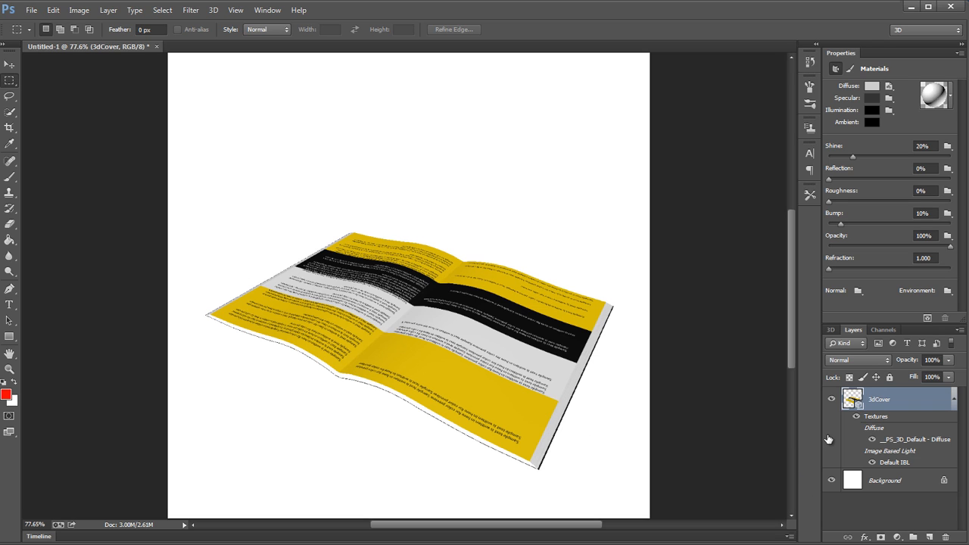
left_click_drag(572, 426, 612, 426)
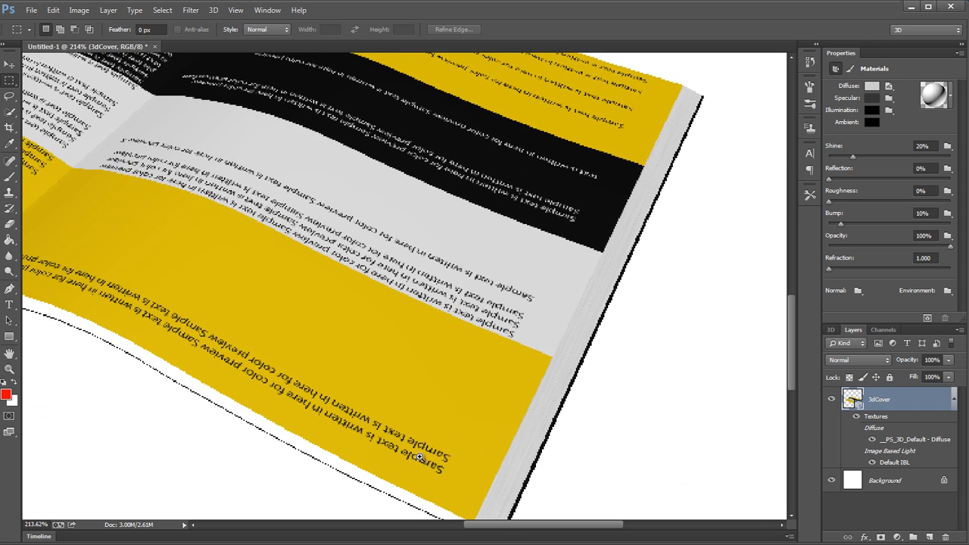
left_click_drag(427, 459, 446, 419)
Step: Rotate the book mesh about 180° around its Z axis, fine-tune the angle slightly, and deselect the mesh
key("v")
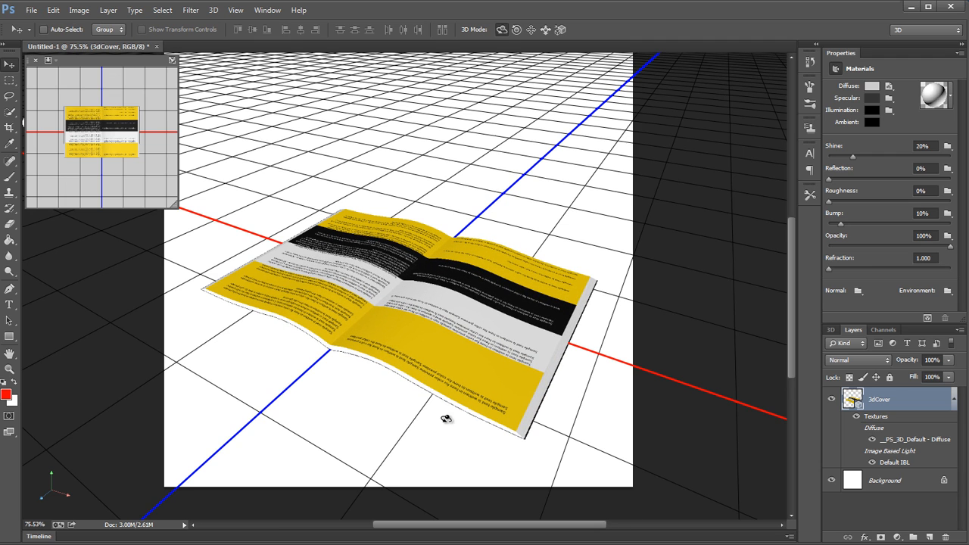
left_click(564, 327)
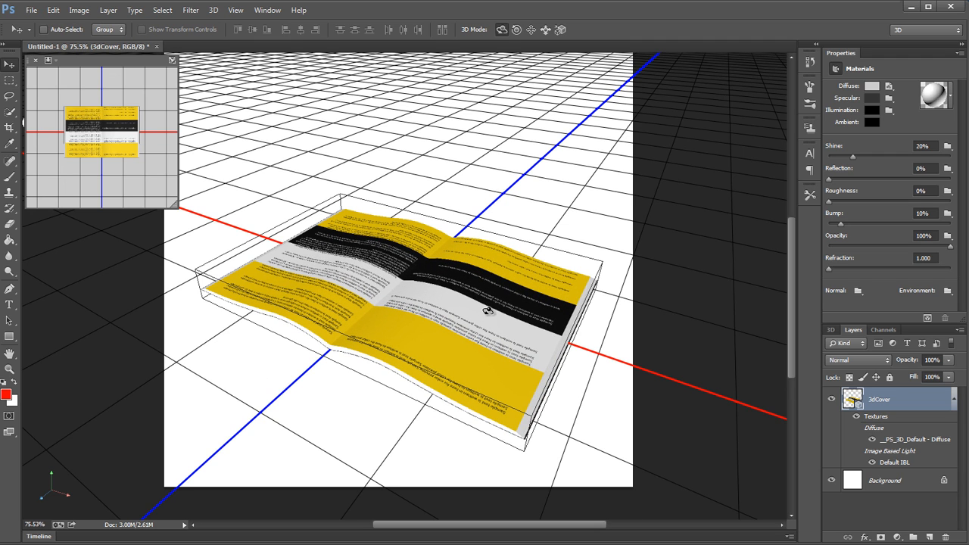
left_click(191, 117)
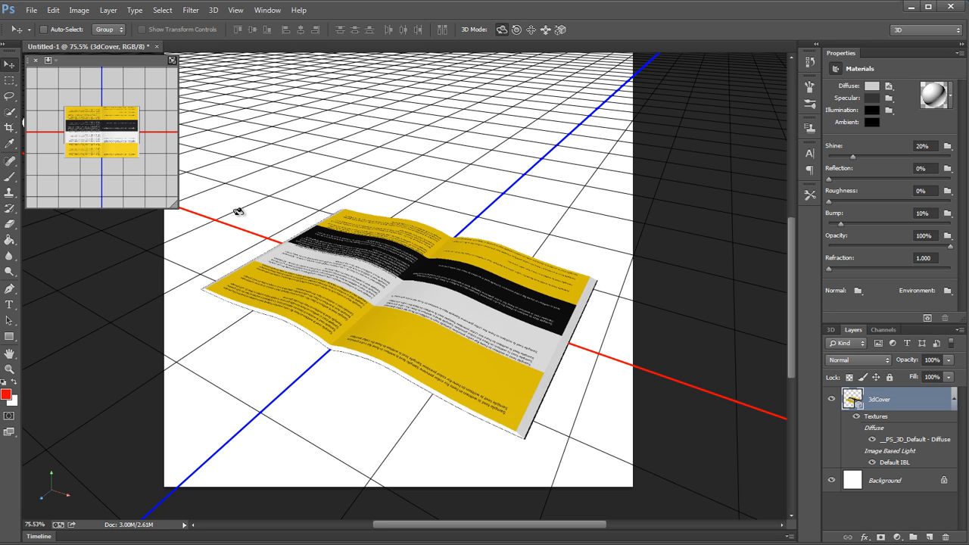
left_click(330, 329)
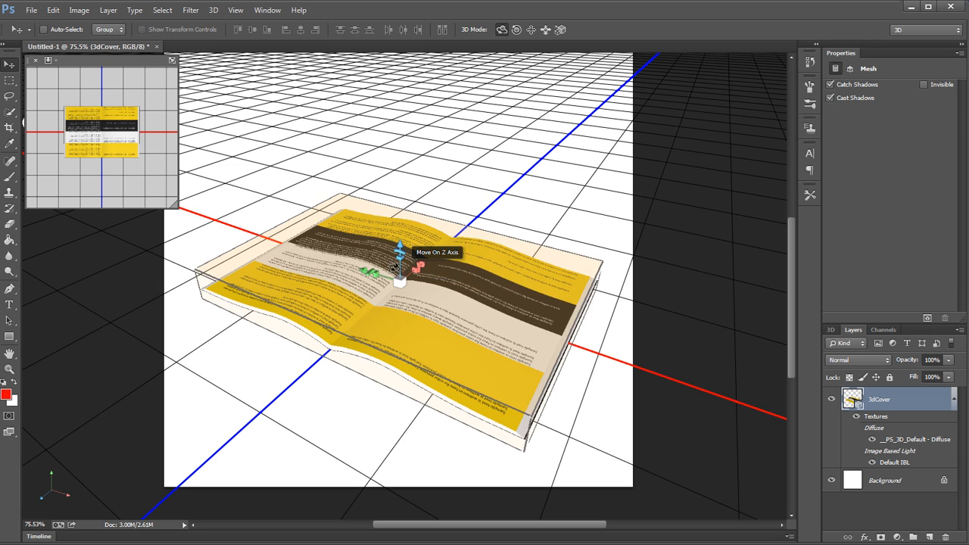
left_click_drag(372, 277, 505, 309)
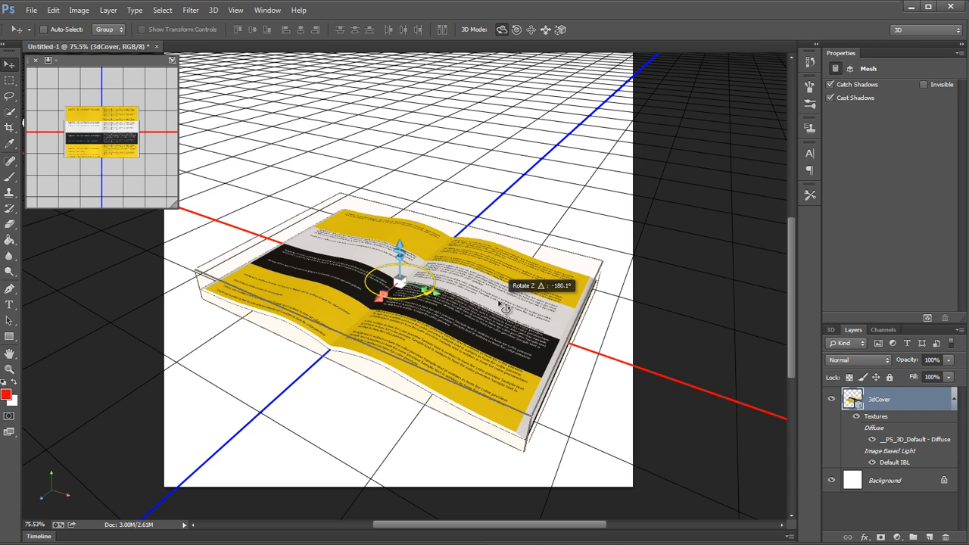
mouse_move(504, 308)
left_mouse_down()
mouse_move(516, 282)
mouse_move(501, 308)
mouse_move(511, 301)
left_mouse_up()
left_click(573, 223)
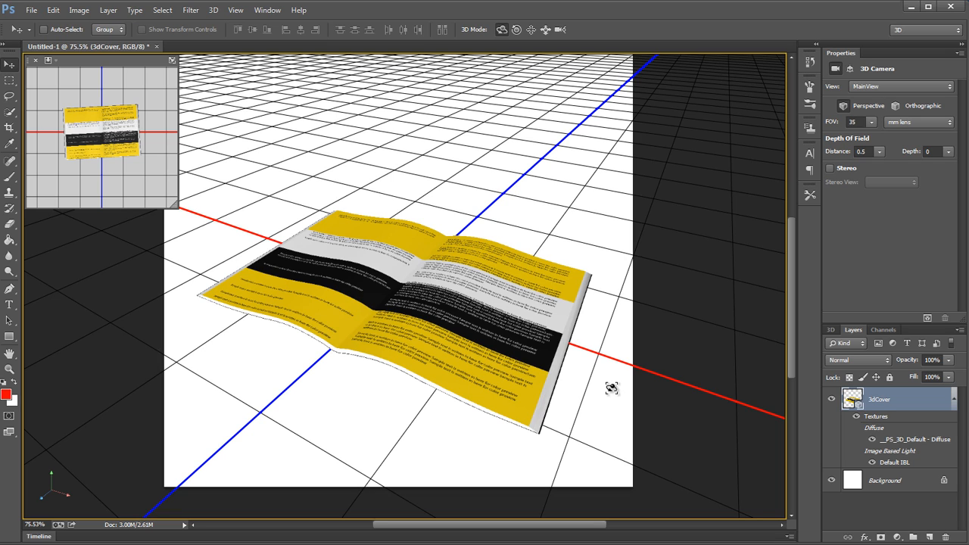
Step: Select the Environment entry of the 3D scene to show its lighting and ground plane settings
left_click(831, 330)
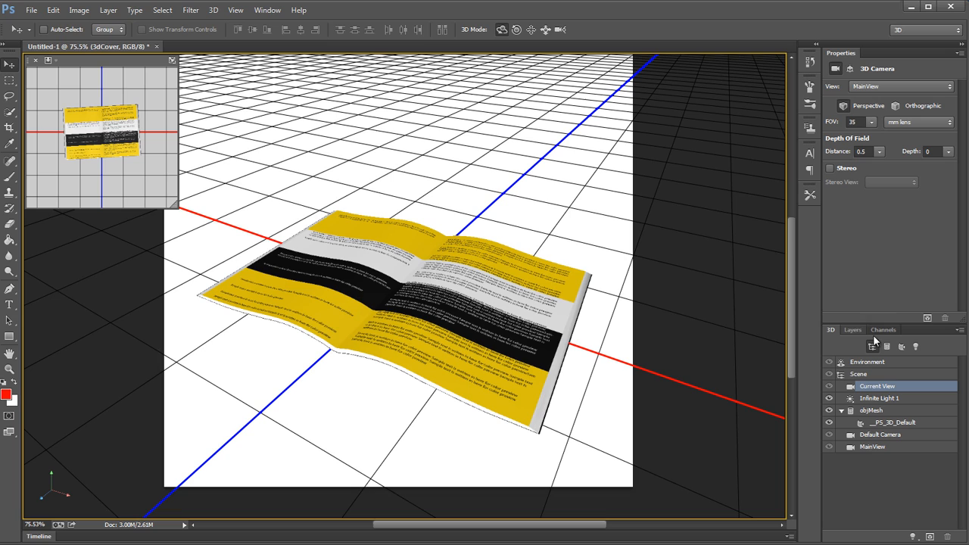
left_click(910, 362)
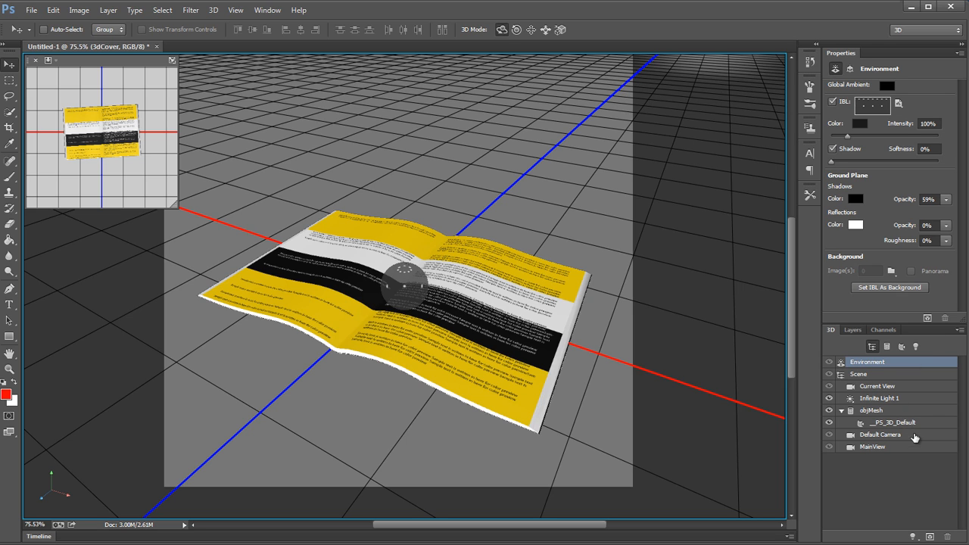
Step: Try re-aiming Infinite Light 1 so that it shines from behind the right-hand page, and check the book without the light widget
left_click(915, 402)
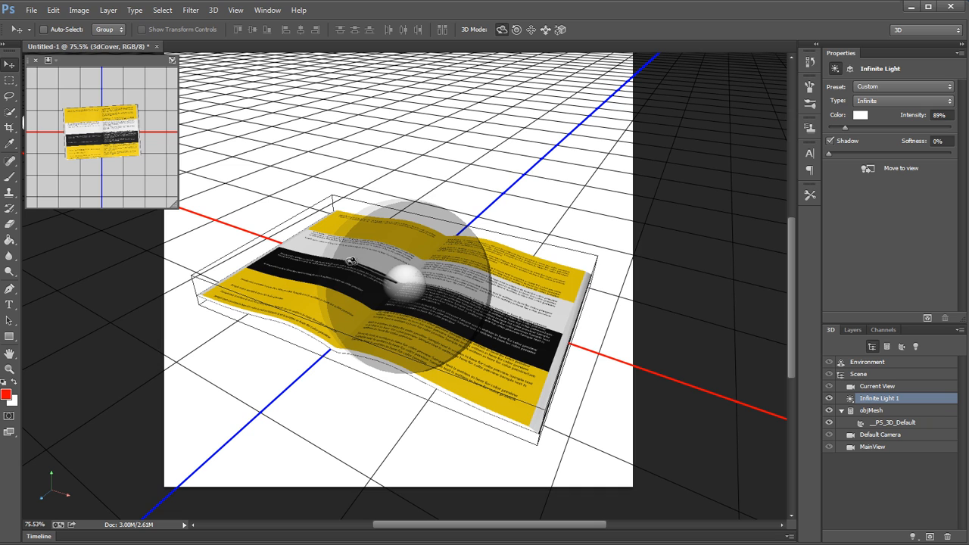
mouse_move(351, 261)
left_mouse_down()
mouse_move(519, 211)
mouse_move(525, 196)
left_mouse_up()
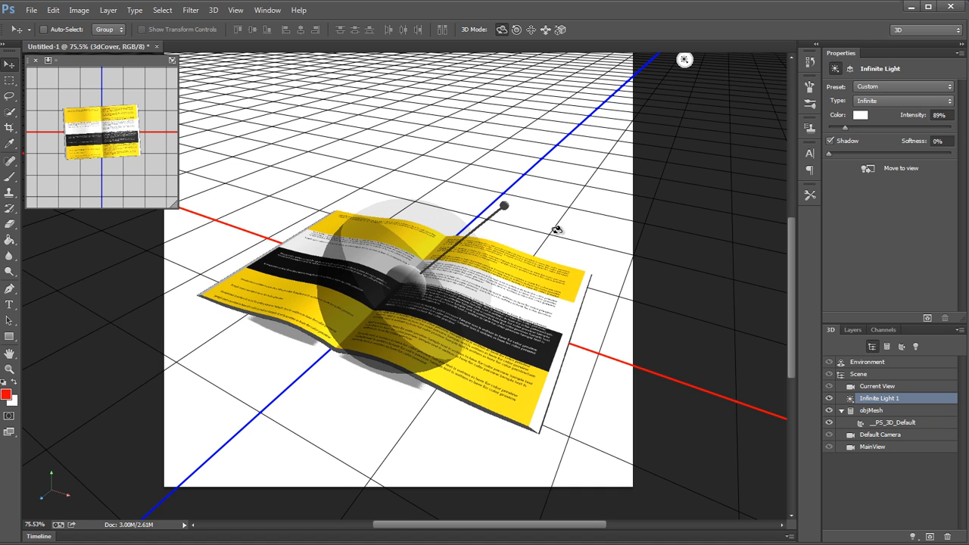
left_click(897, 387)
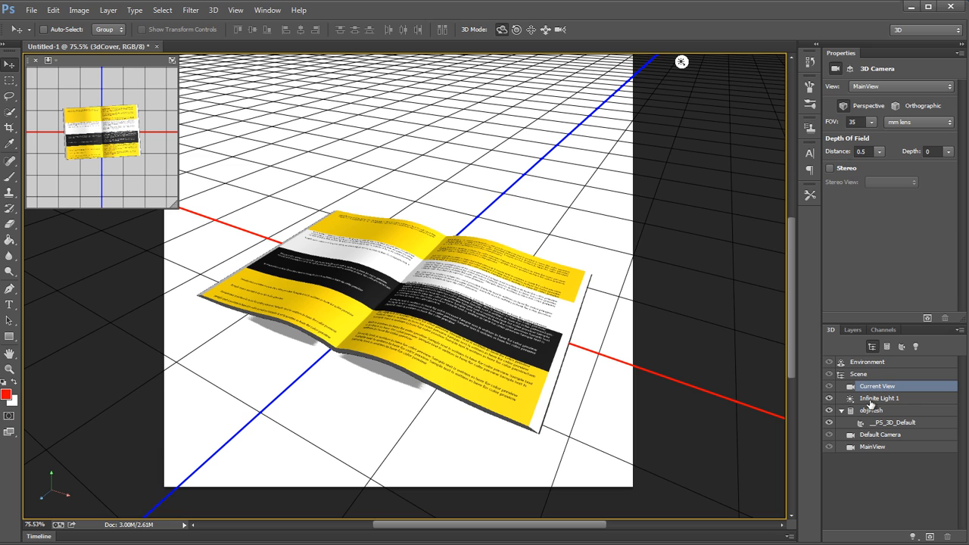
Step: Delete Infinite Light 1 from the 3D scene
left_click(899, 400)
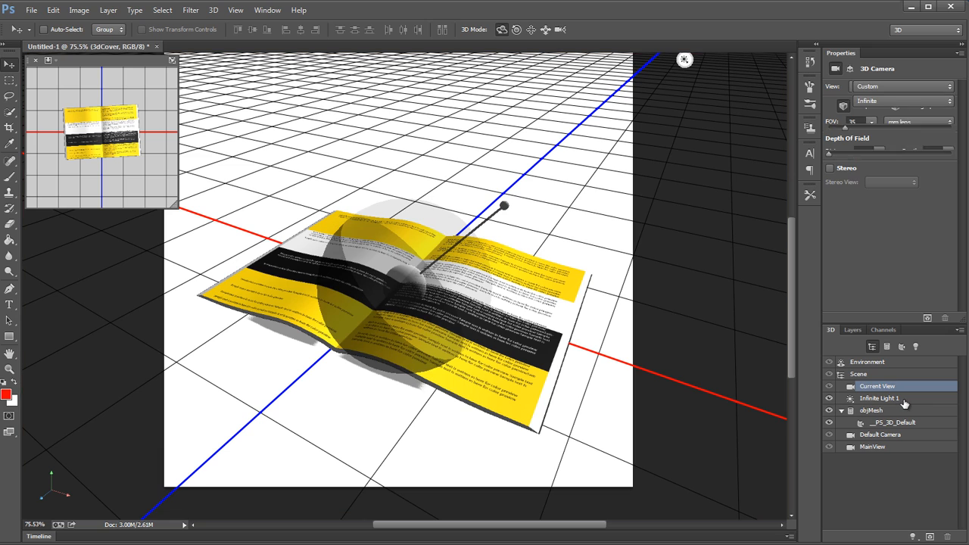
left_click(945, 536)
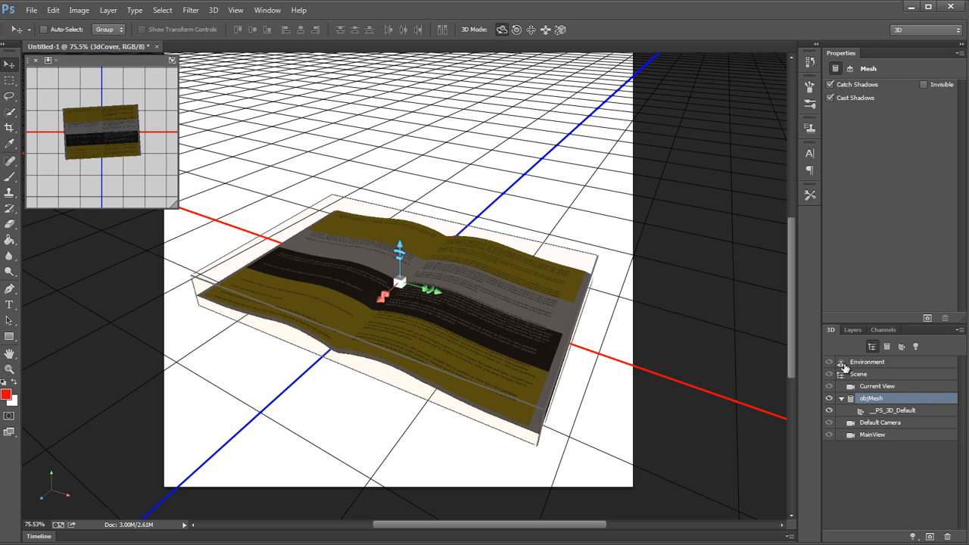
Step: Open the Environment's image-based light (IBL) texture for editing
left_click(908, 363)
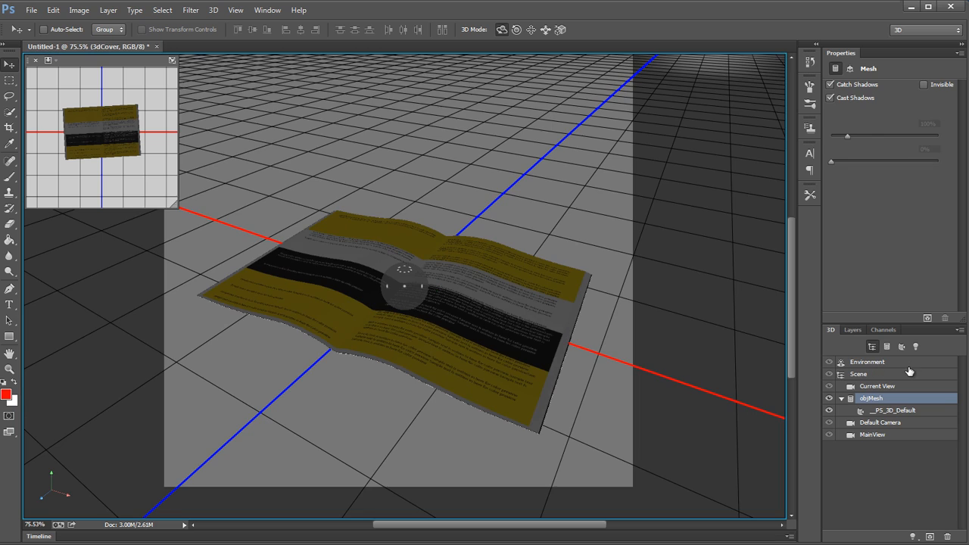
left_click(898, 104)
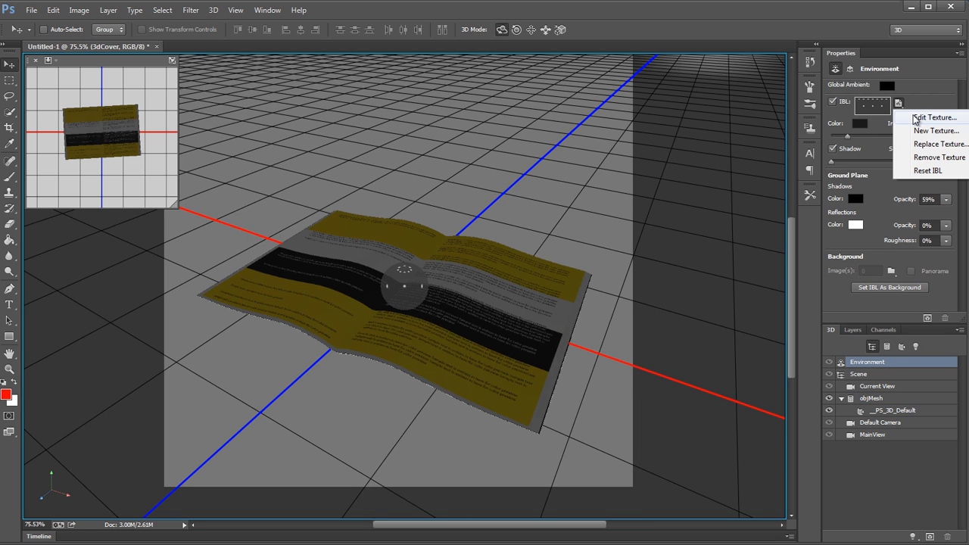
left_click(916, 114)
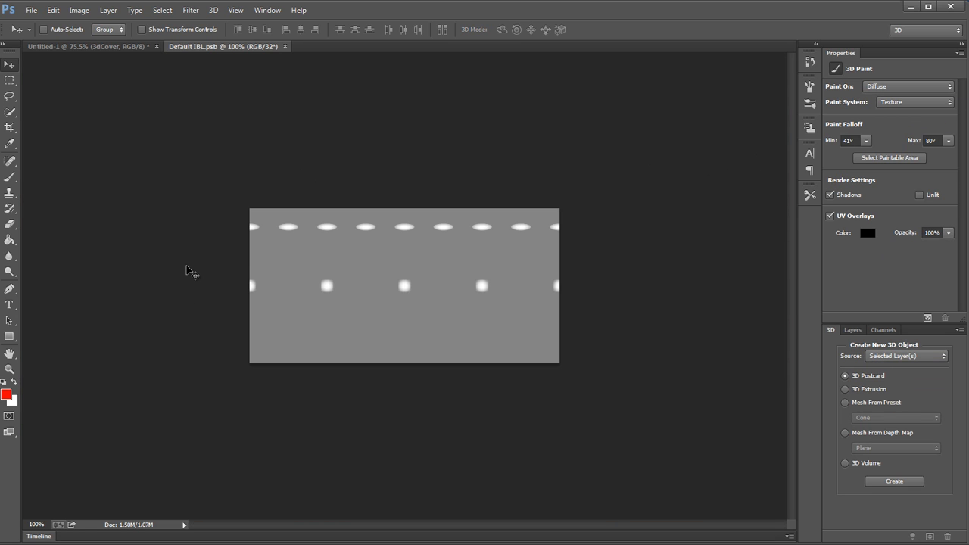
Step: Fill the IBL texture's background layer with a dark grey, RGB 25, 25, 25, at 100% opacity
left_click(854, 330)
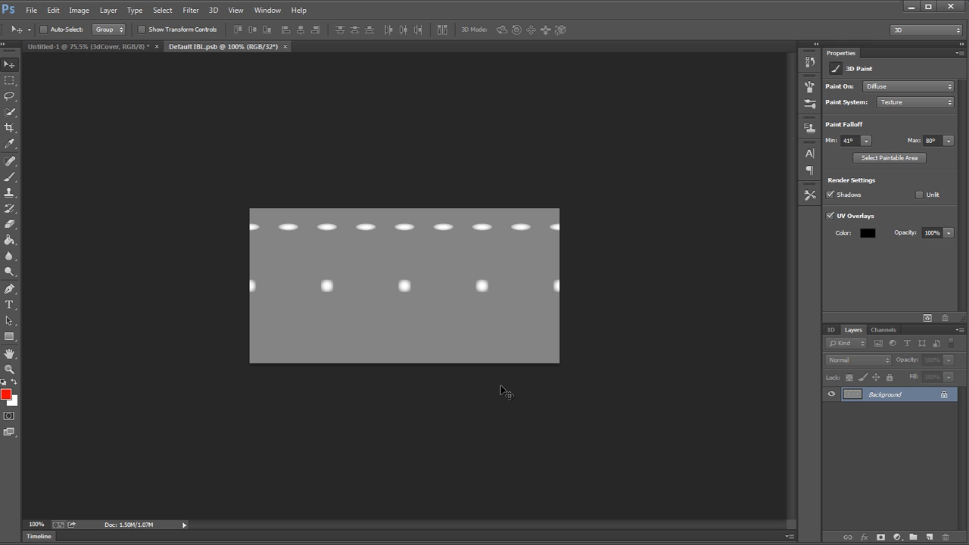
key("shift+F5")
left_click(395, 188)
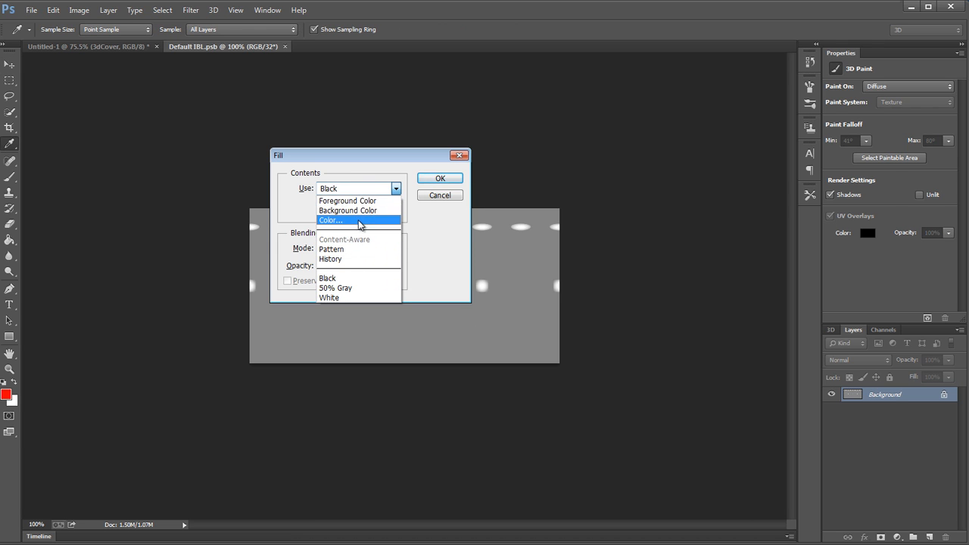
left_click(357, 220)
left_click_drag(682, 345, 612, 479)
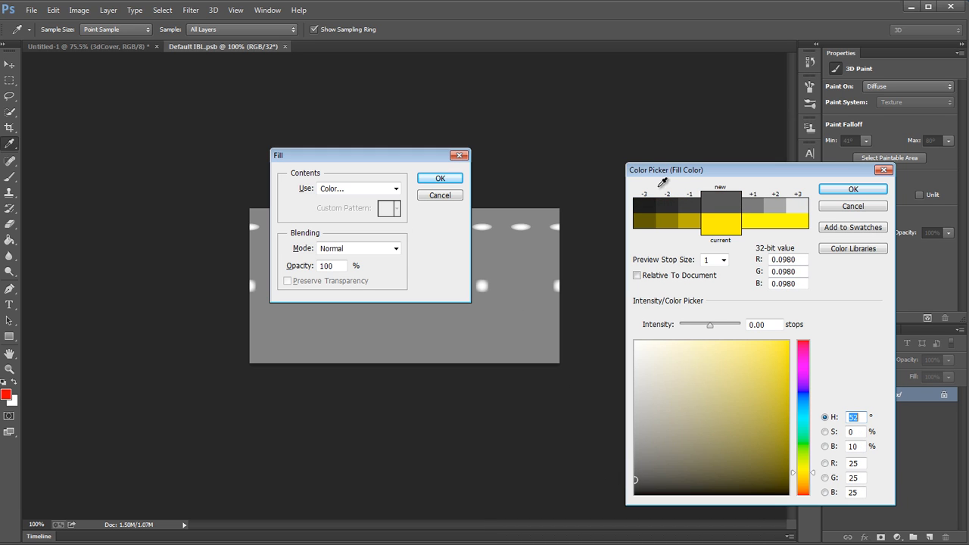
left_click(852, 189)
left_click(442, 179)
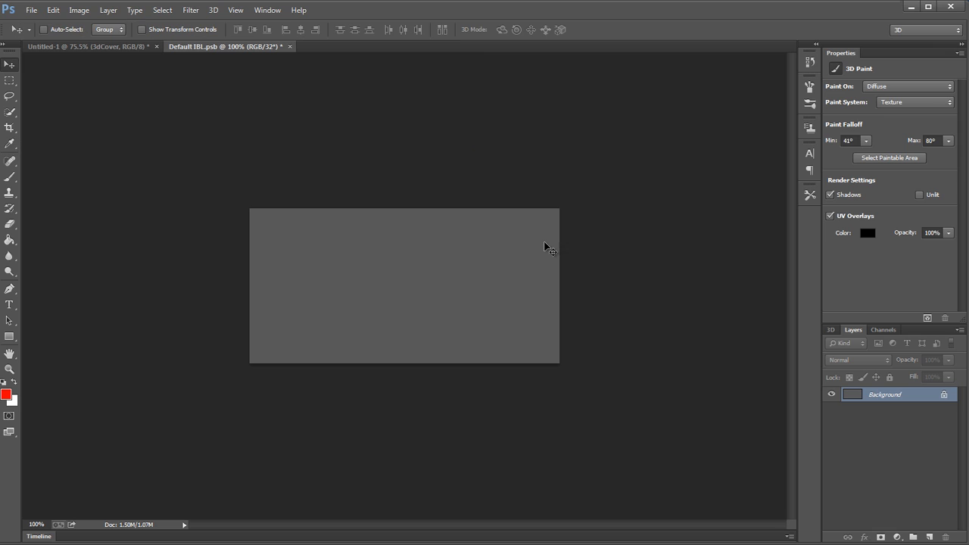
Step: Add a new layer and set up the Brush with the 27 px square tip enlarged to 55 px
left_click(931, 537)
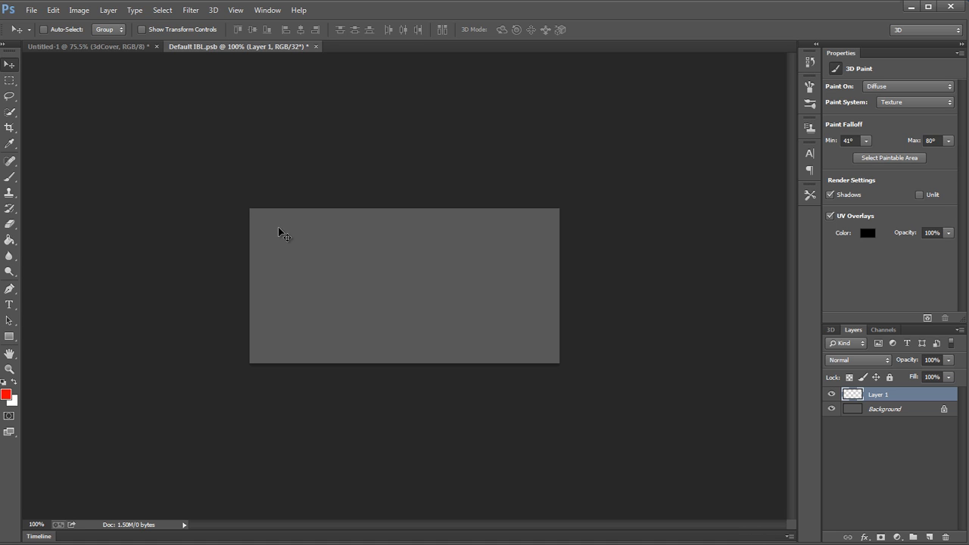
key("b")
right_click(368, 259)
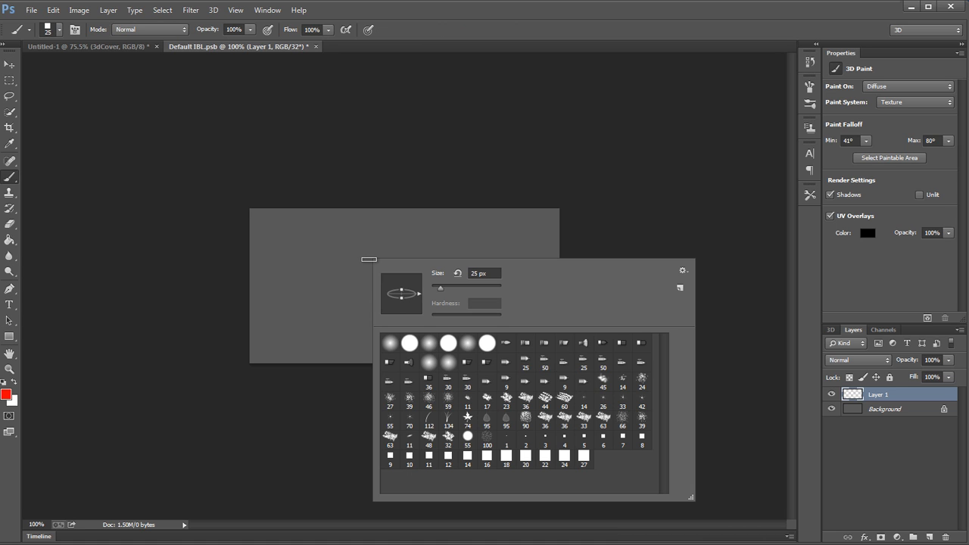
left_click(584, 458)
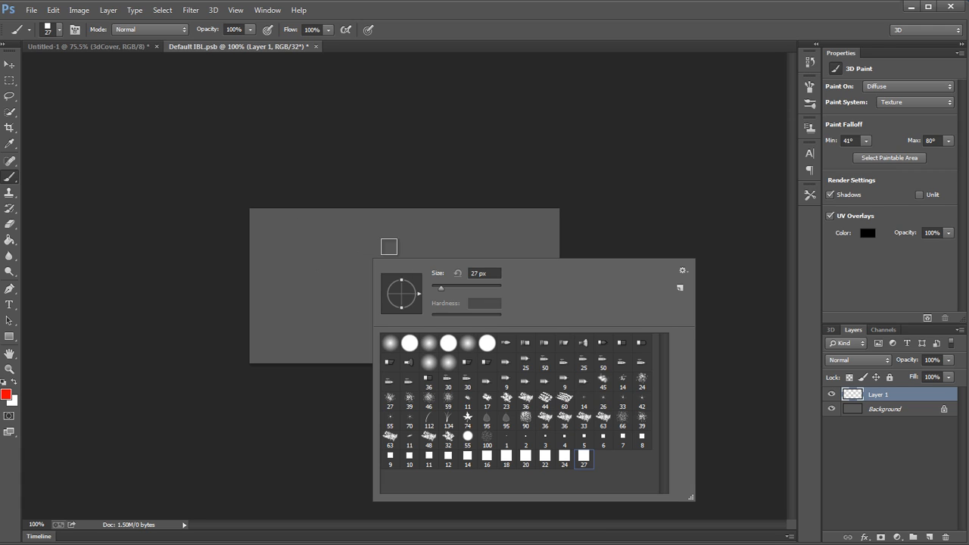
left_click(463, 287)
key("bracketleft")
key("bracketleft")
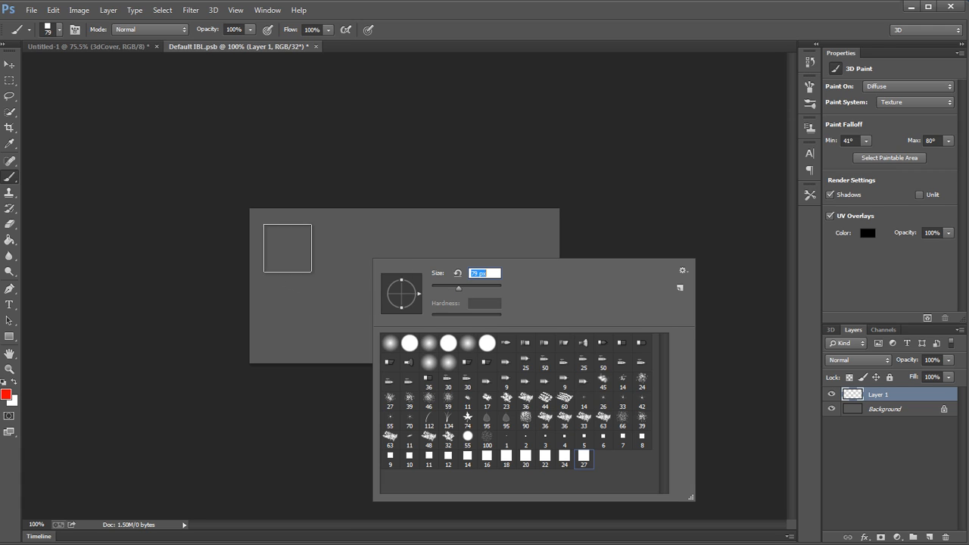
key("bracketleft")
key("bracketleft")
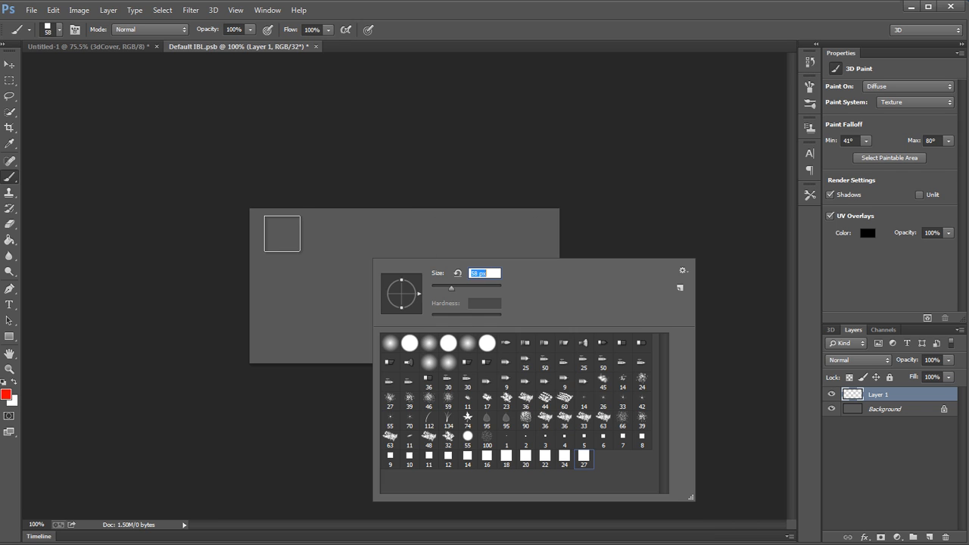
key("bracketleft")
Step: Set the square brush tip's spacing to 262%
left_click(809, 86)
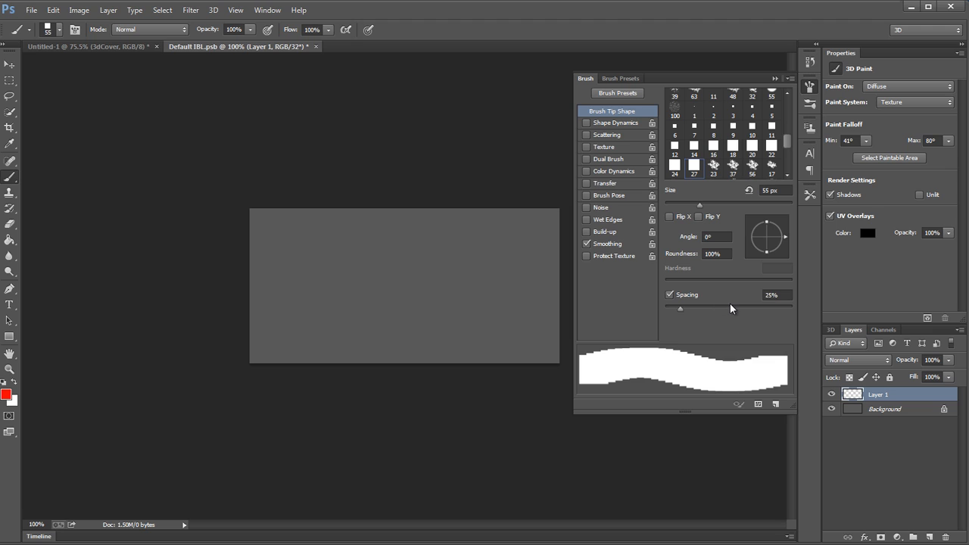
left_click_drag(729, 303, 764, 303)
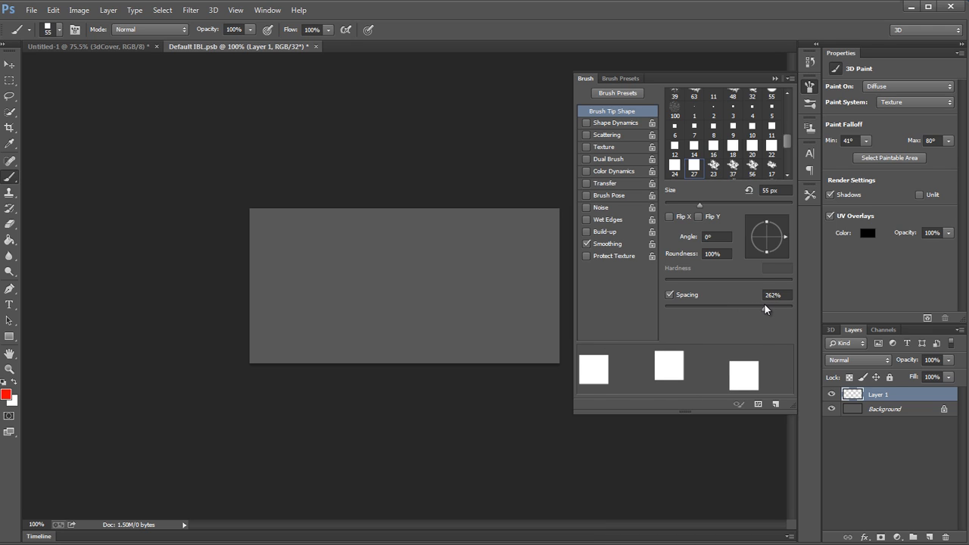
left_click(809, 85)
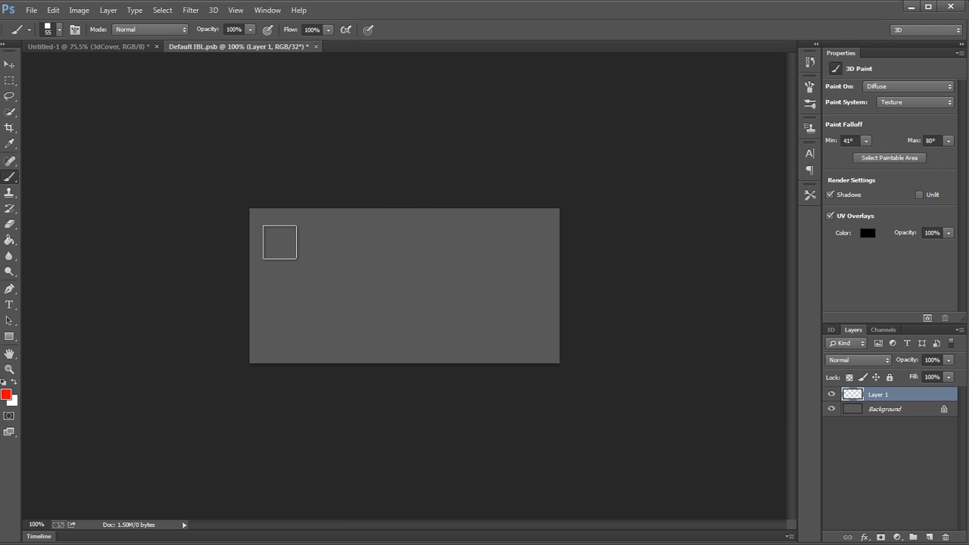
Step: Try a row of squares in red, undo it, and make white the foreground color
left_click_drag(283, 242, 566, 237)
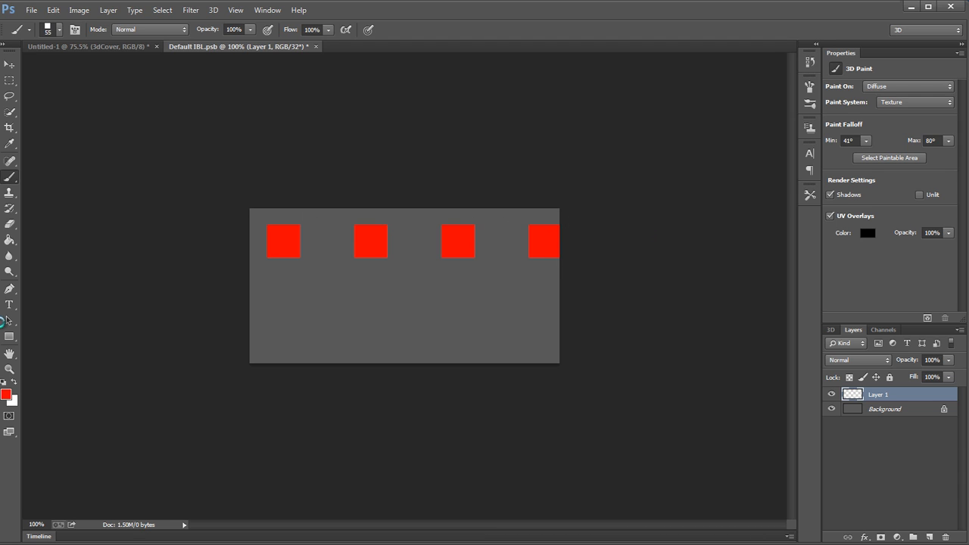
key("ctrl+z")
left_click(13, 381)
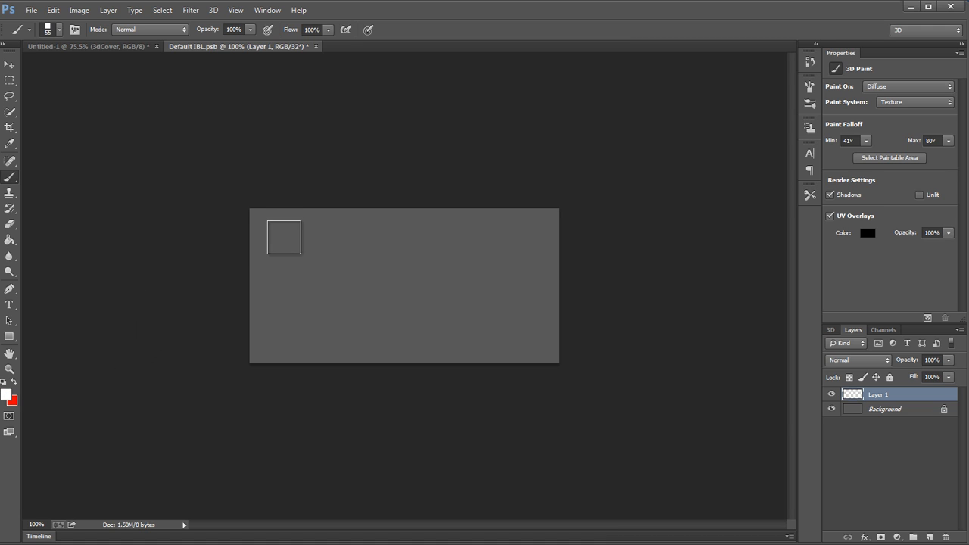
Step: Try a row of 55 px white squares across the upper part of the texture and undo it
left_click_drag(284, 237, 576, 238)
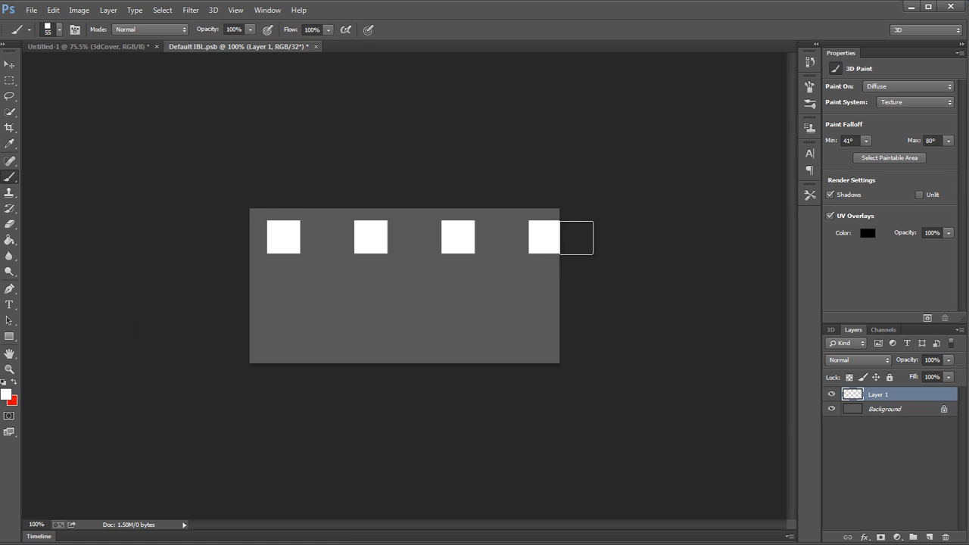
key("ctrl+z")
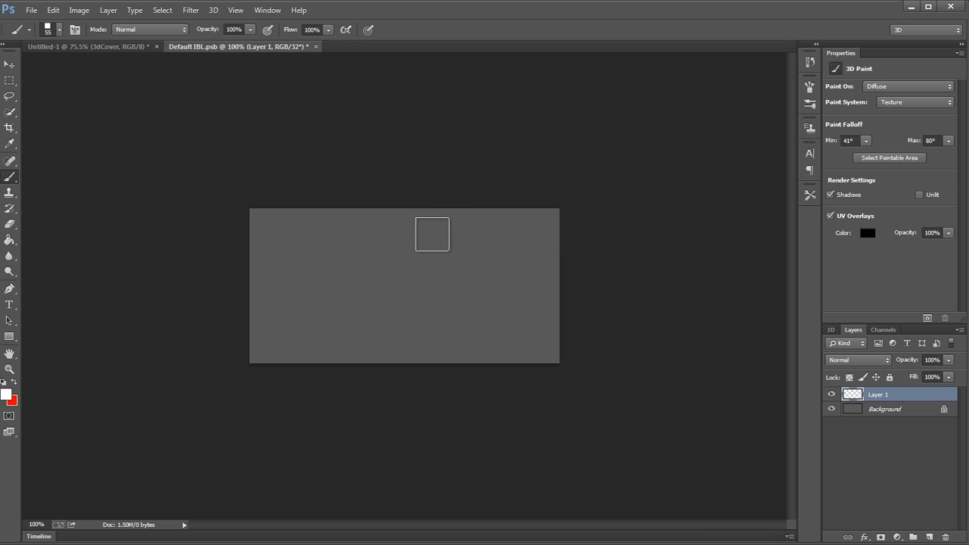
Step: Reduce the square brush to 44 px, paint a row of four white squares across the upper area, and erase the partial square at the edge
right_click(419, 240)
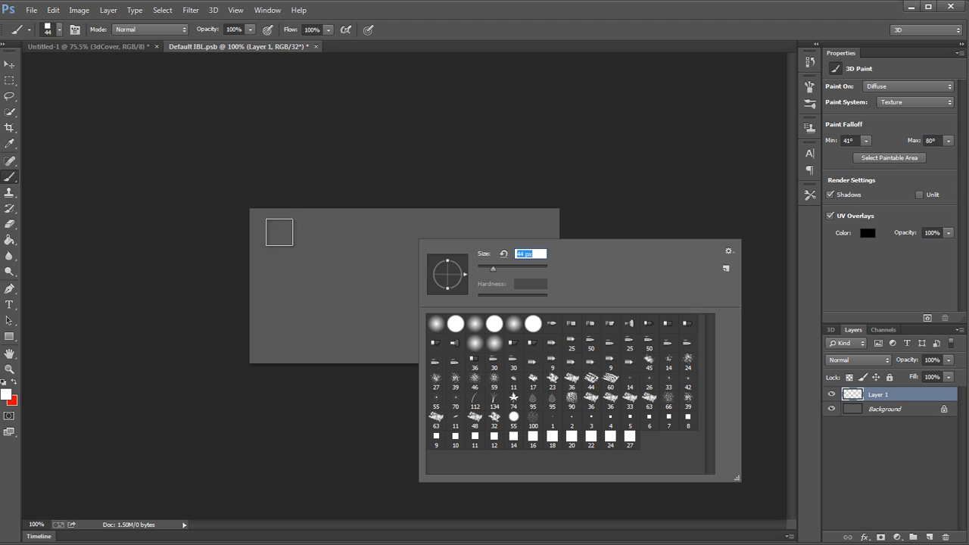
key("bracketleft")
left_click_drag(278, 236, 640, 241)
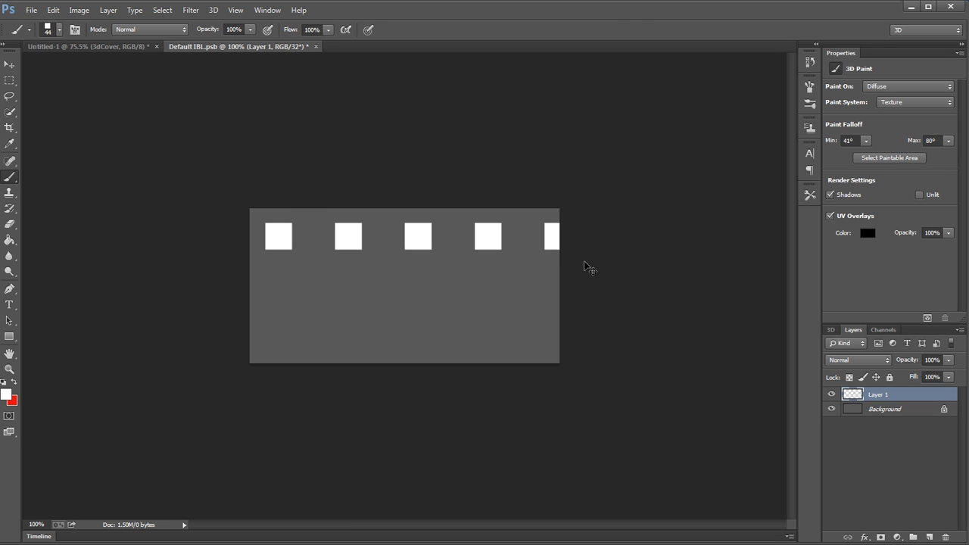
key("ctrl+z")
mouse_move(287, 233)
left_mouse_down()
mouse_move(607, 236)
mouse_move(572, 236)
left_mouse_up()
key("e")
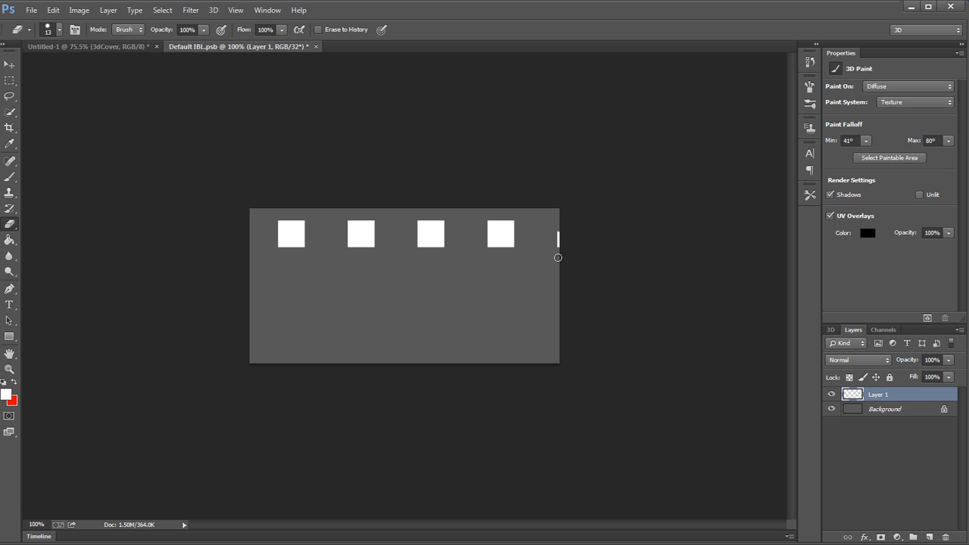
Step: Duplicate the row of white squares into the lower part of the texture and squash the copy vertically into thin rectangles
key("m")
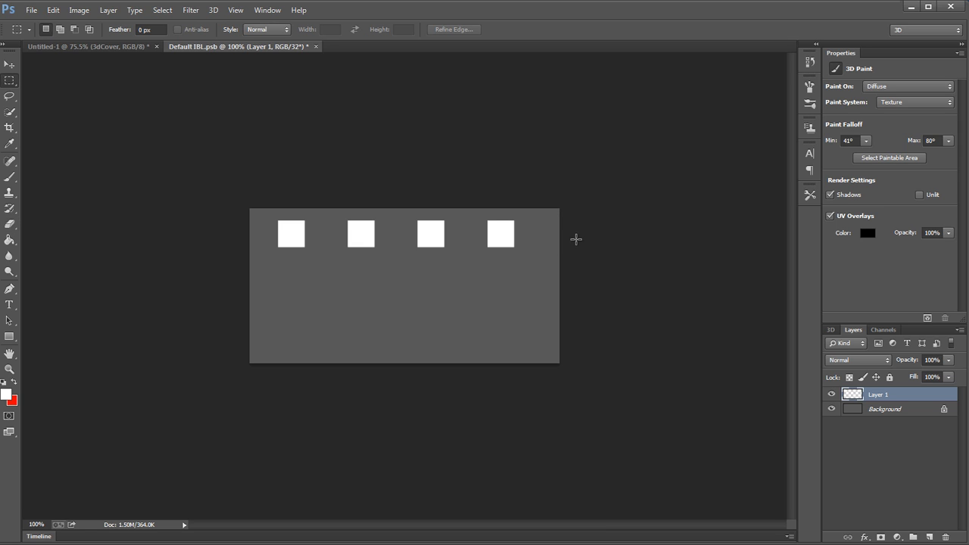
left_click_drag(493, 232, 506, 320)
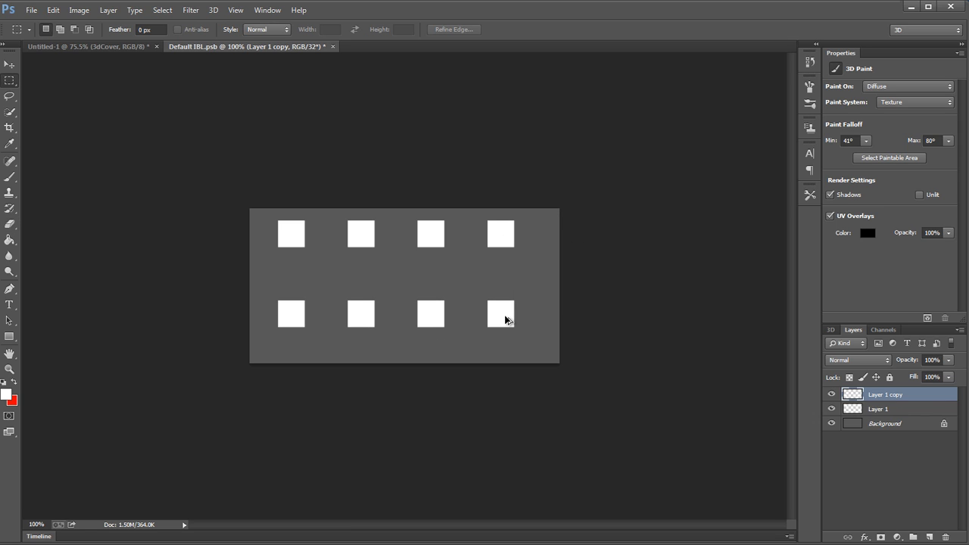
key("ctrl+t")
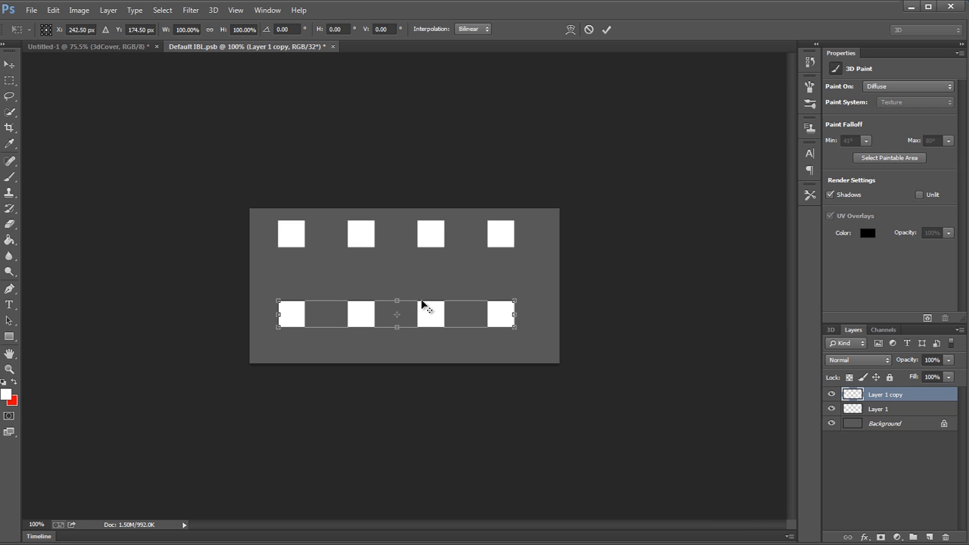
left_click_drag(420, 298, 488, 300)
key("Return")
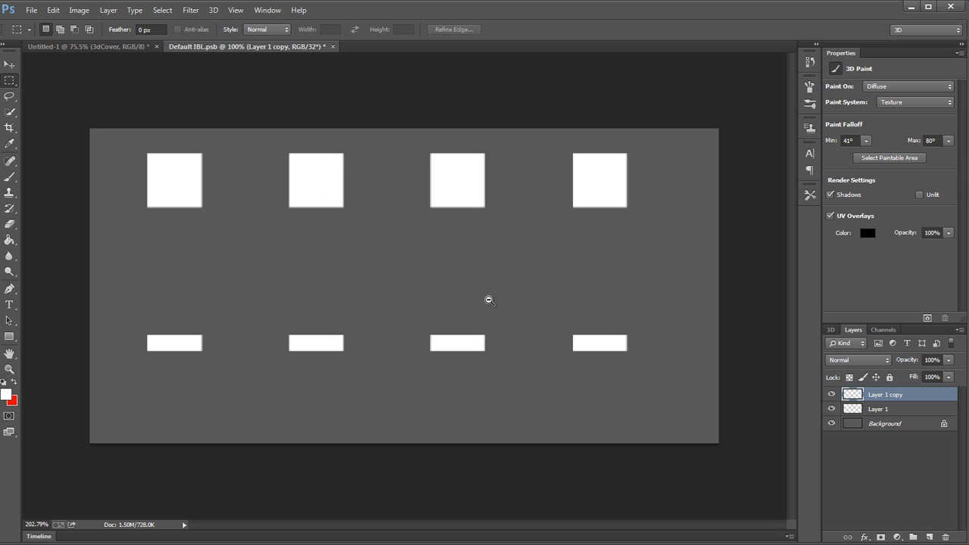
Step: Merge the two layers of white shapes into one and apply a Gaussian Blur with a 7.4 pixel radius
key("ctrl+e")
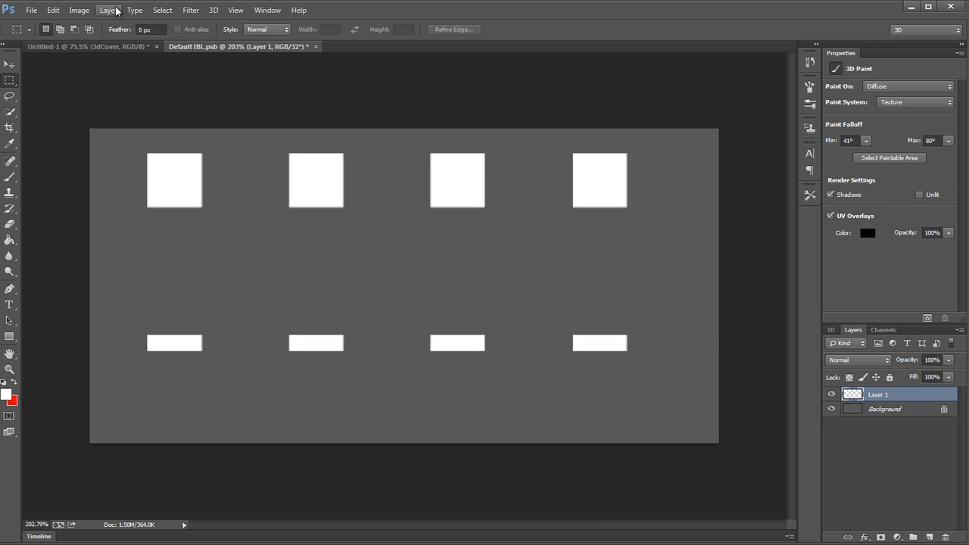
left_click(190, 10)
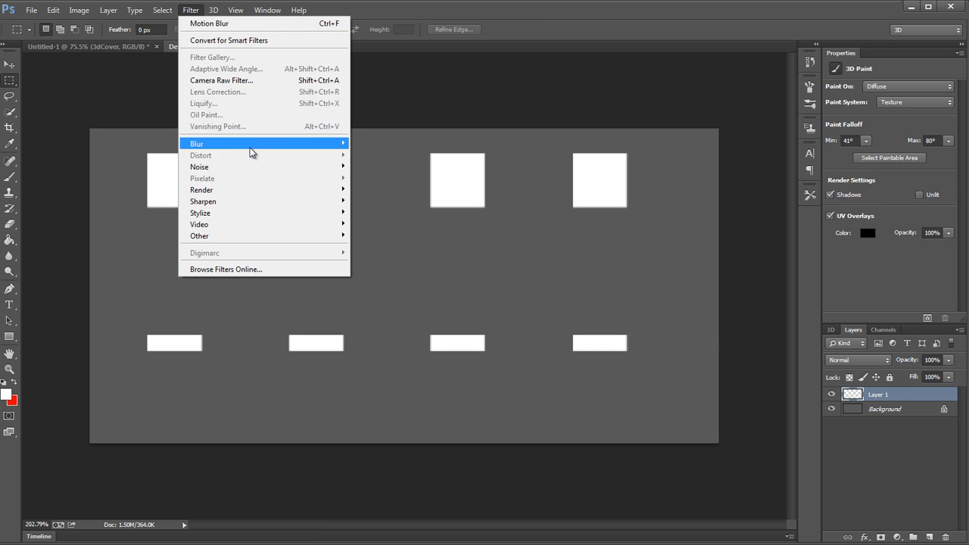
mouse_move(316, 144)
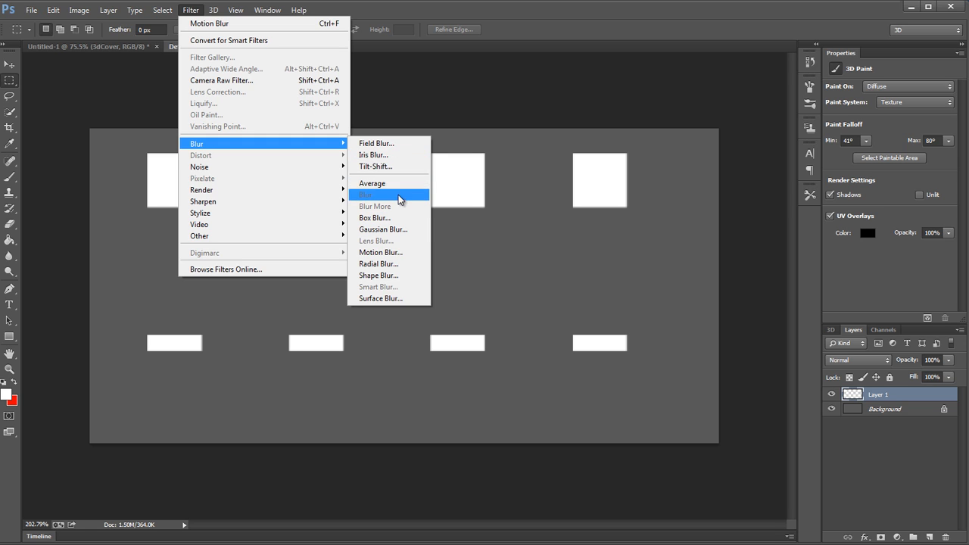
left_click(393, 228)
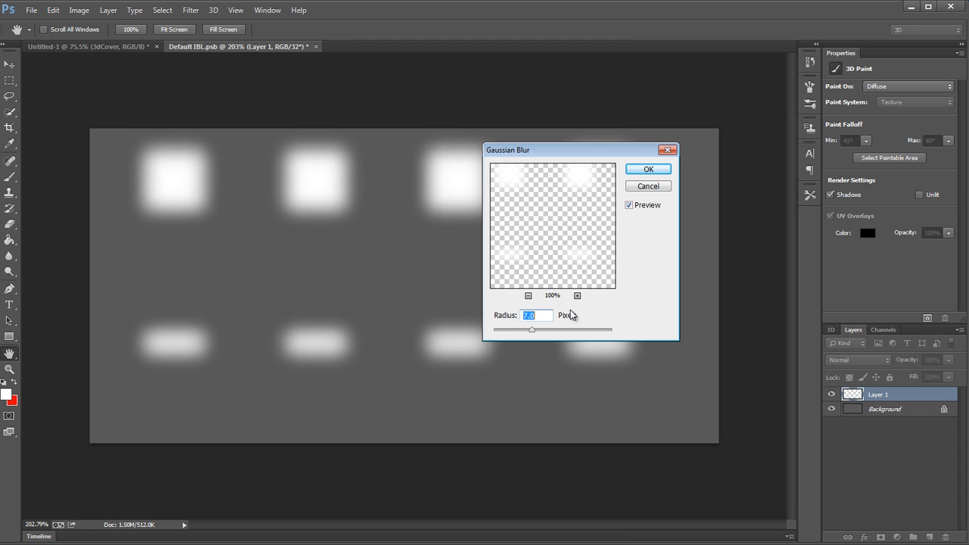
left_click(644, 168)
Step: Save the blurred Default IBL.psb light texture and close it to return to the book document
scroll(616, 205, "down", 3)
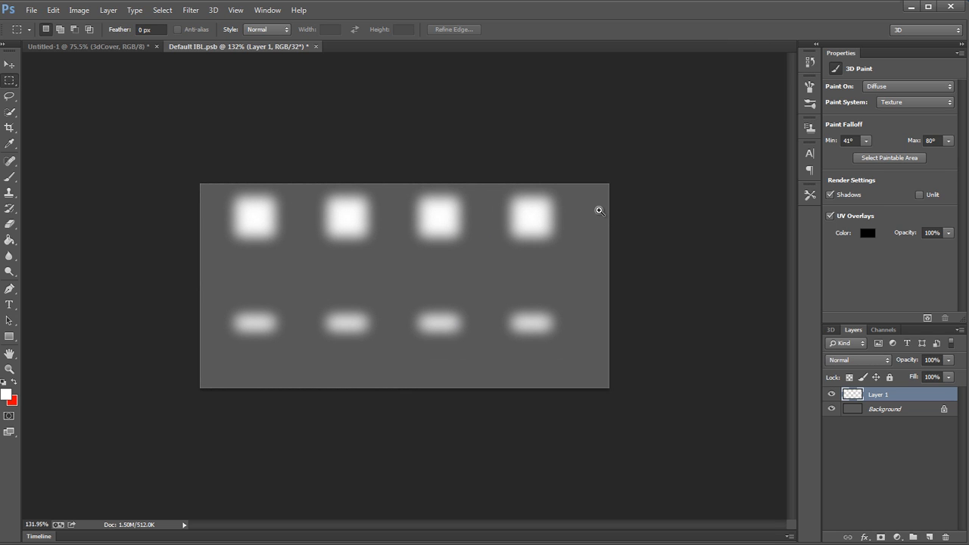
scroll(599, 211, "up", 2)
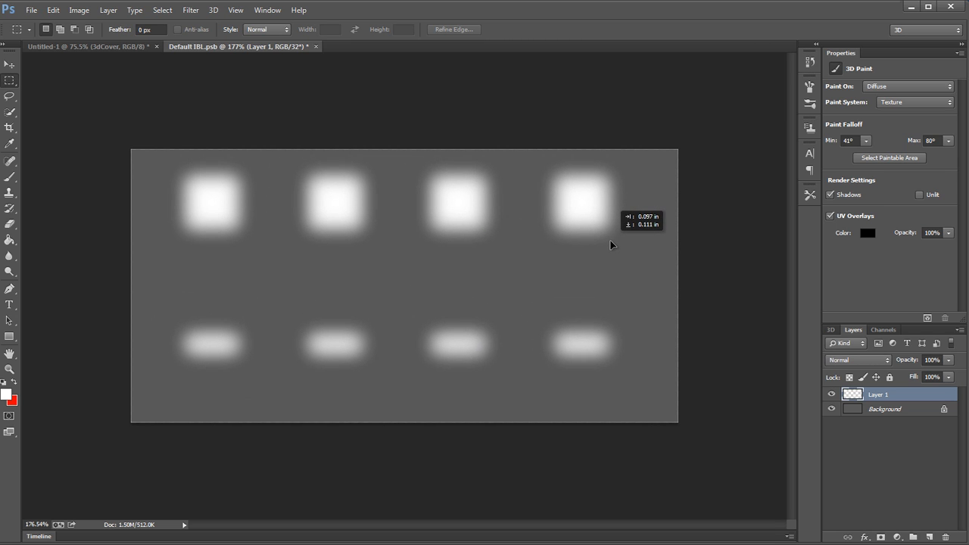
scroll(602, 231, "down", 1)
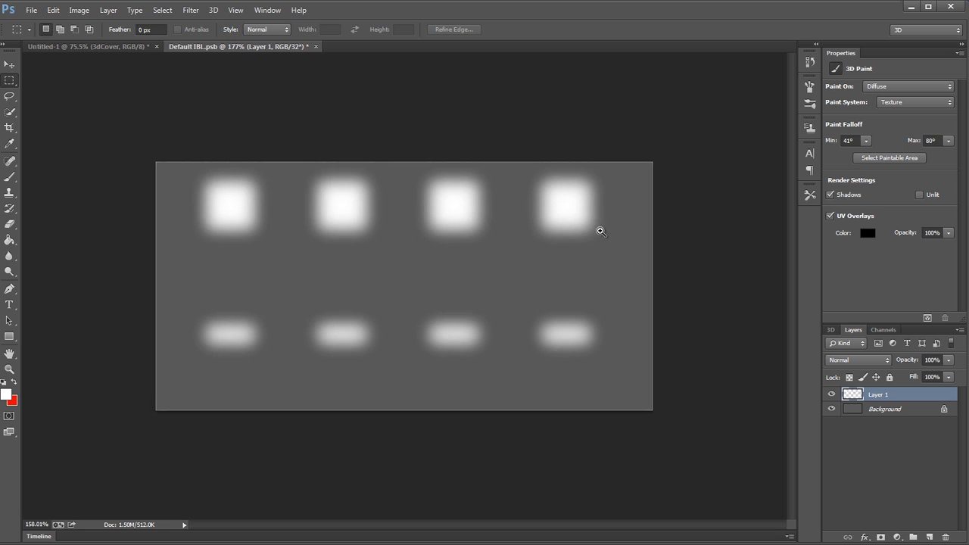
scroll(600, 231, "down", 2)
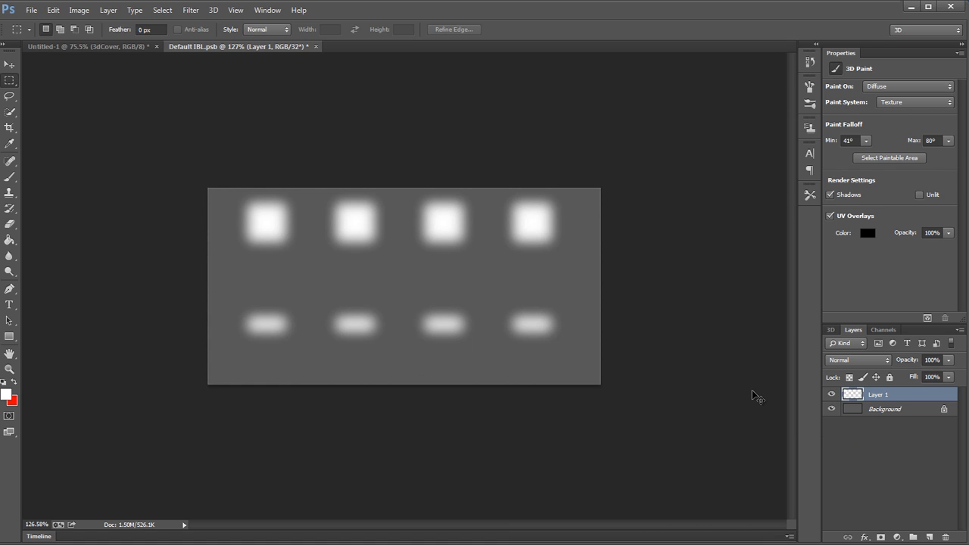
left_click_drag(238, 180, 219, 224)
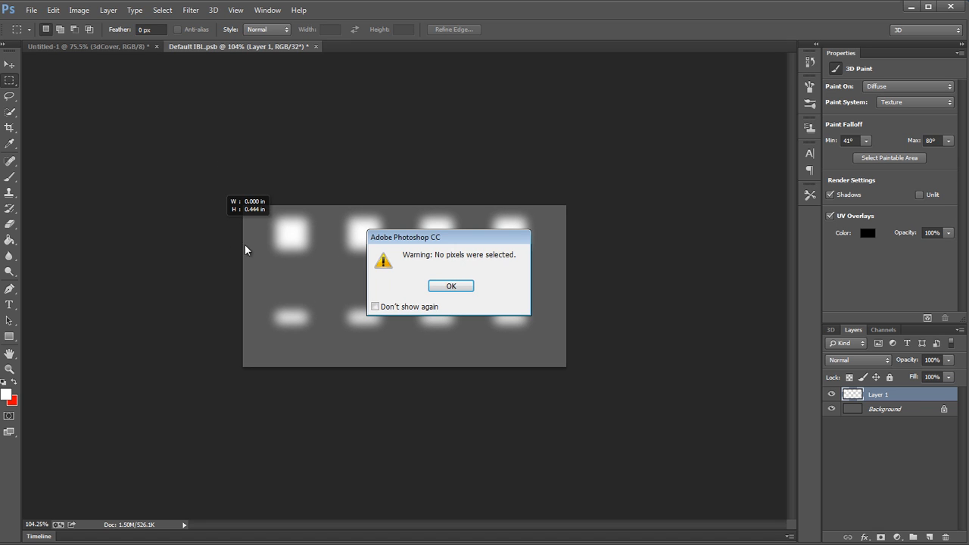
left_click(449, 286)
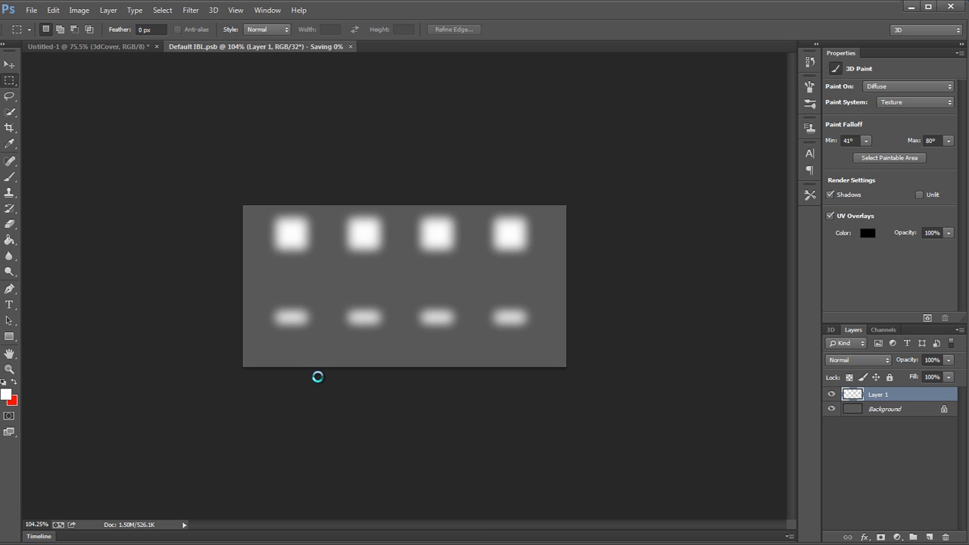
left_click(310, 47)
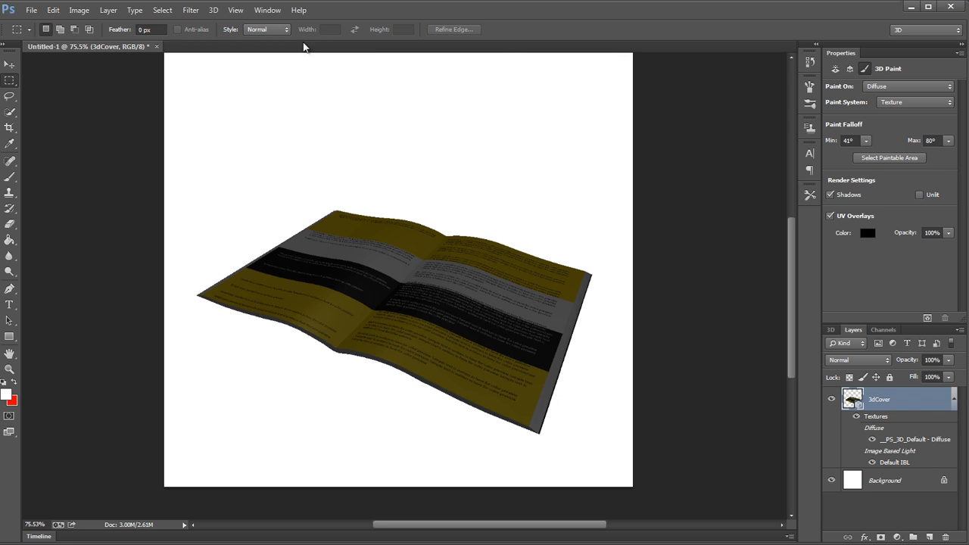
Step: Orbit the 3D camera around the book to inspect the new image-based lighting from above and from a low angle
key("v")
mouse_move(461, 167)
left_mouse_down()
mouse_move(465, 186)
mouse_move(506, 231)
mouse_move(478, 157)
left_mouse_up()
left_click_drag(581, 104, 446, 151)
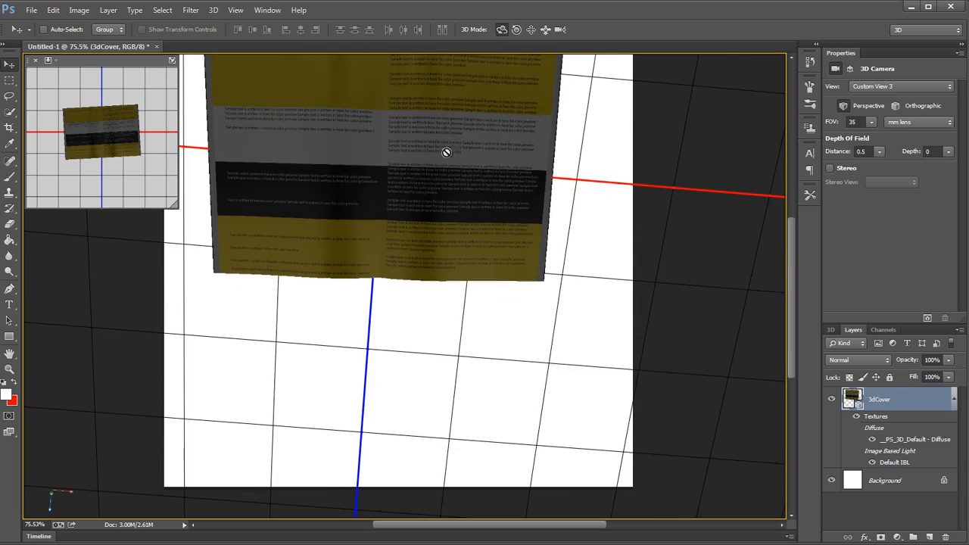
left_click_drag(458, 324, 473, 299)
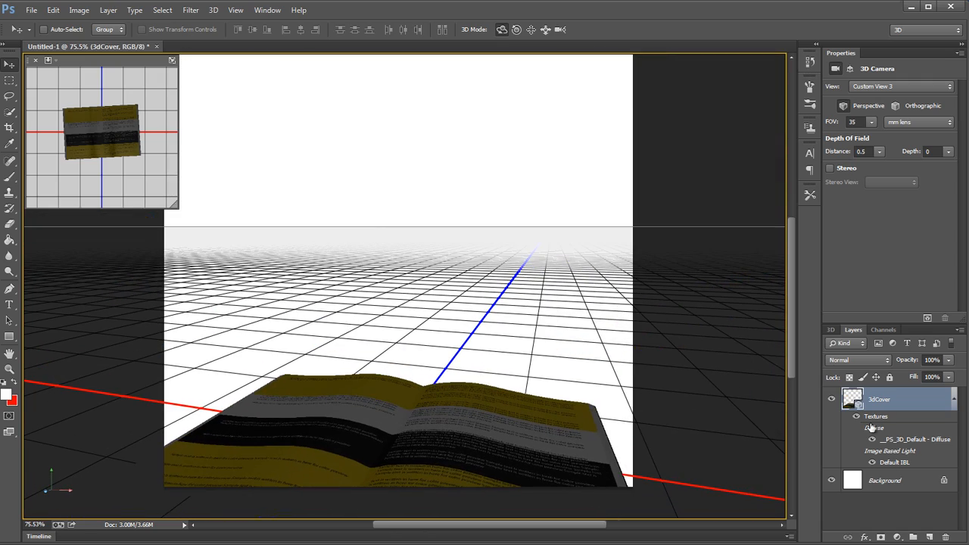
Step: Restore the MainView camera and run a test render of the book, stopping it early
left_click(830, 330)
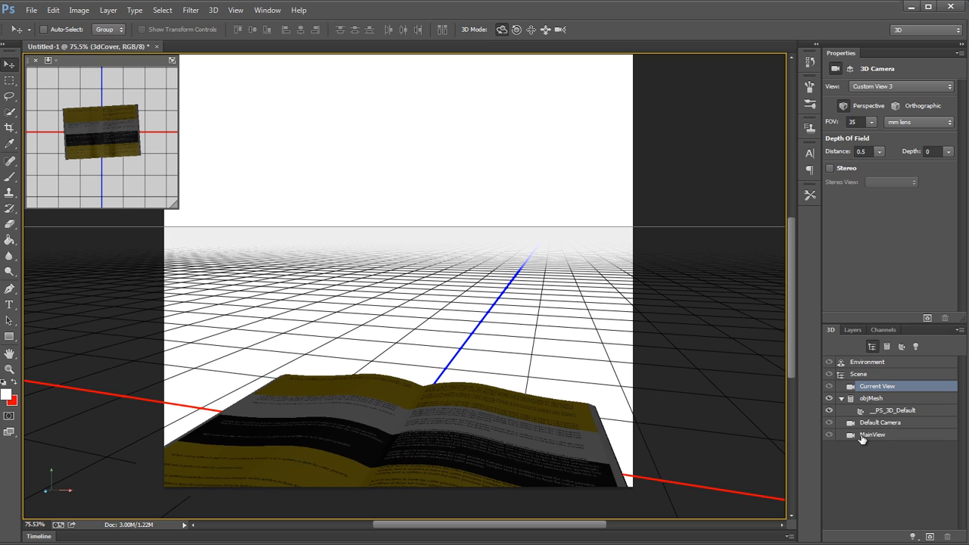
left_click(852, 437)
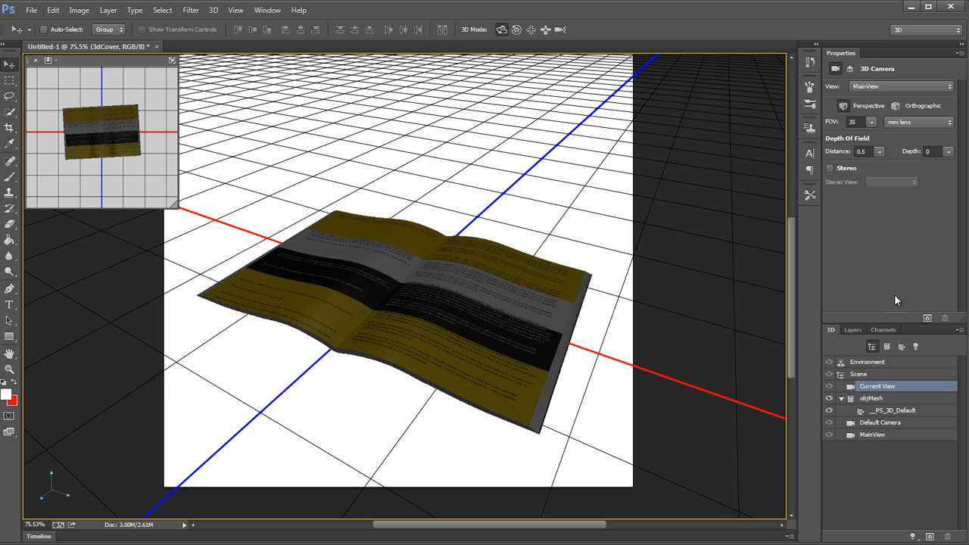
left_click(925, 318)
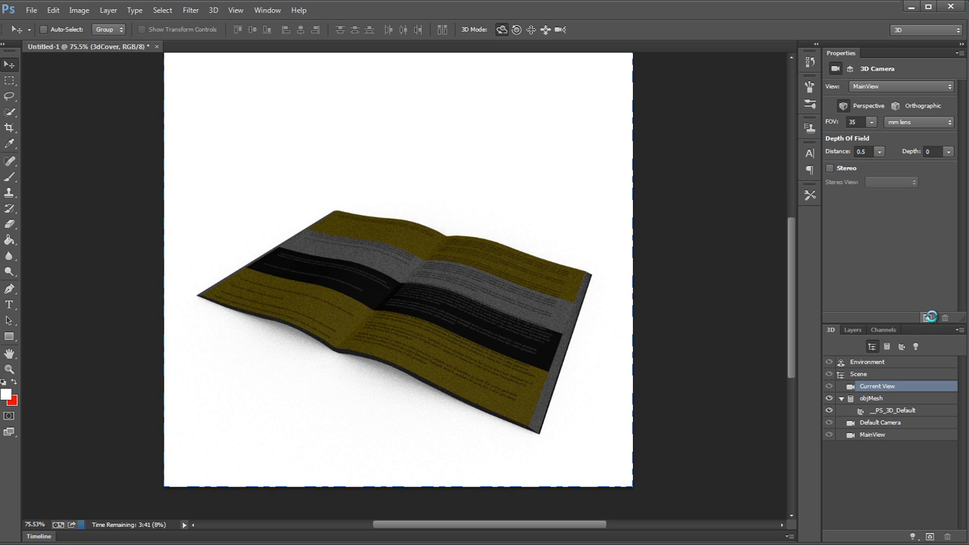
key("Escape")
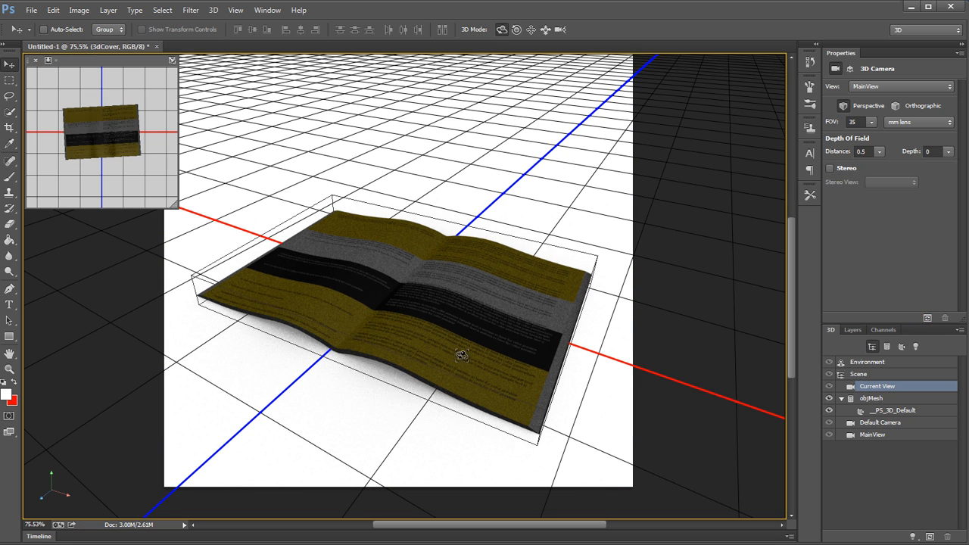
Step: Try stronger image-based light intensities in the environment settings and reset the intensity to 100%
left_click(896, 365)
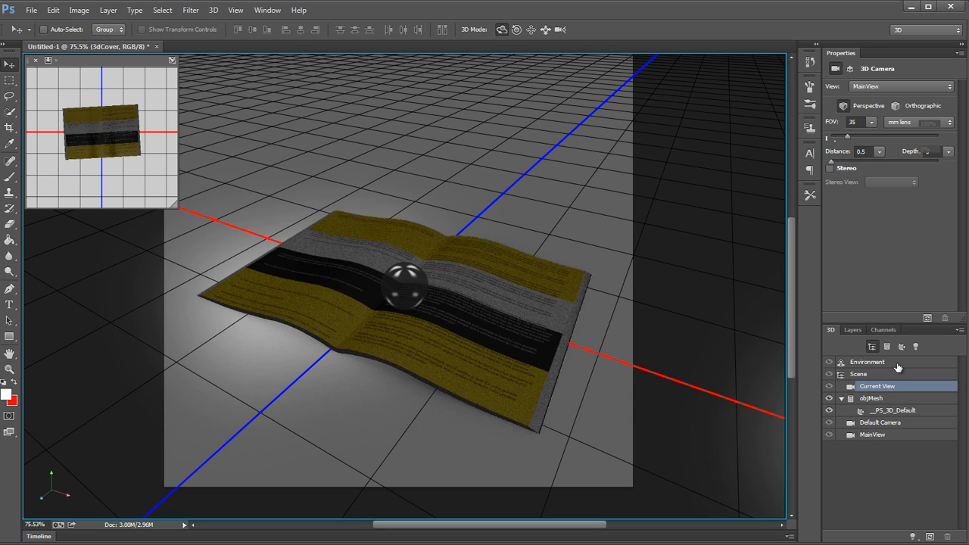
left_click(569, 184)
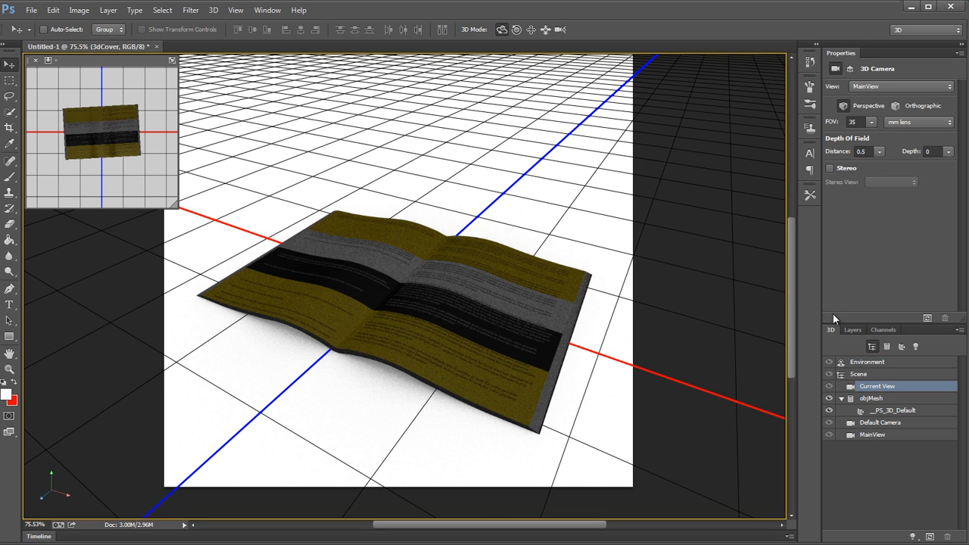
left_click(913, 368)
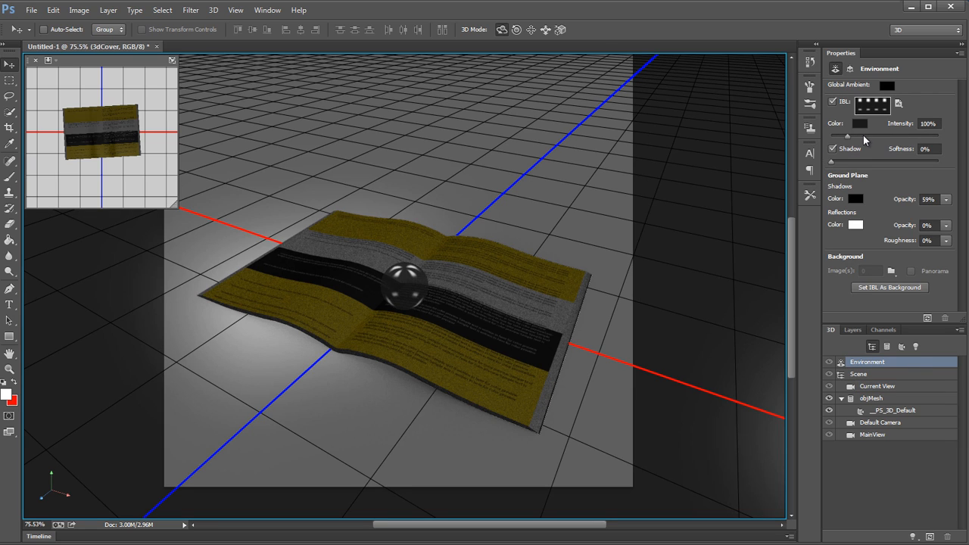
left_click_drag(864, 138, 869, 137)
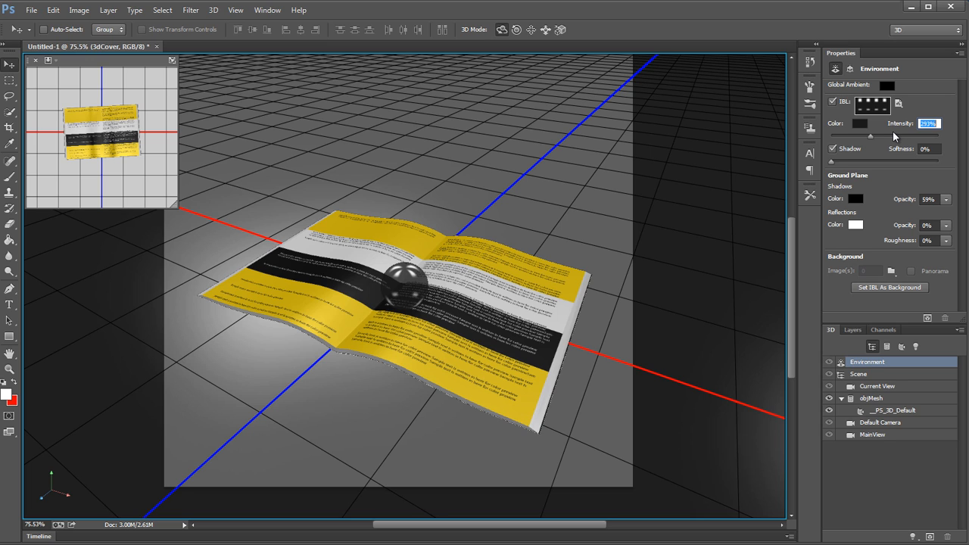
left_click(850, 136)
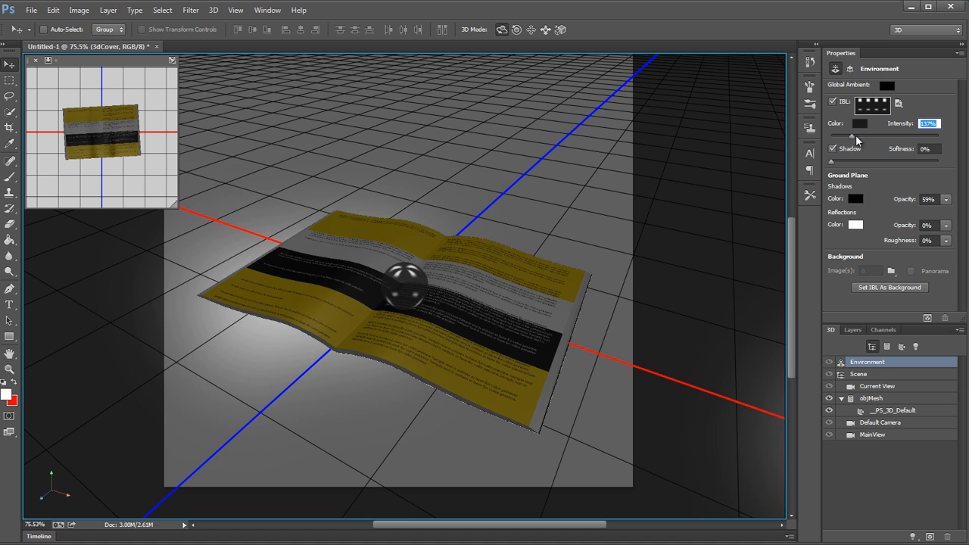
type("100")
key("Return")
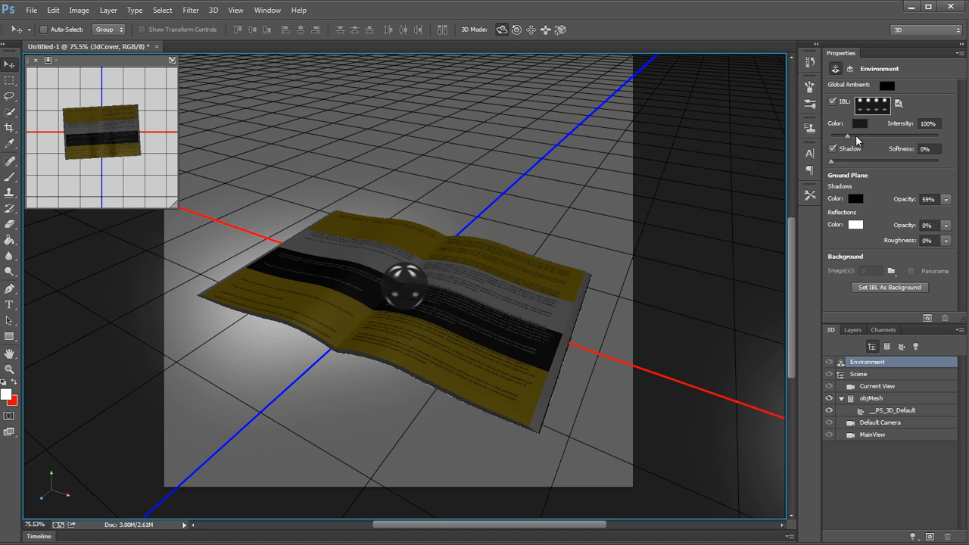
left_click(551, 159)
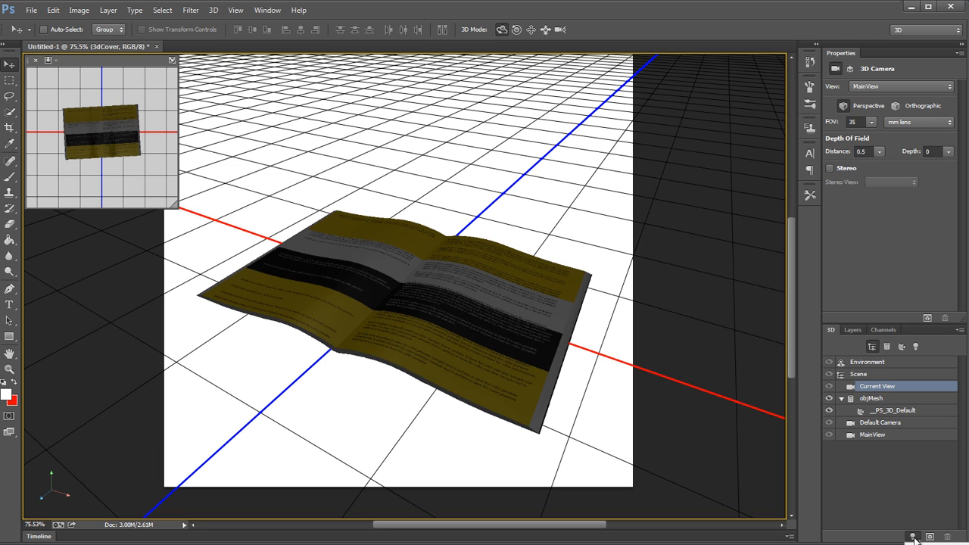
Step: Add a point light to the scene and slide it slightly backward near the book's front edge
left_click(932, 544)
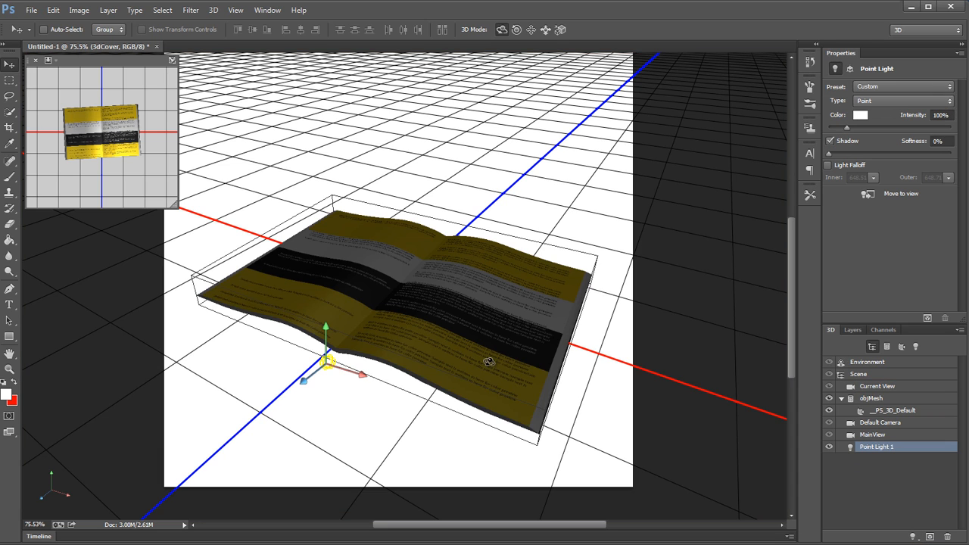
left_click(545, 30)
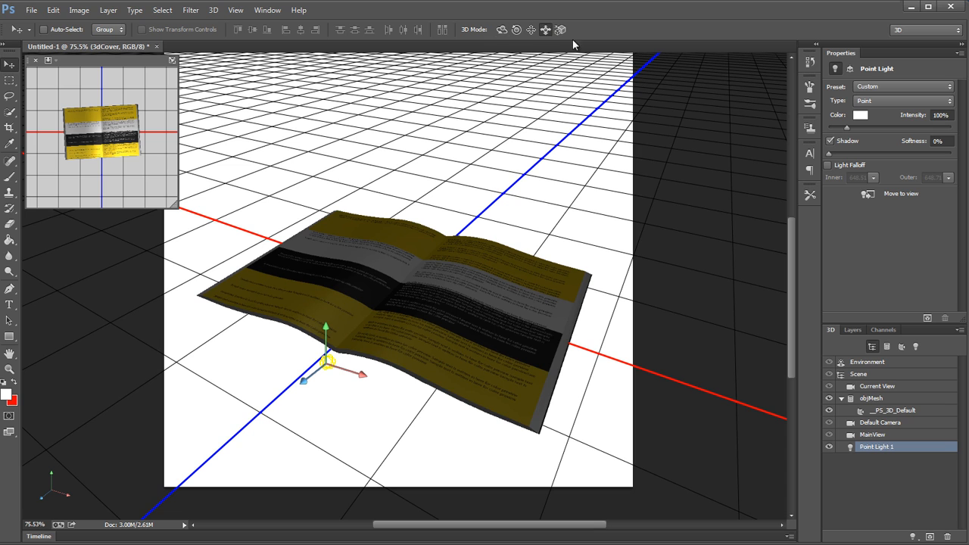
left_click_drag(592, 208, 576, 176)
left_click(644, 334)
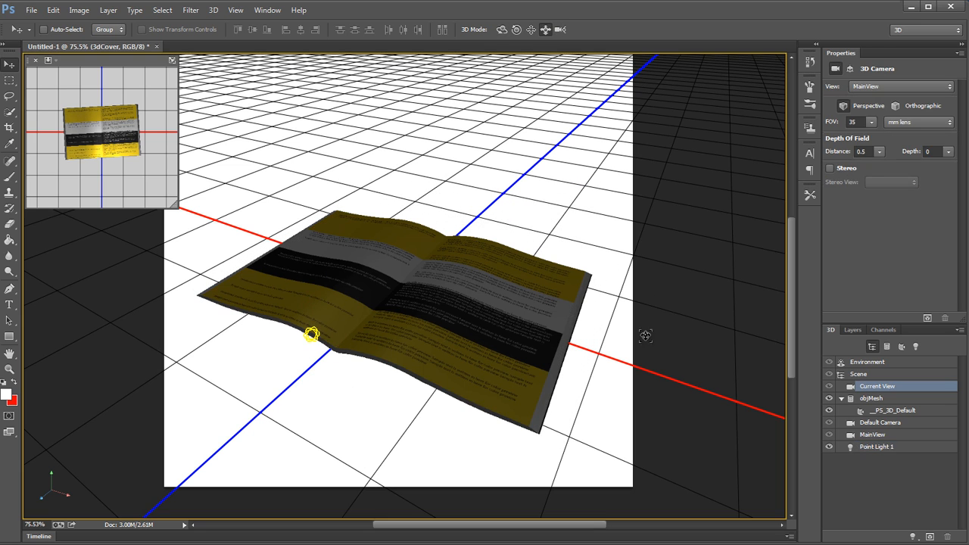
Step: Move the point light from the front of the book to beyond the far corner of its right-hand page
left_click_drag(634, 389, 619, 33)
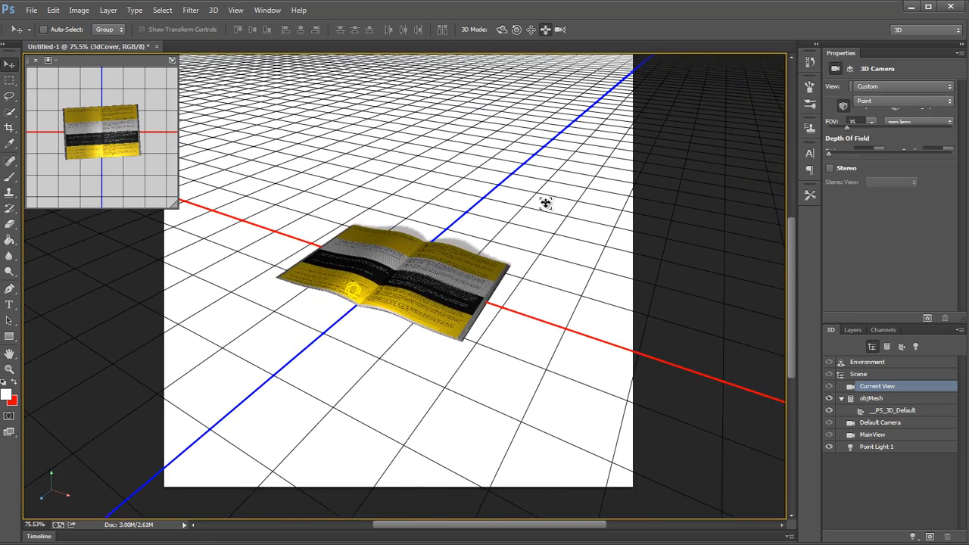
left_click(503, 31)
left_click_drag(515, 148, 568, 155)
left_click(525, 144)
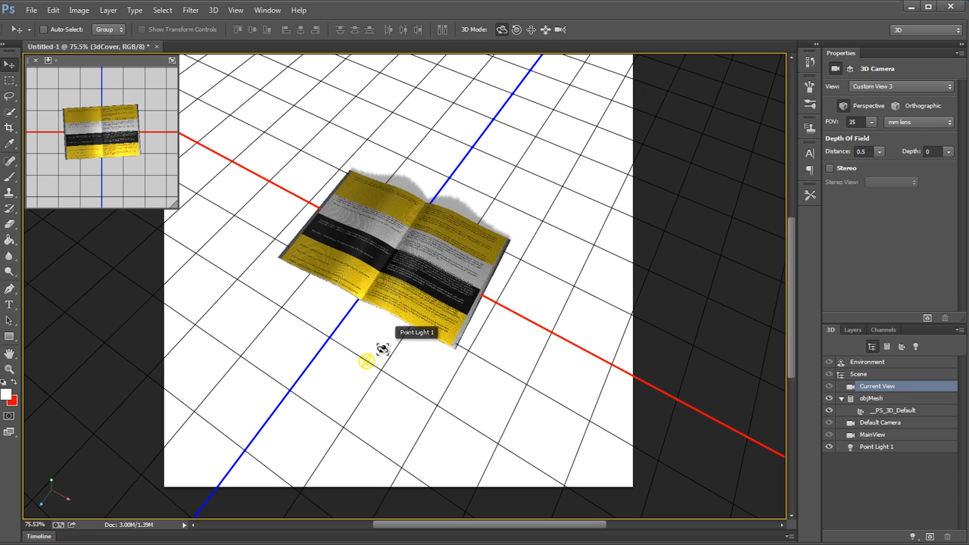
left_click(368, 358)
left_click_drag(344, 391, 484, 219)
left_click_drag(535, 176, 650, 227)
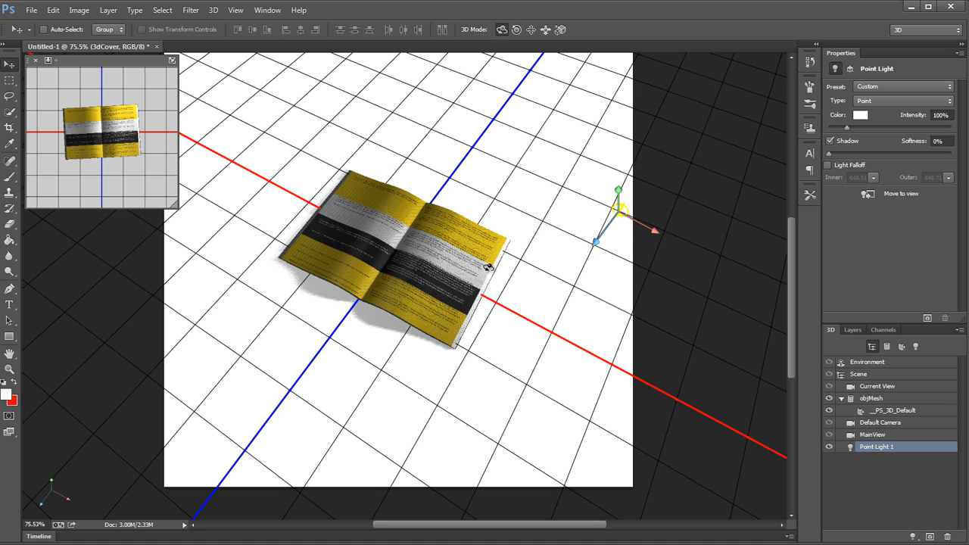
Step: Check the book's lighting and shadows from low camera angles and return to the MainView camera
left_click_drag(514, 368, 470, 310)
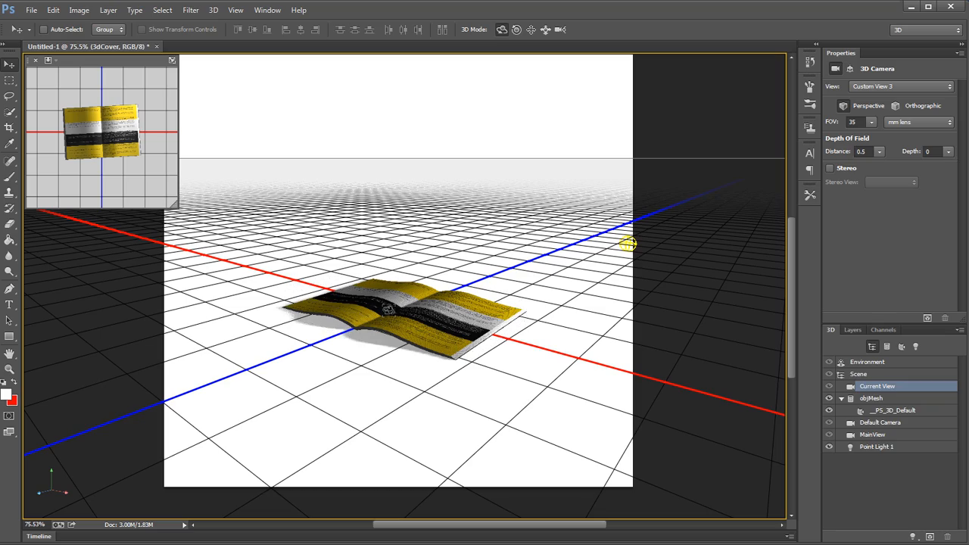
left_click_drag(566, 391, 636, 392)
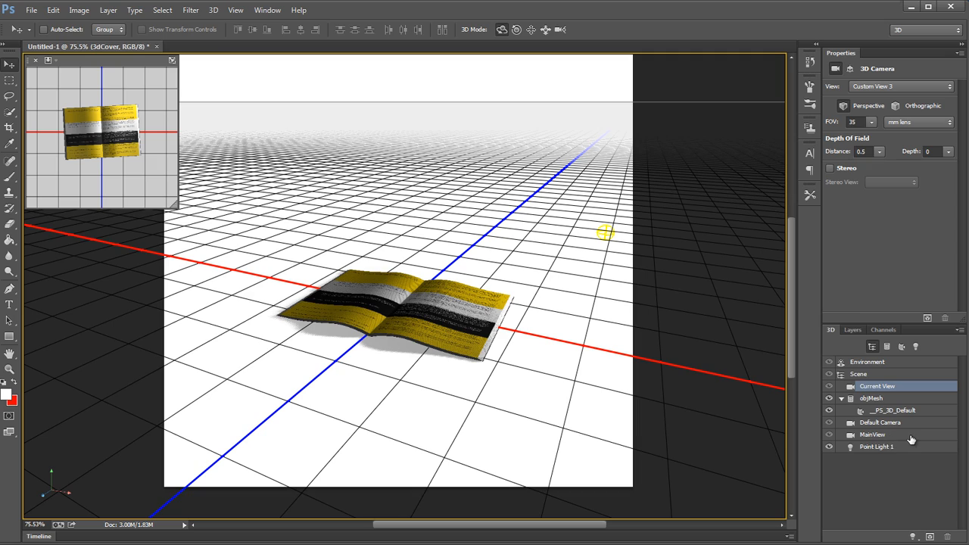
left_click(910, 436)
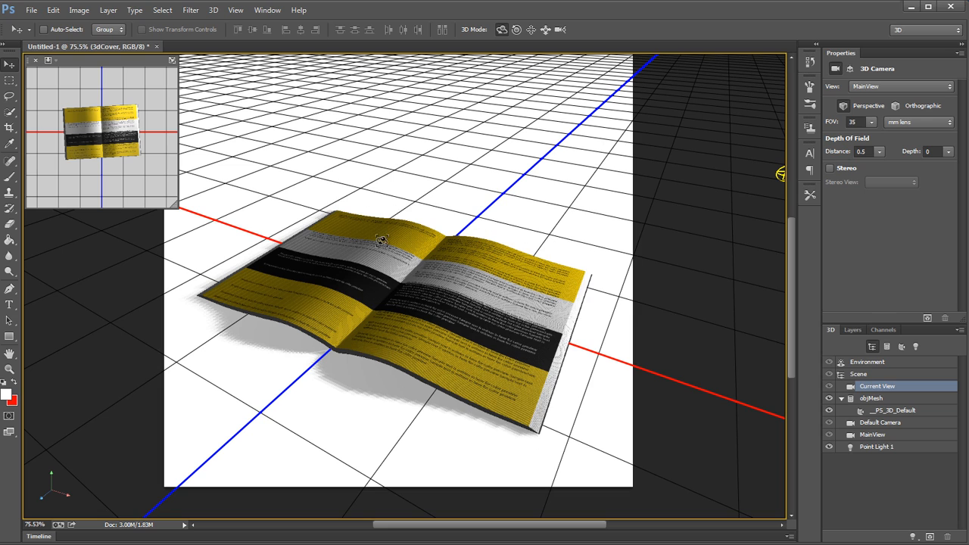
Step: Select the point light and examine the shading on the book's pages up close
left_click(778, 171)
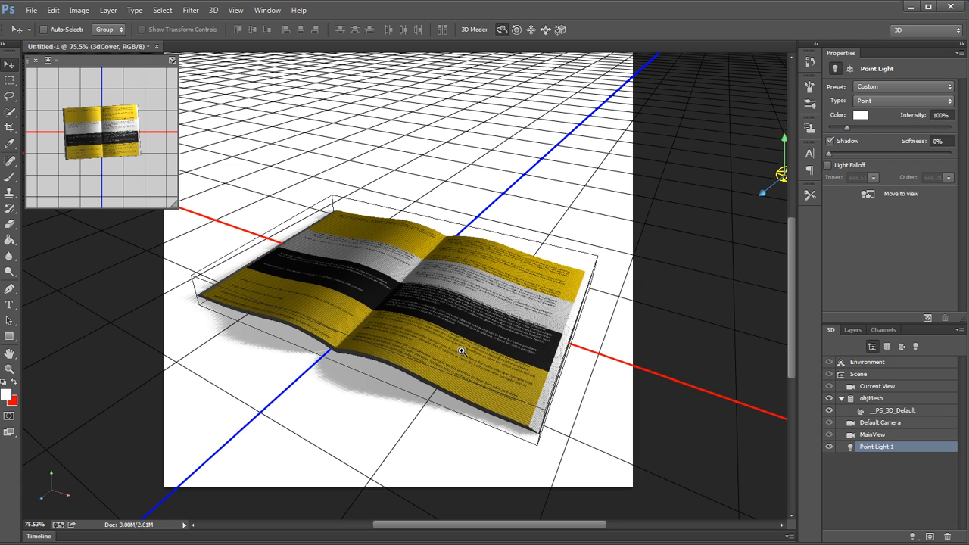
left_click_drag(461, 351, 443, 334)
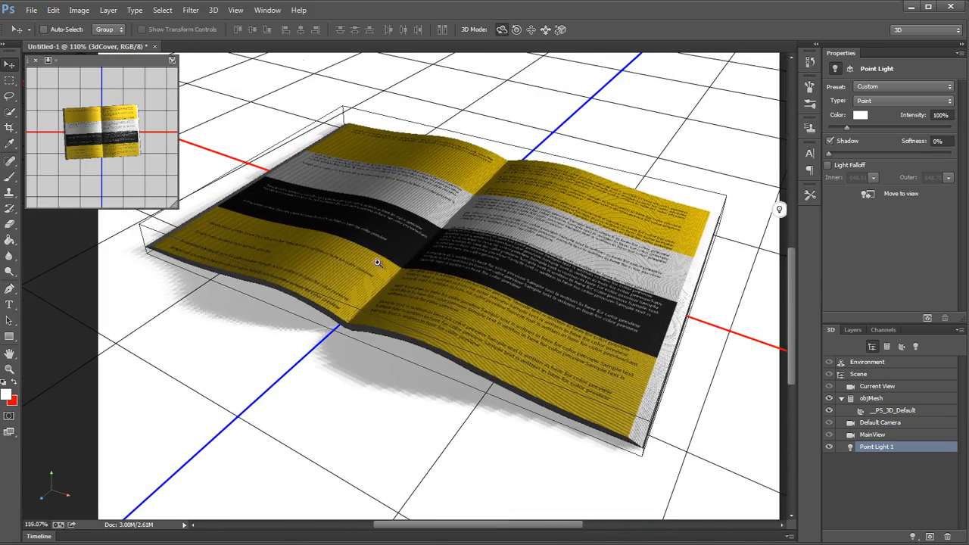
left_click_drag(377, 261, 455, 258)
left_click_drag(542, 345, 583, 338)
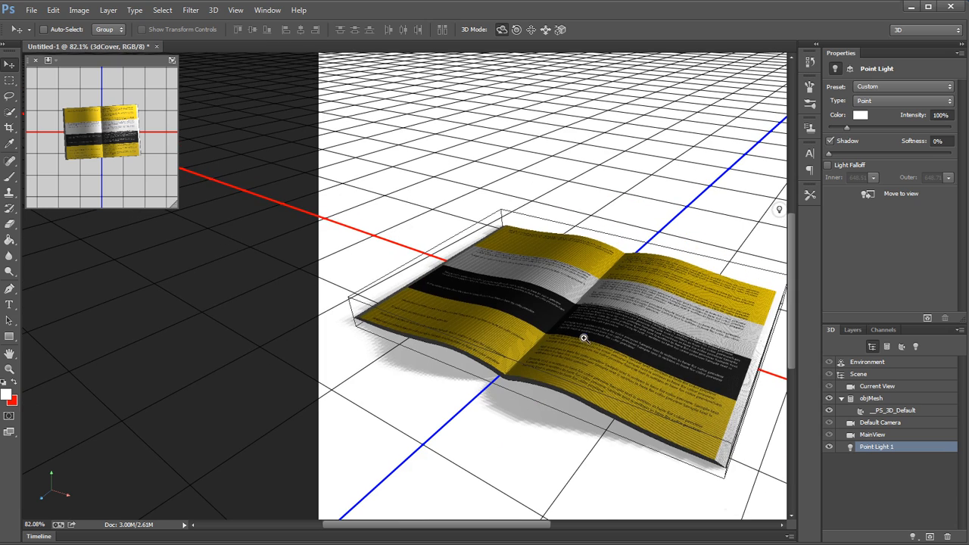
key("ctrl+minus")
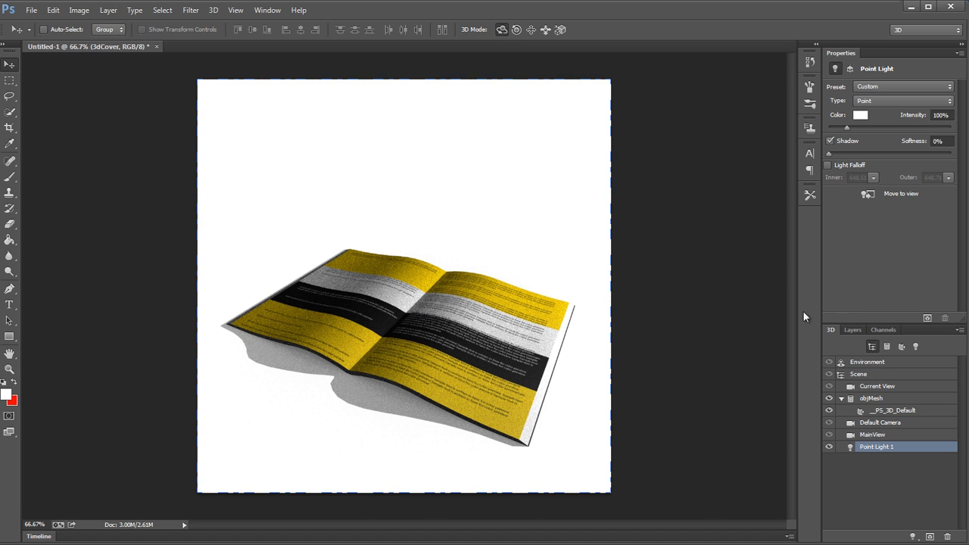
Step: Raise the point light slightly along its Y axis and inspect the shading on the right-hand page
left_click(554, 246)
left_click(747, 210)
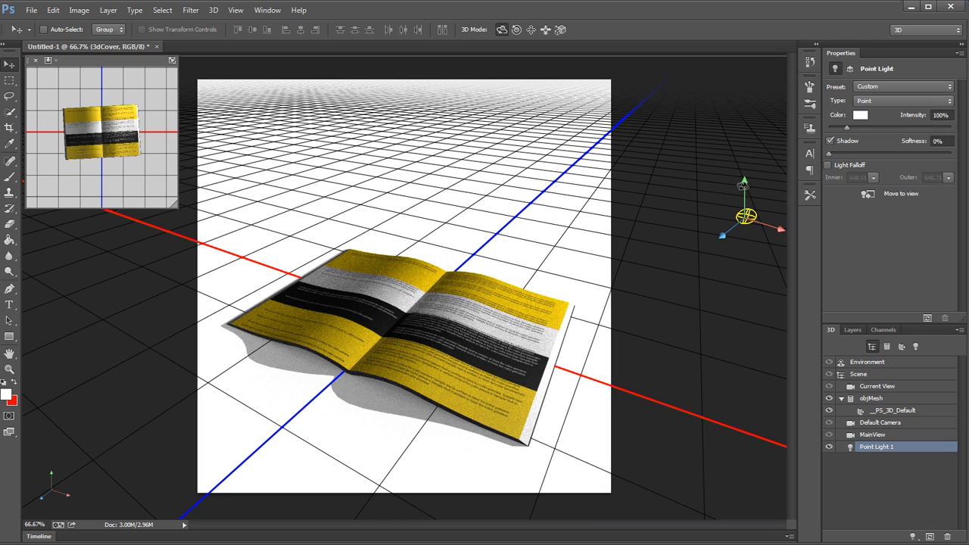
left_click_drag(743, 180, 745, 175)
left_click_drag(518, 341, 568, 336)
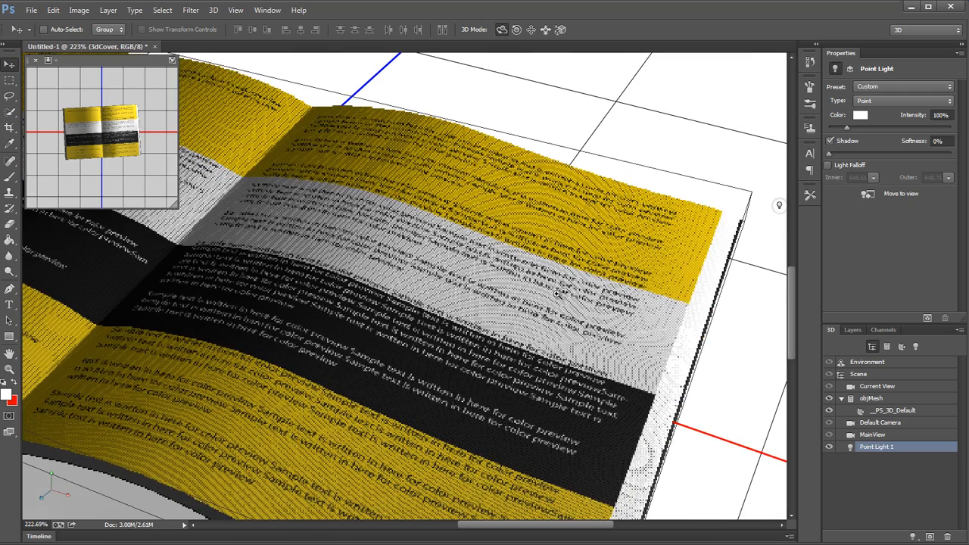
left_click_drag(529, 302, 518, 301)
left_click(518, 300, "alt")
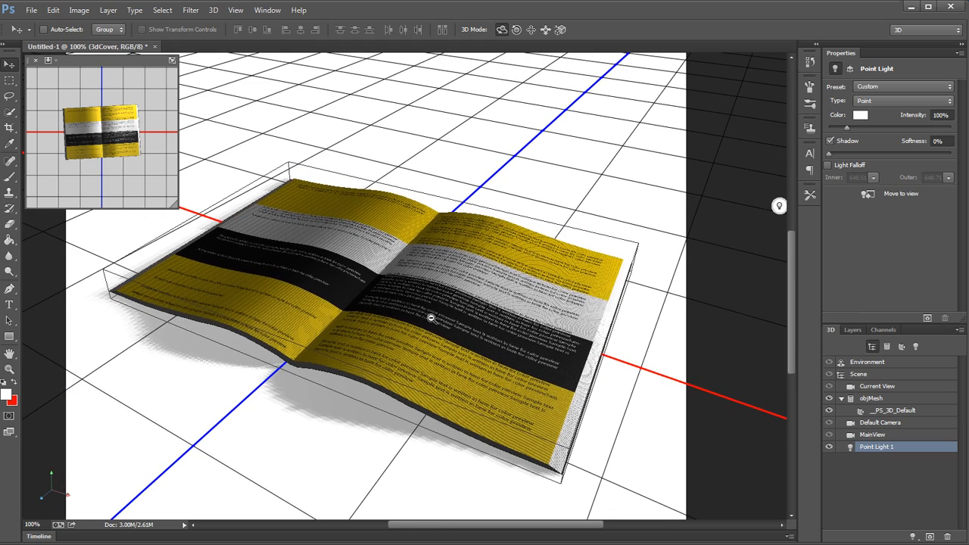
left_click(457, 323, "alt")
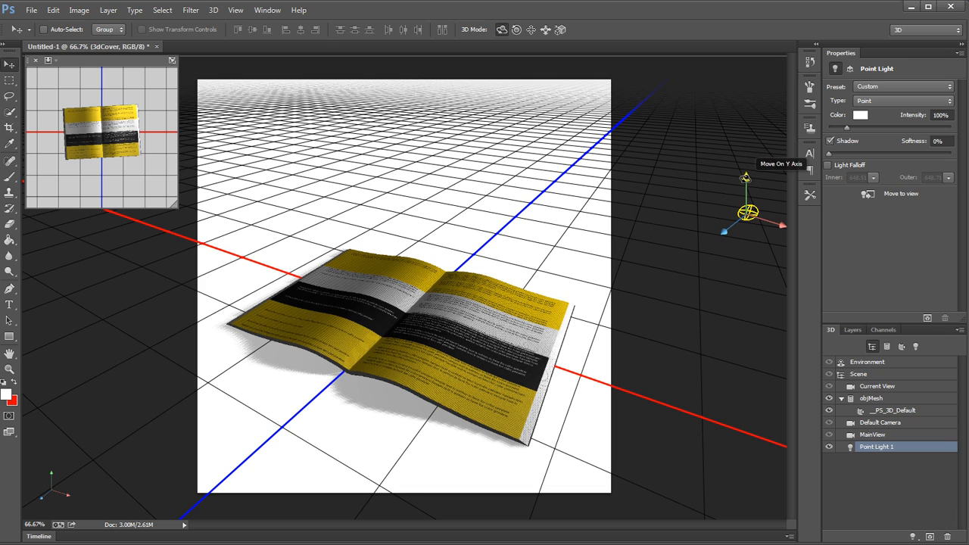
Step: Try raising the point light about 247 units along its Y axis and undo the move
left_click_drag(747, 177, 728, 50)
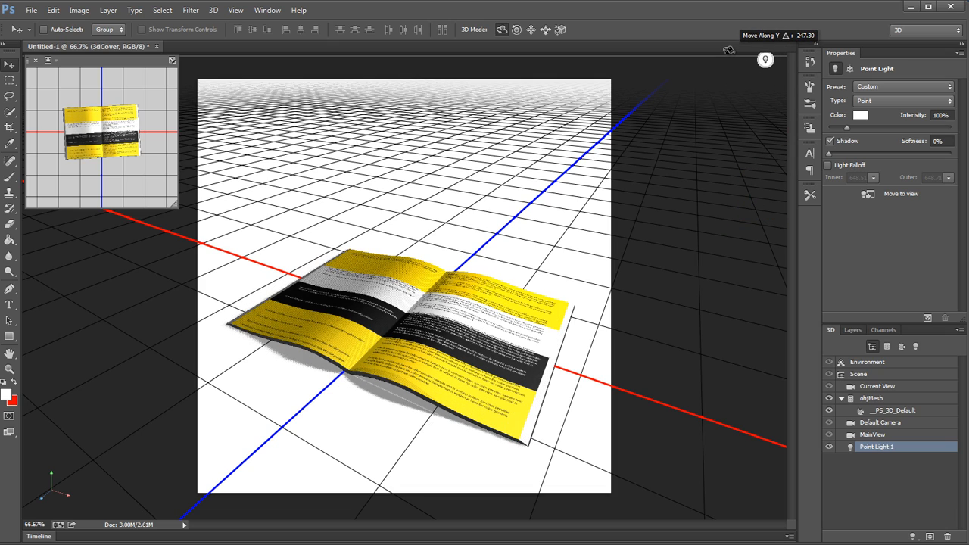
left_click_drag(487, 398, 555, 394)
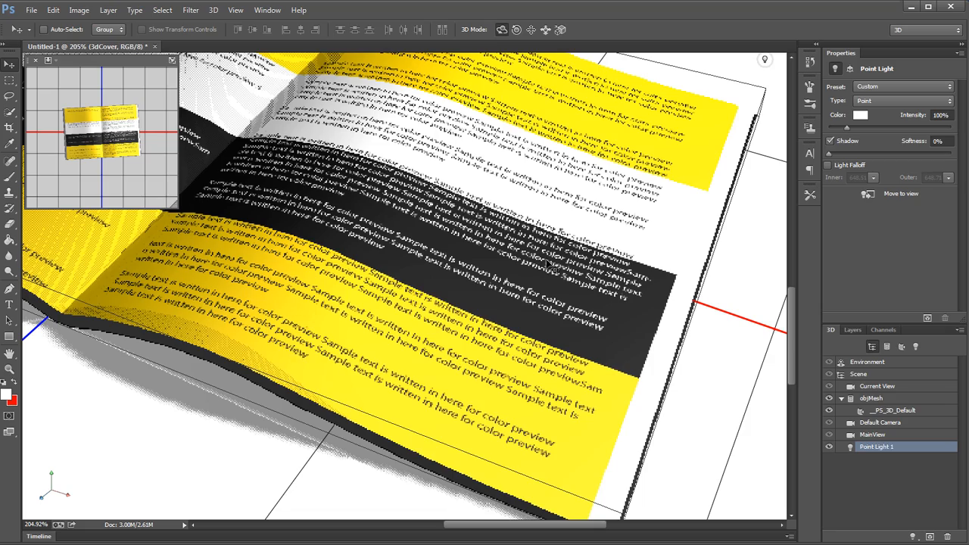
key("ctrl+z")
left_click_drag(603, 276, 677, 253)
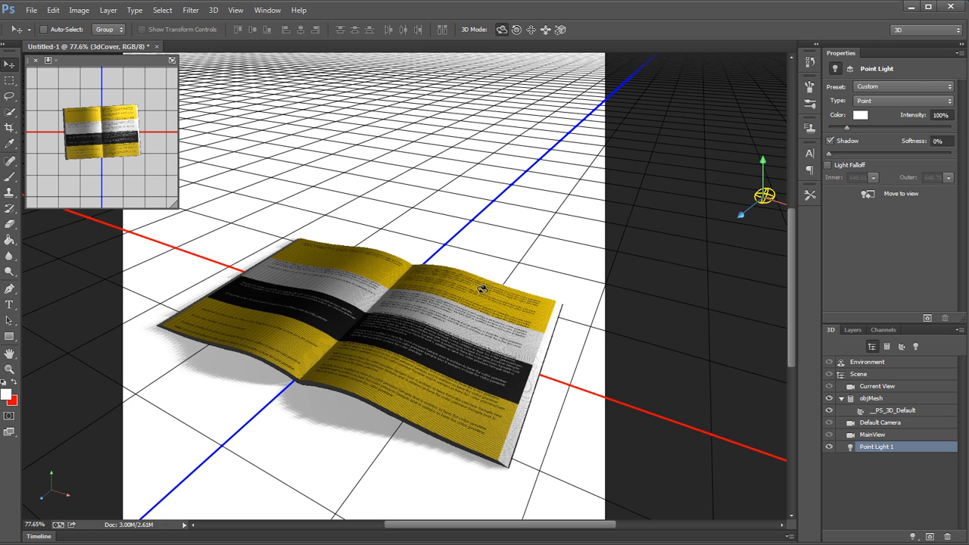
Step: Turn off Catch Shadows for the book mesh while keeping Cast Shadows enabled
left_click(482, 290)
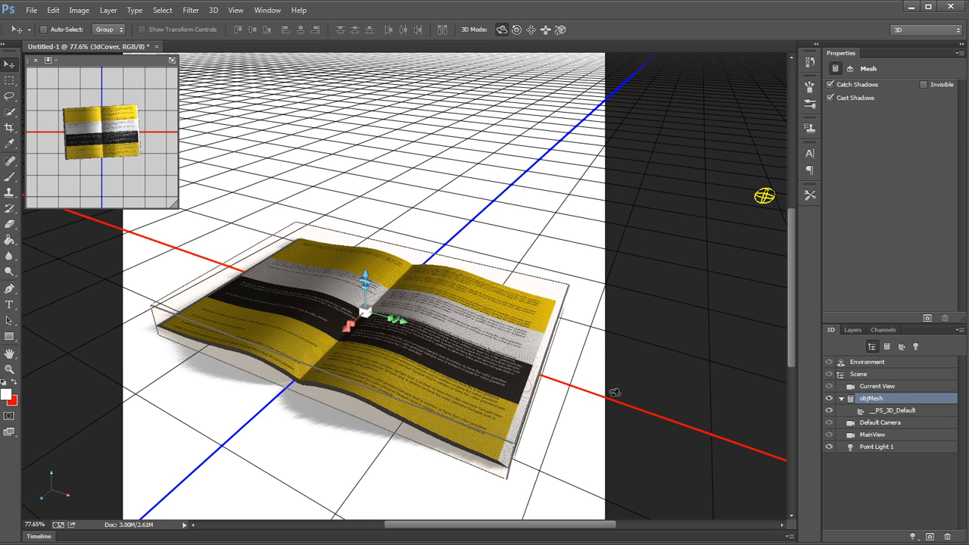
left_click(830, 85)
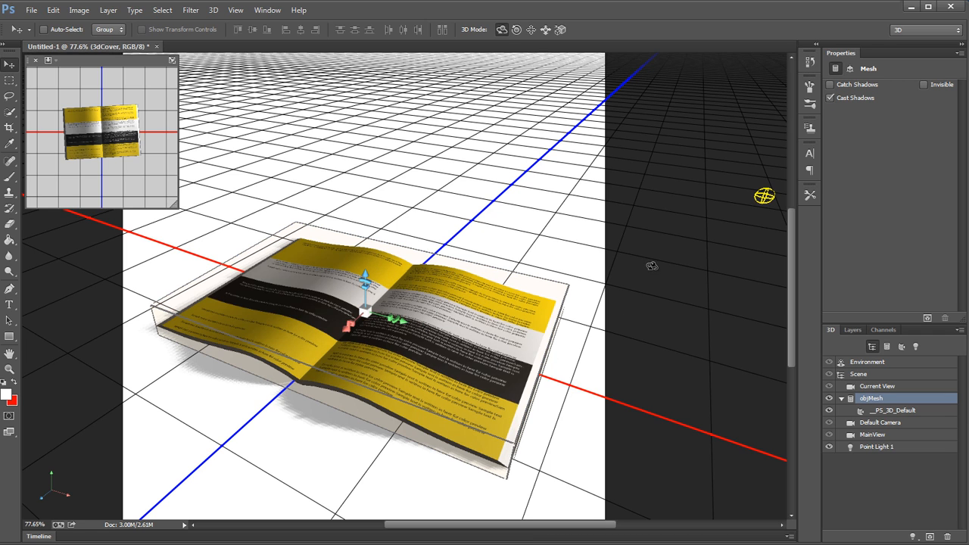
left_click(860, 99)
left_click(861, 100)
left_click(569, 164)
Step: Enable light falloff on the point light with an inner radius of 590.64 and an outer radius of 840.3
left_click(756, 208)
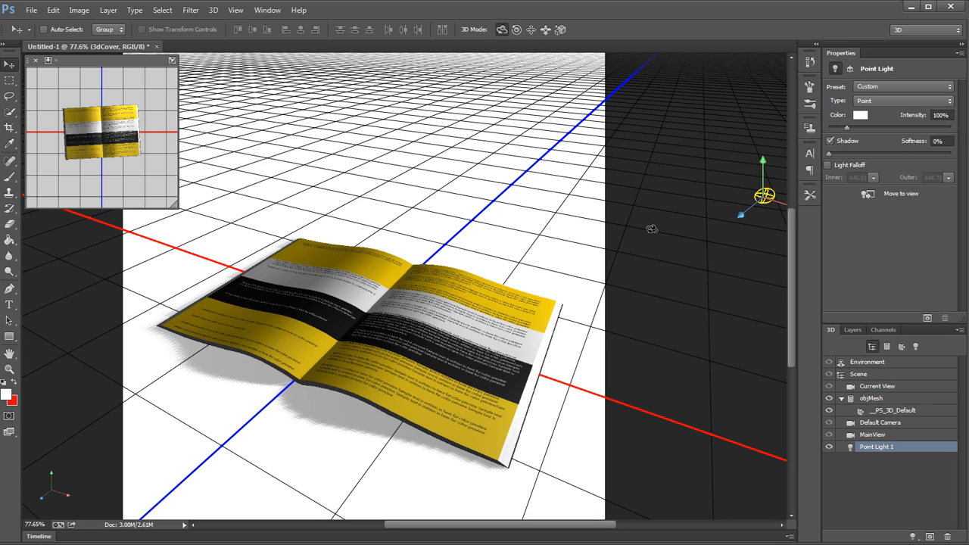
left_click(828, 165)
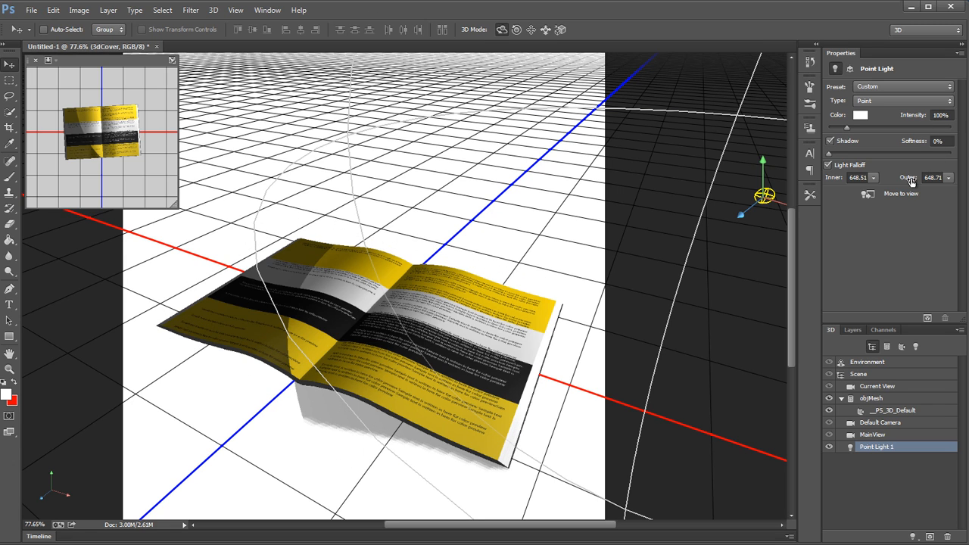
left_click(947, 177)
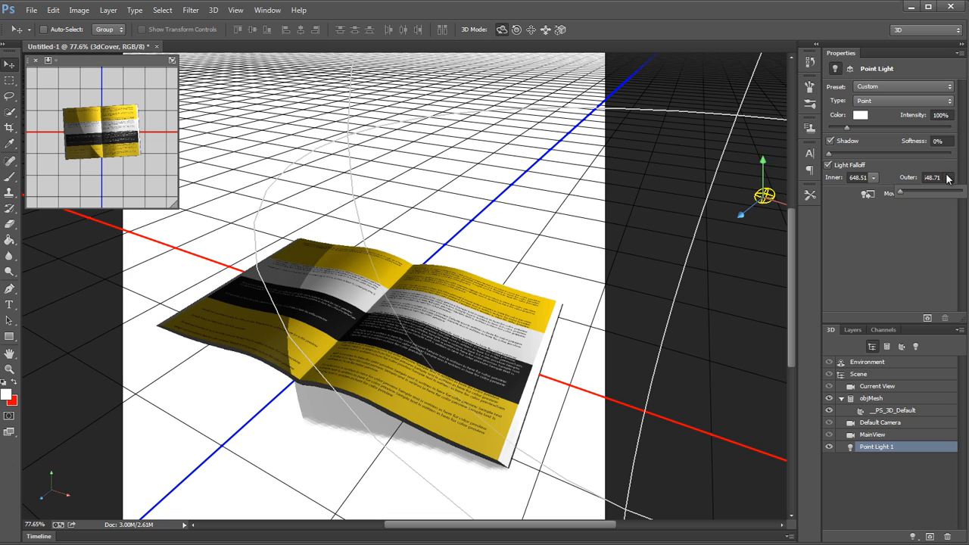
left_click(901, 191)
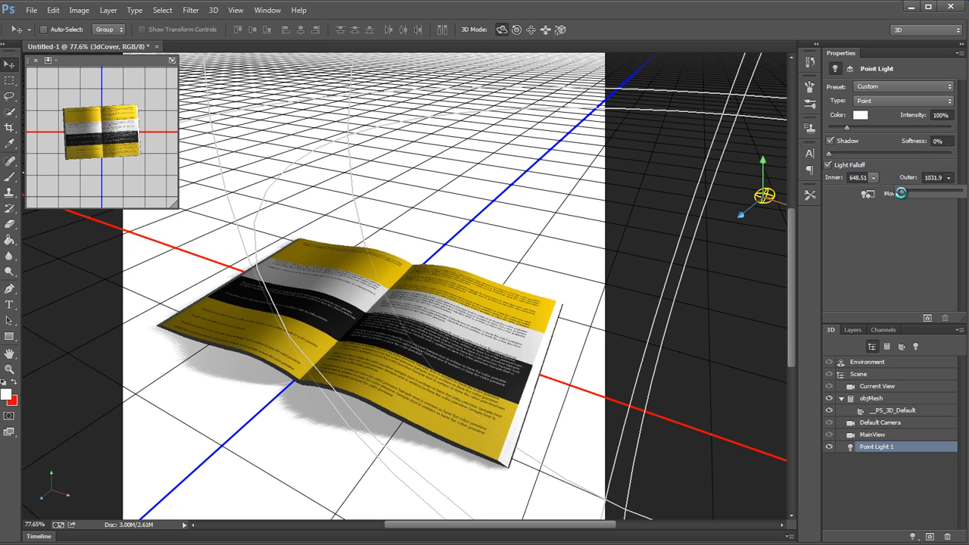
left_click_drag(901, 193, 899, 193)
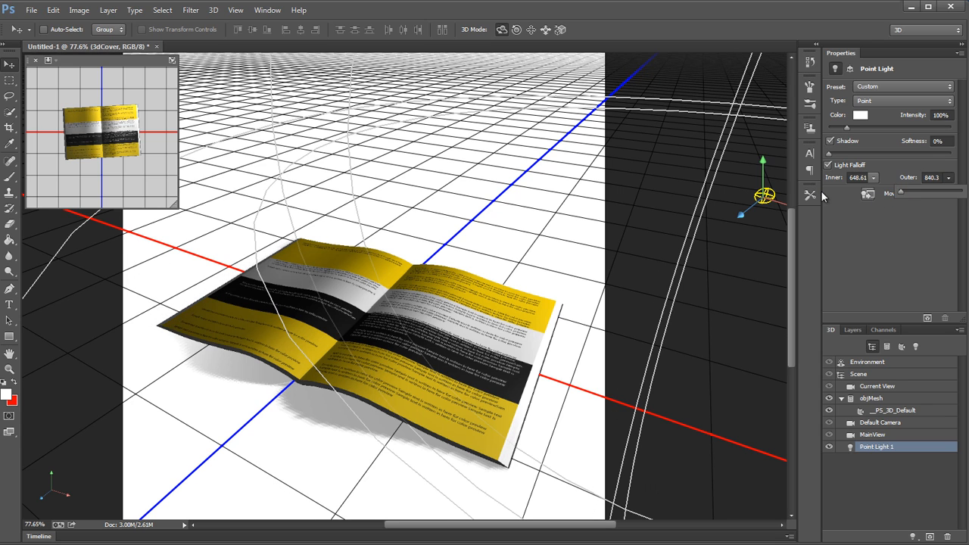
left_click(874, 180)
left_click_drag(873, 192, 858, 192)
left_click_drag(862, 193, 869, 194)
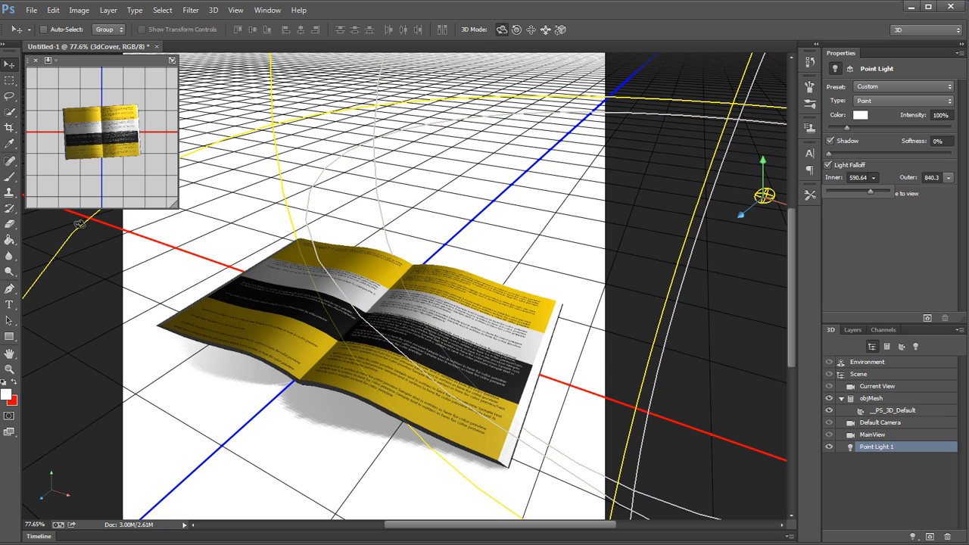
Step: Slide the 3D camera back from the book to frame it together with the point light
left_click(544, 30)
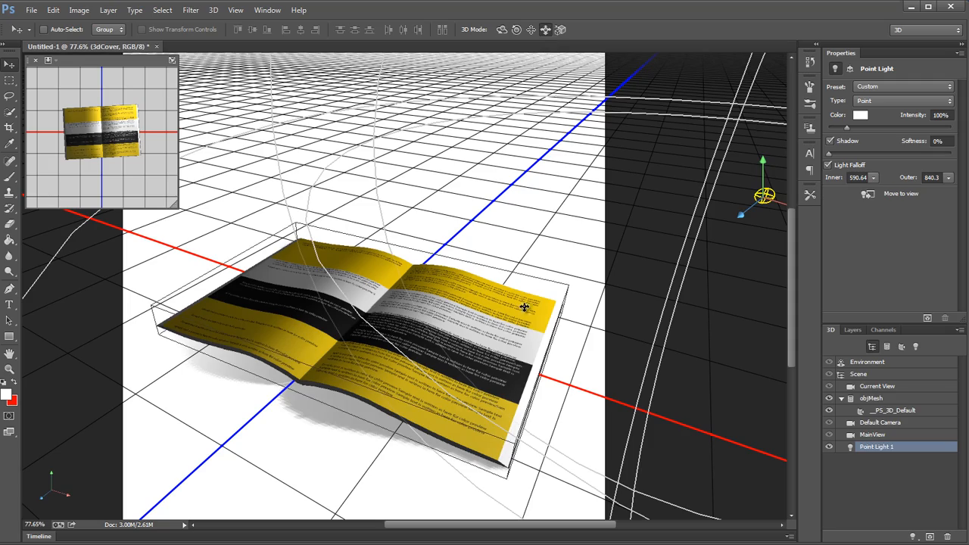
left_click_drag(524, 306, 527, 192)
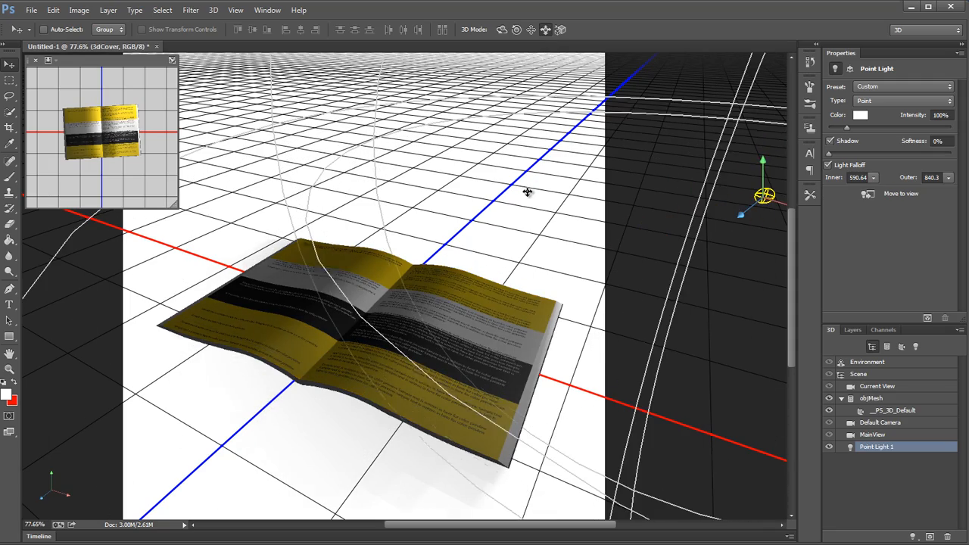
left_click(544, 303)
left_click_drag(567, 331, 612, 60)
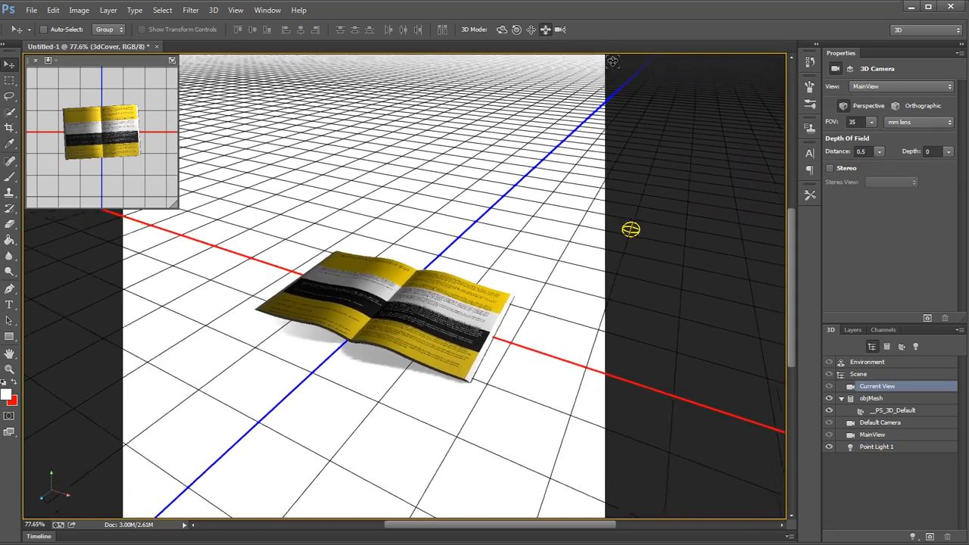
Step: Set the point light's inner falloff to 690.46 and try outer values of 1072.9 and 800
left_click(641, 229)
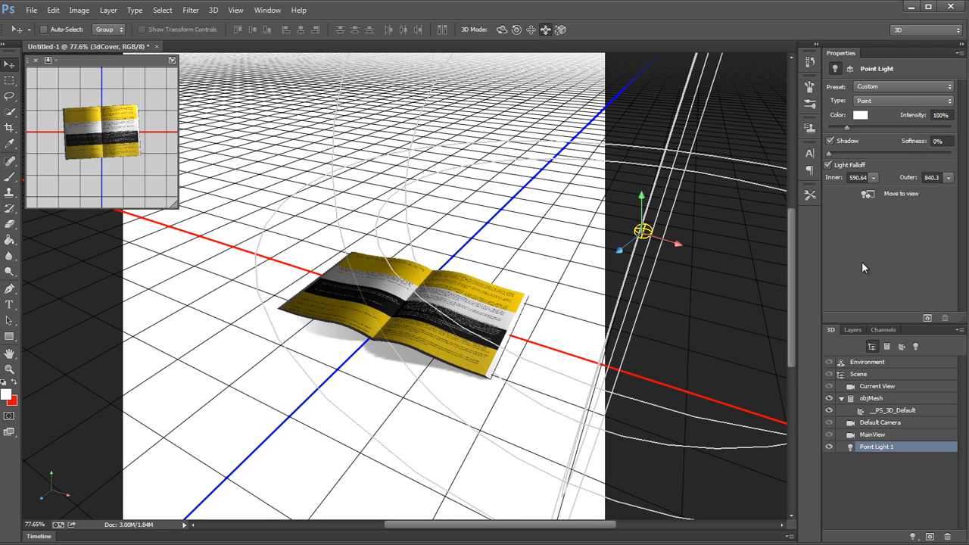
left_click(874, 177)
left_click_drag(871, 192, 879, 193)
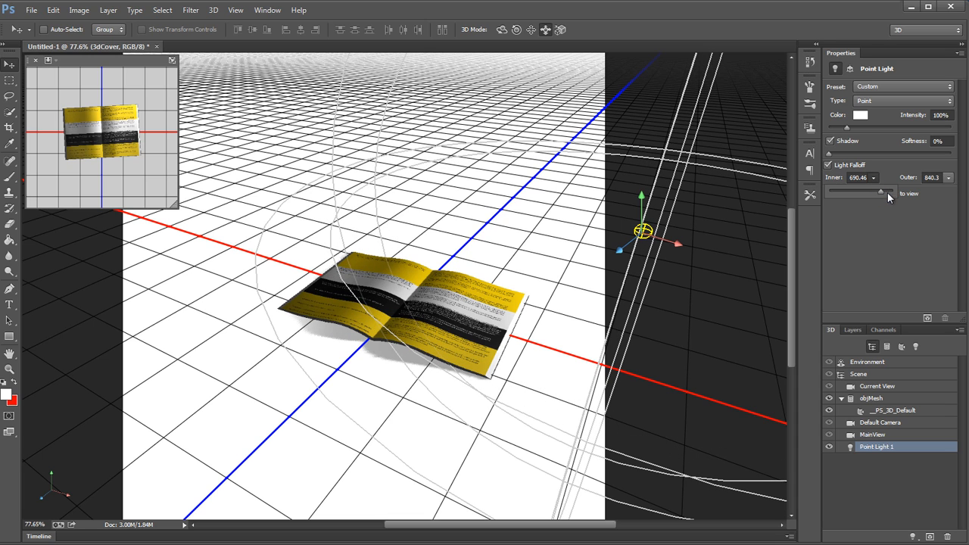
left_click(950, 179)
left_click_drag(902, 194, 901, 191)
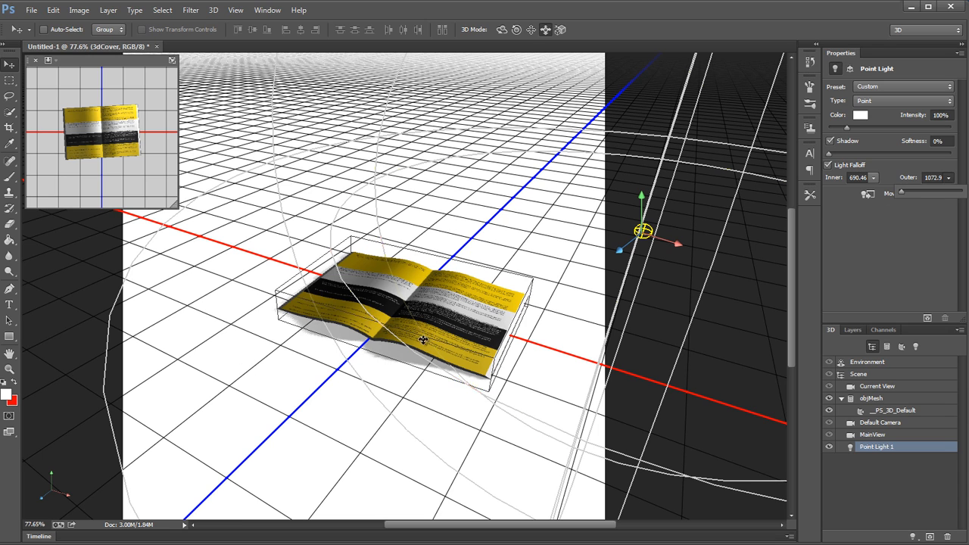
left_click(935, 177)
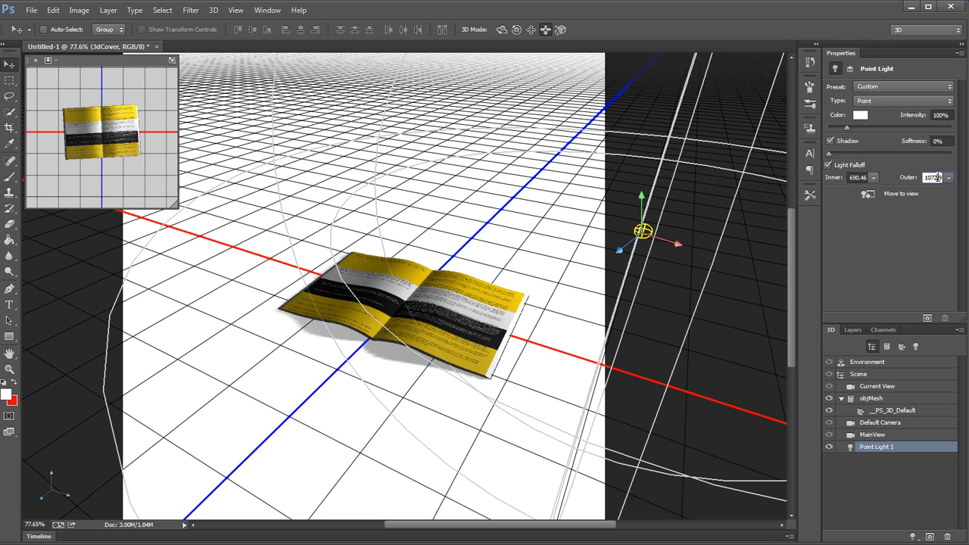
type("800")
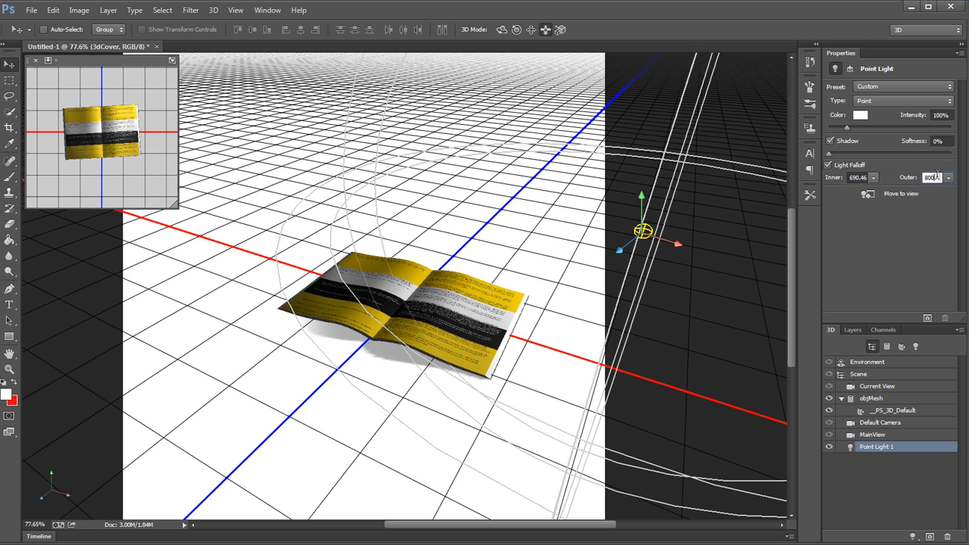
key("Return")
Step: Set the point light's falloff to 650 inner and 900 outer, trying an outer value of 850 first
left_click(235, 340)
left_click_drag(236, 340, 311, 360)
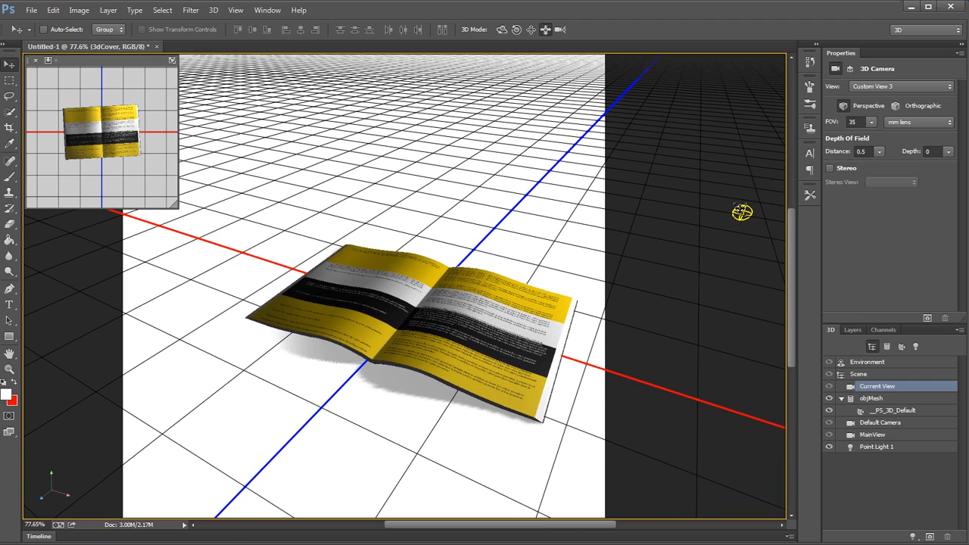
left_click(742, 212)
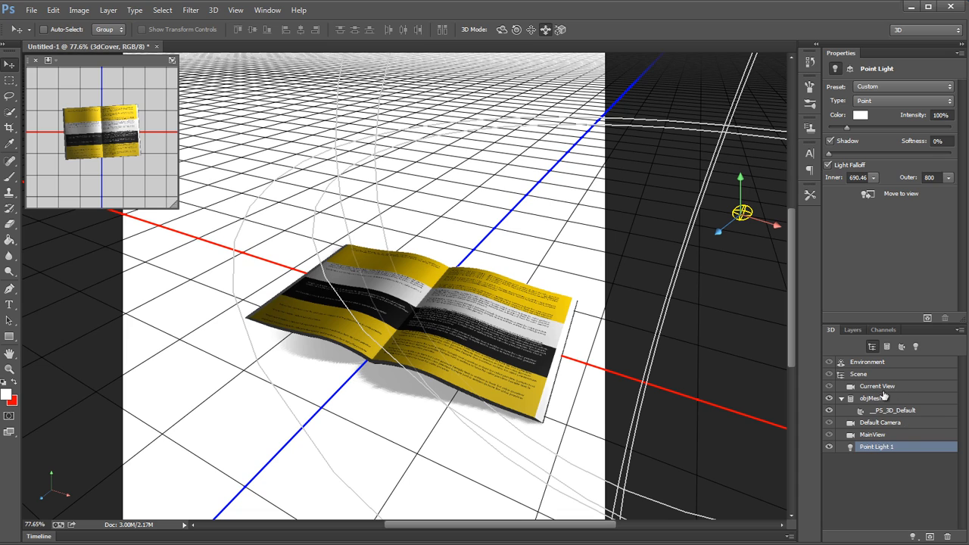
left_click(928, 177)
type("850")
key("Return")
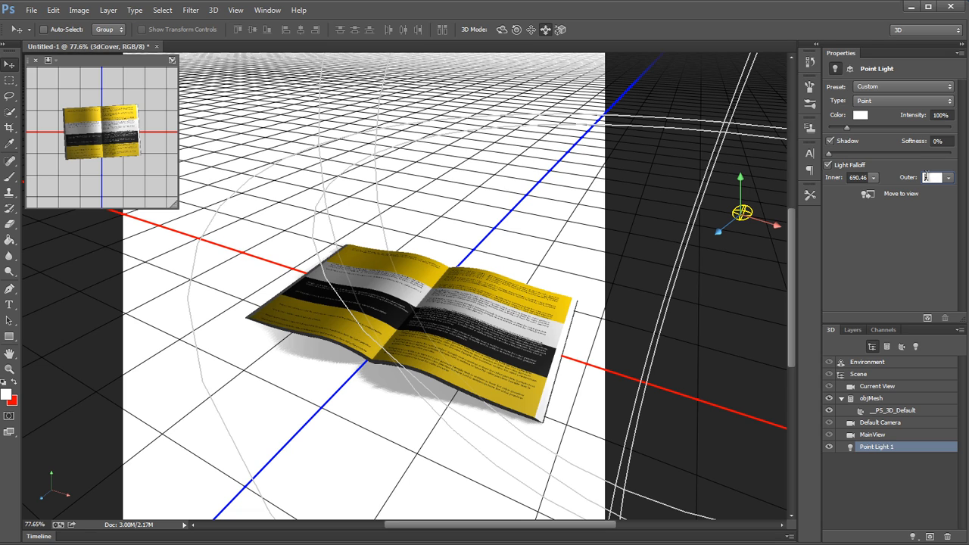
type("900")
key("Return")
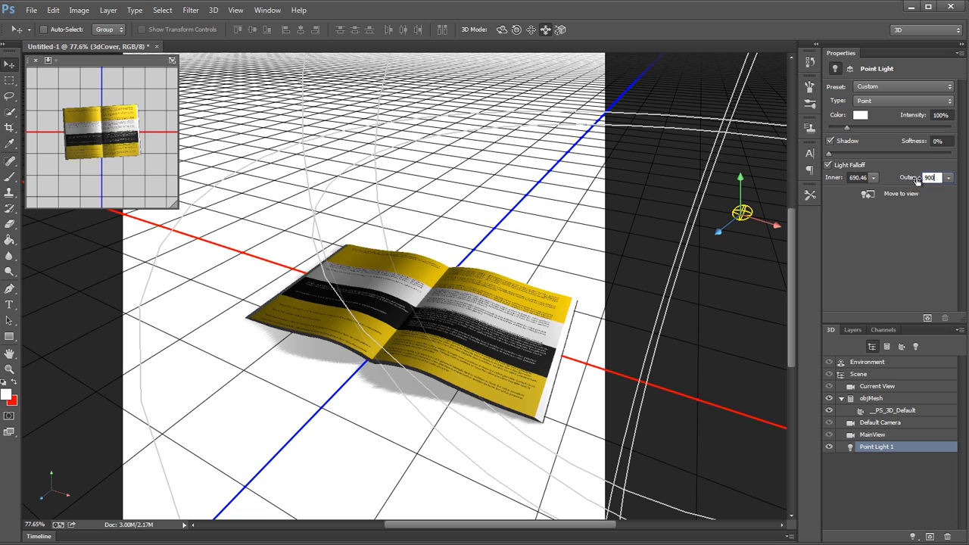
left_click(853, 177)
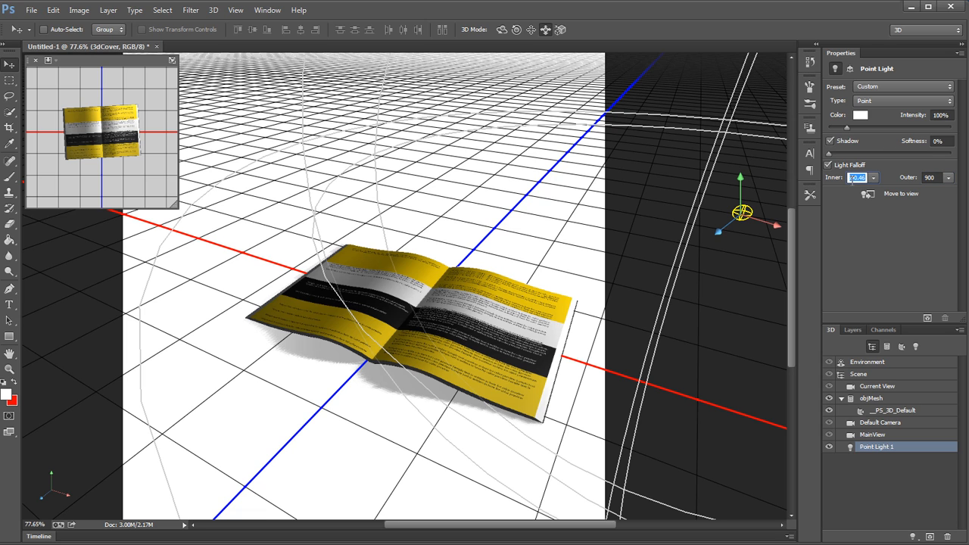
type("650")
left_click(851, 180)
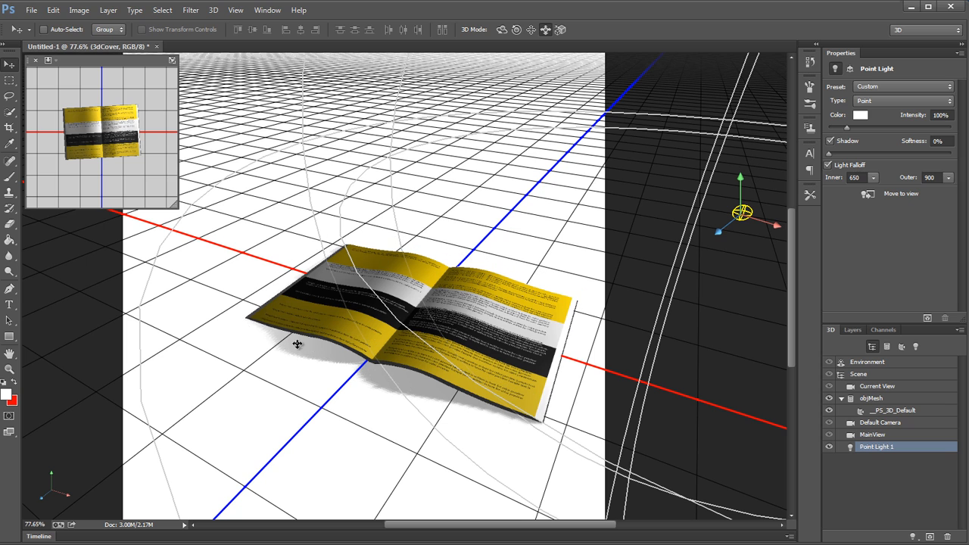
Step: Set the environment's ground plane shadow colour to a very dark blue, RGB 0, 7, 31
left_click(916, 373)
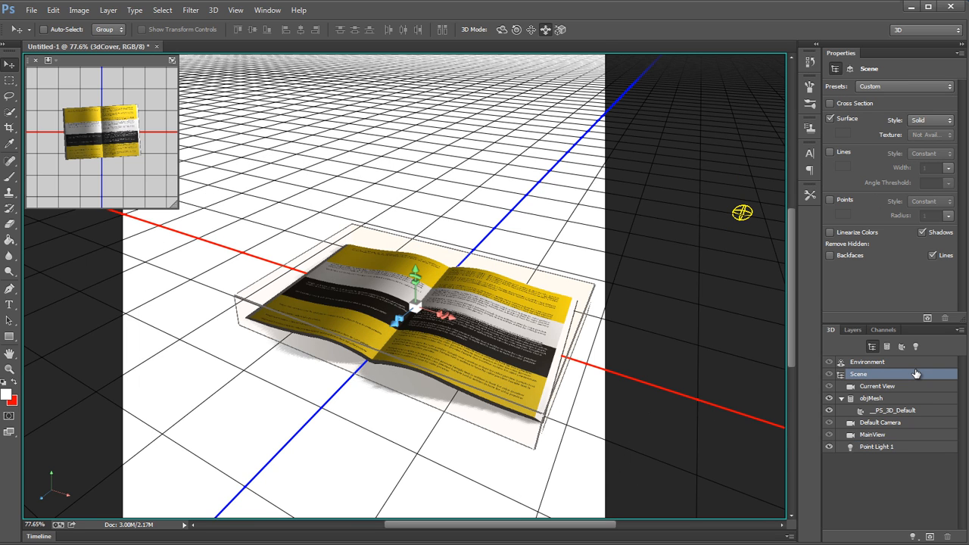
left_click(918, 361)
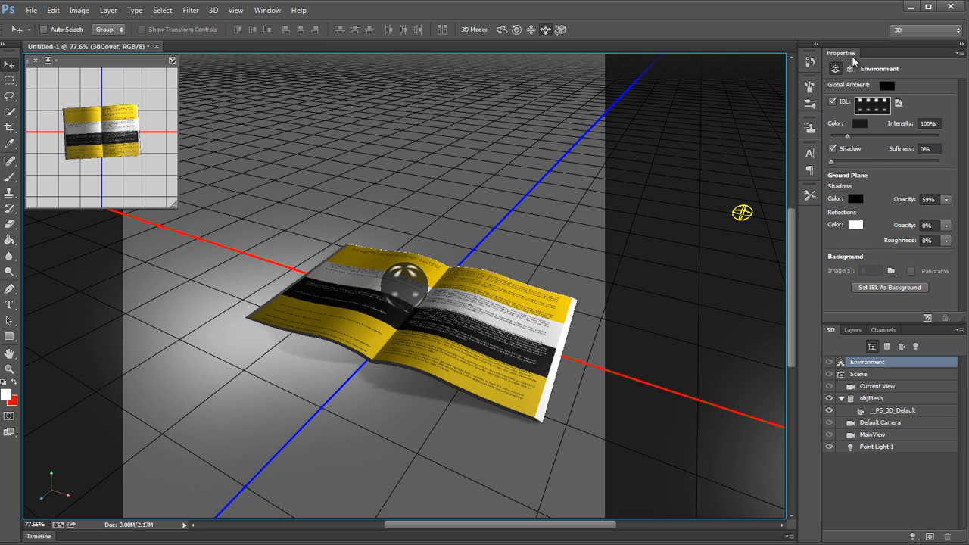
left_click(853, 199)
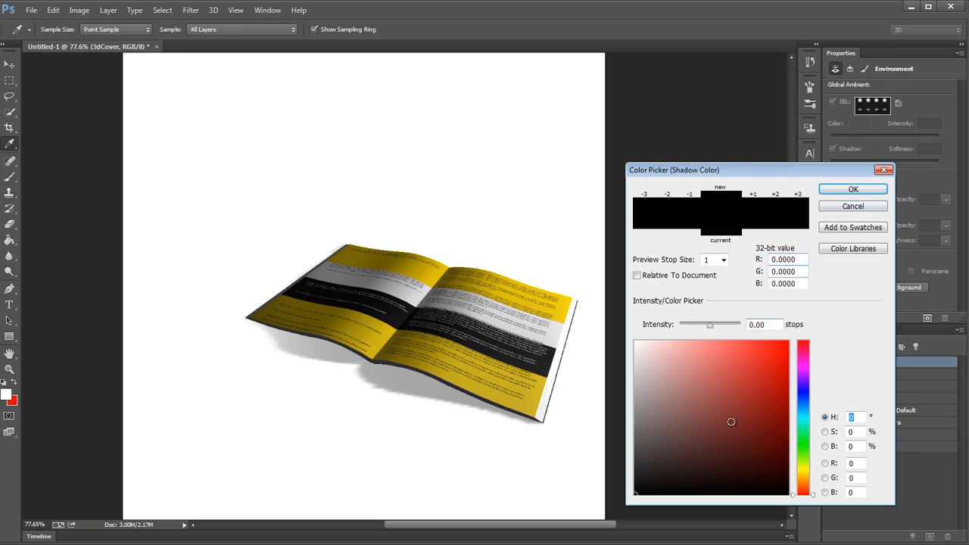
left_click_drag(804, 494, 807, 399)
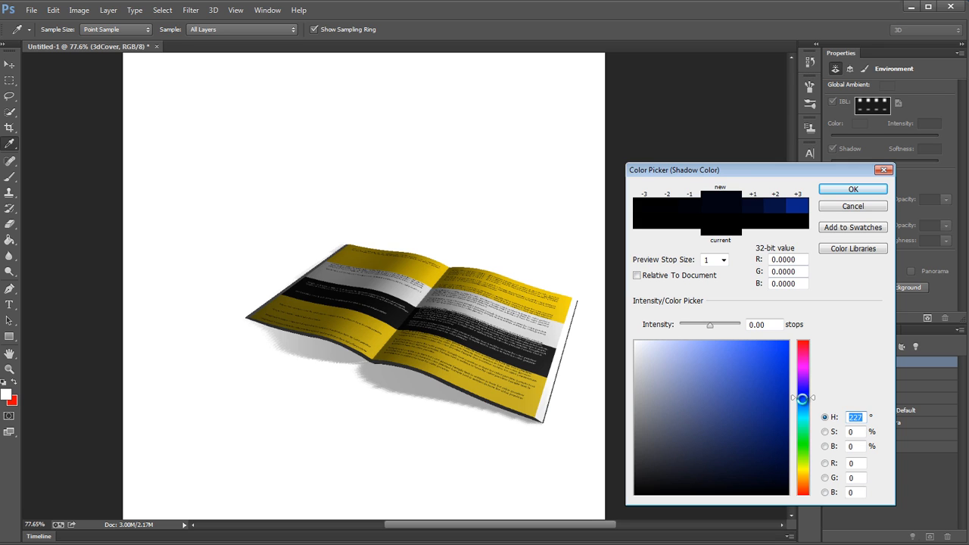
left_click_drag(776, 486, 802, 336)
left_click_drag(769, 468, 795, 480)
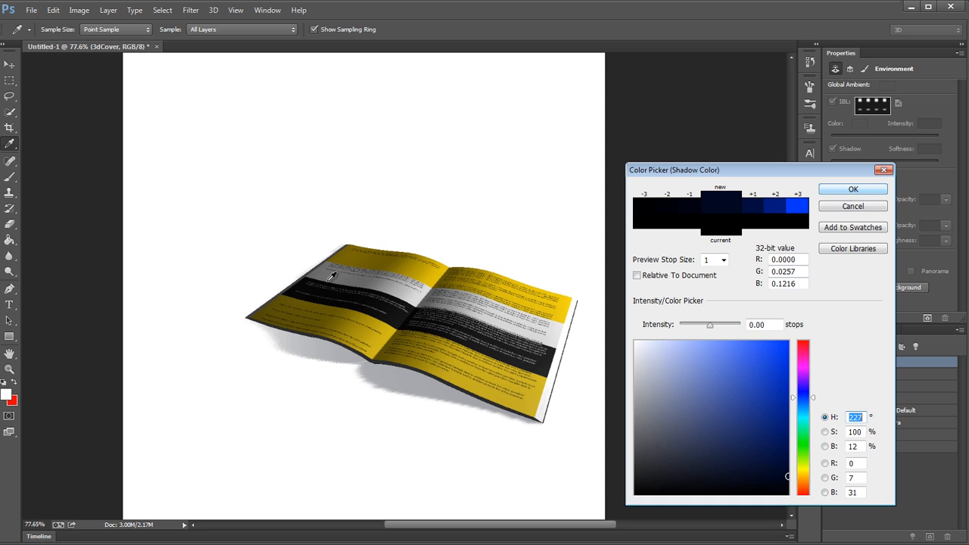
left_click(853, 190)
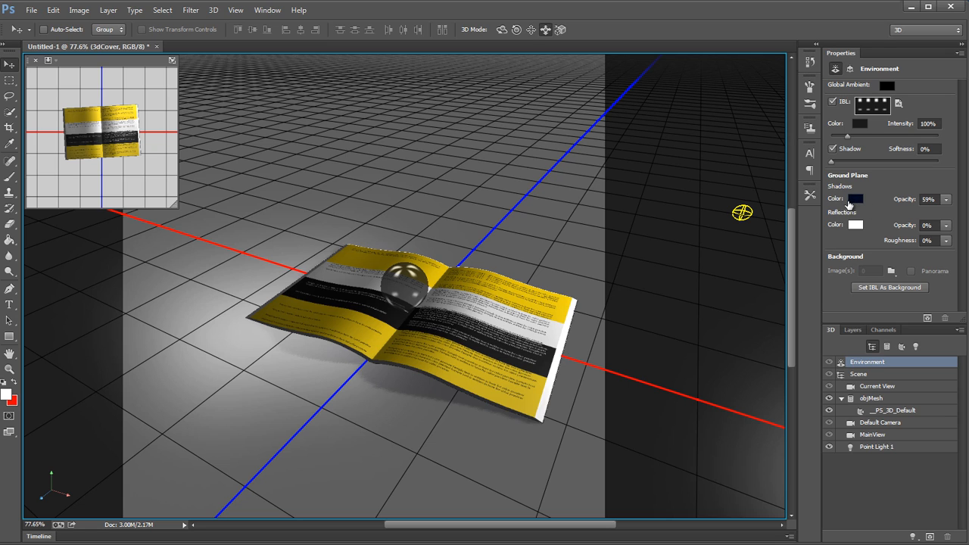
Step: Set the ground plane shadow opacity to 100% and run a test render of the scene
left_click_drag(902, 202, 936, 200)
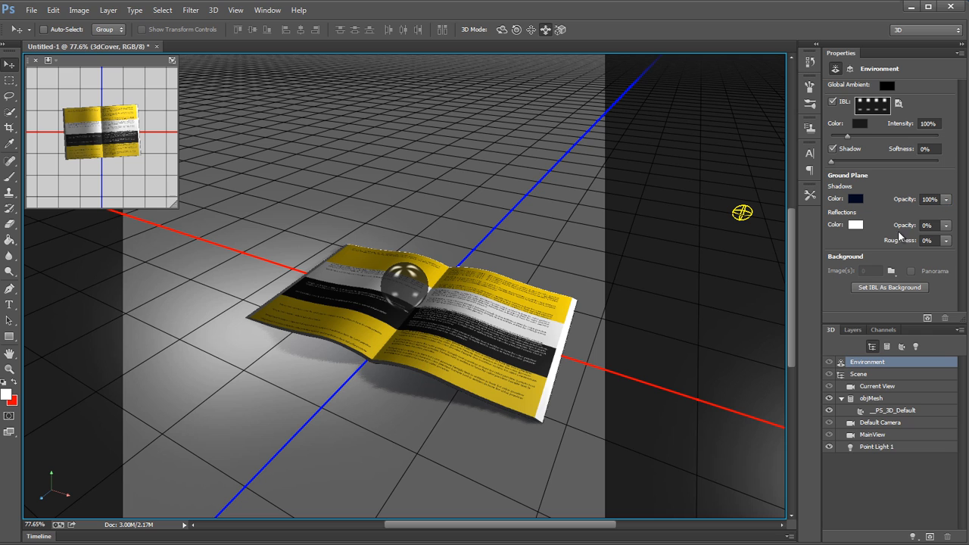
left_click(549, 222)
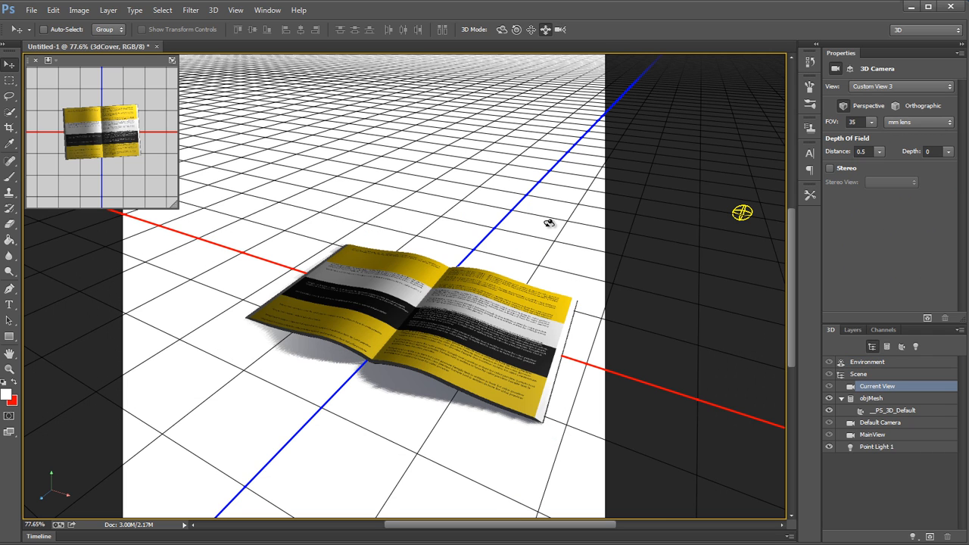
left_click(925, 318)
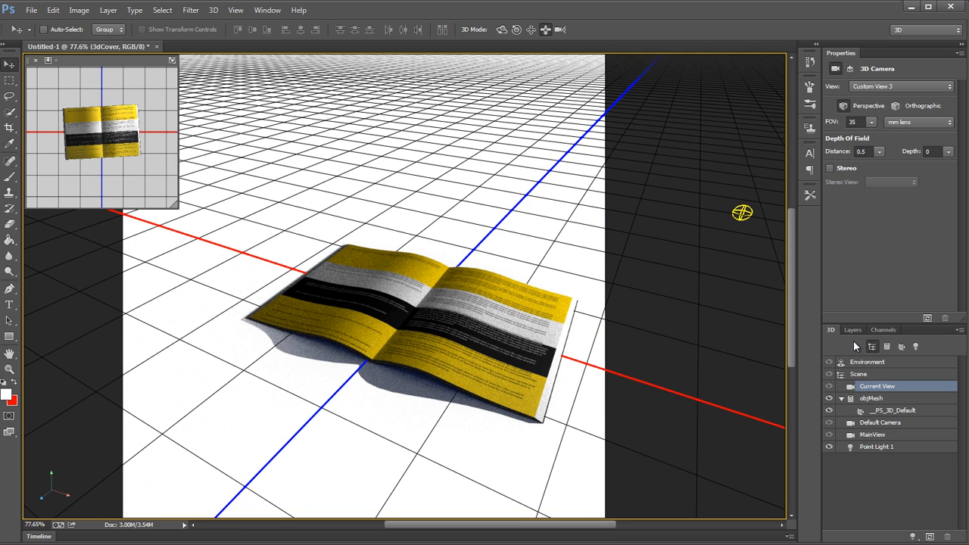
left_click(895, 364)
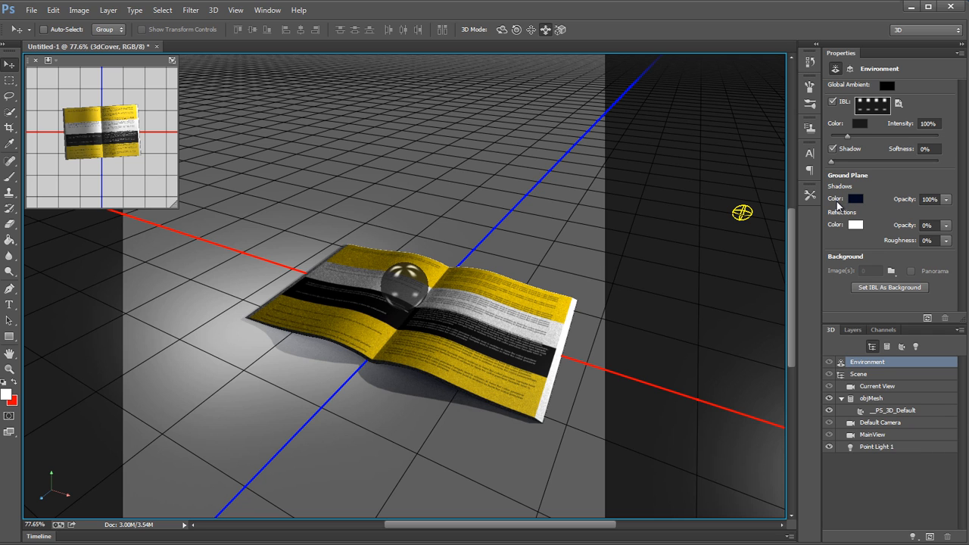
left_click(509, 247)
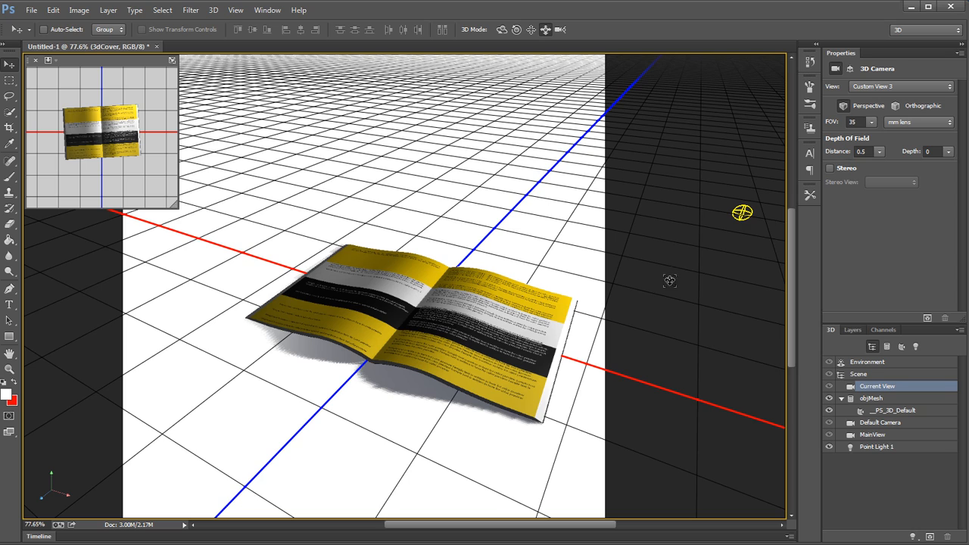
Step: Restore the saved MainView camera and select the book mesh's __PS_3D_Default material
left_click(873, 435)
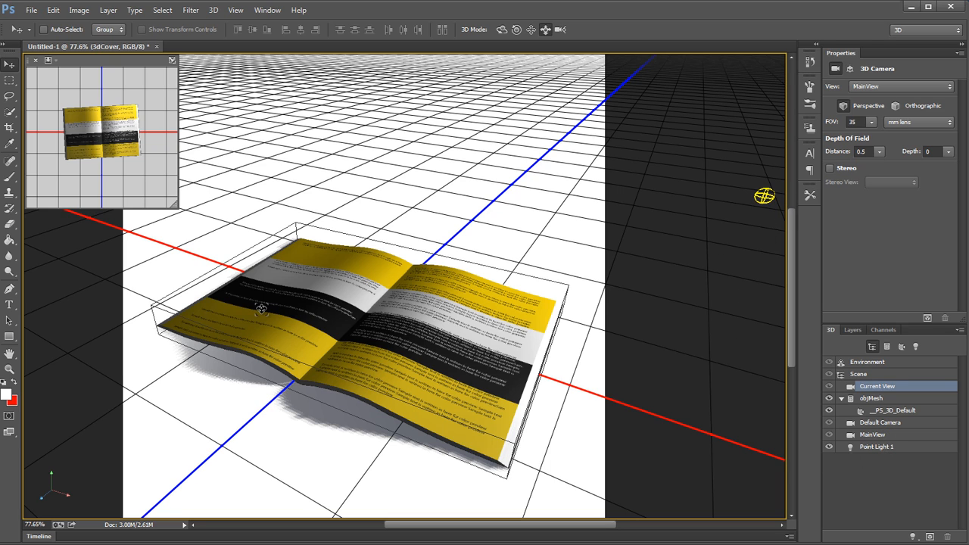
left_click(530, 299)
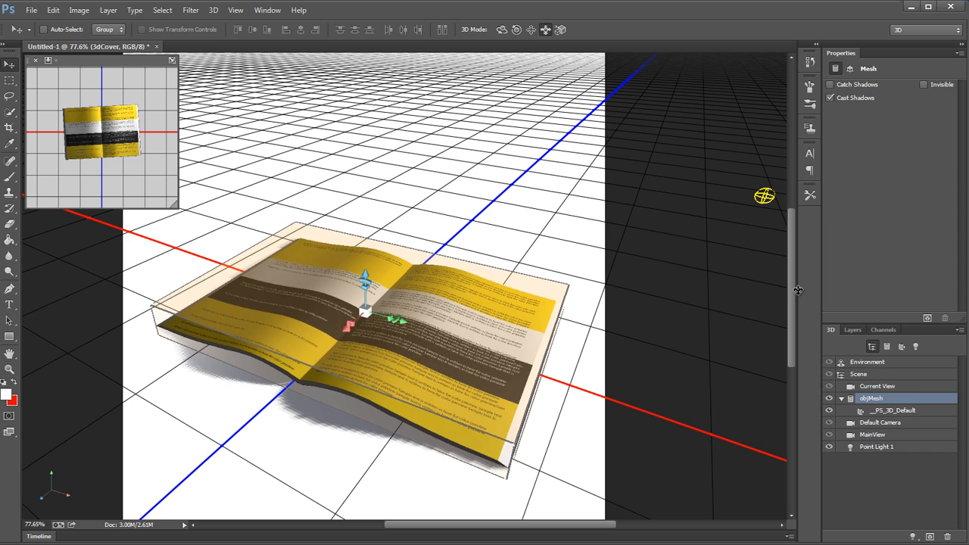
left_click(925, 412)
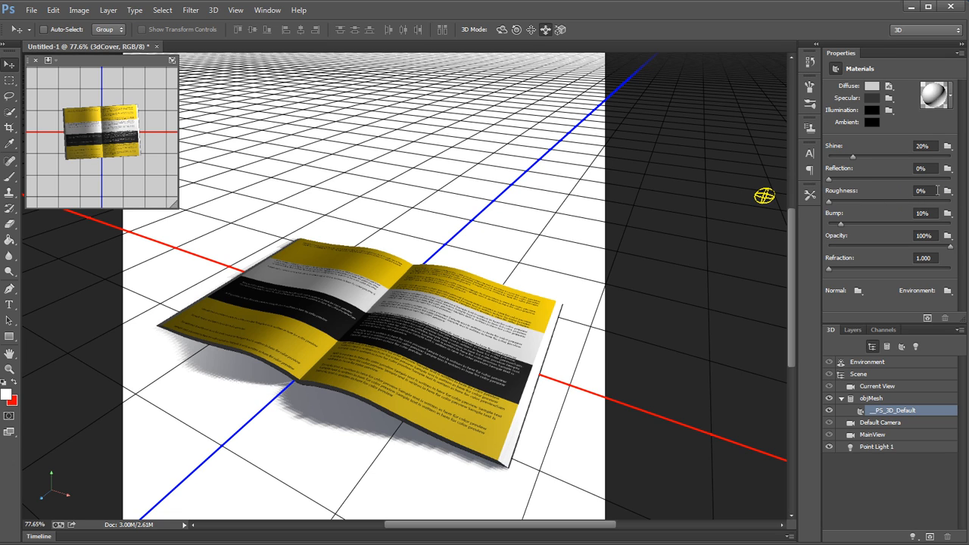
Step: Try 61% reflection and 44% roughness on the book's material, returning both to 0%
left_click(875, 179)
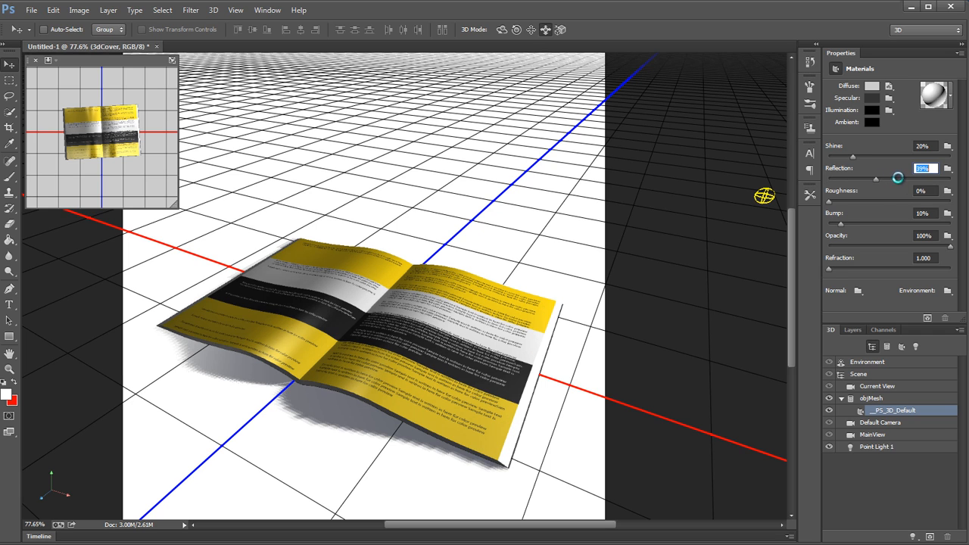
left_click(914, 410)
left_click_drag(878, 180, 906, 206)
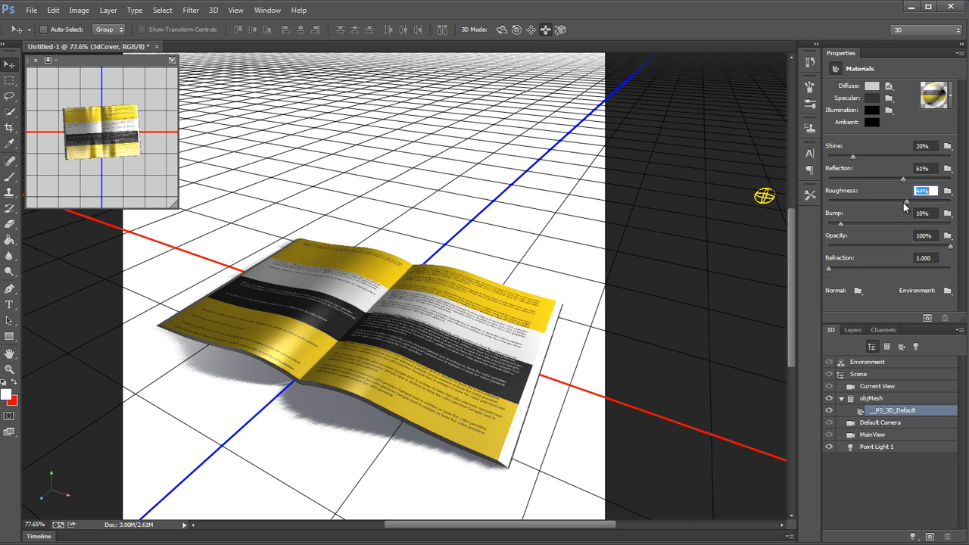
left_click_drag(903, 204, 898, 205)
left_click_drag(896, 200, 824, 205)
left_click_drag(901, 180, 822, 179)
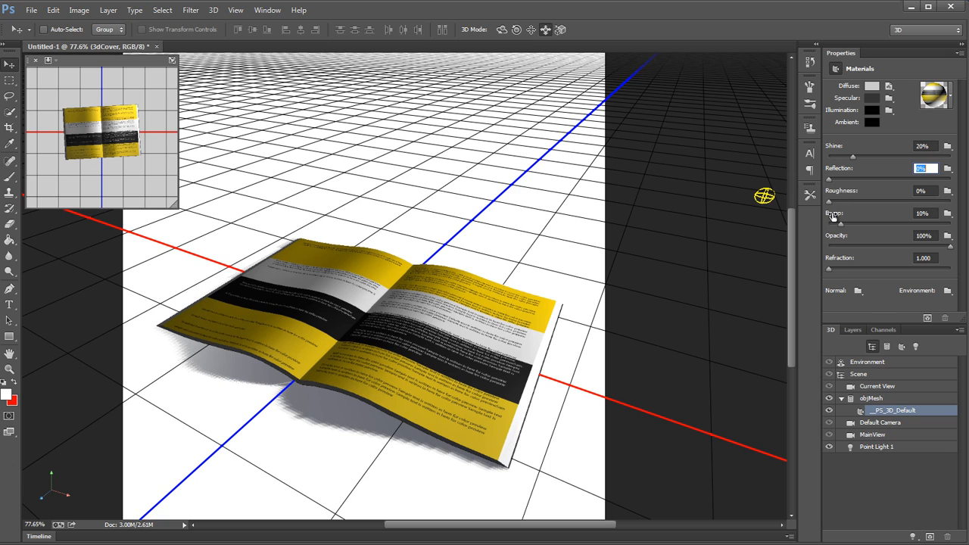
Step: Set the book material's specular colour to light grey, RGB 178, 178, 178, after trying brighter, black and red tones
left_click(874, 99)
mouse_move(655, 407)
left_mouse_down()
mouse_move(603, 383)
mouse_move(607, 348)
mouse_move(604, 382)
mouse_move(597, 364)
left_mouse_up()
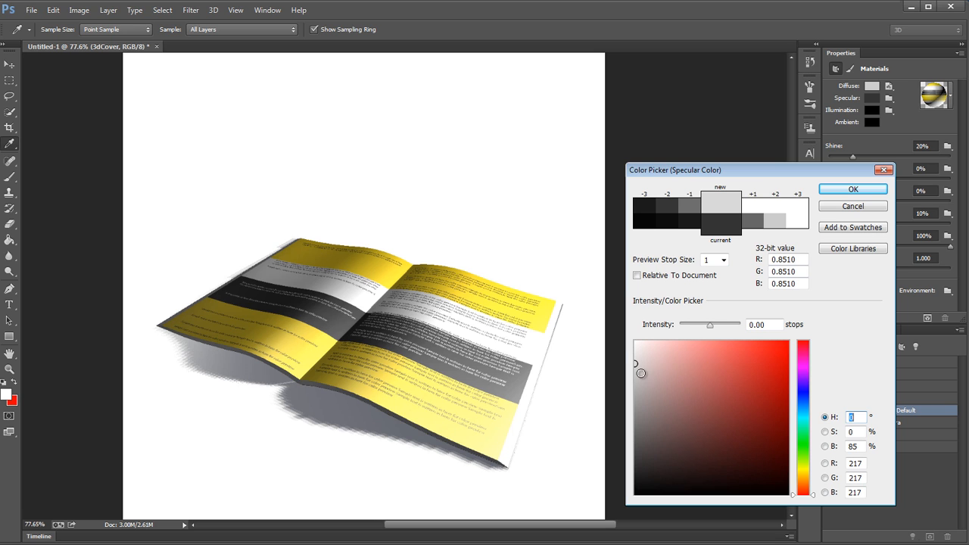
left_click_drag(637, 364, 623, 535)
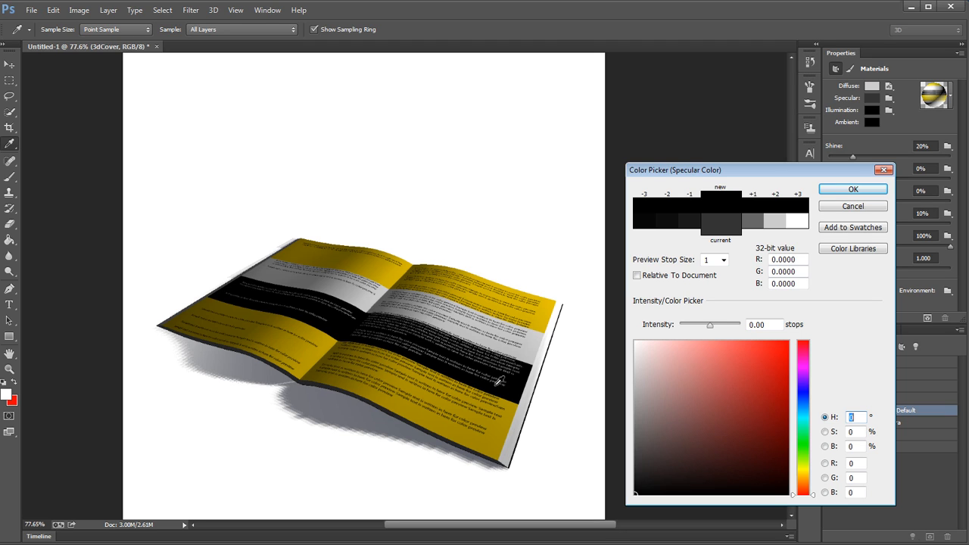
mouse_move(641, 447)
left_mouse_down()
mouse_move(629, 426)
mouse_move(627, 364)
mouse_move(626, 390)
left_mouse_up()
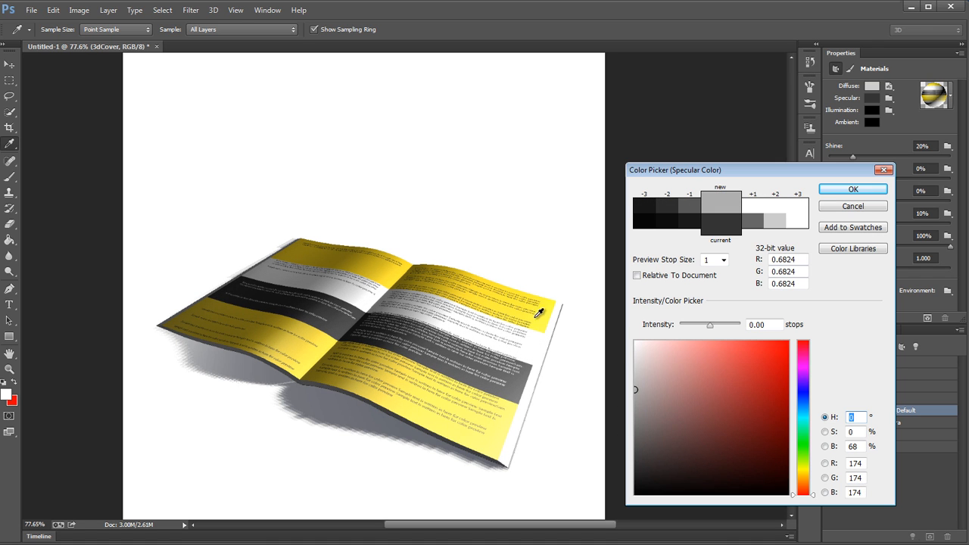
left_click(746, 394)
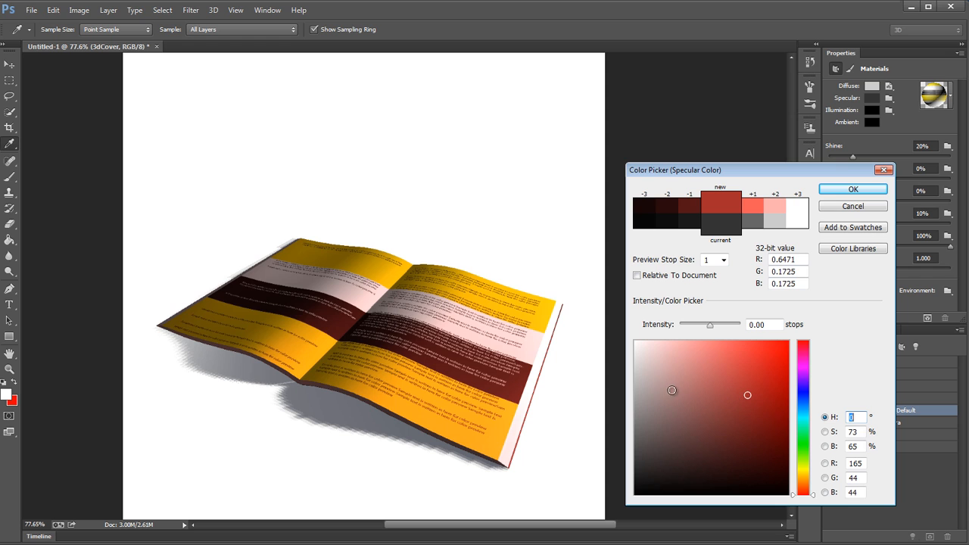
left_click_drag(672, 389, 611, 387)
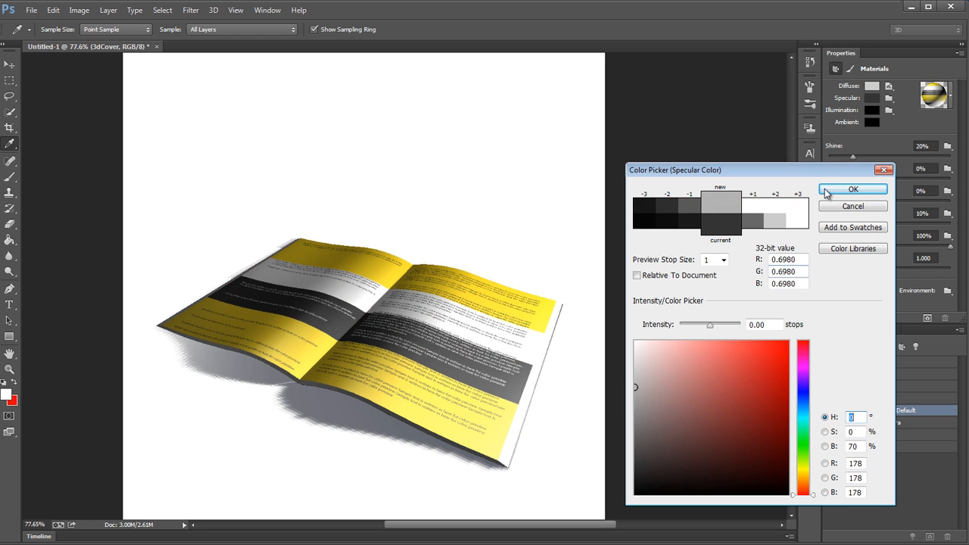
left_click(847, 191)
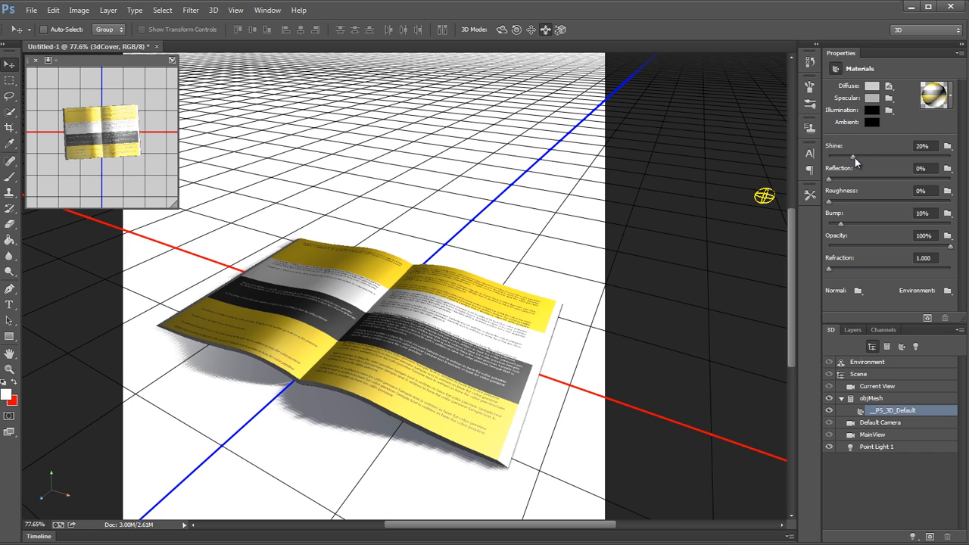
Step: Set the book material's shine to 48%, comparing lower and higher amounts
left_click_drag(853, 158, 821, 157)
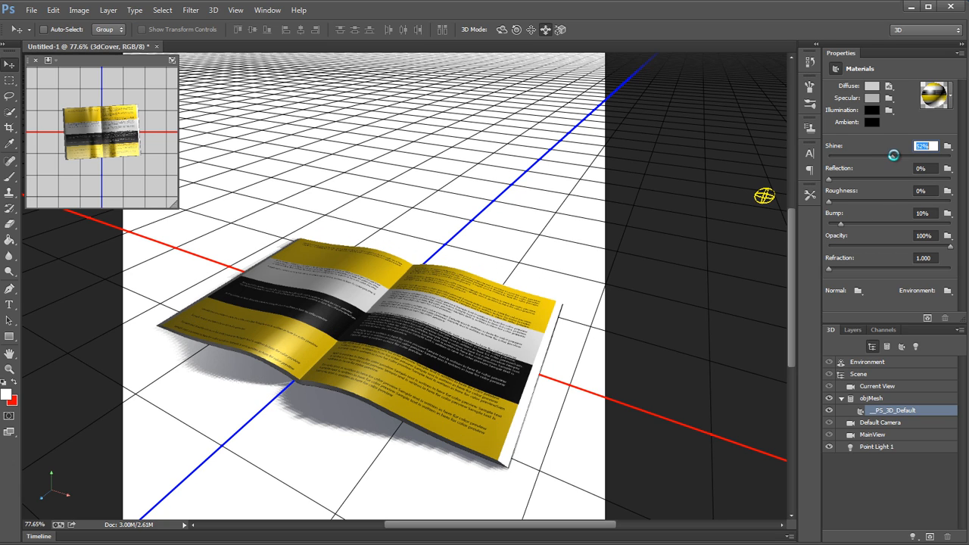
left_click(892, 155)
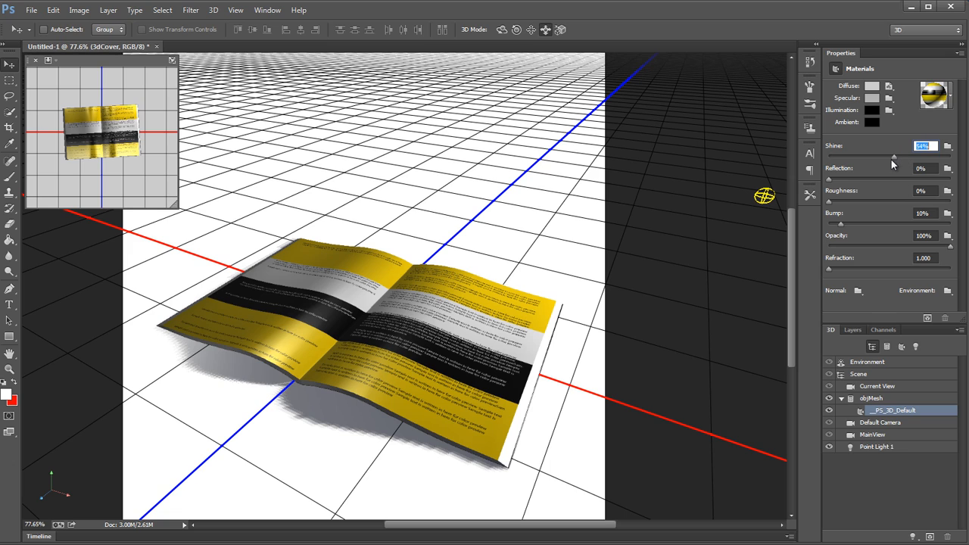
left_click_drag(891, 159, 886, 159)
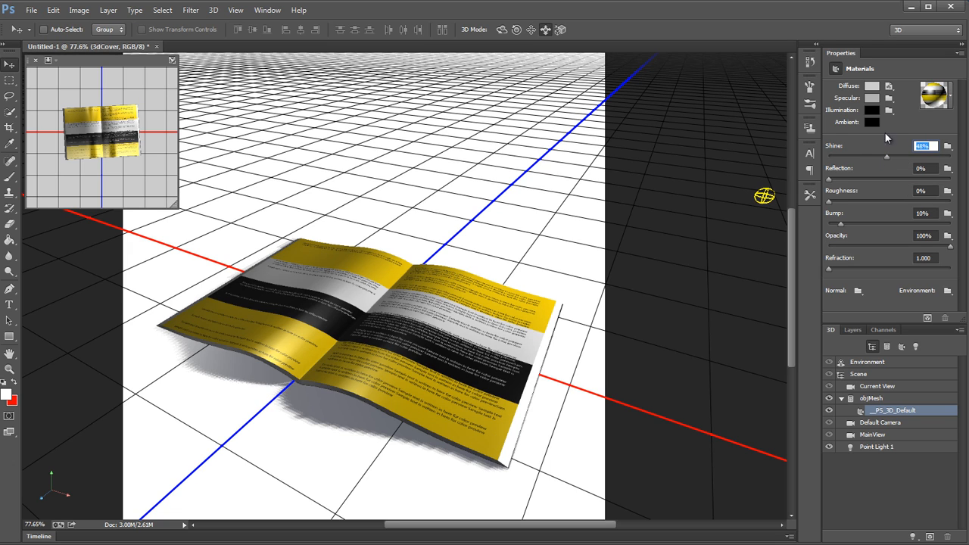
left_click_drag(851, 162, 886, 156)
Step: Orbit the camera around the book to examine its highlights and return to the MainView camera
left_click(501, 30)
left_click(460, 123)
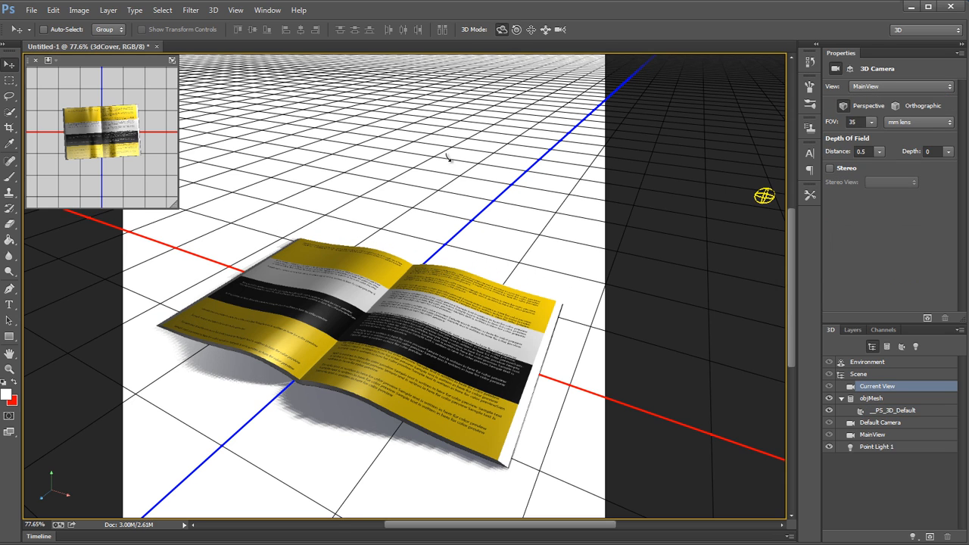
mouse_move(448, 156)
left_mouse_down()
mouse_move(453, 201)
mouse_move(497, 184)
mouse_move(493, 216)
mouse_move(484, 191)
mouse_move(449, 158)
mouse_move(422, 153)
mouse_move(433, 153)
left_mouse_up()
left_click(870, 435)
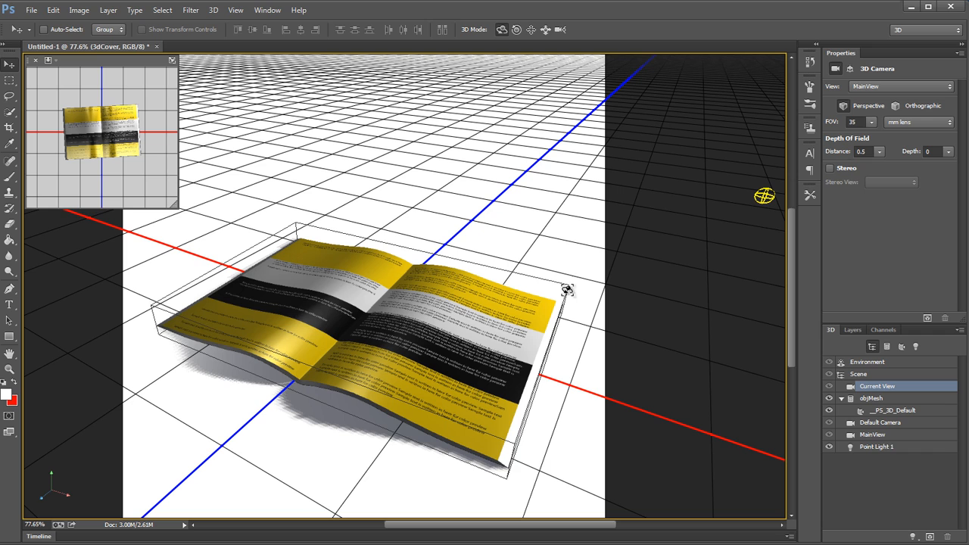
Step: Set the environment's image-based light intensity to 120%
left_click(918, 363)
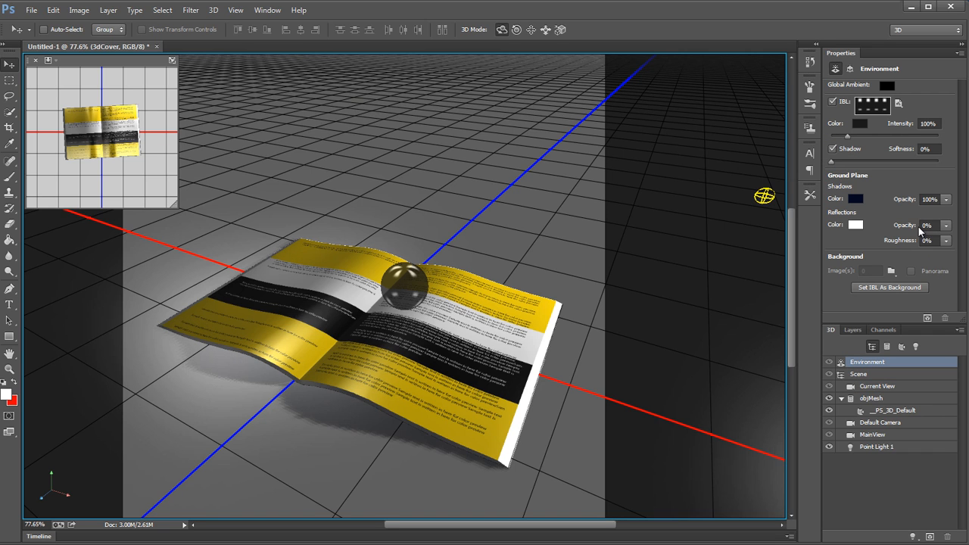
left_click(936, 123)
type("120")
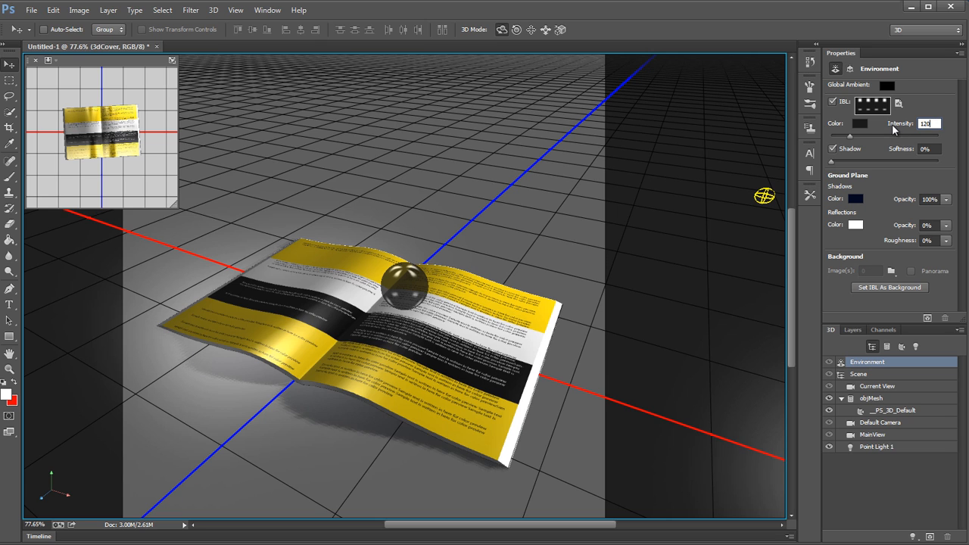
key("Return")
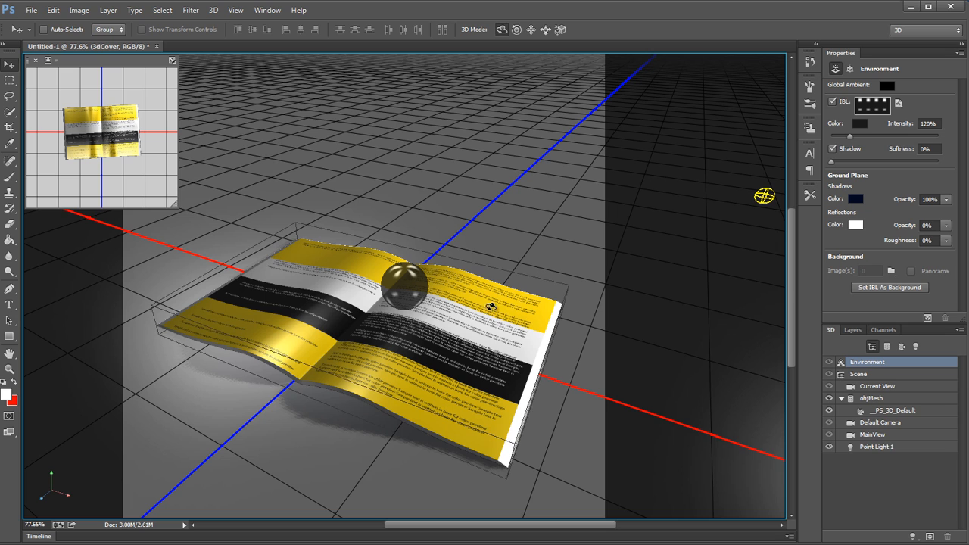
left_click(764, 195)
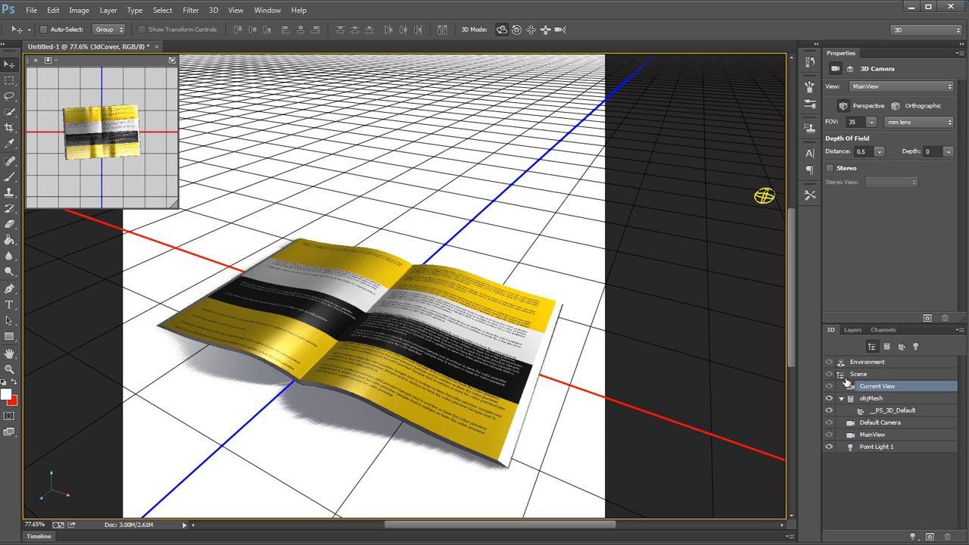
Step: Rotate the image-based light sphere to shift the highlights across the open book's pages
left_click(899, 363)
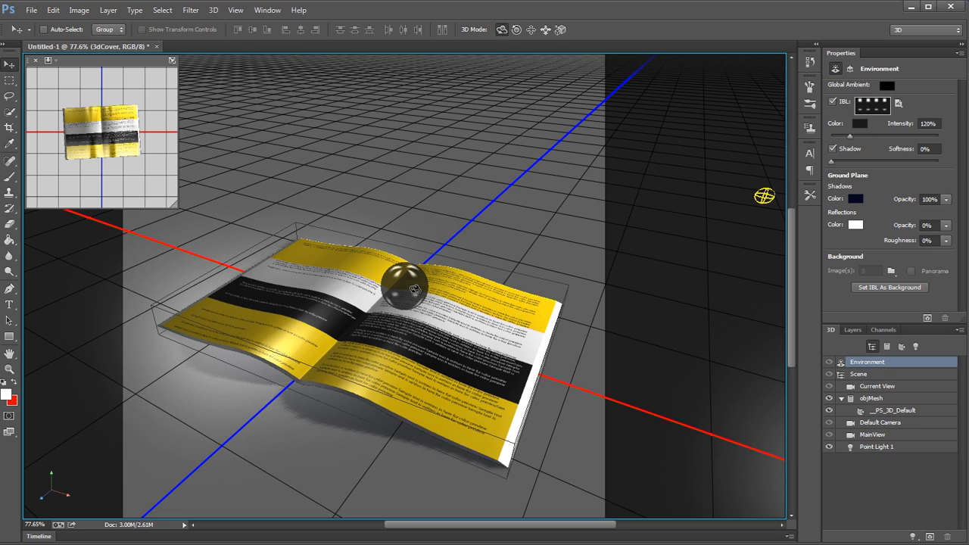
mouse_move(412, 288)
left_mouse_down()
mouse_move(410, 320)
mouse_move(406, 294)
mouse_move(361, 264)
mouse_move(347, 235)
mouse_move(418, 292)
mouse_move(477, 305)
mouse_move(446, 284)
mouse_move(325, 272)
mouse_move(344, 314)
left_mouse_up()
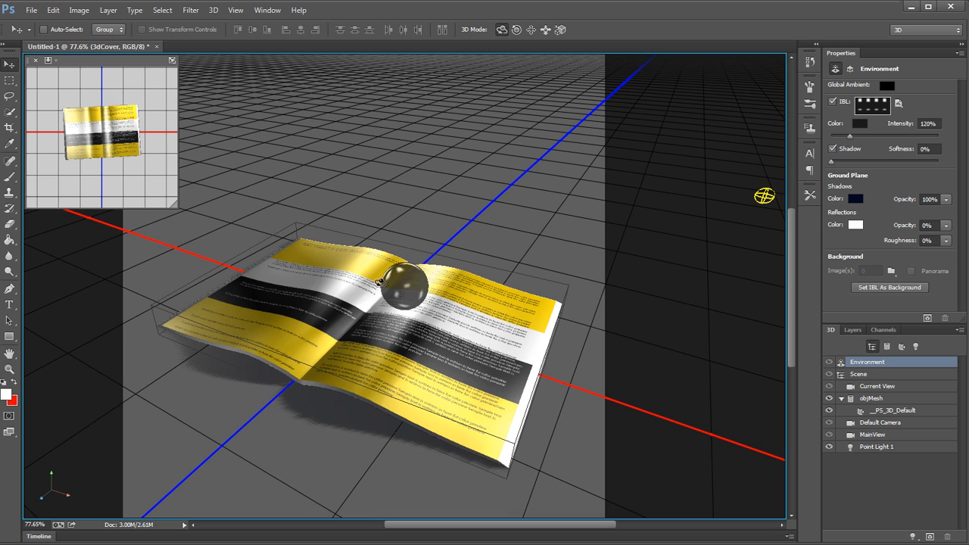
left_click(467, 225)
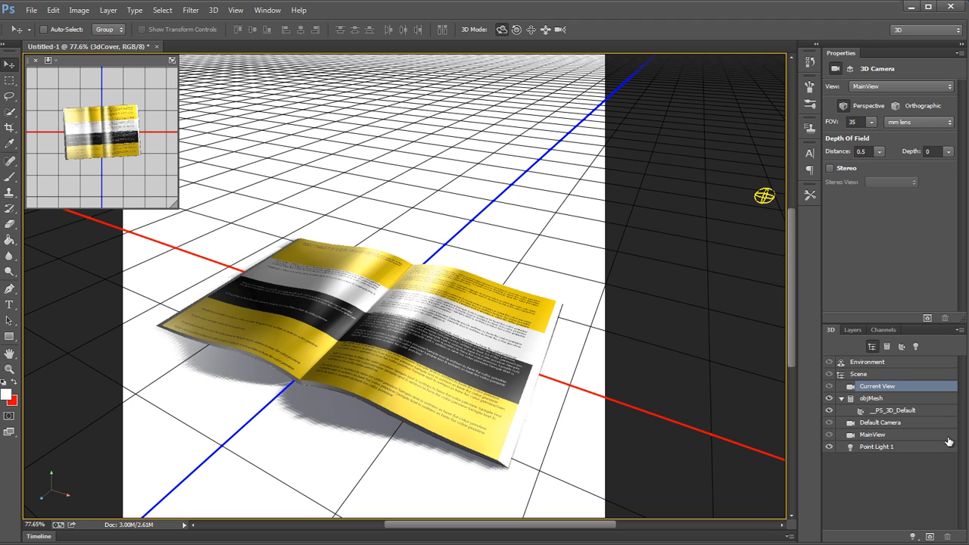
Step: Darken the book material's specular colour to a neutral gray of RGB 125, 125, 125
left_click(923, 411)
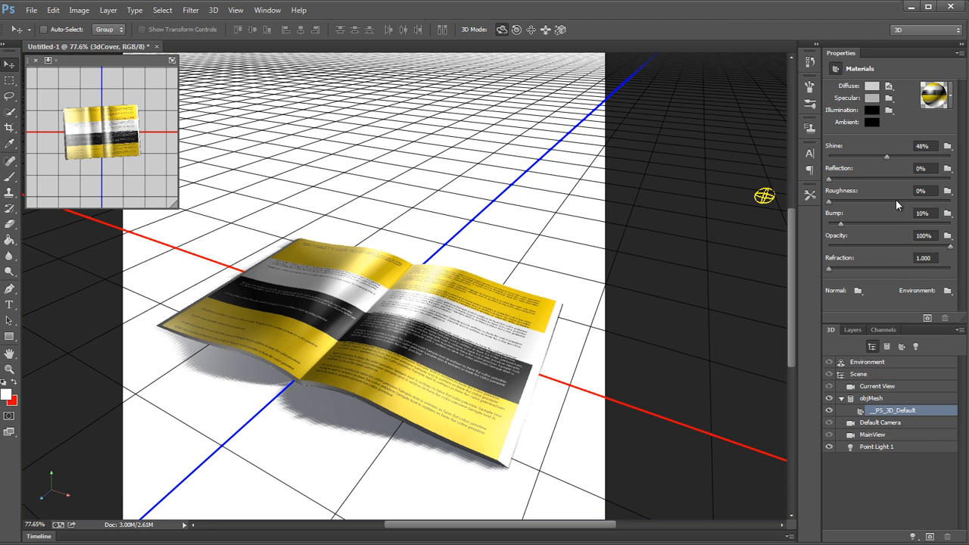
left_click(873, 98)
left_click_drag(661, 412, 621, 418)
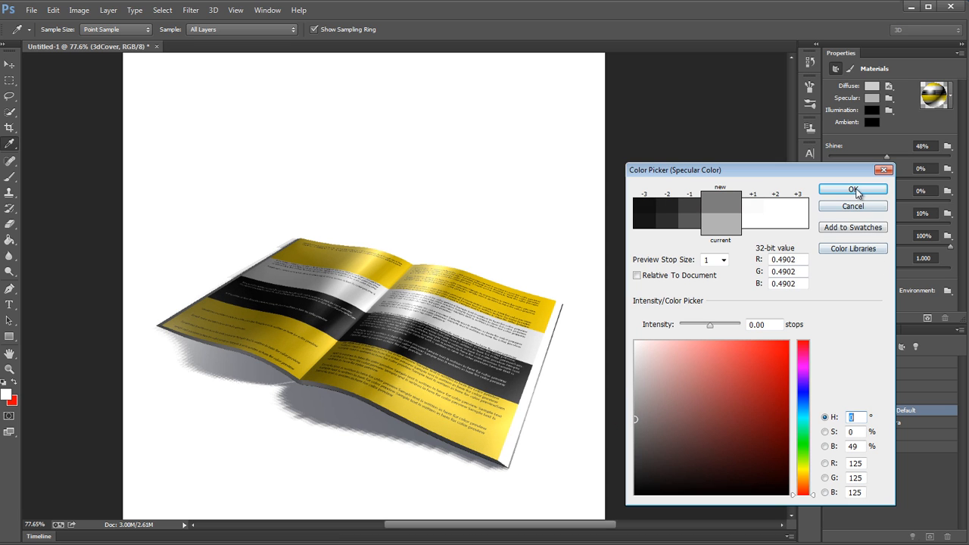
left_click(854, 190)
key("v")
left_click(542, 179)
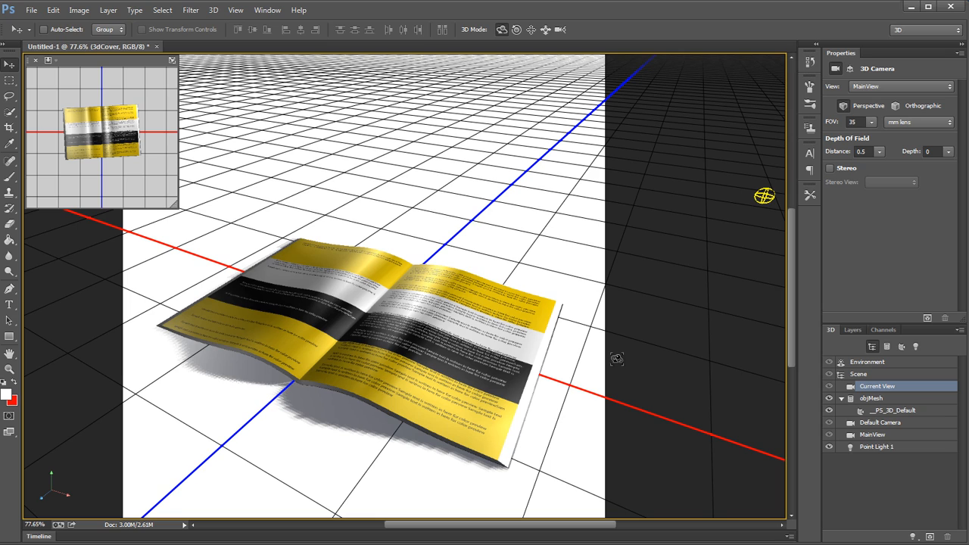
Step: Examine the page highlights up close and rotate the environment's image-based light sphere to move them toward the front edge of the left page
key("ctrl+space")
left_click_drag(435, 262, 486, 286)
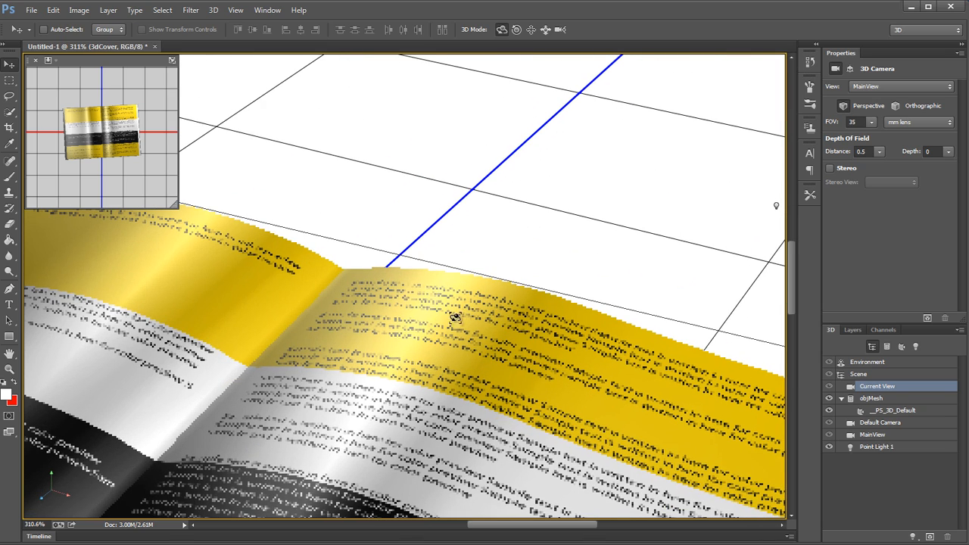
key("ctrl+space")
left_click_drag(457, 335, 411, 338)
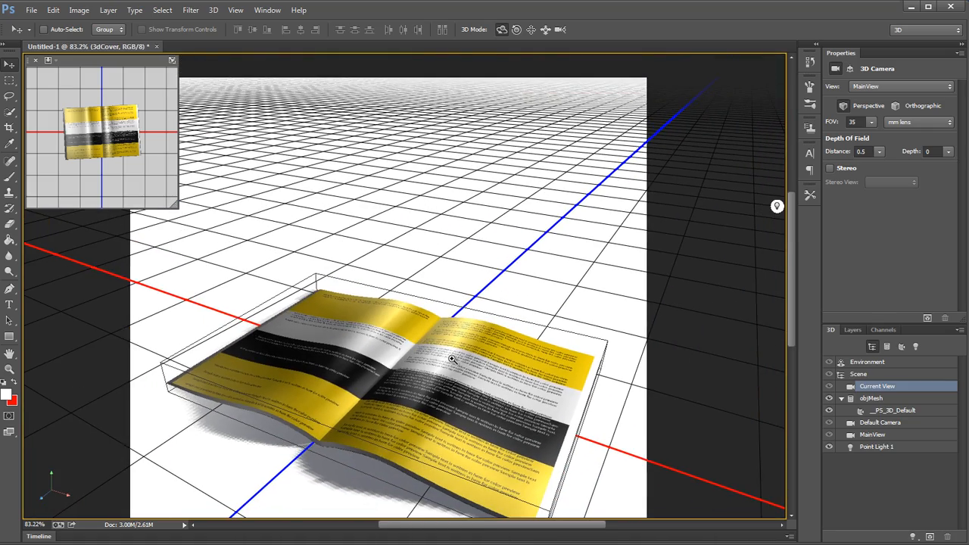
key("ctrl+minus")
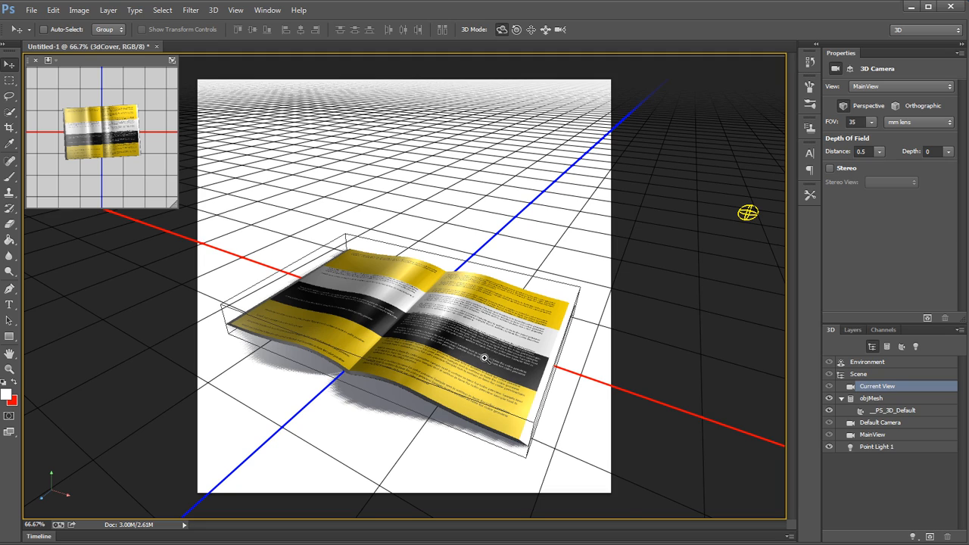
mouse_move(484, 358)
left_mouse_down()
mouse_move(527, 358)
mouse_move(504, 359)
left_mouse_up()
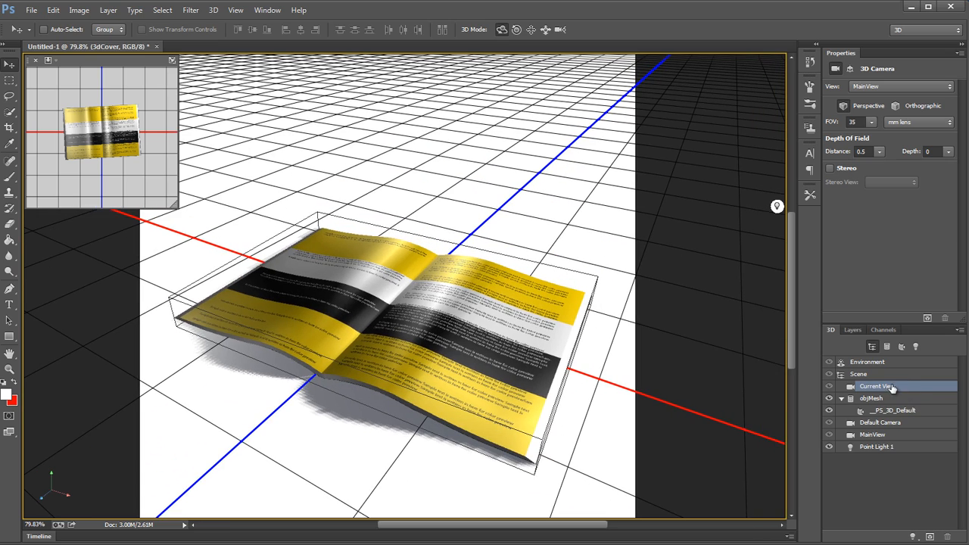
left_click(866, 362)
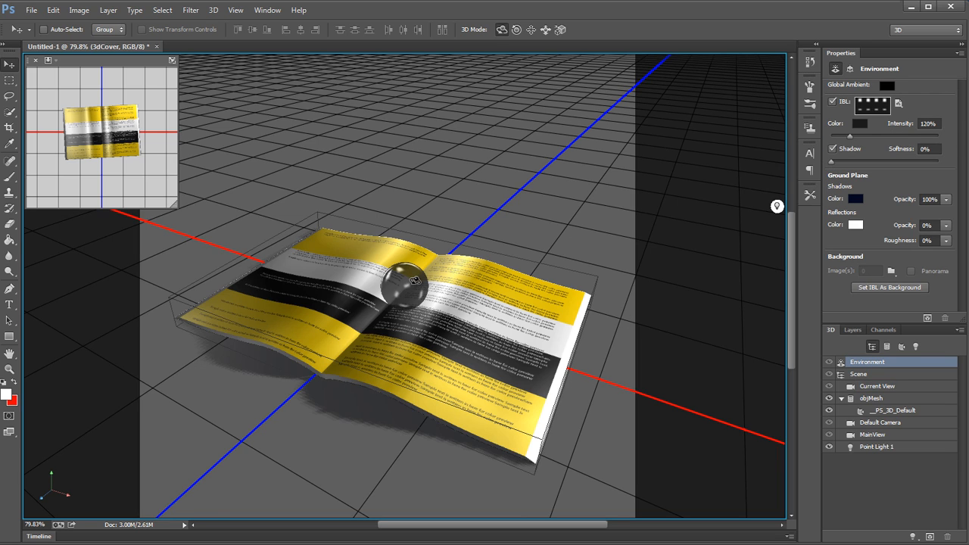
left_click_drag(415, 281, 393, 301)
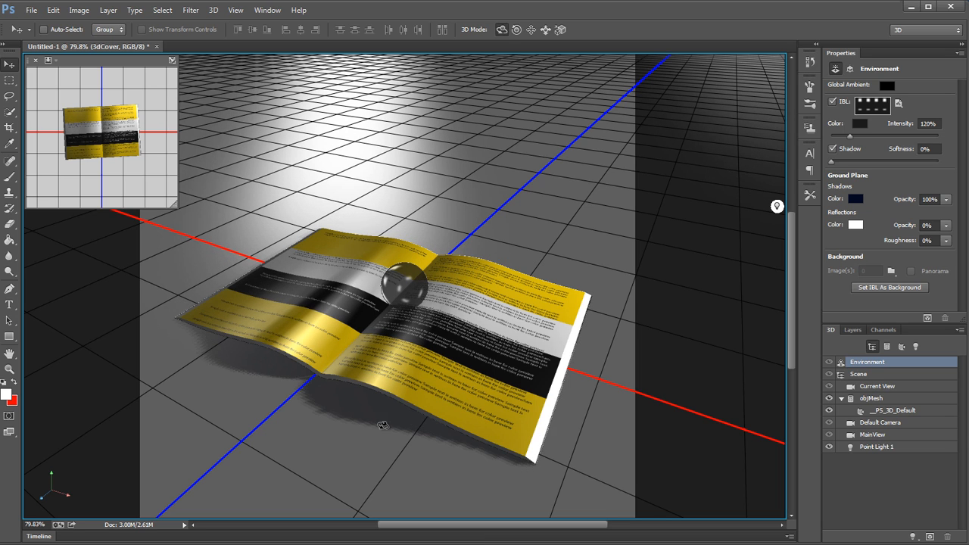
left_click(424, 455)
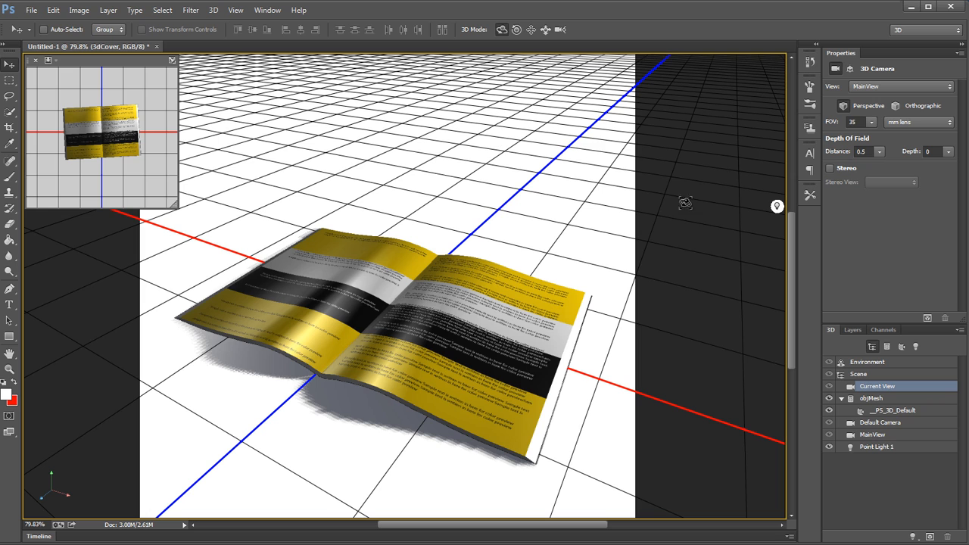
left_click(876, 363)
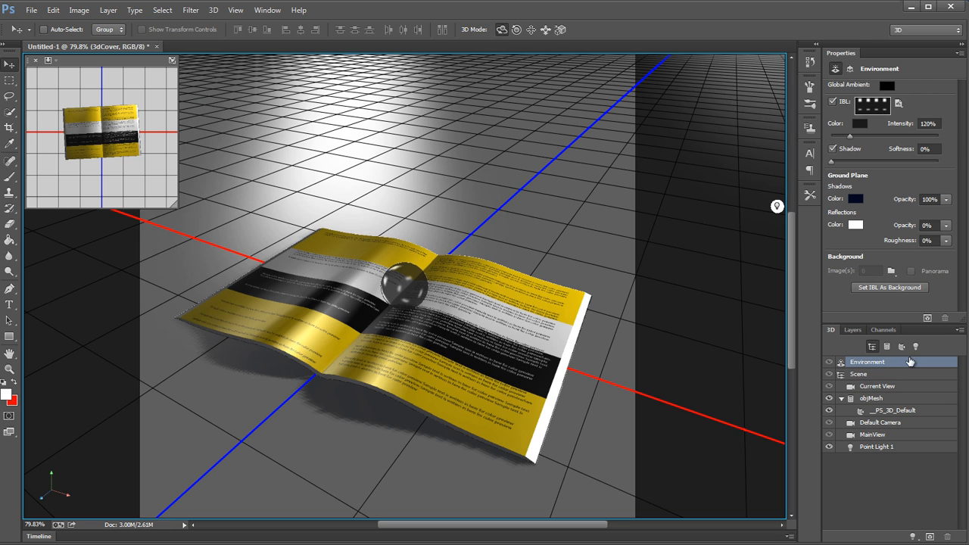
left_click(580, 179)
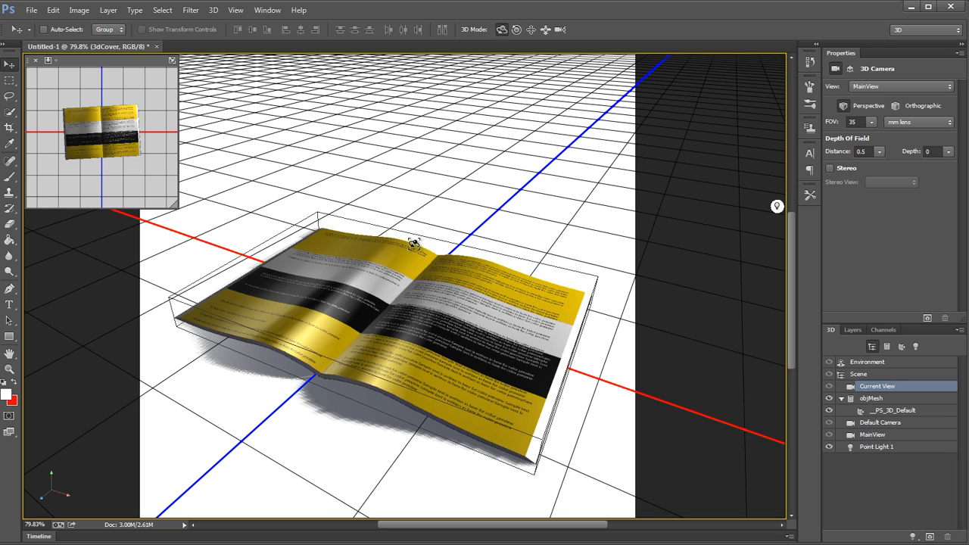
Step: Open the book material's diffuse texture, return to the 3D document and examine the white margin at the right page's front corner
left_click(9, 79)
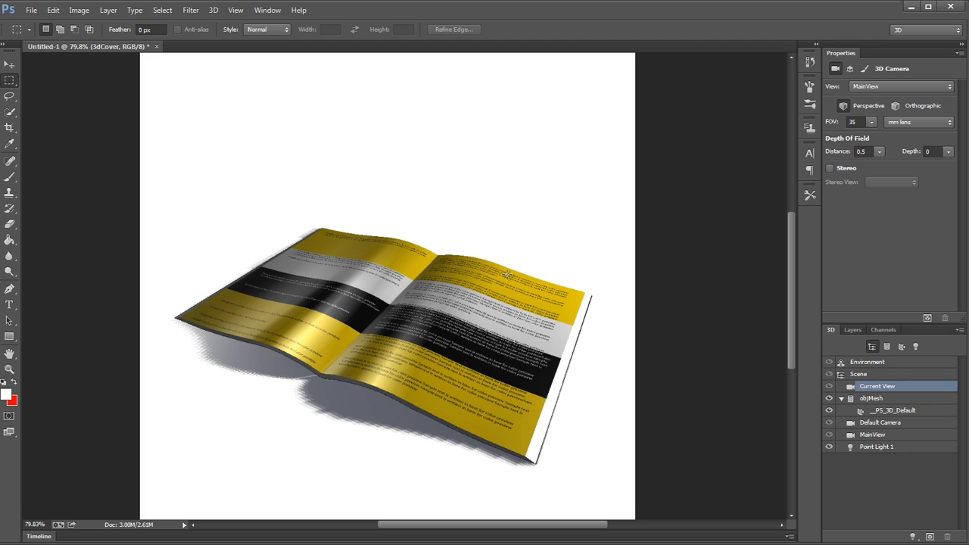
left_click(921, 411)
left_click(888, 86)
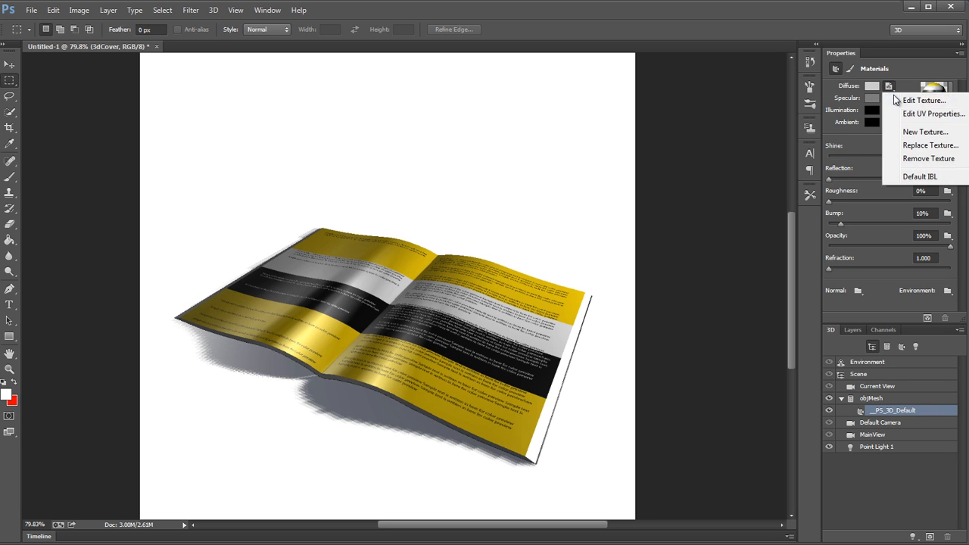
left_click(859, 97)
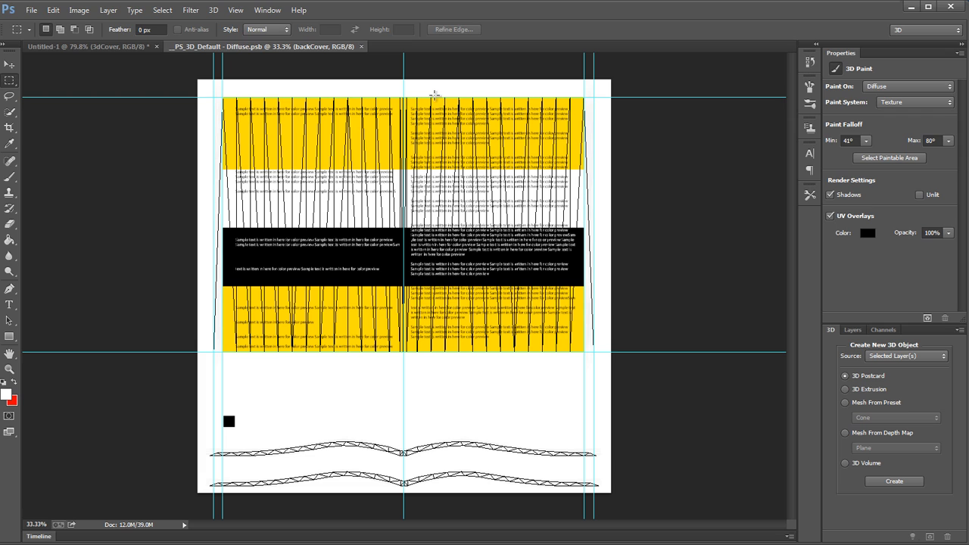
left_click(114, 46)
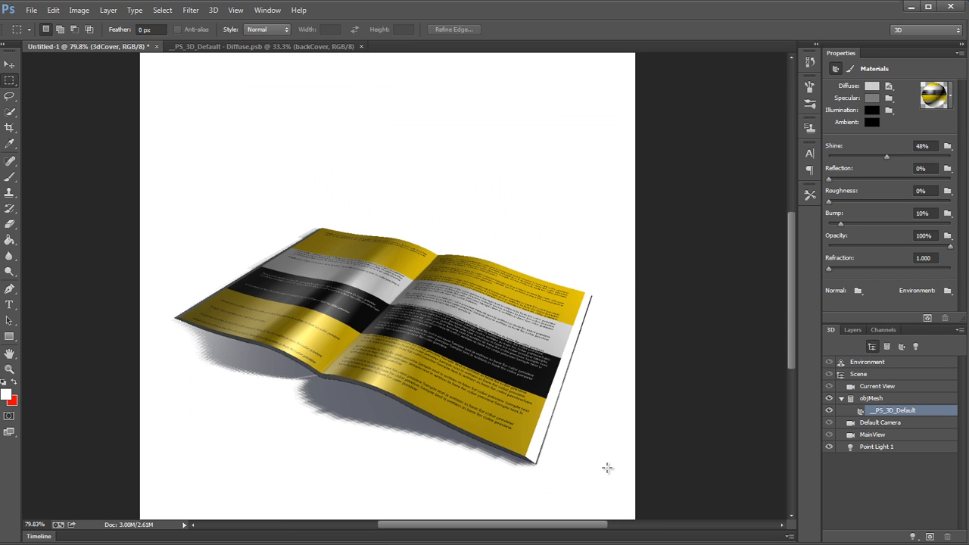
key("ctrl+space")
left_click_drag(553, 454, 625, 450)
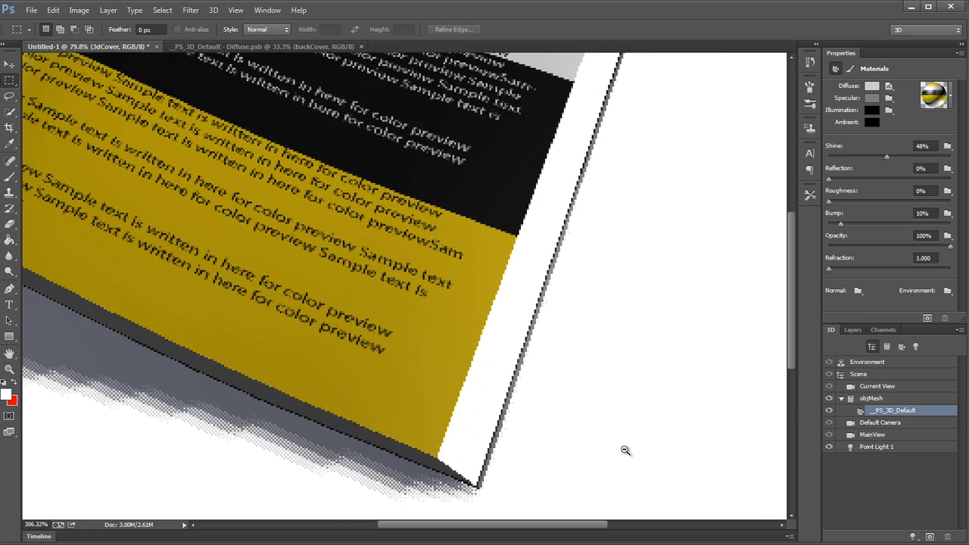
key("ctrl+space")
left_click_drag(648, 370, 587, 366)
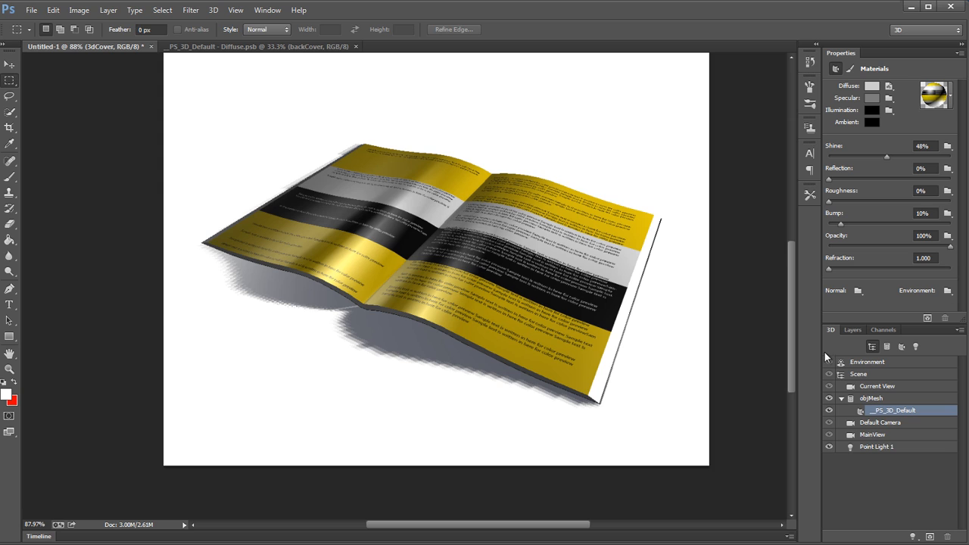
Step: Slide the camera toward and away from the book to view the pages, and return to the MainView camera
key("v")
left_click(685, 374)
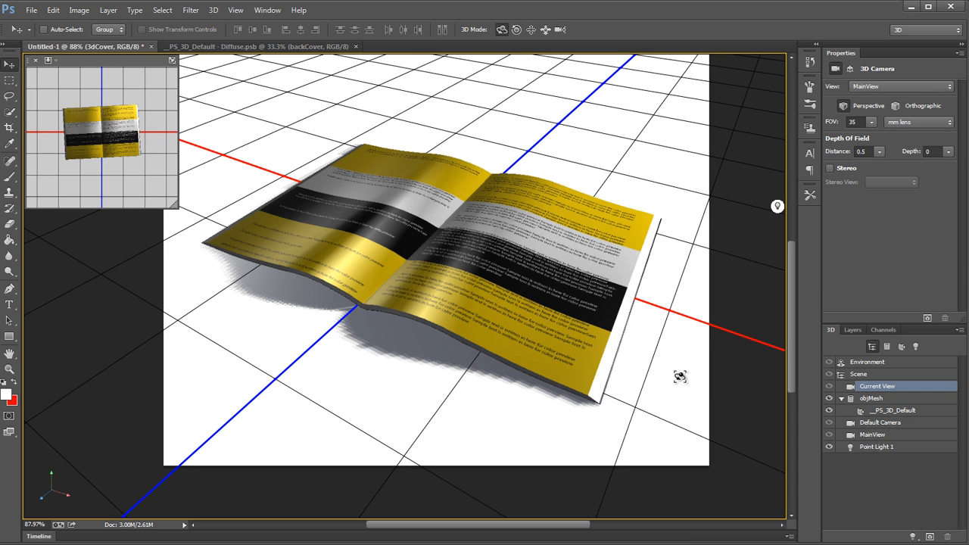
left_click(544, 29)
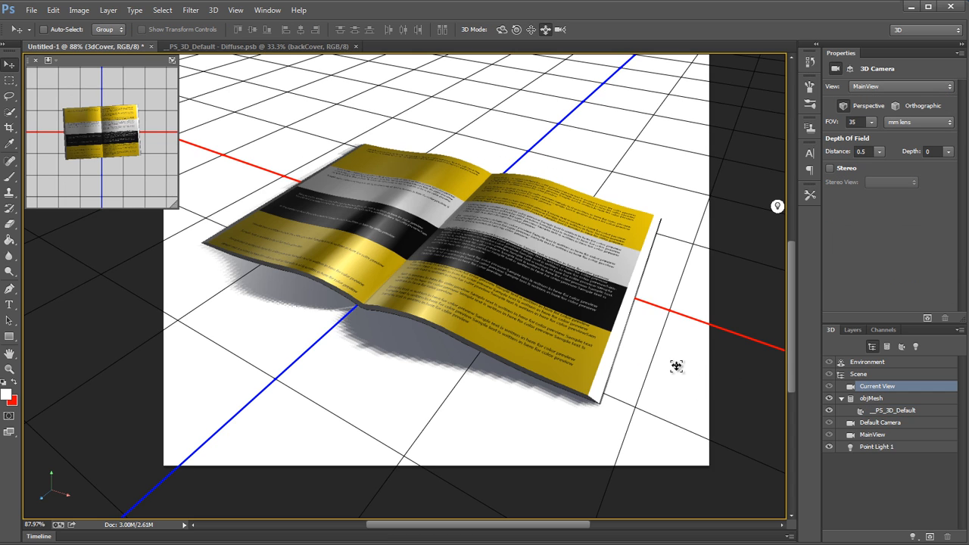
left_click_drag(676, 368, 613, 534)
left_click_drag(636, 372, 649, 262)
left_click(502, 29)
left_click(865, 436)
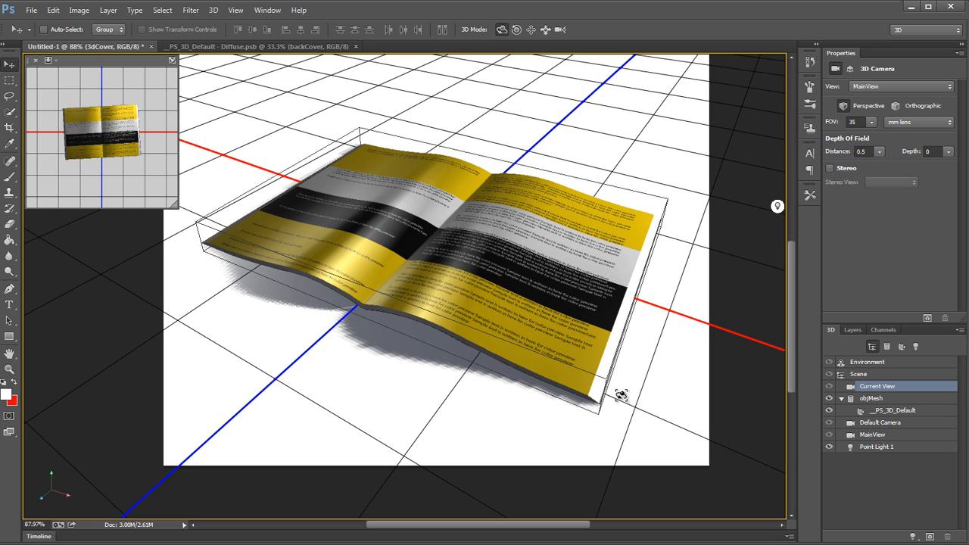
Step: Save the book material's gray specular colour, RGB 125, as a colour swatch named "Gr"
left_click(911, 363)
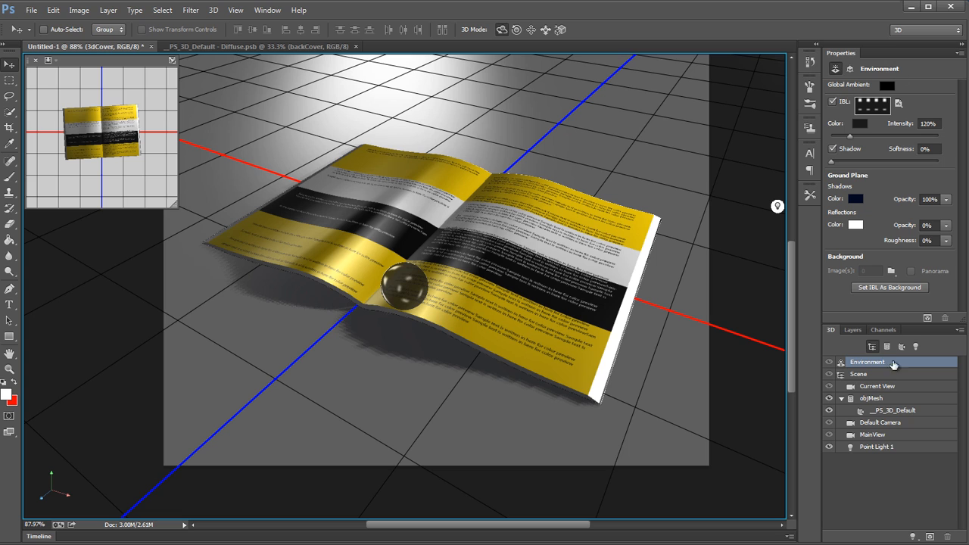
left_click(927, 413)
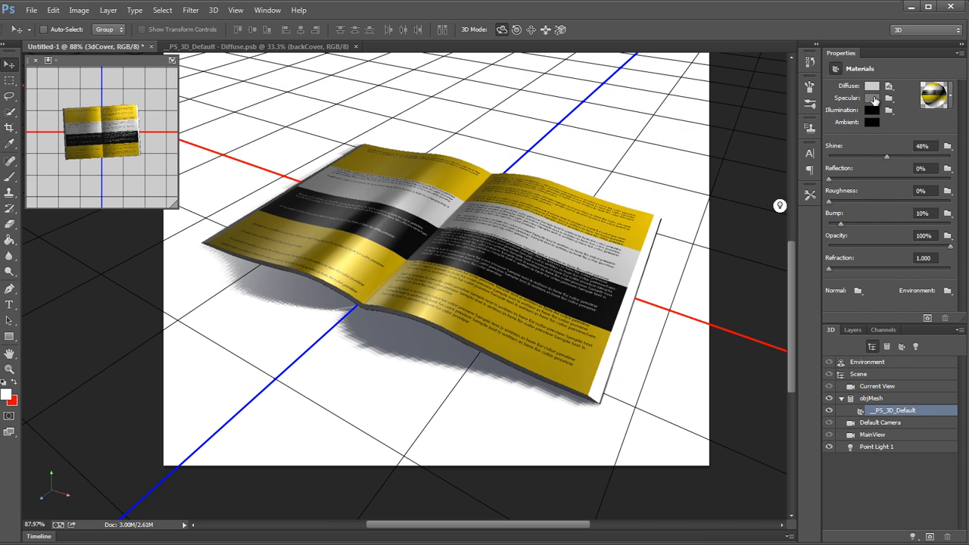
left_click(872, 97)
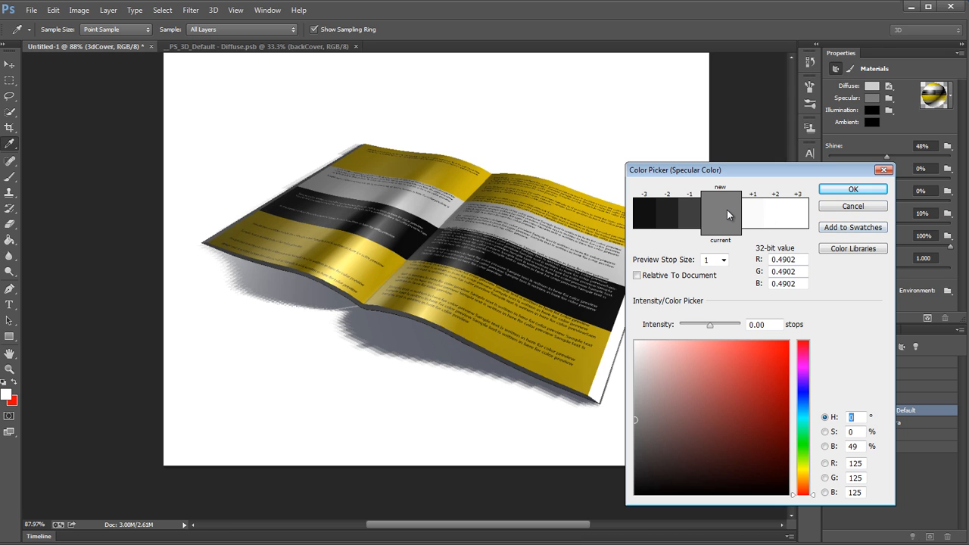
left_click(836, 229)
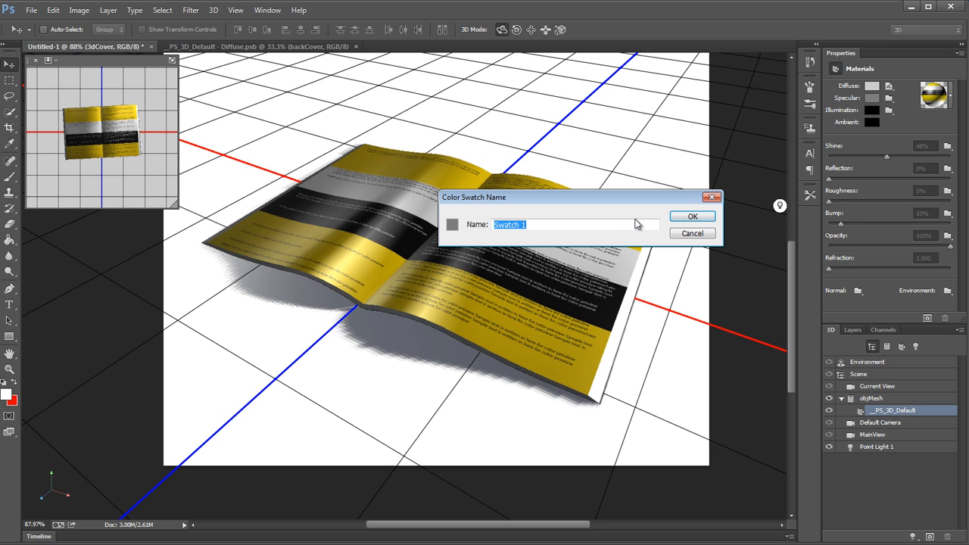
type("Gr")
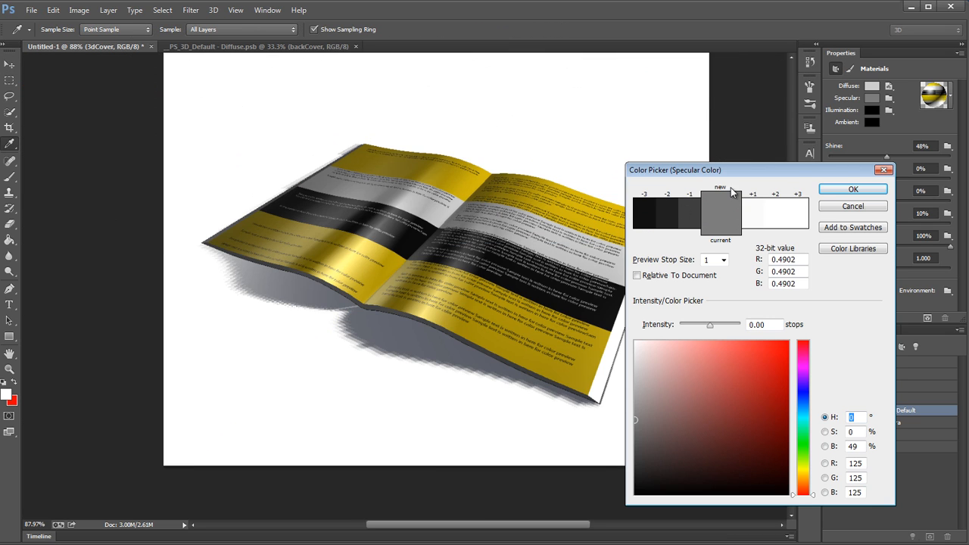
left_click(850, 190)
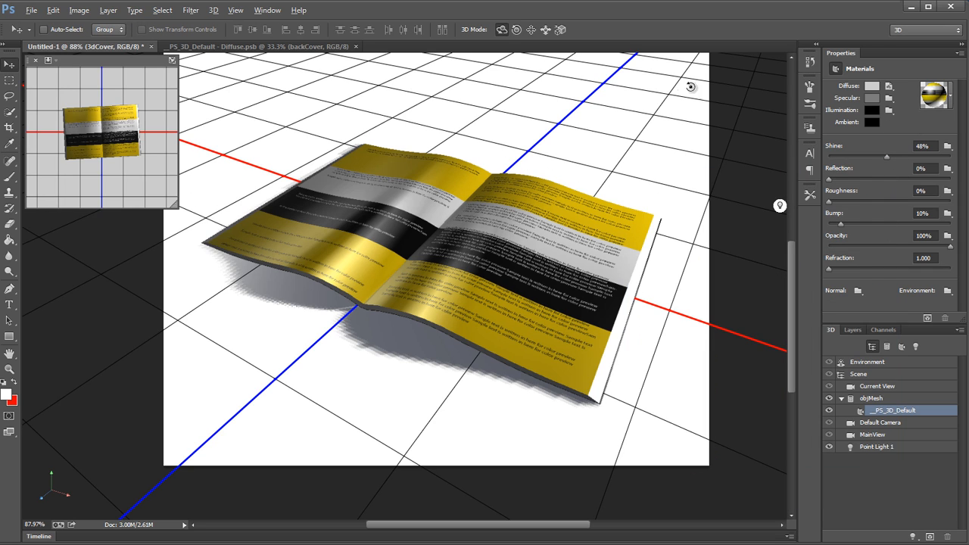
Step: Create a new 2048 x 2048 pixel specular colour texture with a white background for the book material
left_click(9, 80)
left_click(939, 414)
key("b")
key("v")
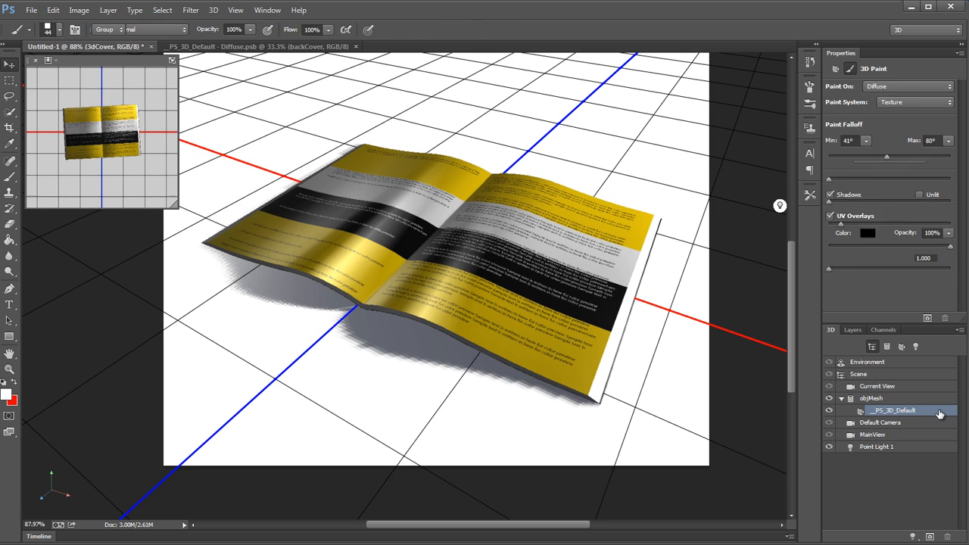
left_click(890, 100)
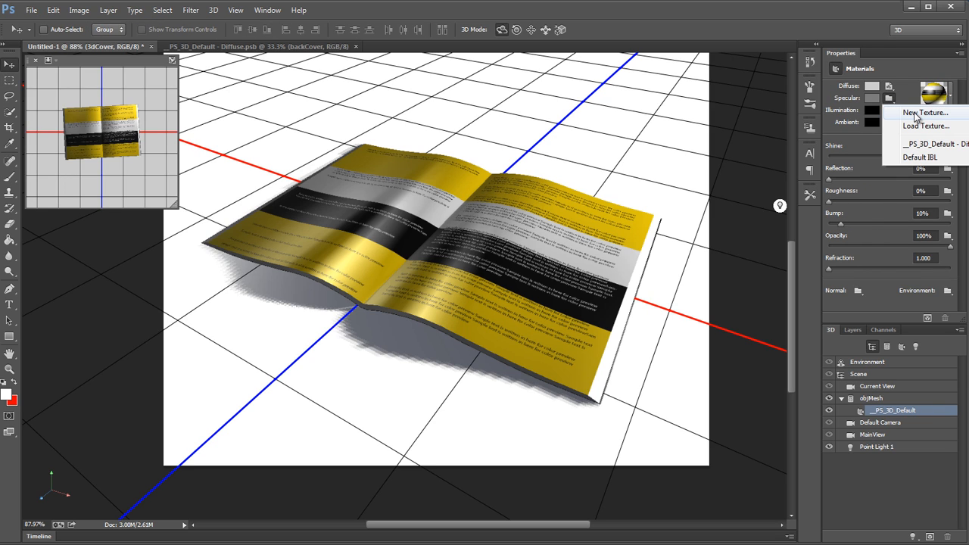
left_click(915, 113)
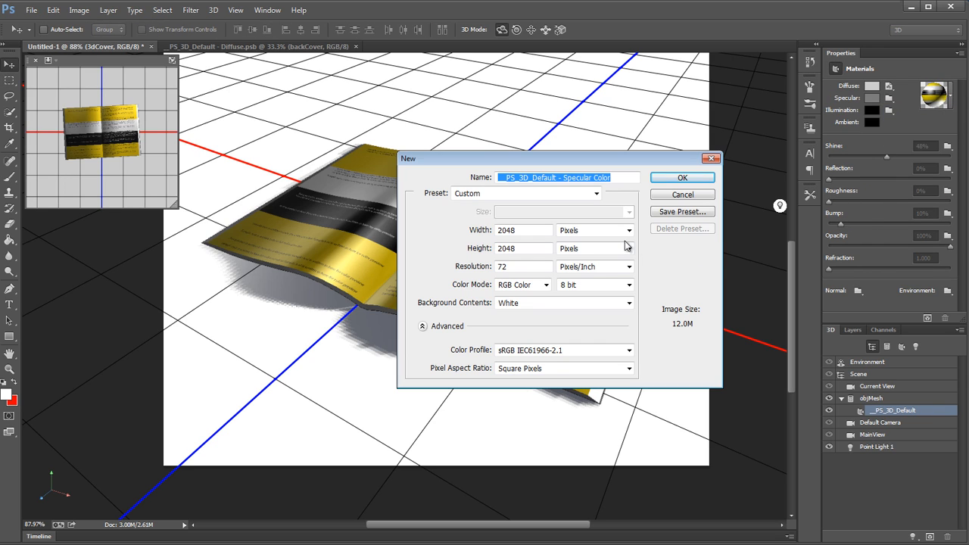
left_click(690, 177)
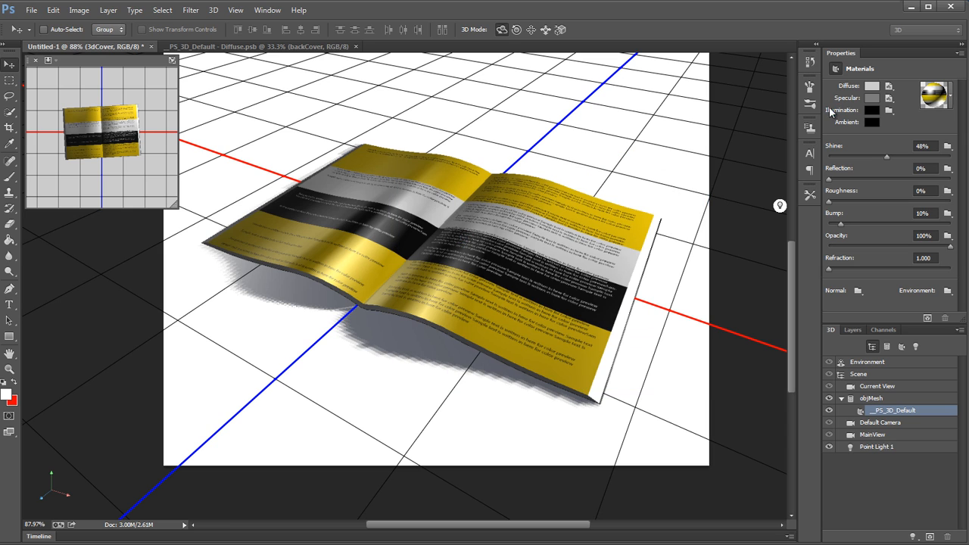
Step: Open the book material's specular colour texture for editing and display its layers
left_click(887, 99)
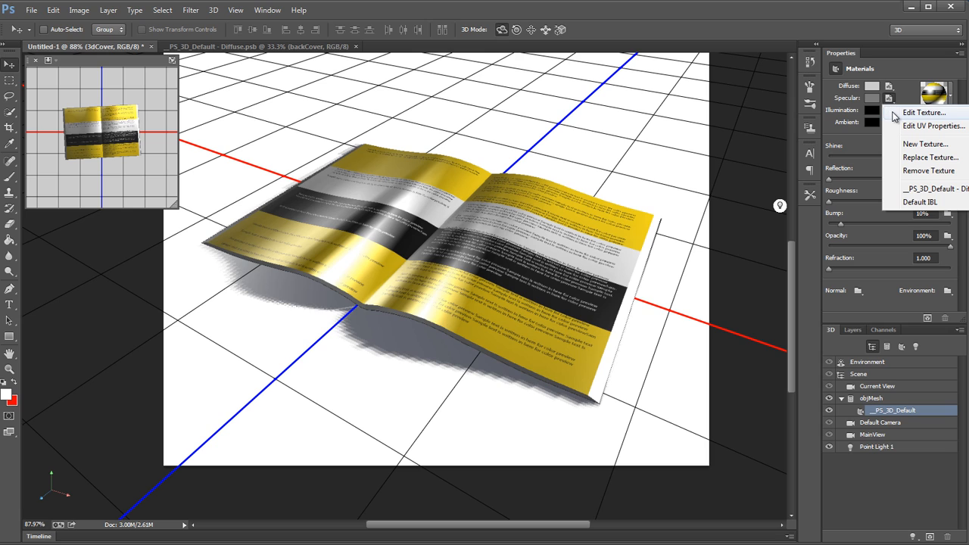
left_click(923, 112)
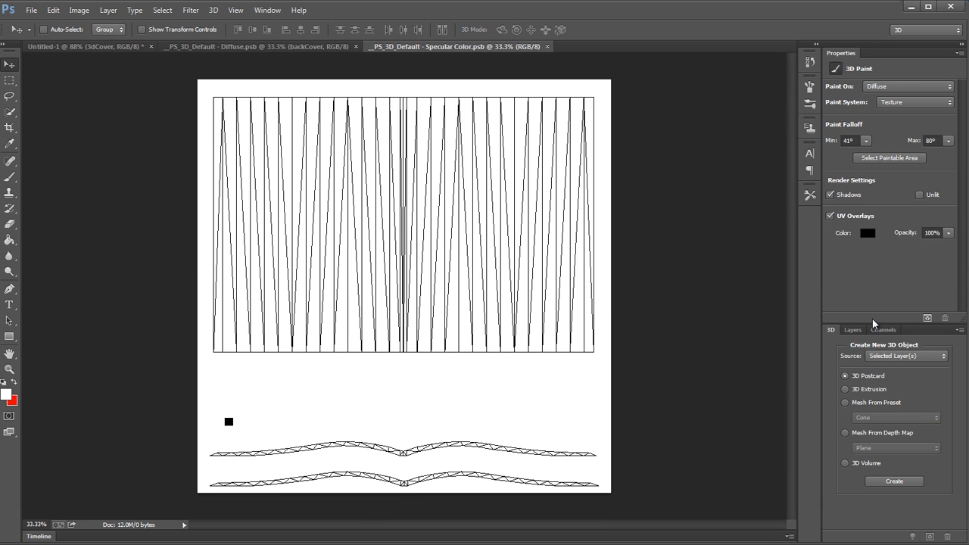
left_click(853, 330)
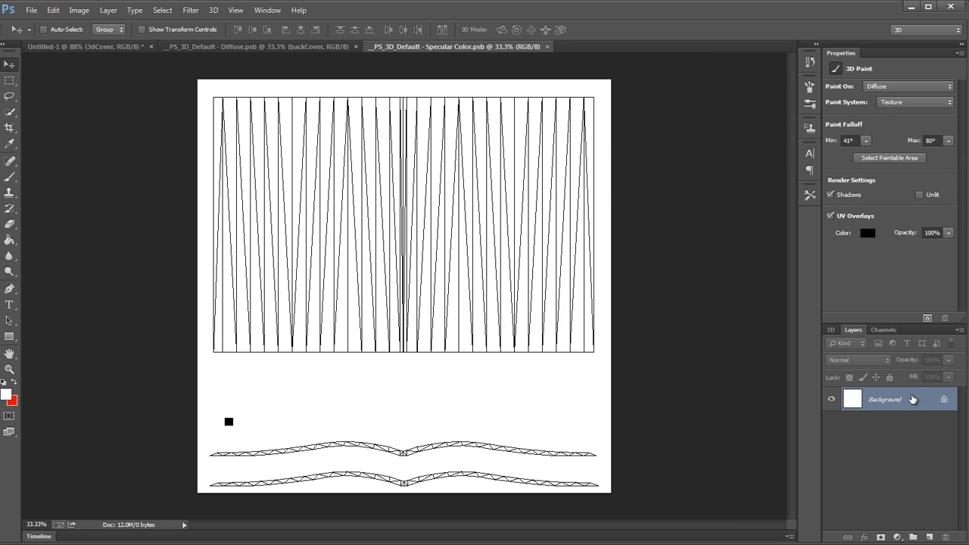
key("shift+F5")
left_click(389, 190)
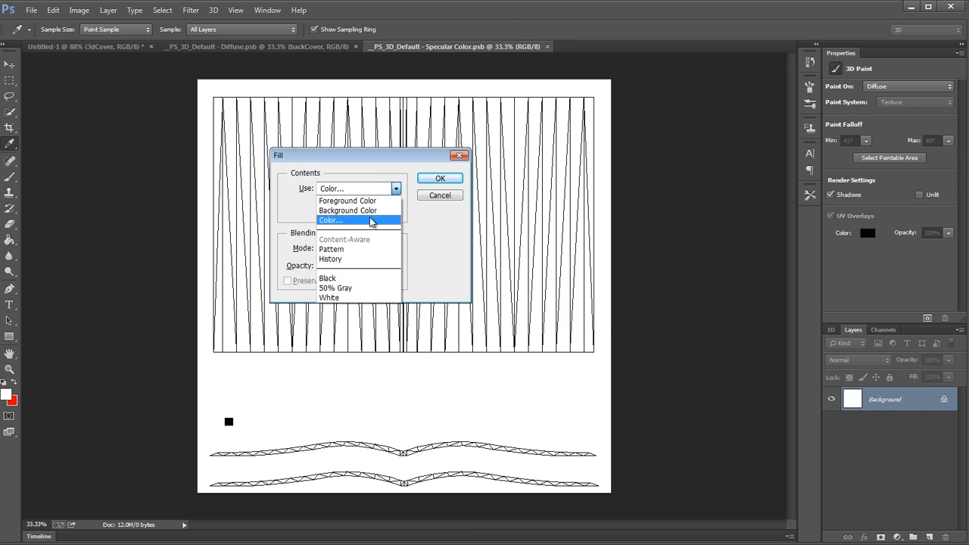
left_click(371, 220)
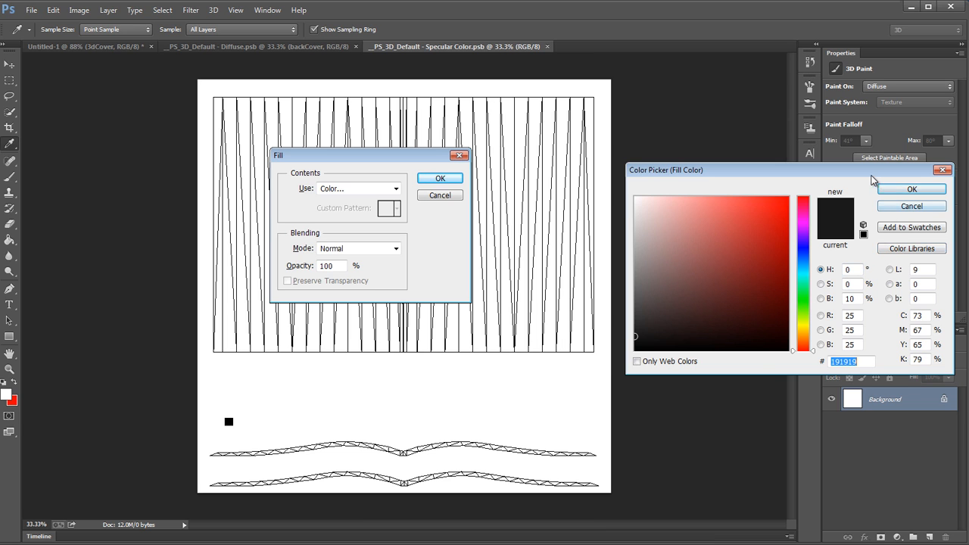
left_click_drag(872, 179, 691, 207)
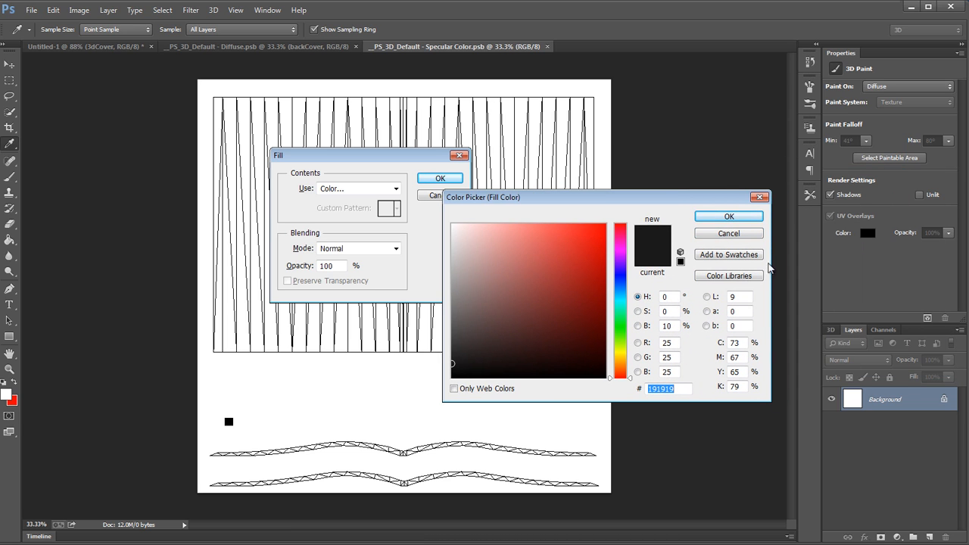
left_click(755, 234)
Step: Display the colour swatches, enlarged to show them all, and make the saved gray the foreground colour
left_click(267, 10)
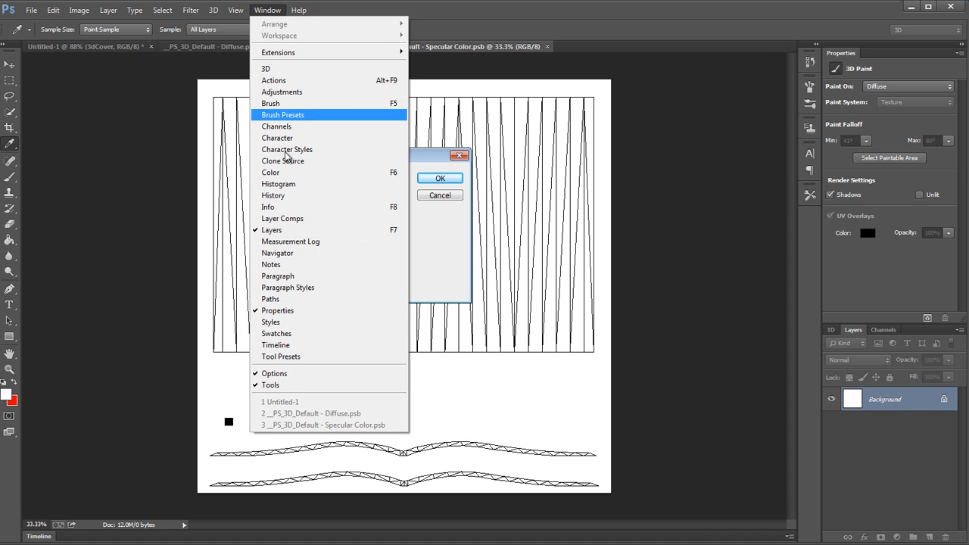
left_click(288, 333)
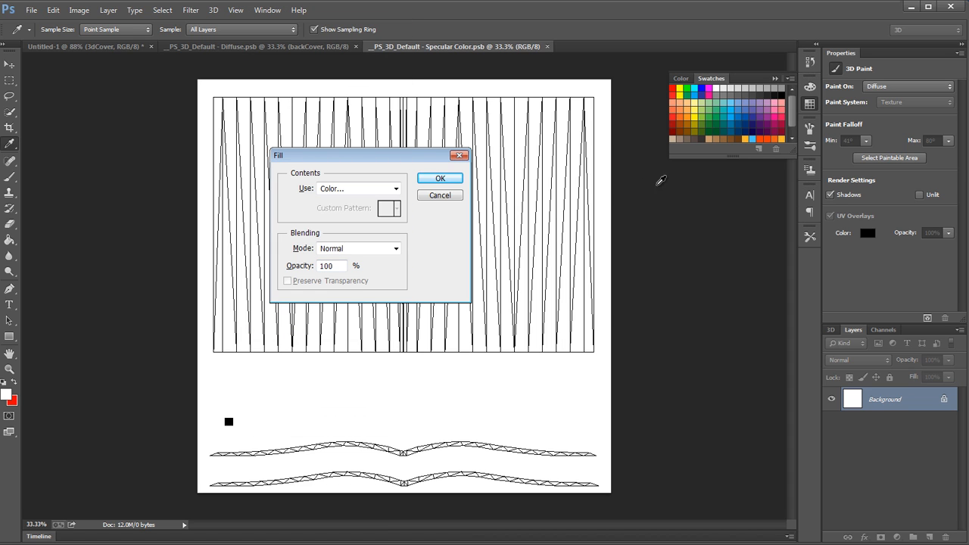
left_click_drag(669, 161, 639, 241)
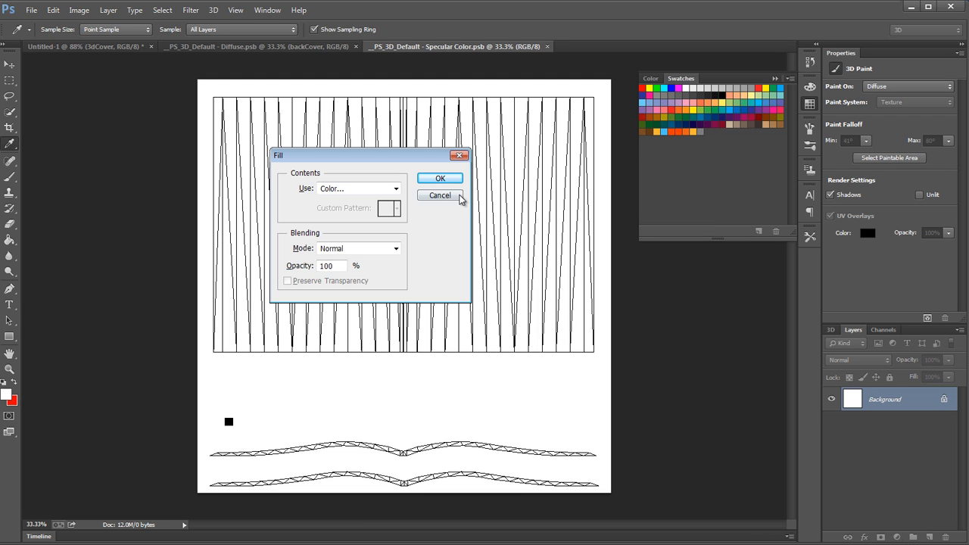
left_click(447, 179)
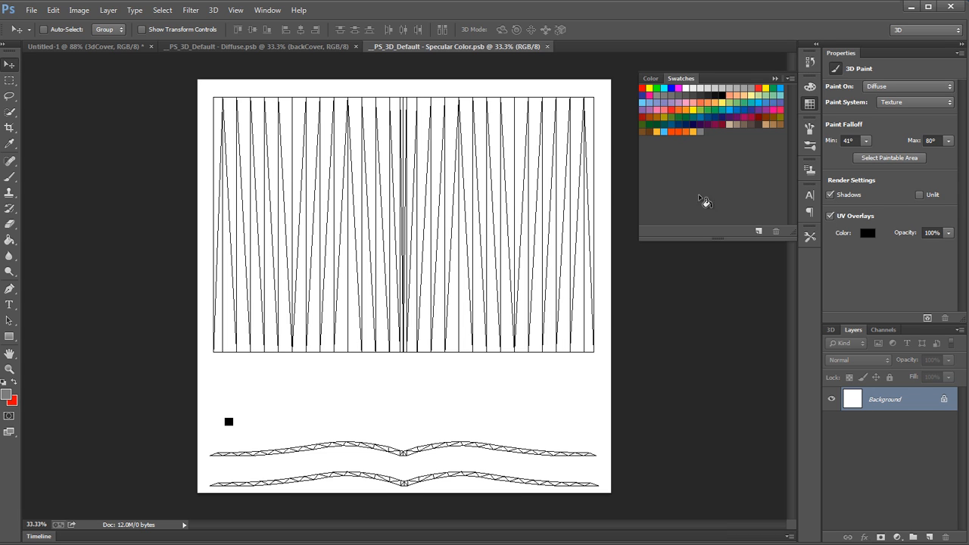
Step: Convert the specular texture's locked Background into a regular layer named "Layer 0"
double_click(920, 401)
left_click(683, 189)
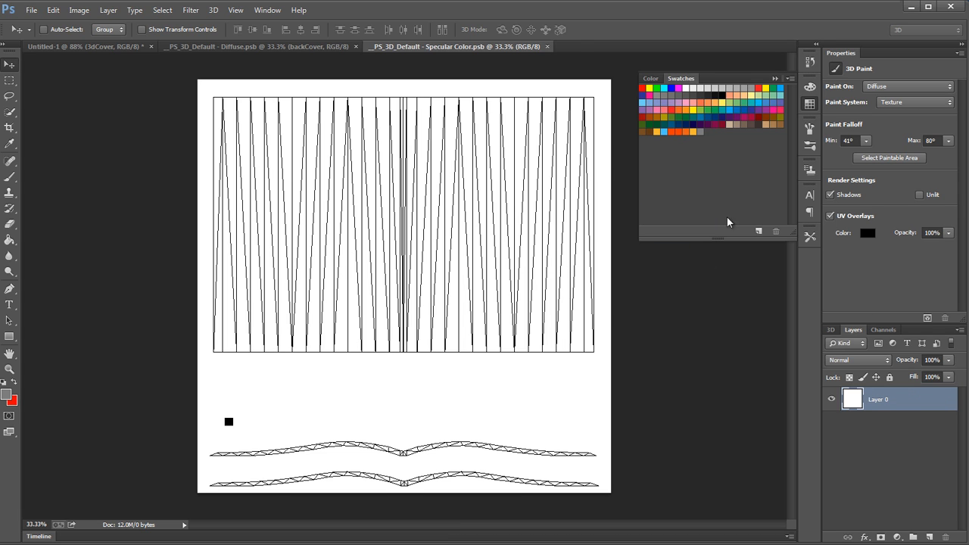
right_click(916, 398)
left_click(910, 399)
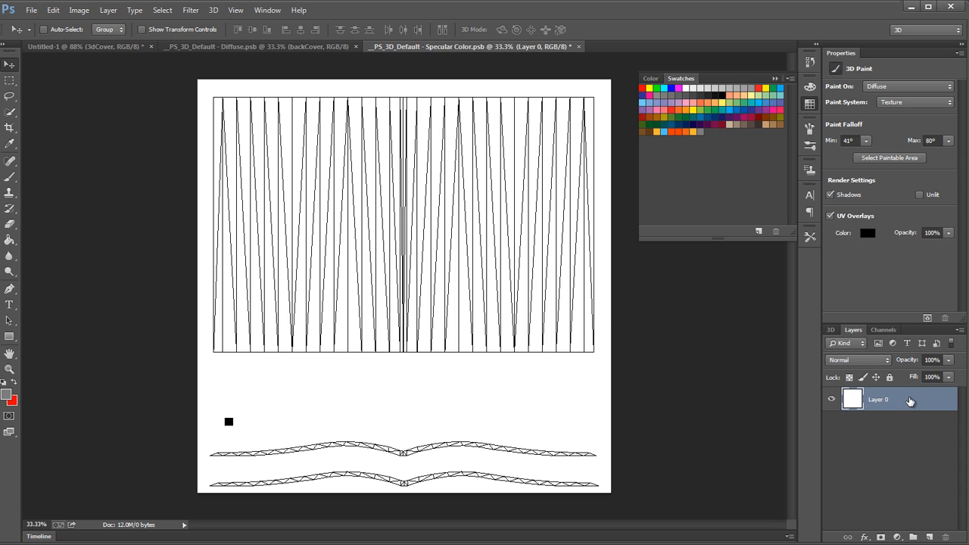
Step: Apply a Color Overlay to Layer 0 using the saved gray swatch, RGB 125 (7d7d7d), in Normal mode
double_click(908, 401)
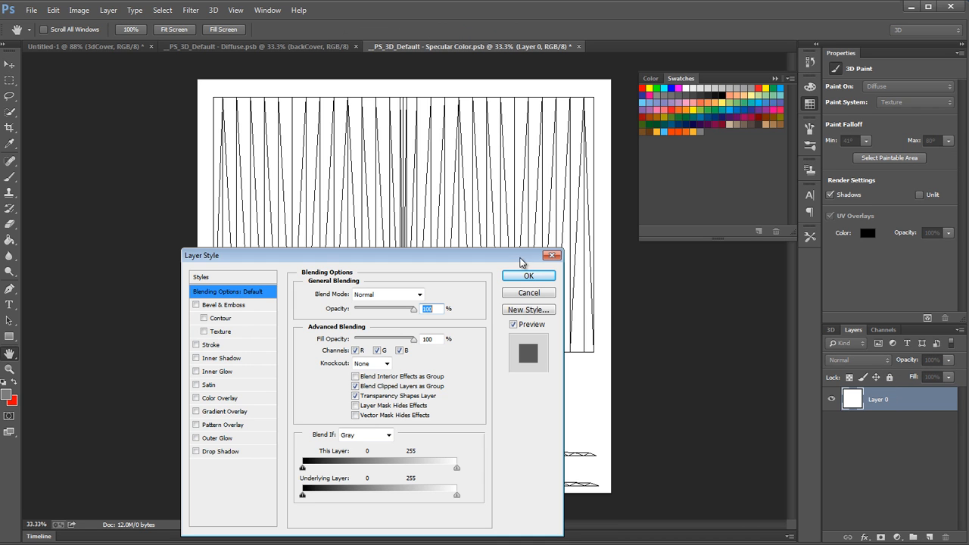
left_click_drag(508, 263, 530, 218)
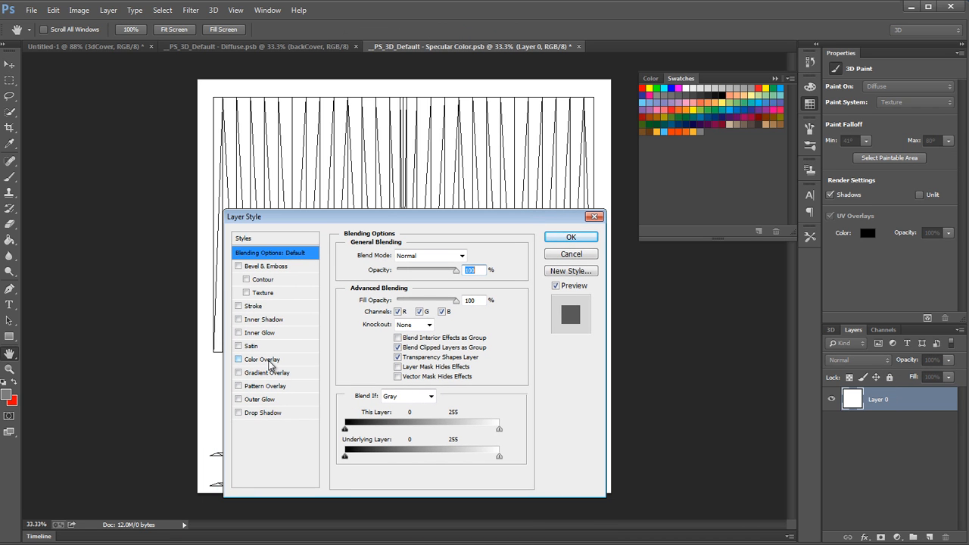
left_click(262, 358)
left_click(471, 257)
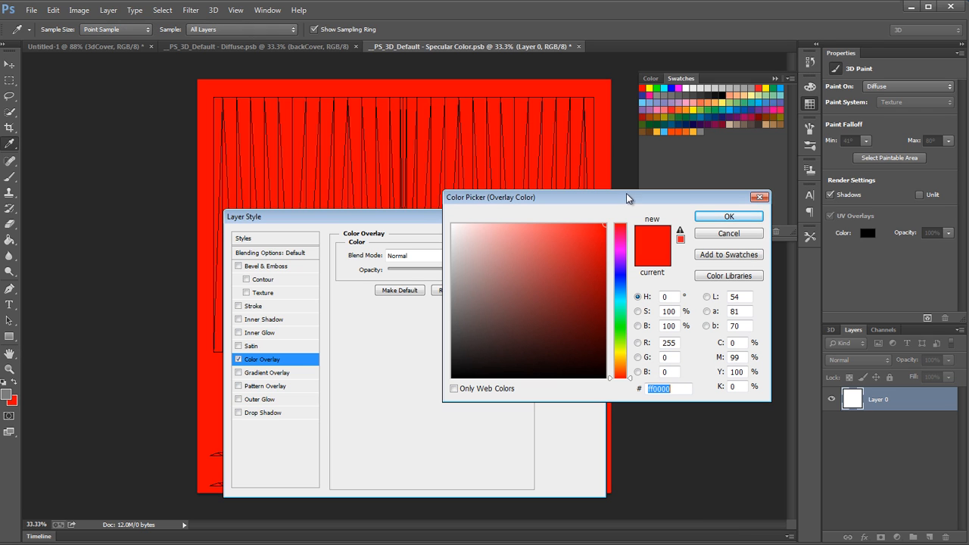
left_click(700, 131)
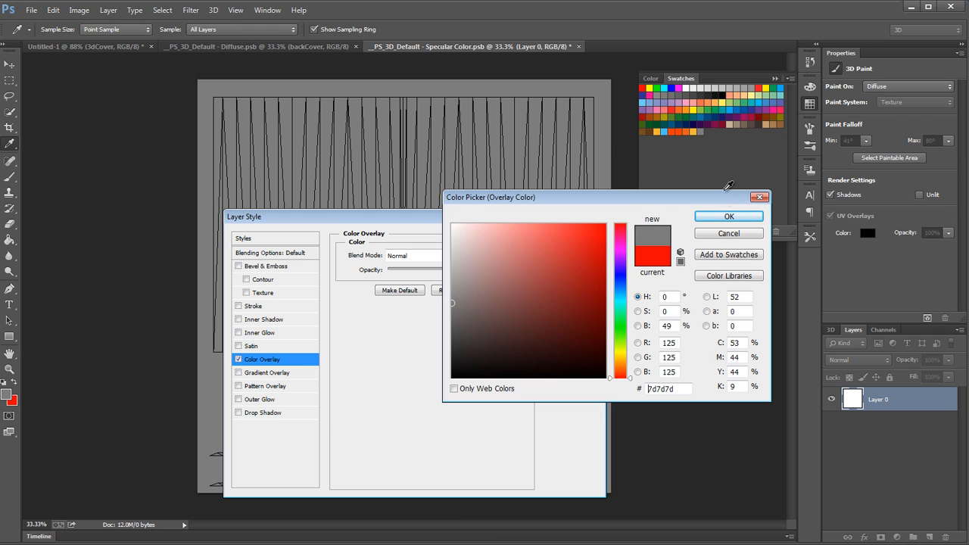
left_click(728, 216)
left_click(571, 237)
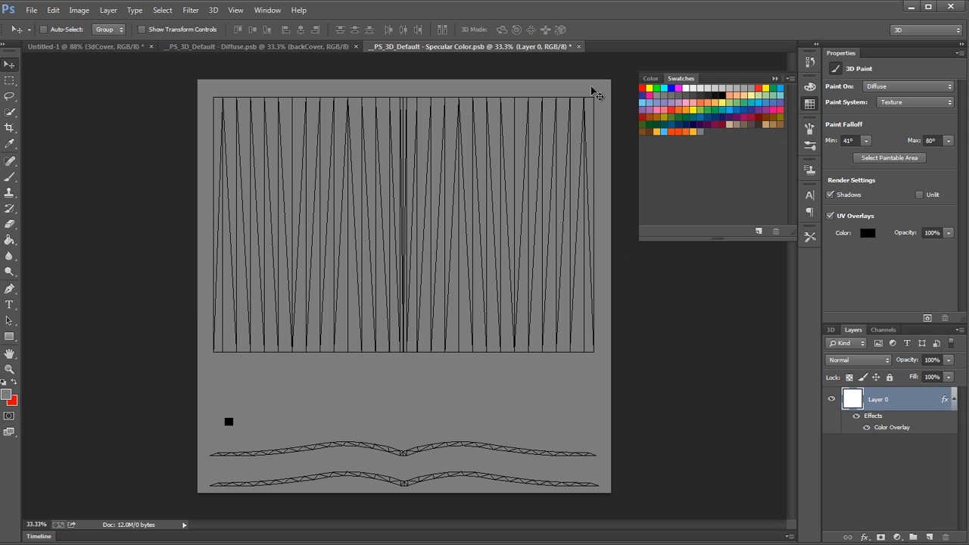
Step: Check the book mockup, then select two vertical strips over the left and right page edges of the specular texture's UV layout
left_click(125, 47)
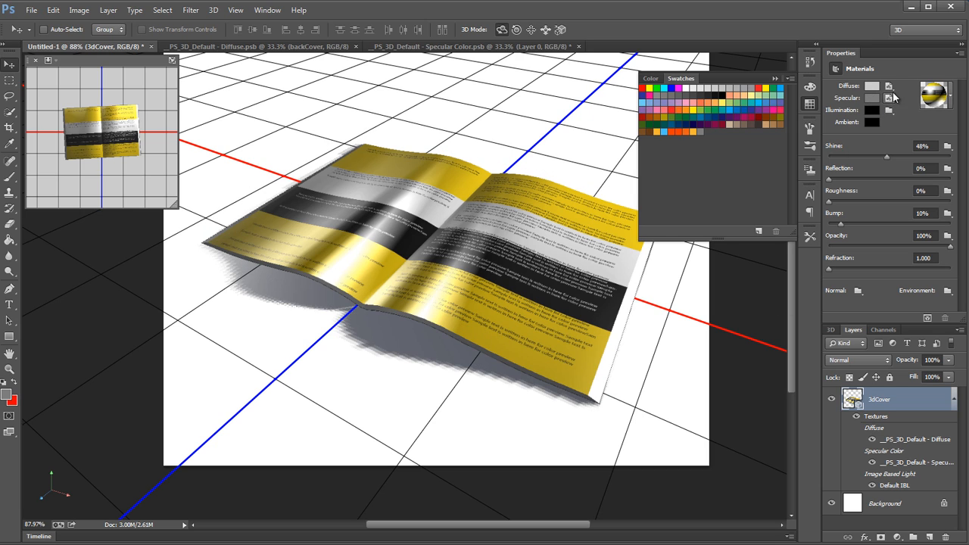
left_click(454, 47)
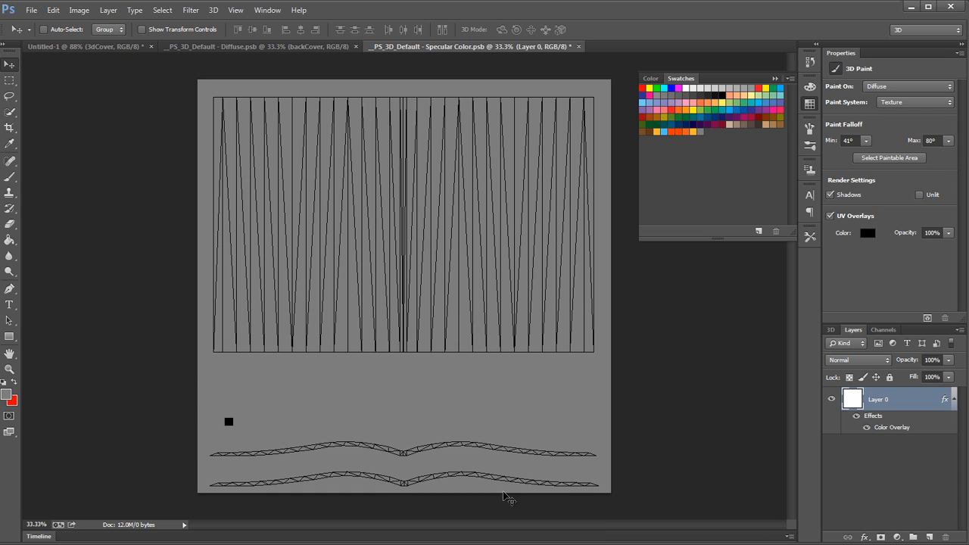
left_click(9, 80)
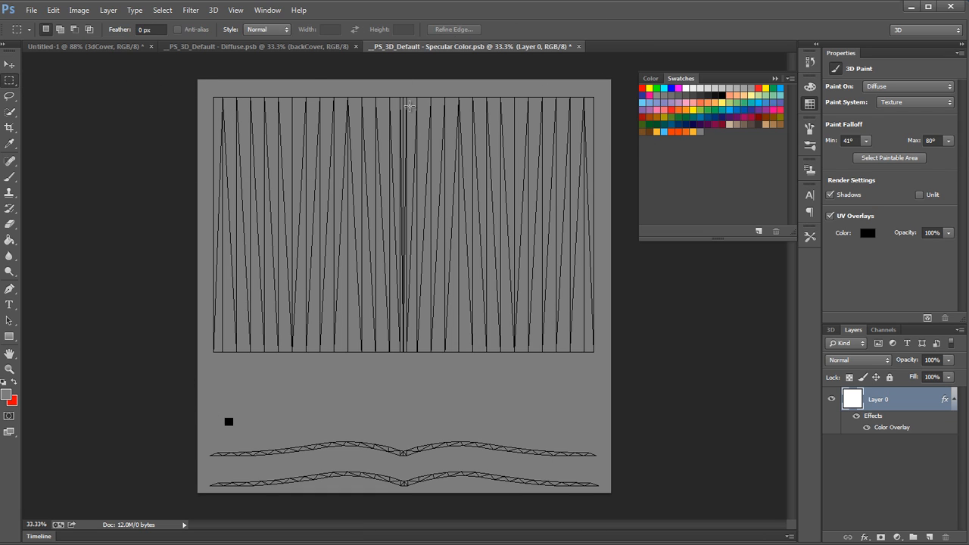
left_click(774, 78)
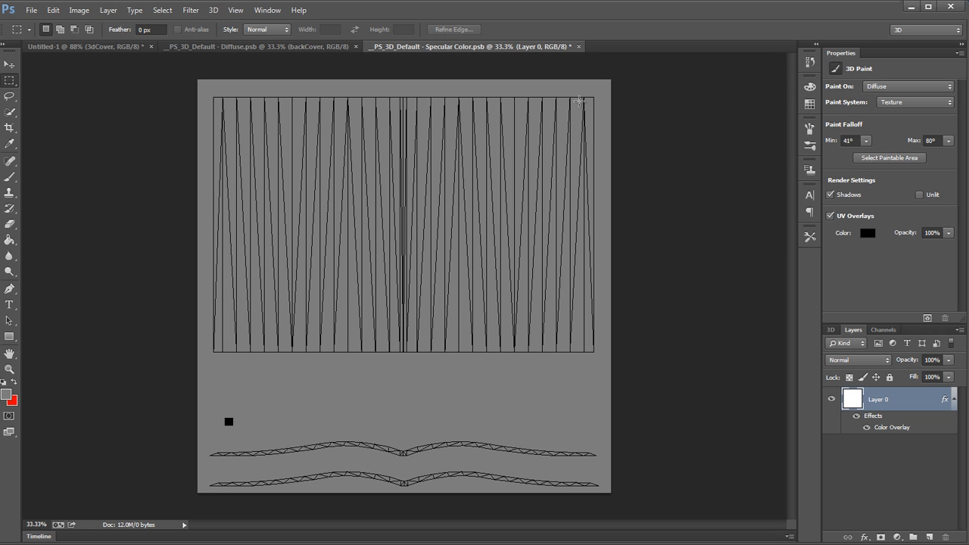
left_click_drag(584, 93, 619, 367)
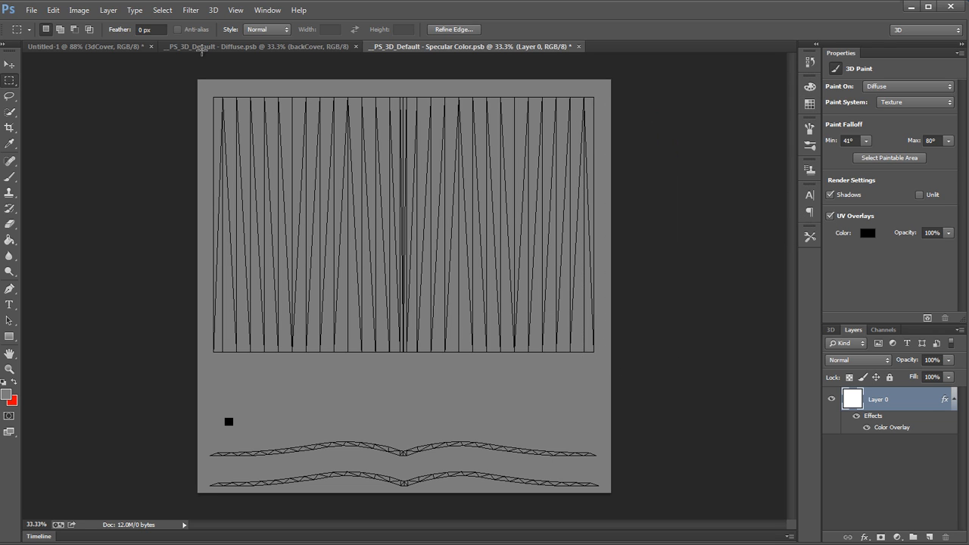
left_click_drag(198, 86, 222, 371)
Step: Check both strips' inner edges and extend the left strip of the selection to the nearest vertical line of the UV layout
left_click_drag(622, 343, 701, 351)
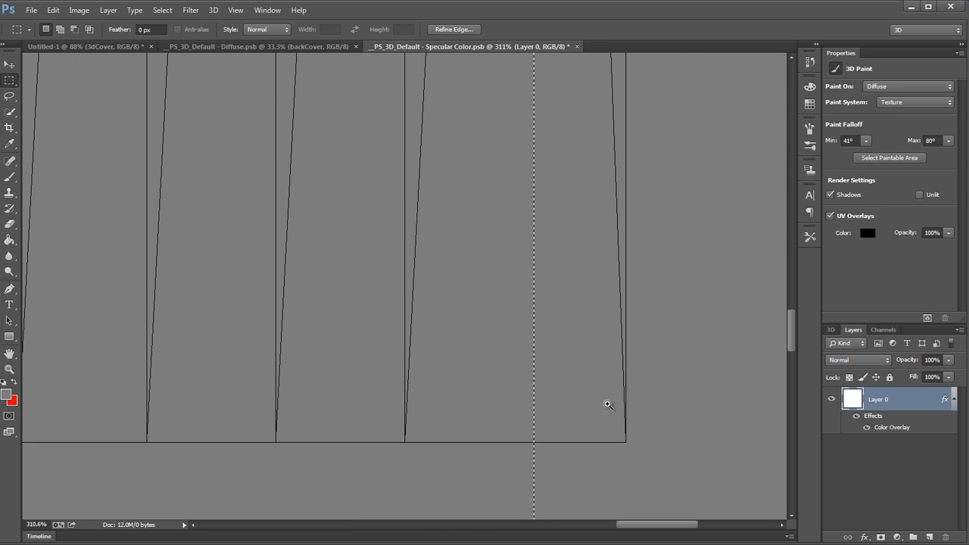
left_click_drag(572, 401, 378, 338)
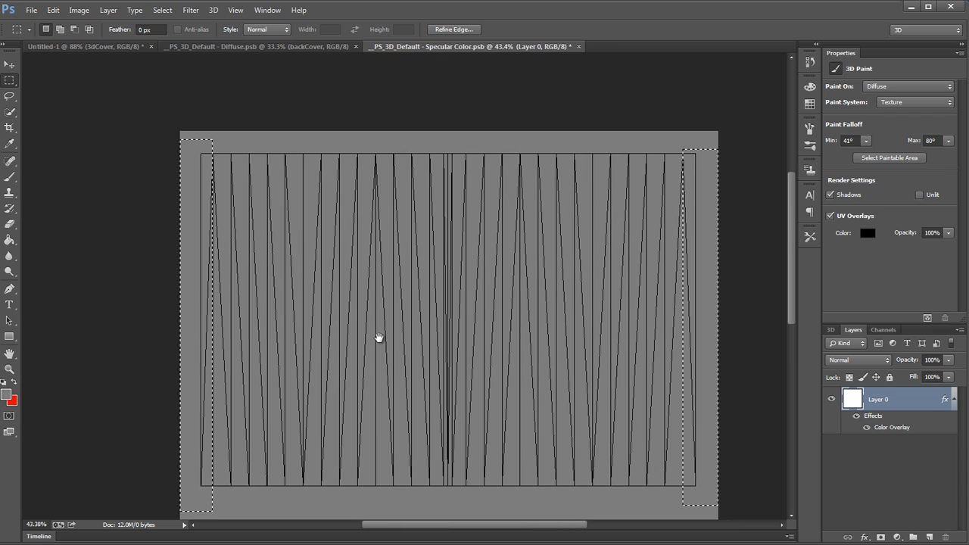
left_click_drag(208, 160, 326, 149)
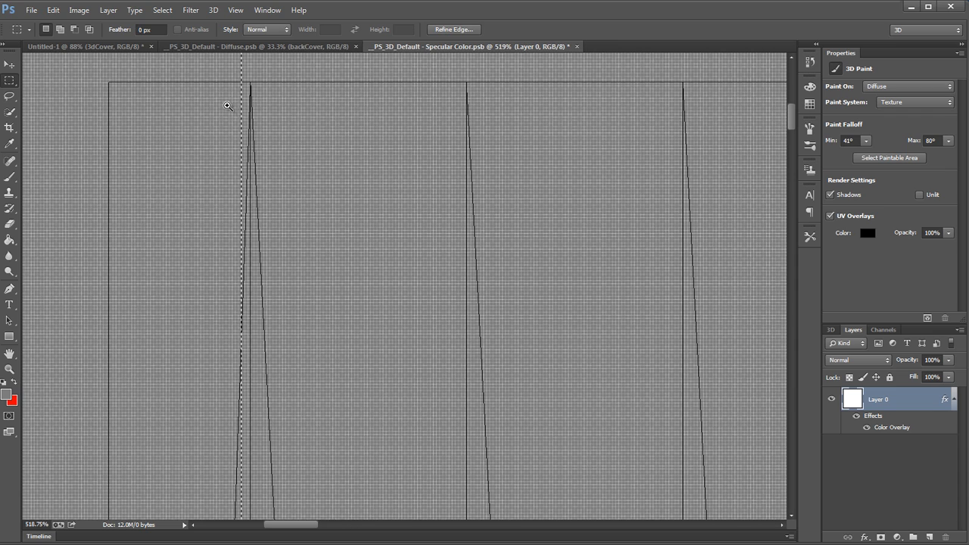
scroll(210, 70, "down", 15)
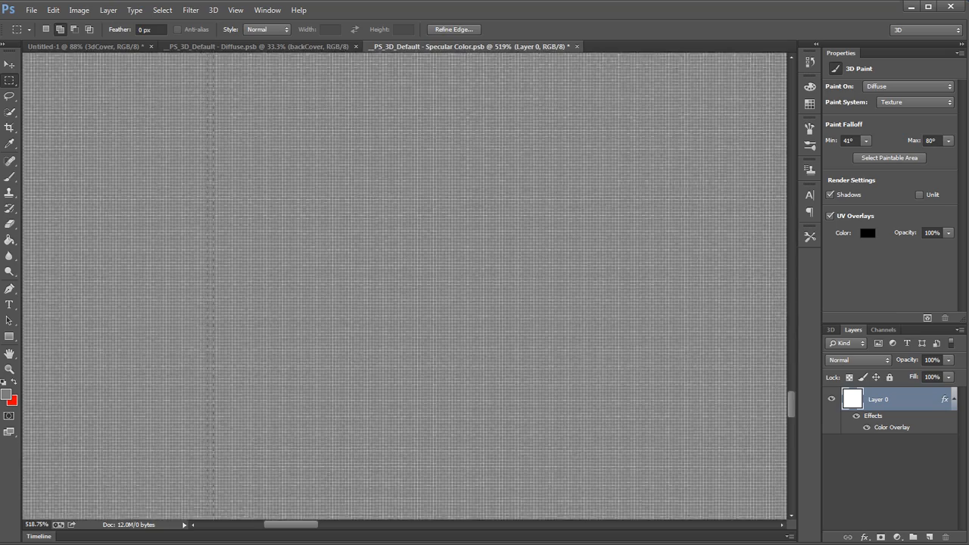
left_click_drag(213, 543, 266, 462)
left_click_drag(267, 386, 254, 289)
left_click_drag(497, 273, 192, 465)
left_click_drag(363, 355, 291, 352)
Step: Create a new layer above Layer 0 and fill the two selected strips with black at 100% opacity
key("ctrl+shift+alt+n")
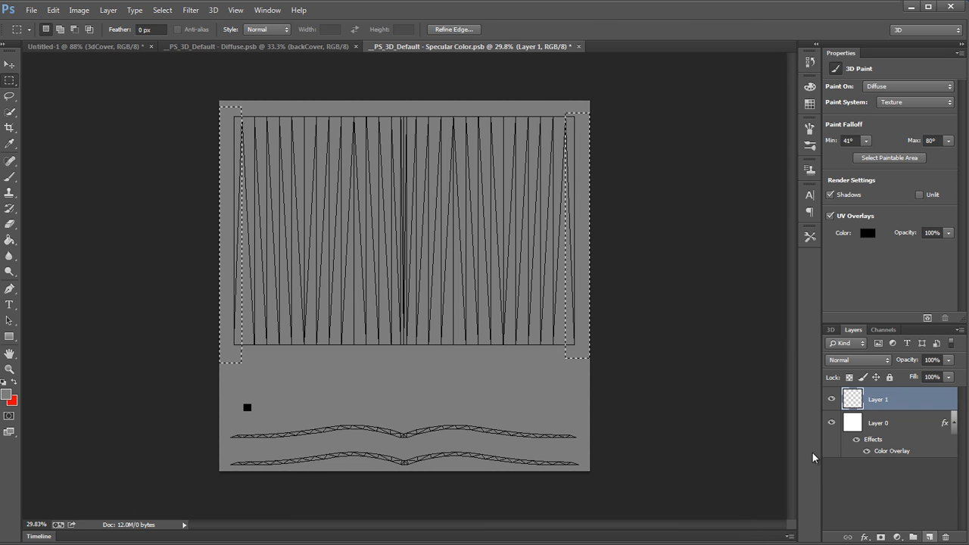
key("shift+F5")
left_click(380, 189)
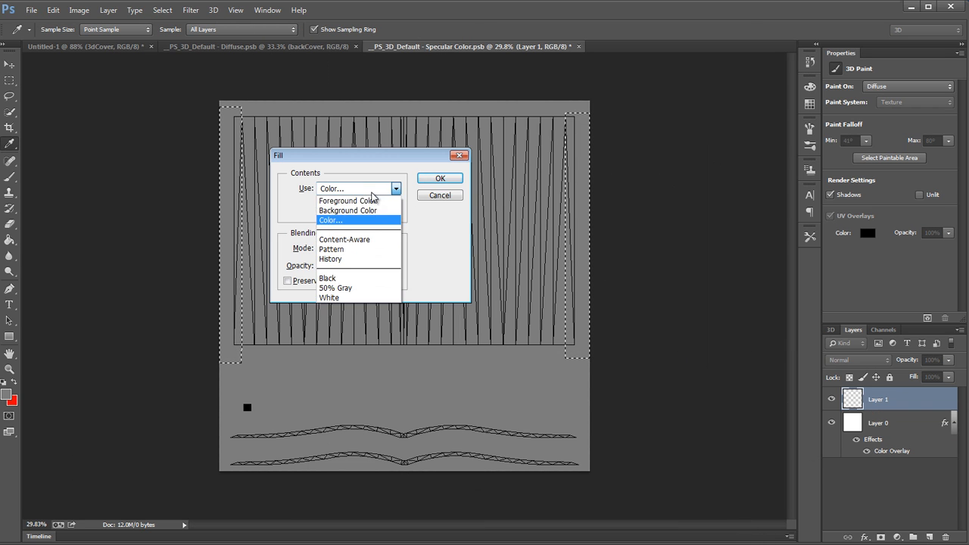
left_click(365, 279)
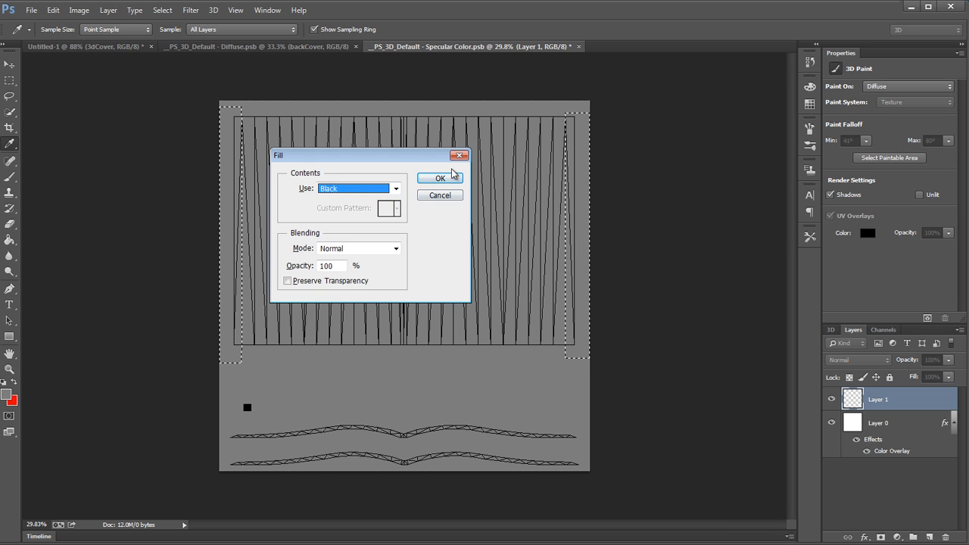
left_click(450, 179)
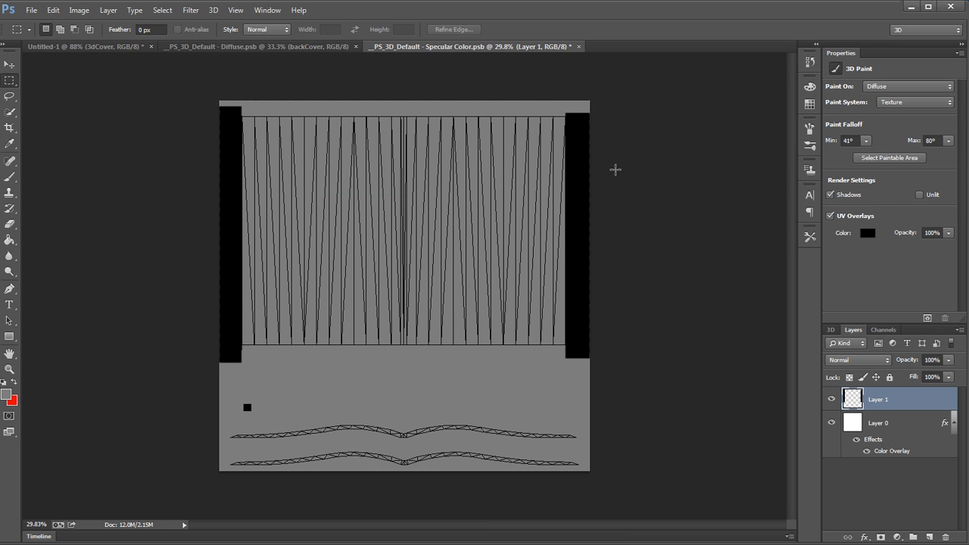
Step: Set the black strips layer's opacity to 80% and save the specular colour texture
key("8")
mouse_move(593, 168)
left_mouse_down()
mouse_move(614, 173)
mouse_move(595, 177)
left_mouse_up()
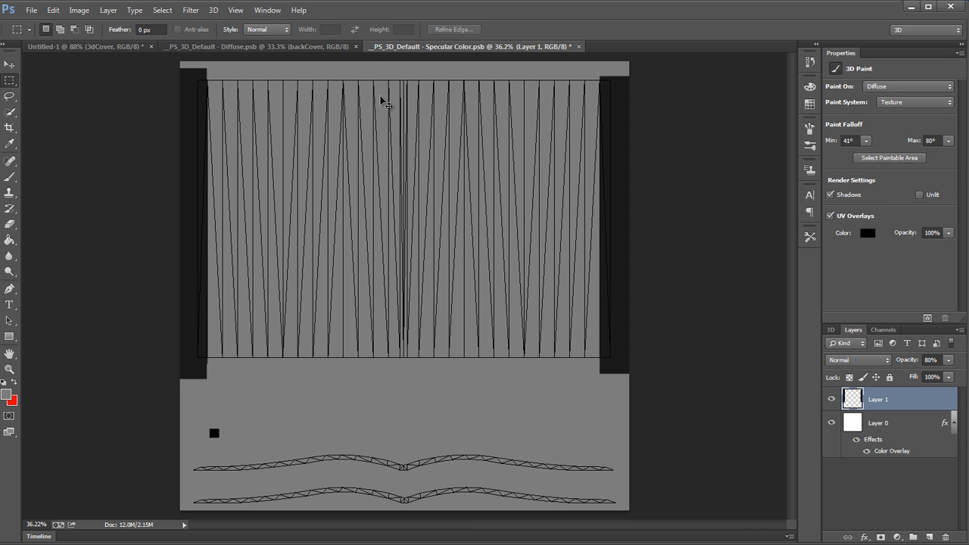
key("ctrl+s")
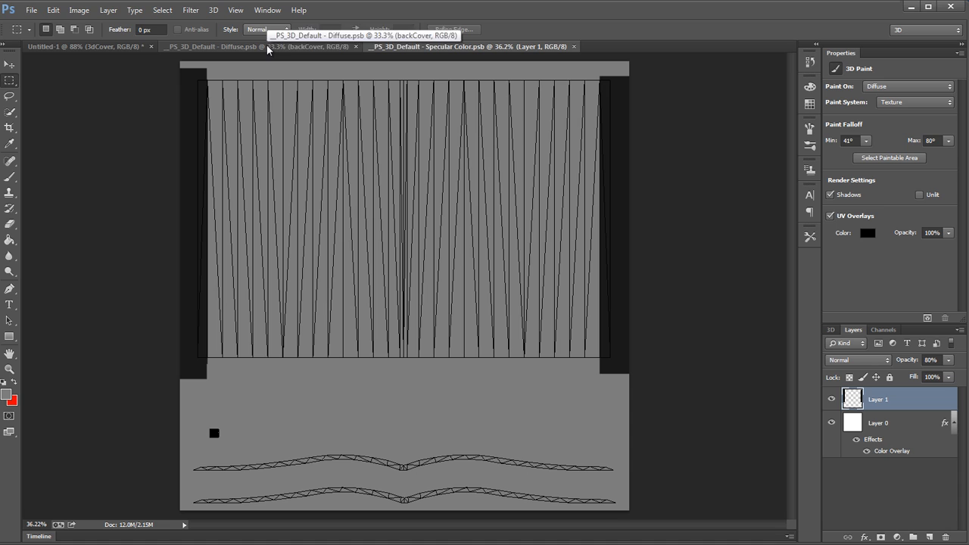
Step: Return to the book mockup and examine the page edges, corner and page highlights with the updated specular texture
left_click(118, 46)
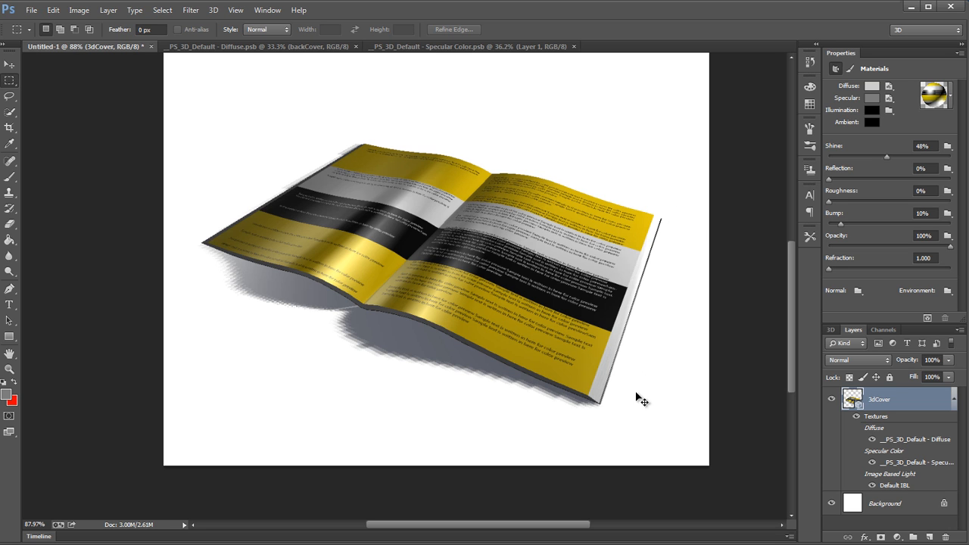
left_click_drag(641, 395, 687, 390)
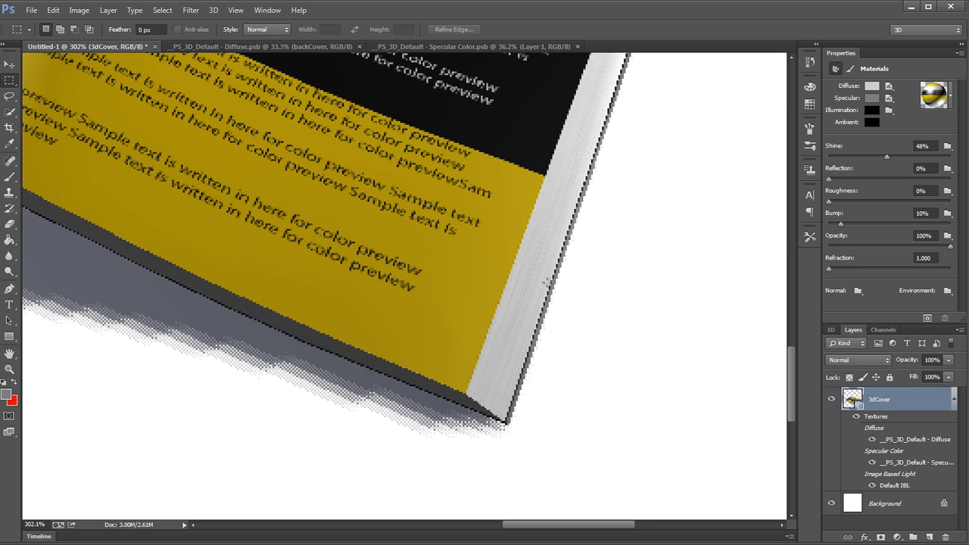
left_click_drag(615, 285, 550, 267)
left_click_drag(443, 288, 504, 295)
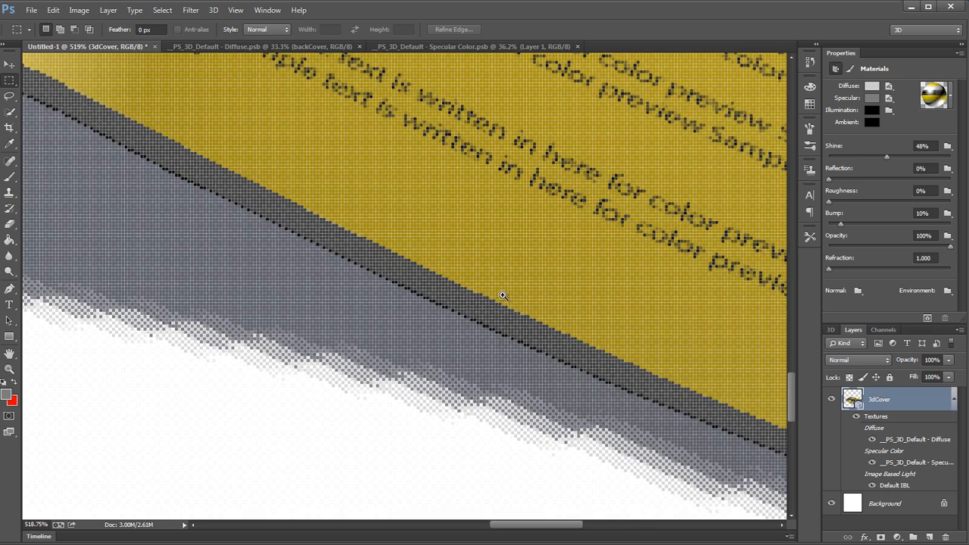
left_click_drag(427, 306, 384, 313)
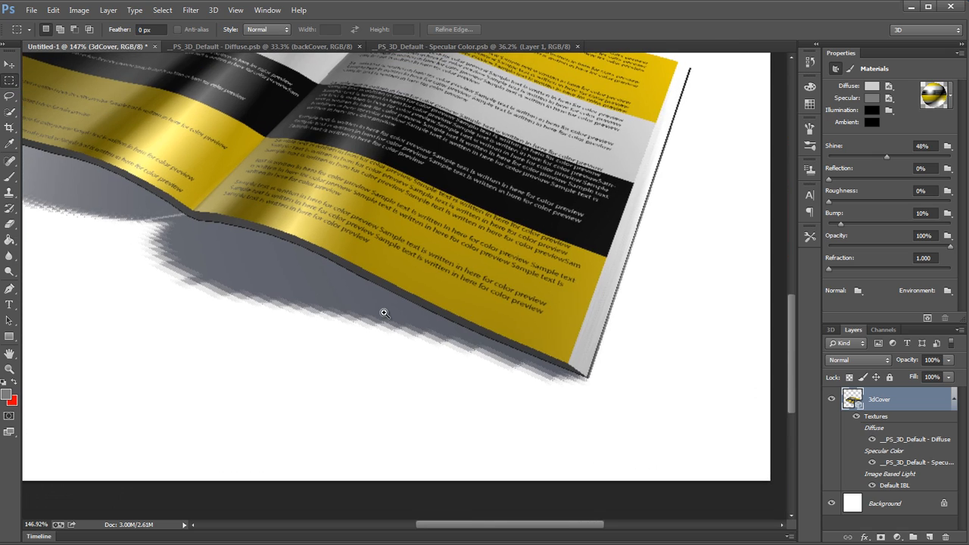
left_click(383, 301, "alt")
left_click(399, 270, "alt")
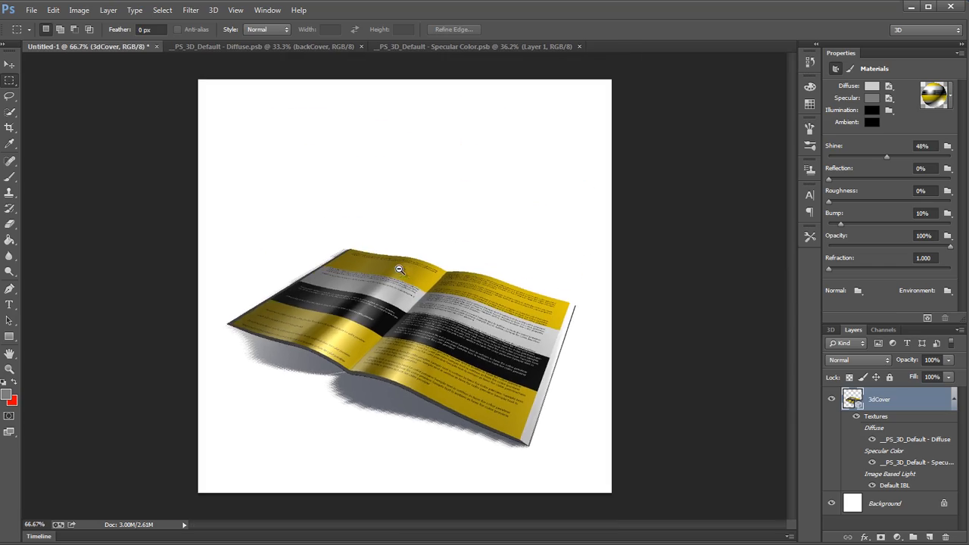
left_click_drag(417, 407, 452, 401)
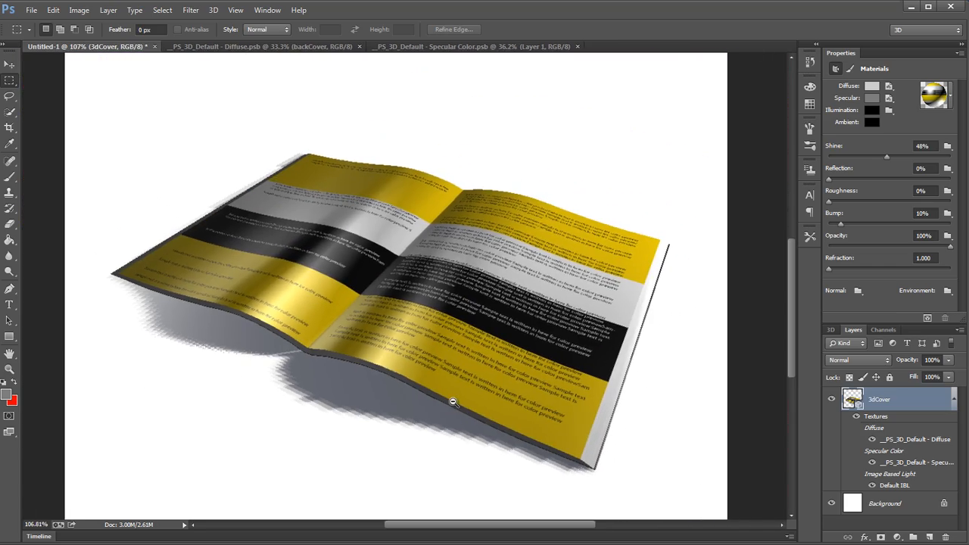
Step: Turn off the UV overlays in the diffuse texture around the wavy top and bottom page-edge strips
left_click(452, 401, "alt")
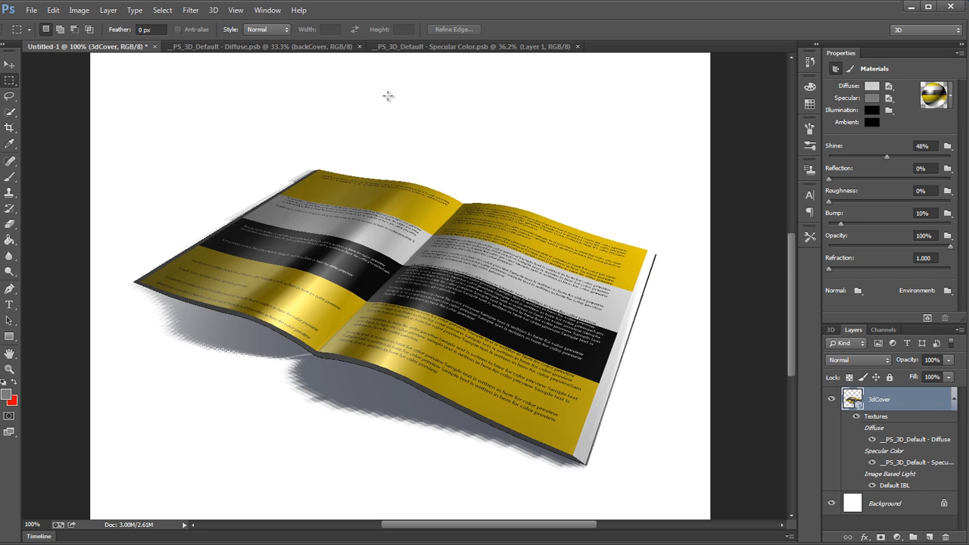
left_click(335, 48)
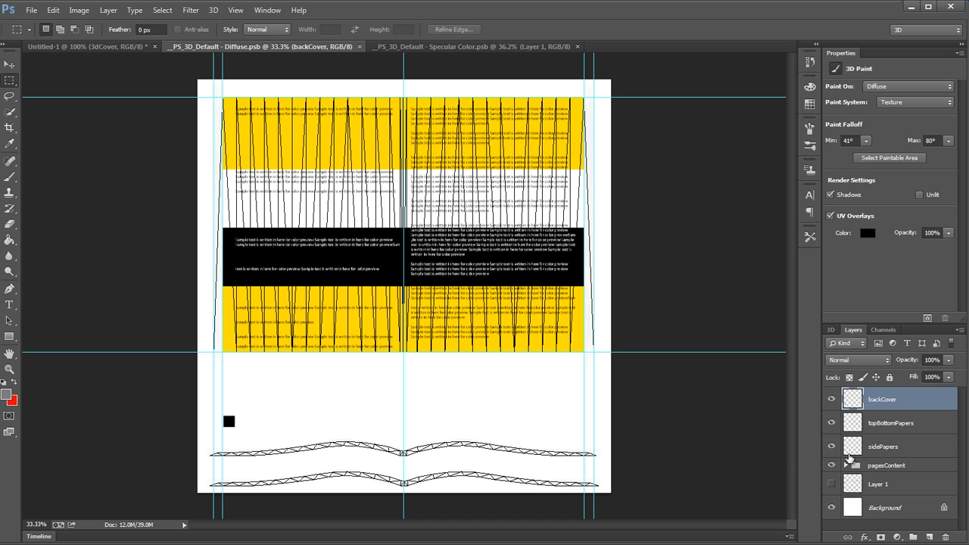
left_click_drag(333, 482, 458, 467)
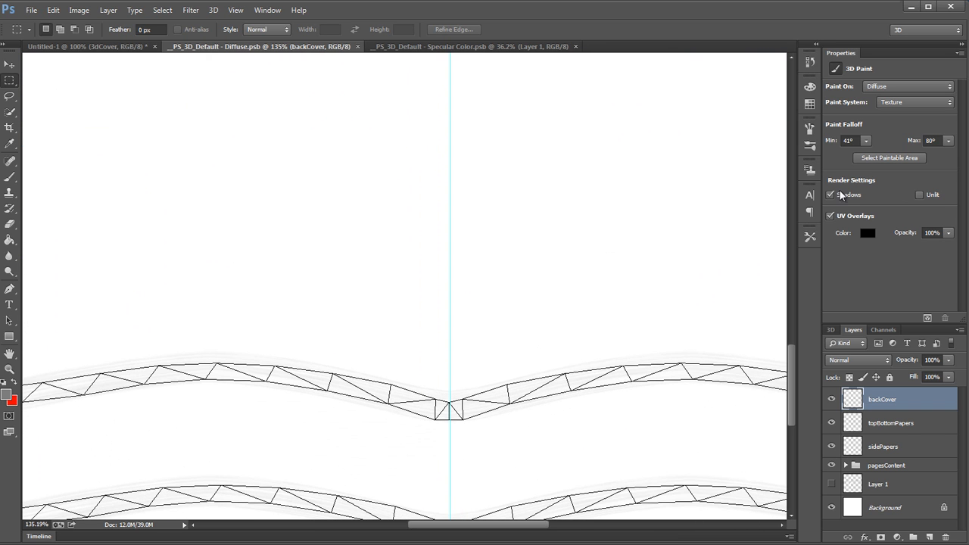
left_click(834, 222)
left_click(835, 221)
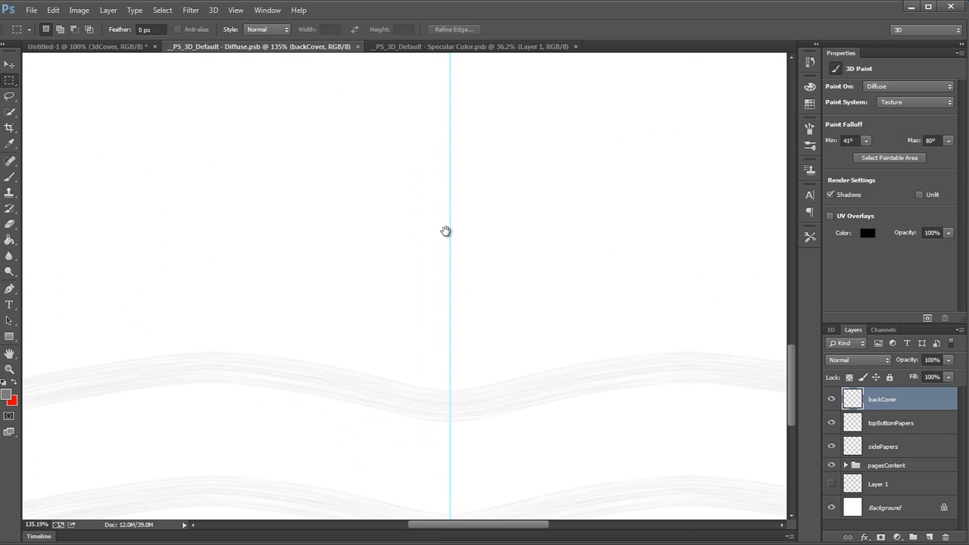
left_click(864, 222)
Step: Duplicate the topBottomPapers layer and set the copy's blending mode to Multiply
left_click(831, 400)
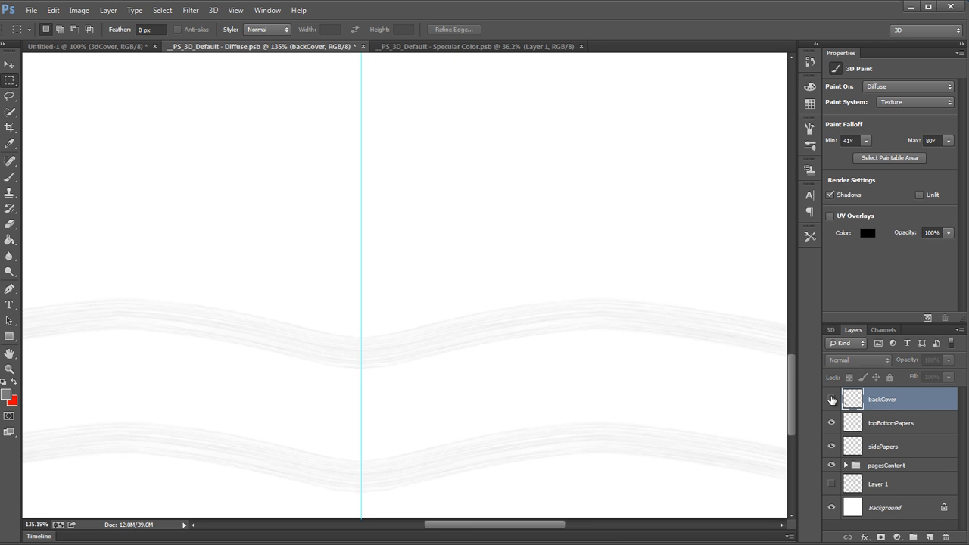
left_click(832, 400)
left_click(830, 424)
left_click(831, 424)
left_click_drag(704, 397, 750, 406)
left_click(899, 426)
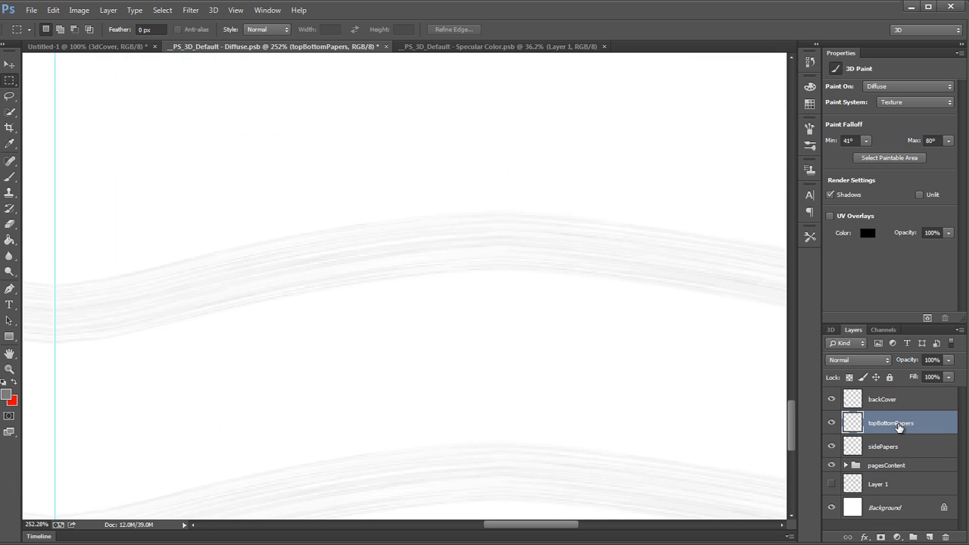
key("ctrl+j")
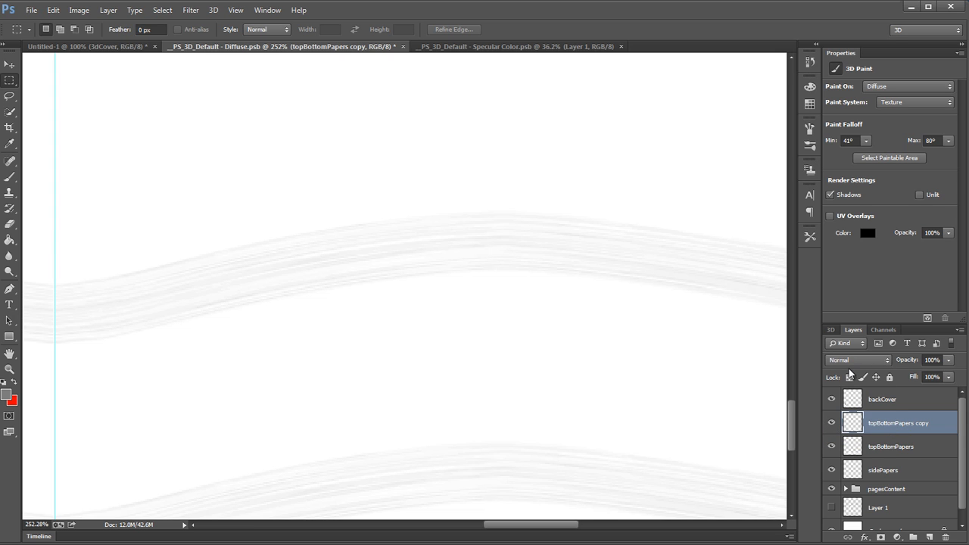
left_click(850, 360)
left_click(848, 87)
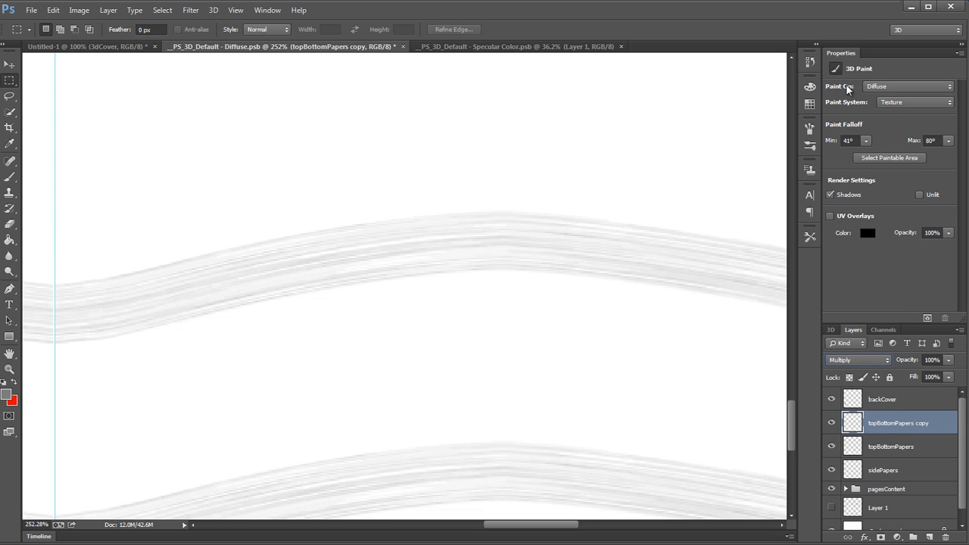
Step: Save the diffuse texture and close both the diffuse and specular colour texture documents
left_click_drag(654, 328, 572, 396)
key("ctrl+s")
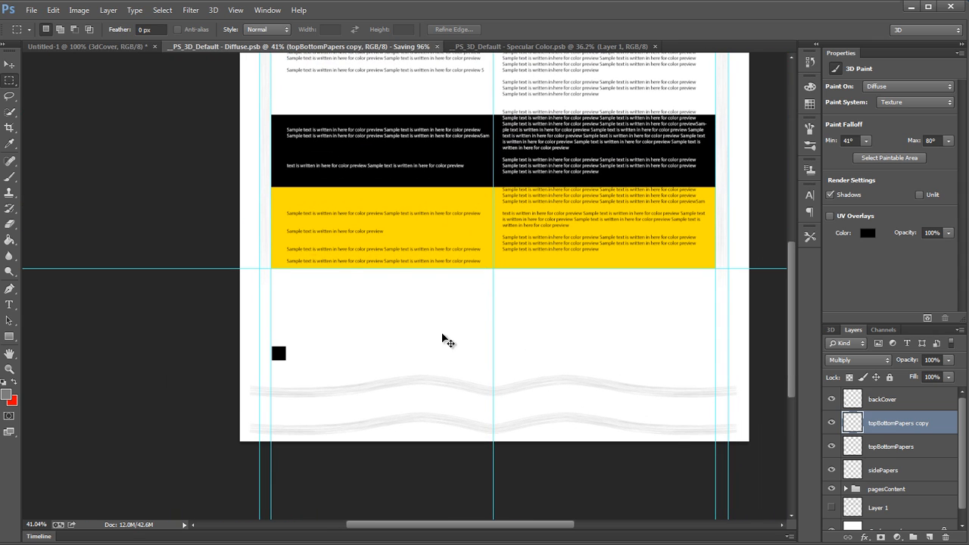
left_click(396, 47)
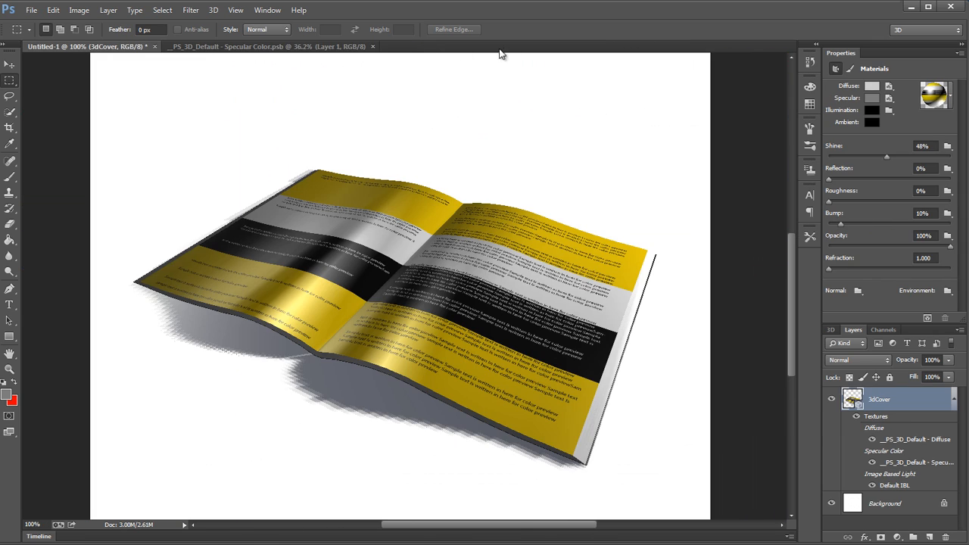
left_click(372, 46)
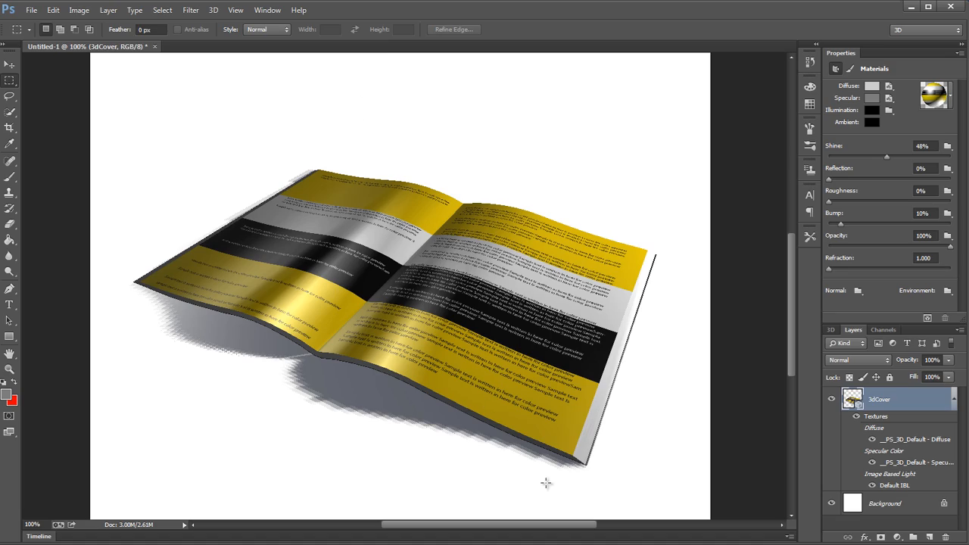
Step: Examine the book's front page edge, shadow and overall appearance in the mockup with the darkened paper texture
left_click_drag(557, 483, 611, 482)
left_click_drag(153, 214, 411, 294)
left_click_drag(288, 240, 233, 255)
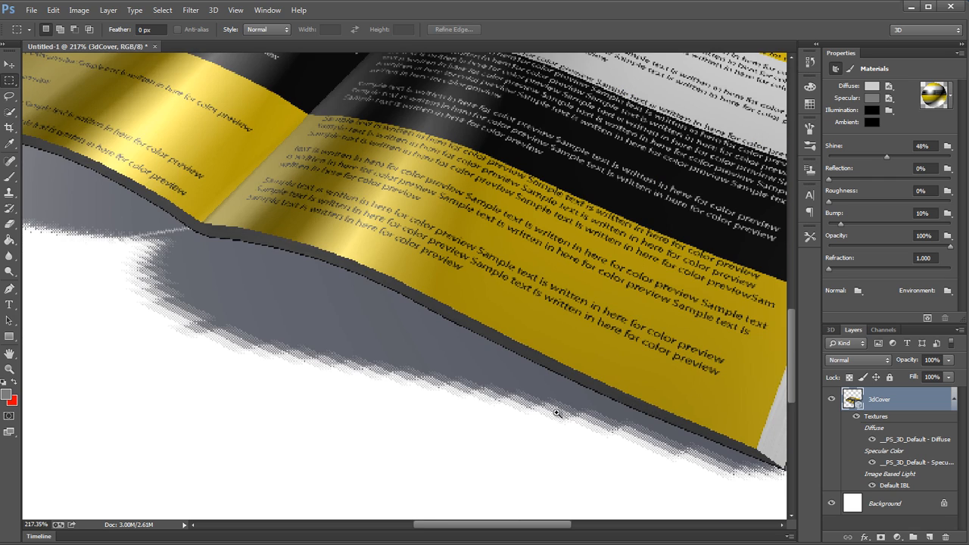
left_click_drag(534, 417, 508, 421)
left_click(508, 424, "alt")
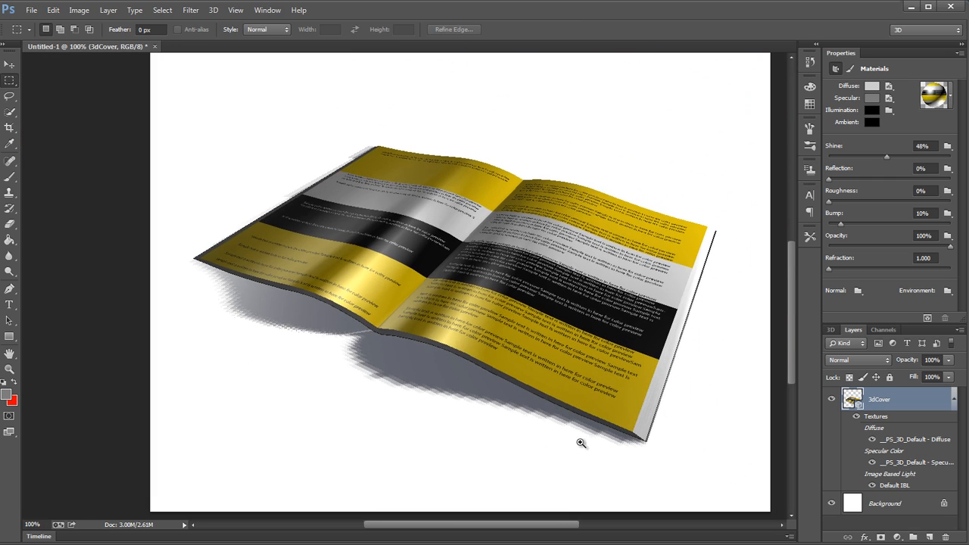
left_click(695, 395, "alt")
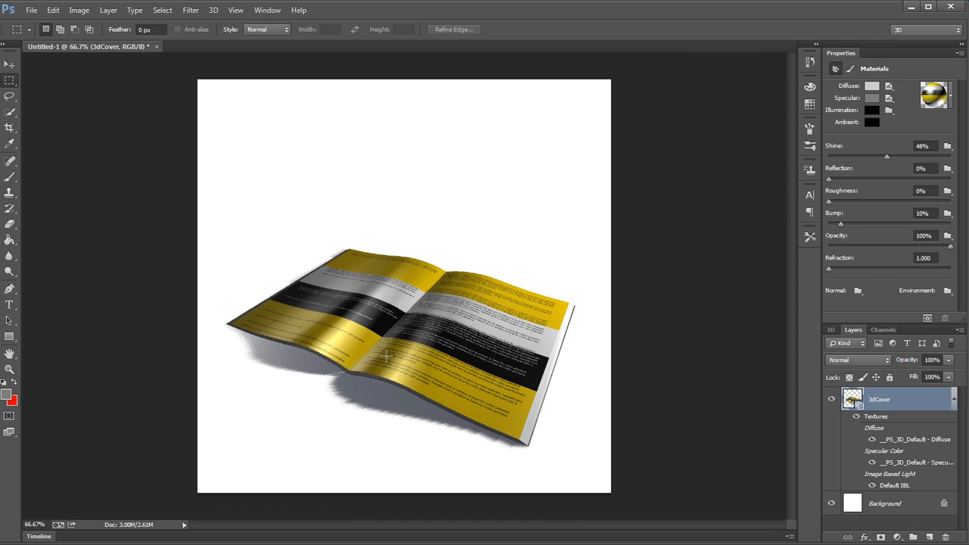
left_click(829, 329)
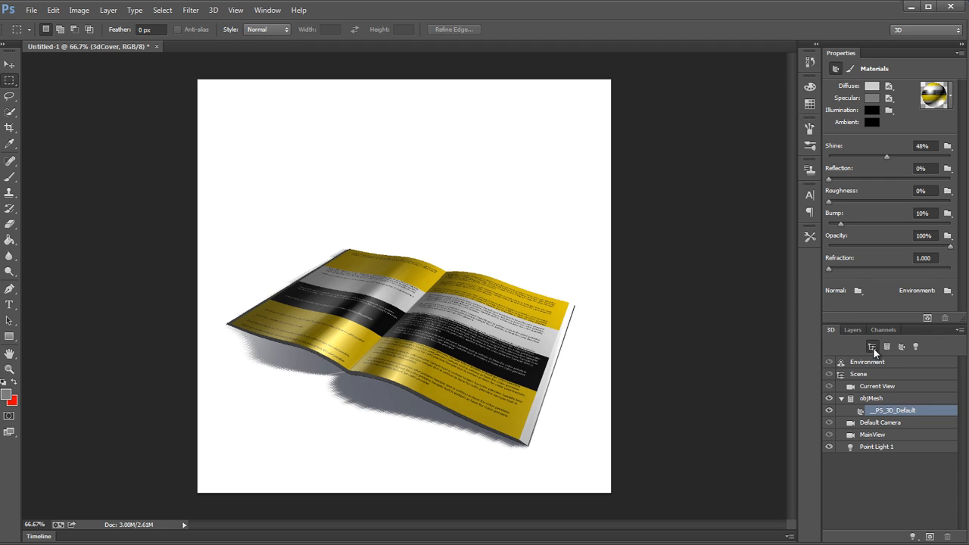
left_click(853, 330)
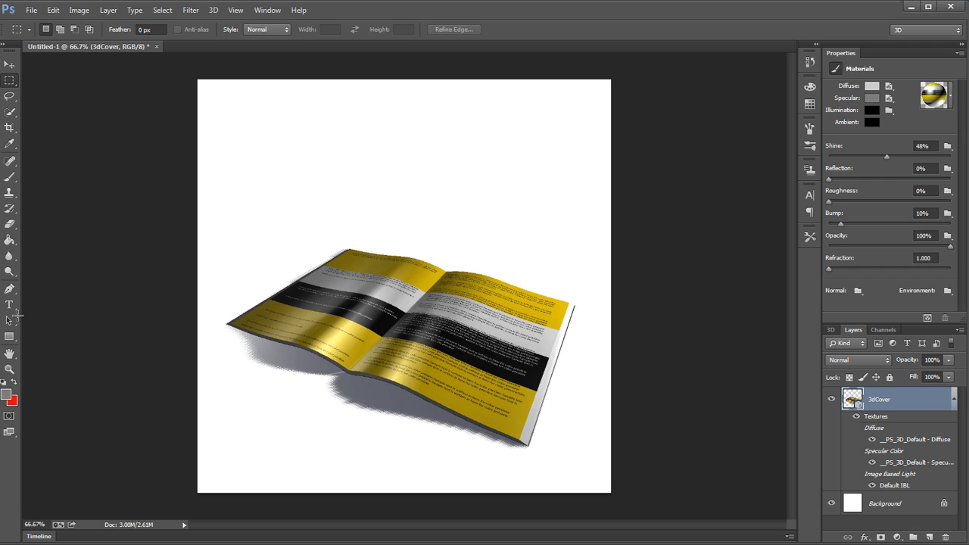
Step: Resize the mockup image to 200 percent in width and height
left_click(77, 11)
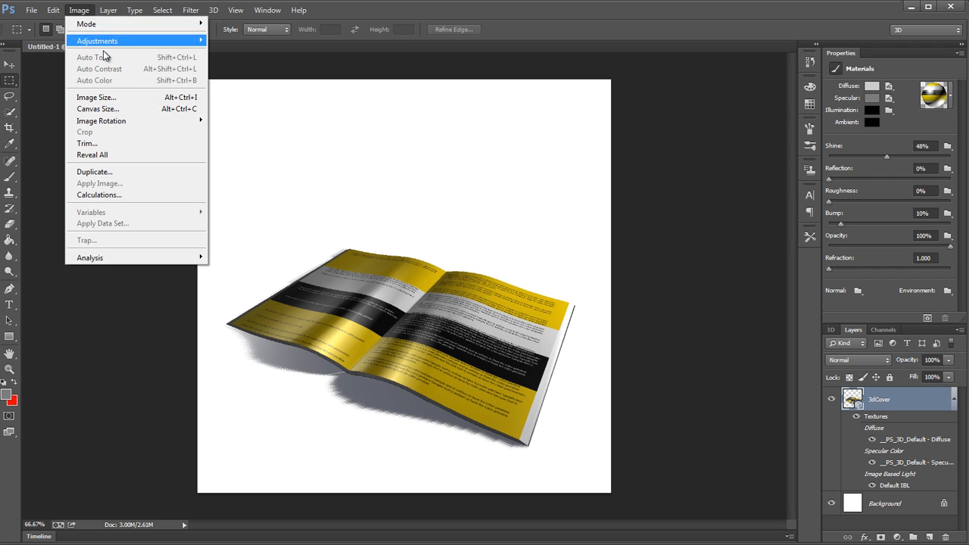
left_click(125, 104)
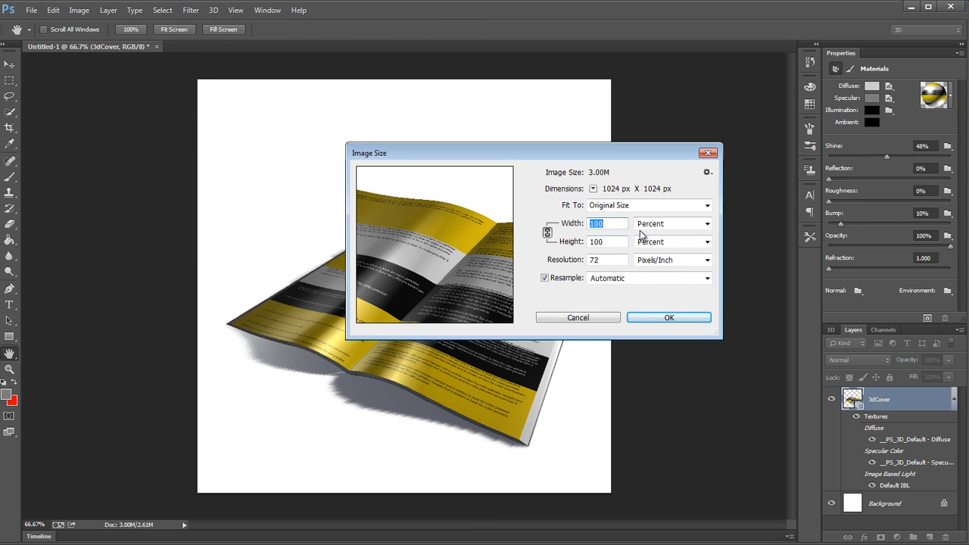
type("200")
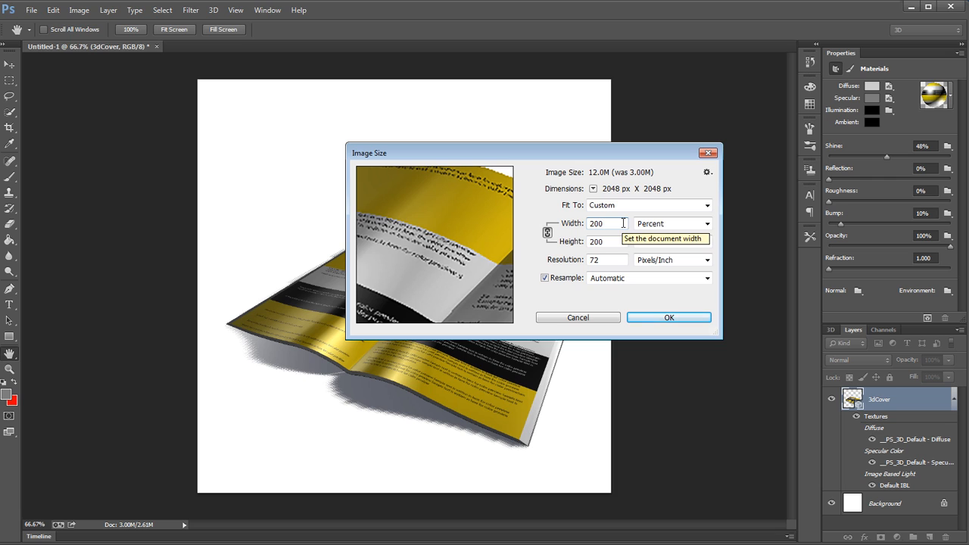
left_click(657, 316)
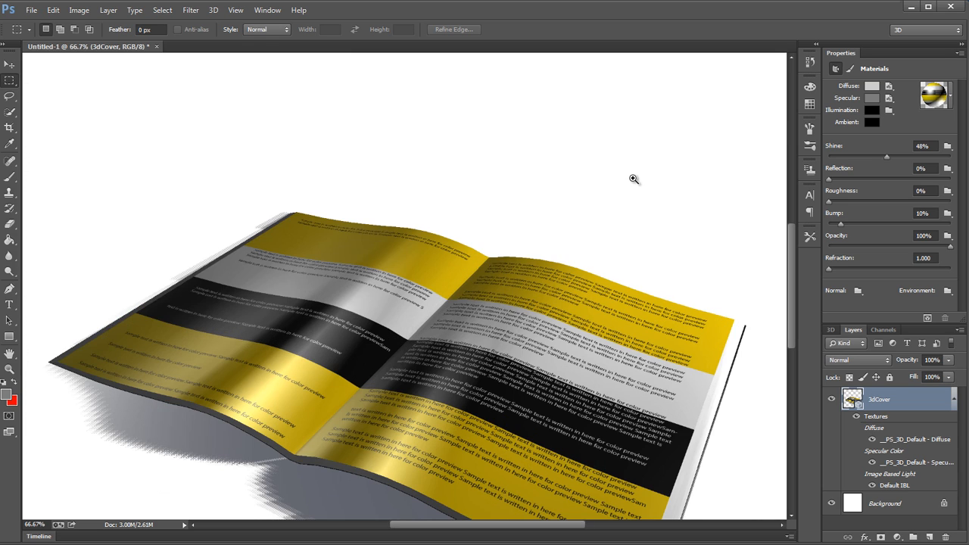
left_click_drag(634, 180, 608, 182)
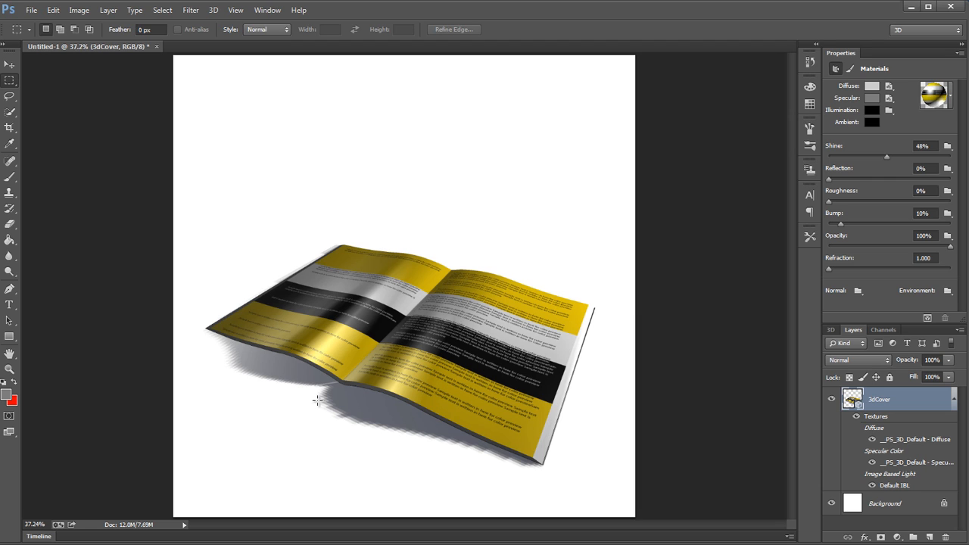
Step: Duplicate the 3dCover layer, collapse both layers' texture lists and hide the original 3dCover layer
left_click(830, 330)
left_click(853, 330)
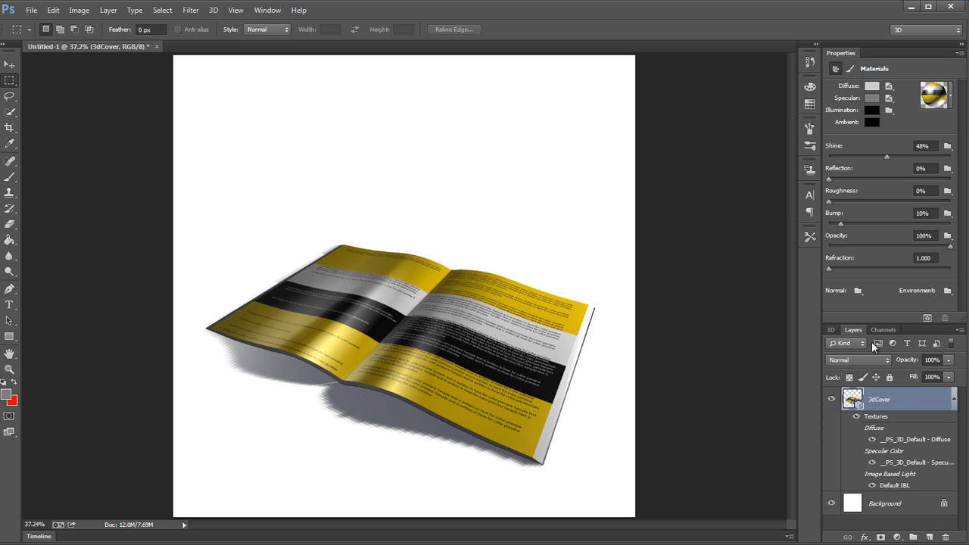
right_click(912, 406)
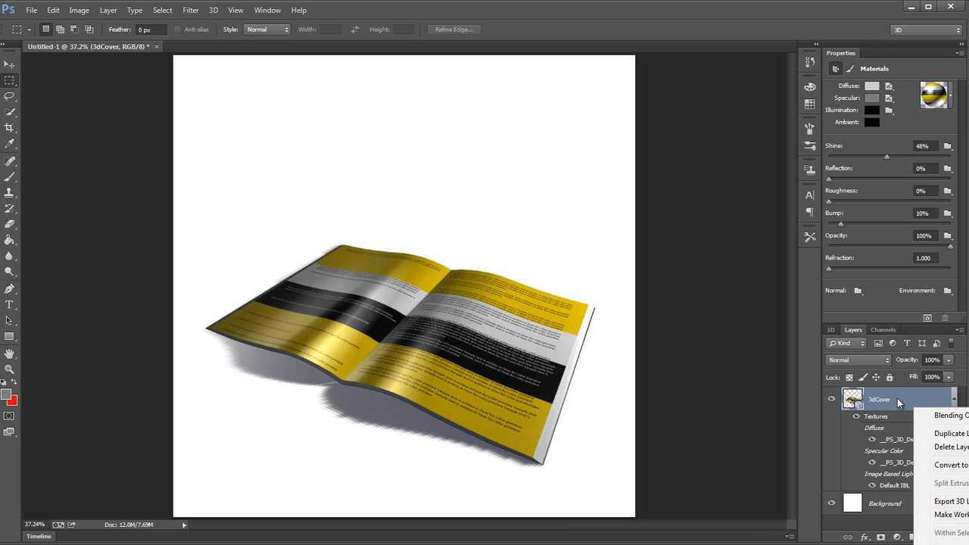
left_click(933, 427)
left_click(707, 200)
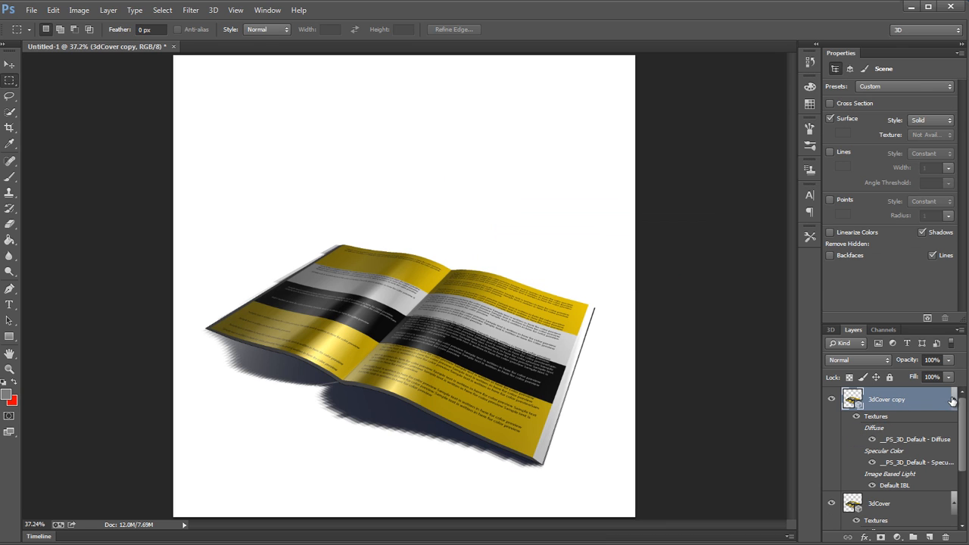
left_click(952, 399)
left_click(953, 422)
left_click(831, 423)
key("b")
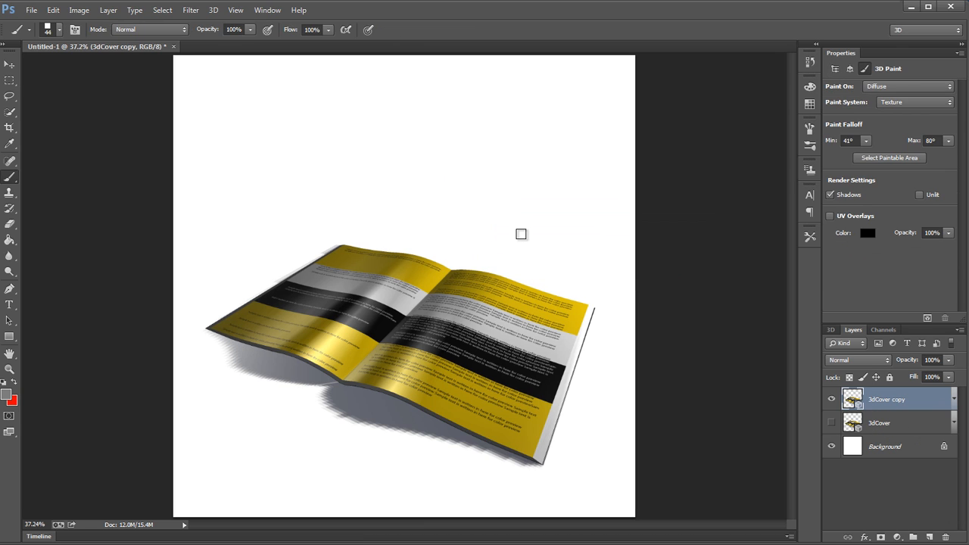
Step: Flatten the 3dCover copy into pixels by merging it with a new blank layer, and undo a test move of the result
right_click(935, 402)
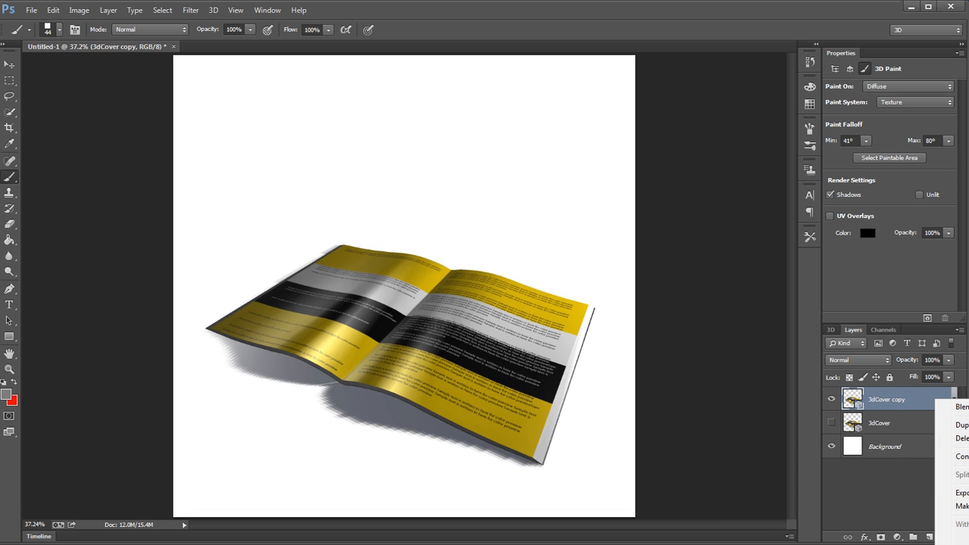
left_click(911, 514)
left_click(929, 537)
left_click(911, 424, "ctrl")
key("ctrl+e")
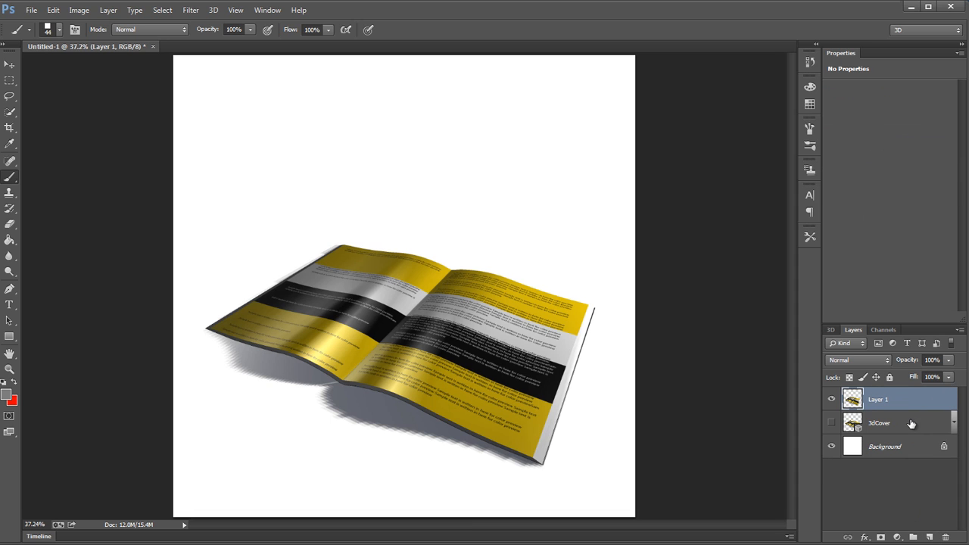
left_click_drag(610, 372, 522, 322)
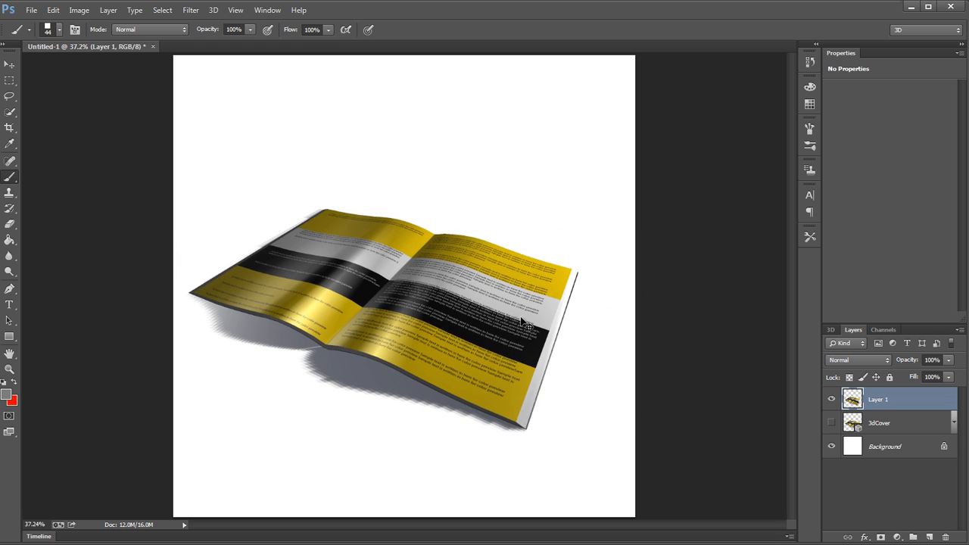
key("ctrl+z")
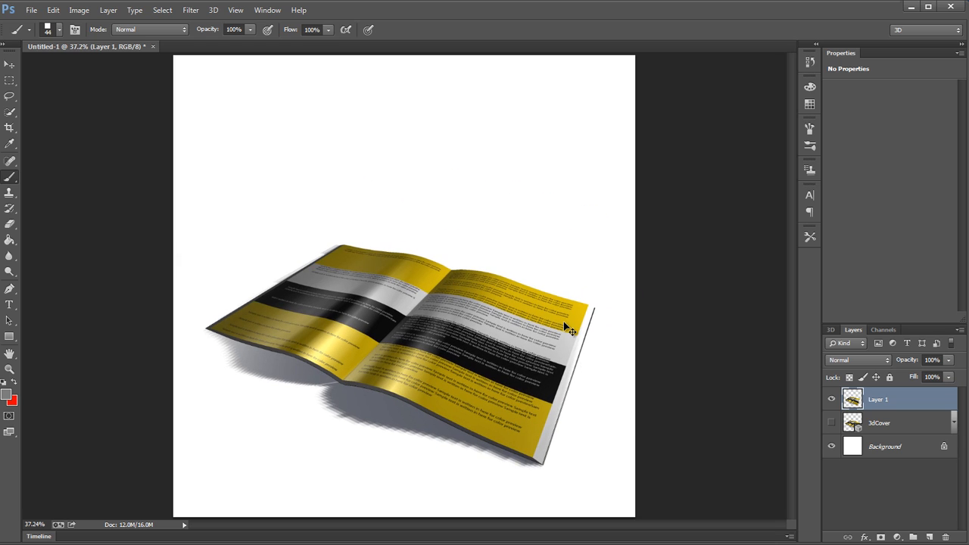
Step: Scale the flattened book layer to 50% in width and height and check the smoothness of its edges and shadow
key("ctrl+t")
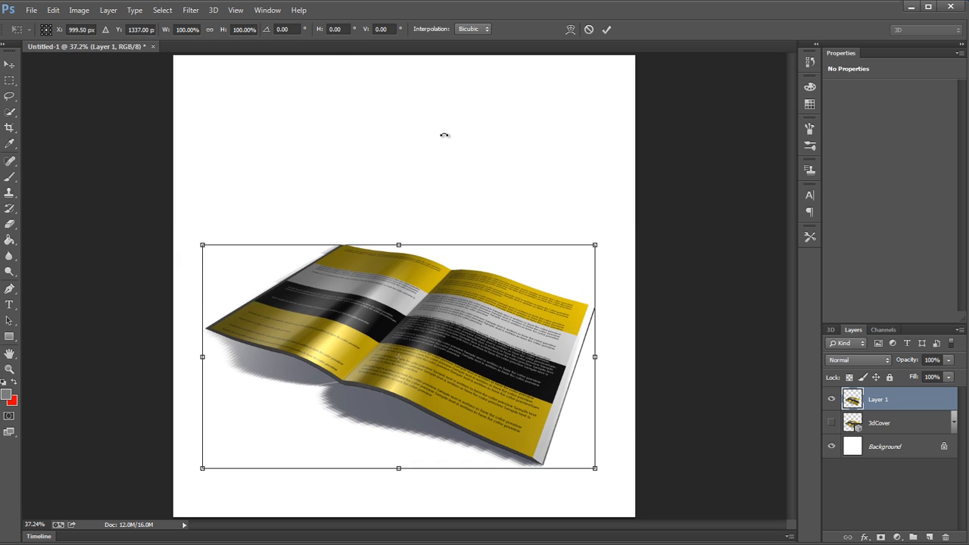
left_click(193, 29)
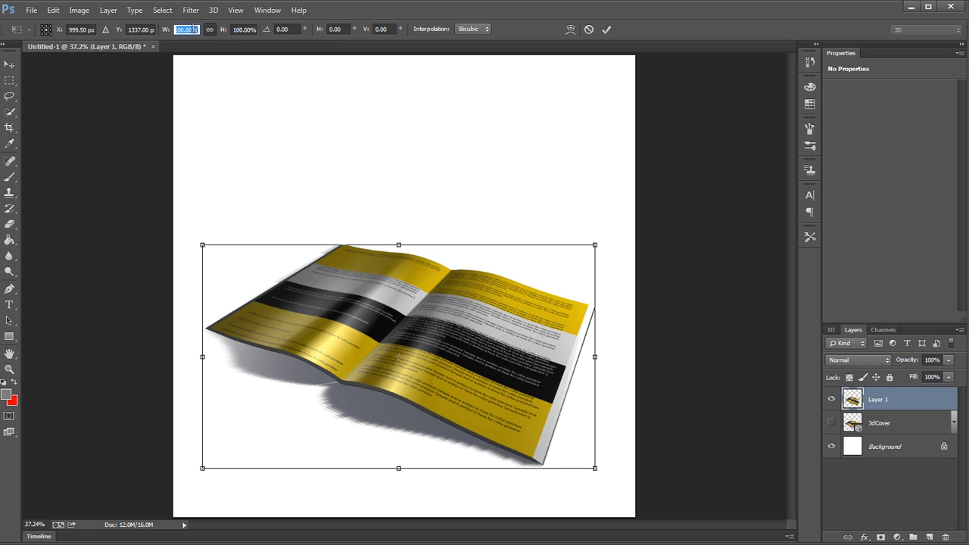
type("50%")
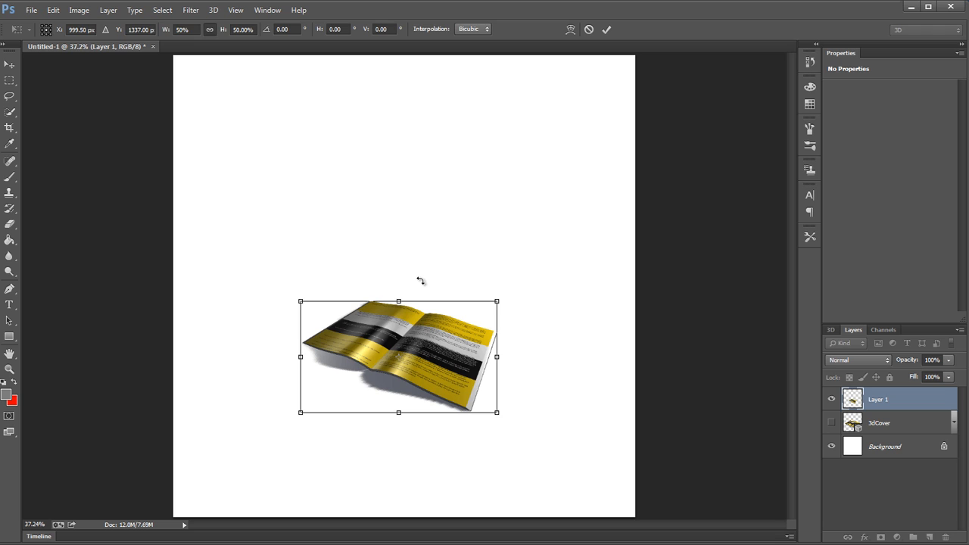
key("Return")
key("b")
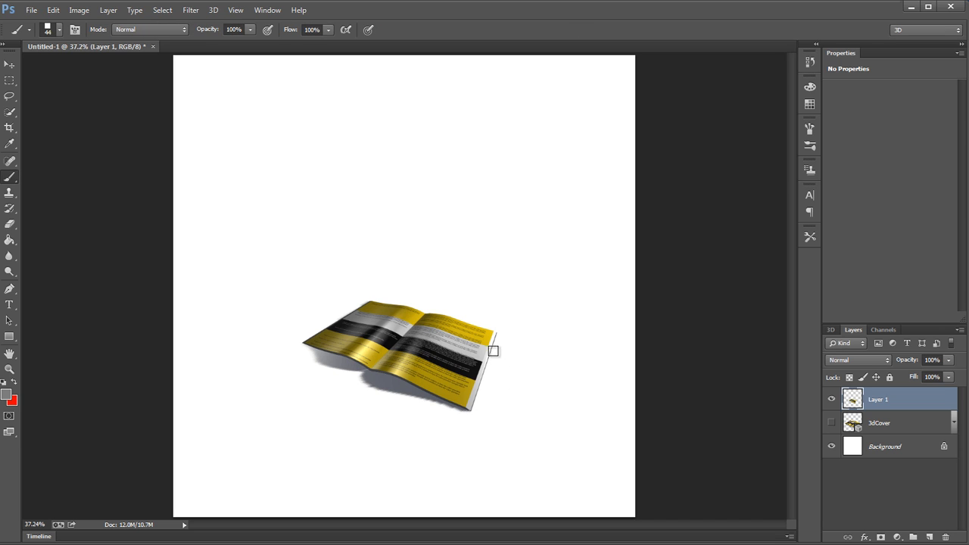
key("ctrl+minus")
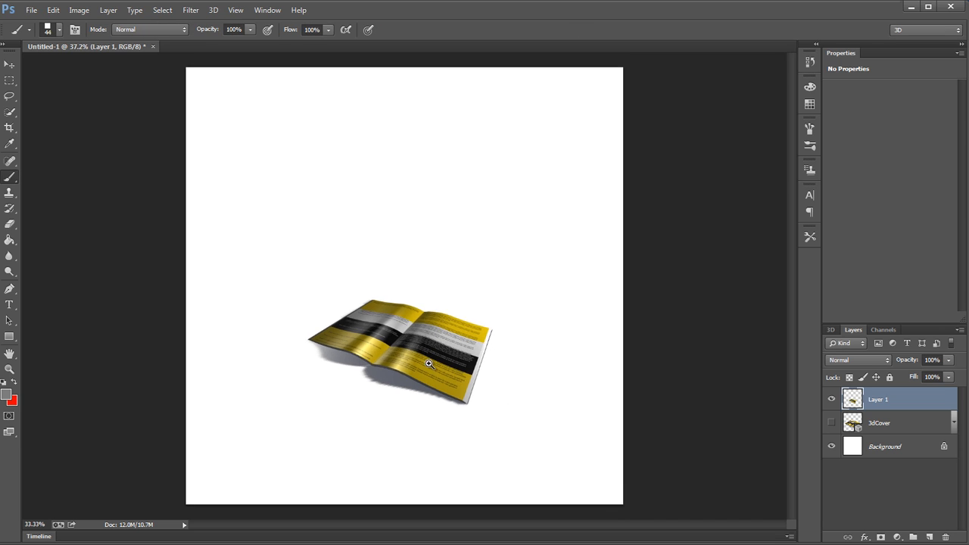
left_click(445, 363, "ctrl")
left_click(445, 363, "ctrl")
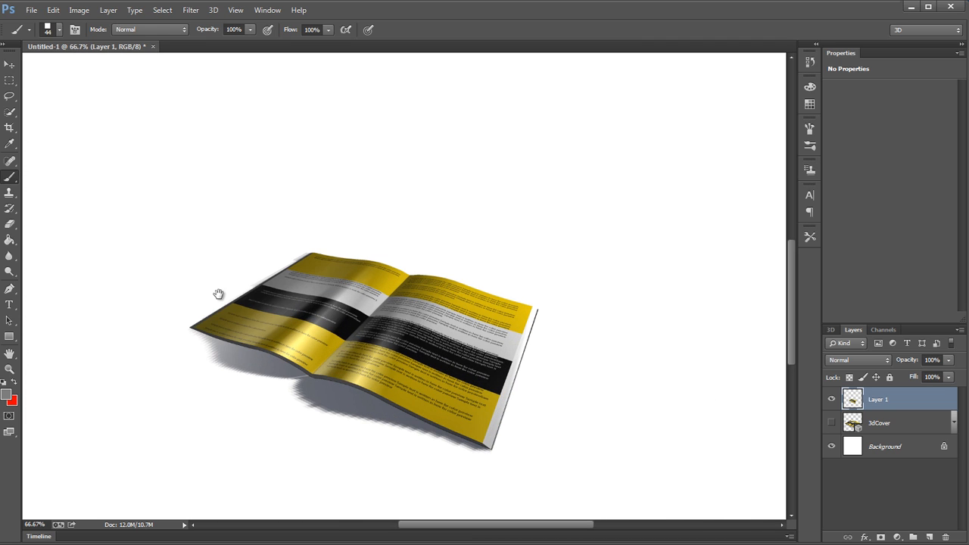
left_click(9, 80)
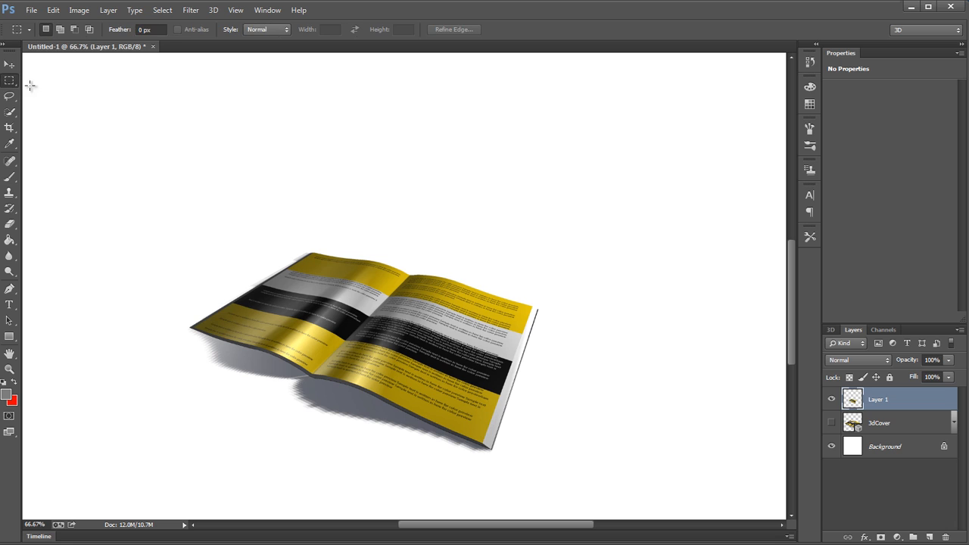
Step: Examine the edges and shadow of the scaled Layer 1 up close and compare them with the original 3dCover layer
left_click(490, 422, "ctrl")
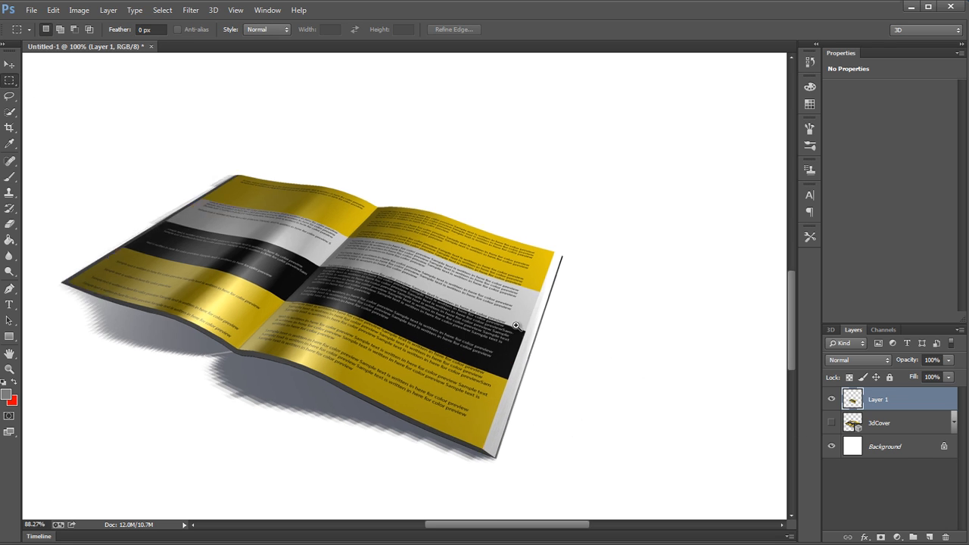
key("ctrl+0")
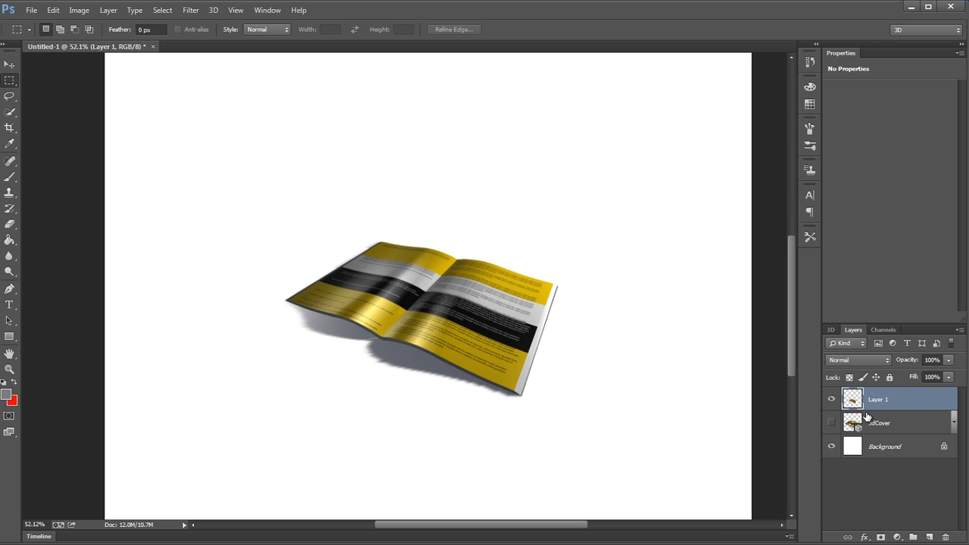
left_click_drag(429, 309, 467, 331)
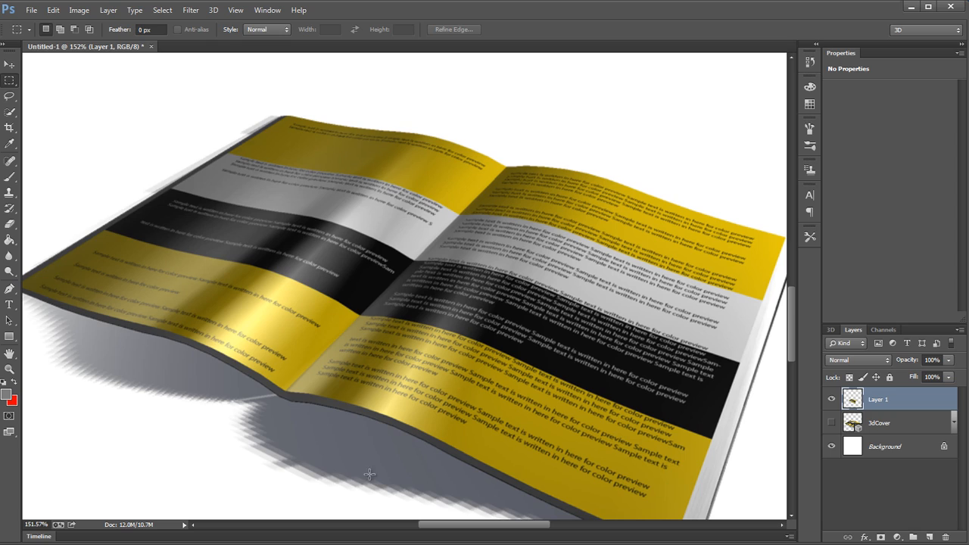
left_click_drag(704, 212, 537, 210)
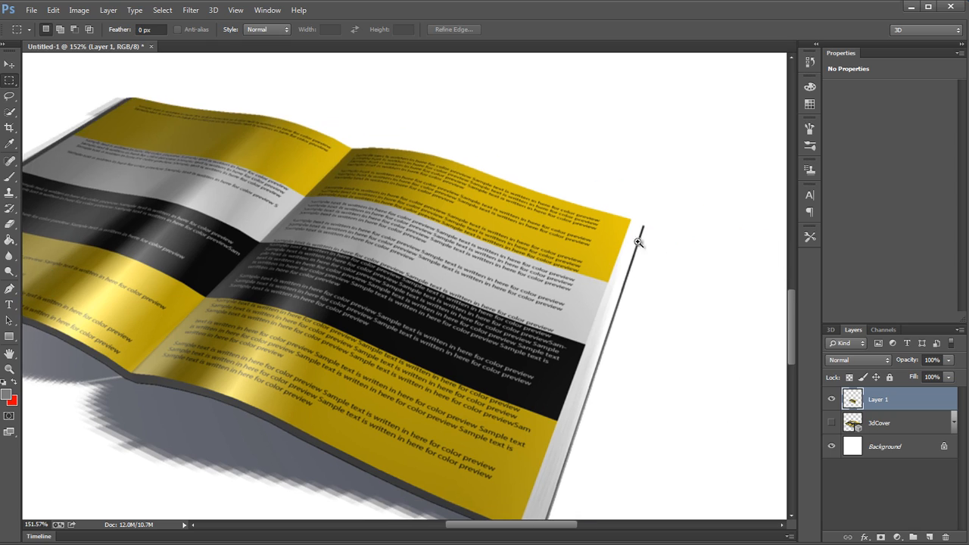
left_click_drag(655, 252, 695, 253)
key("ctrl+0")
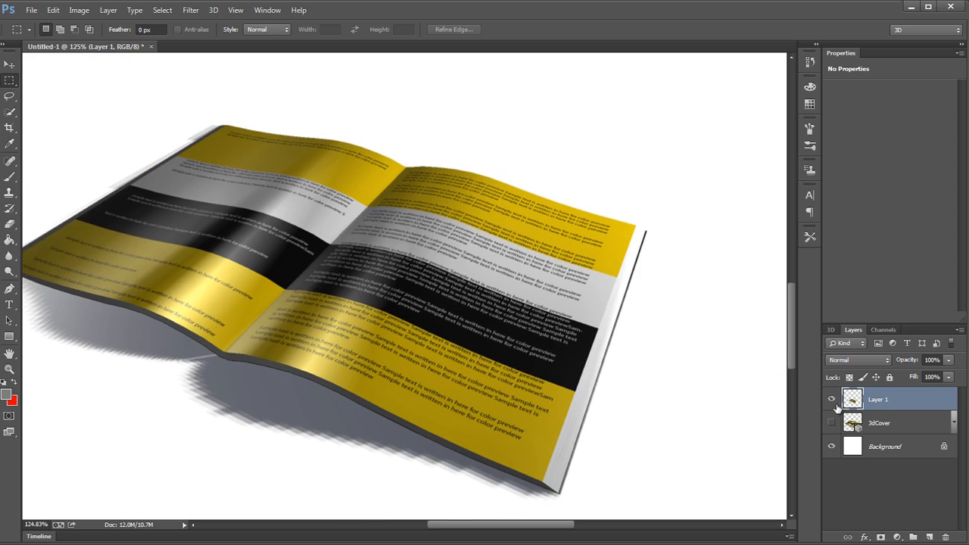
left_click(831, 399)
left_click(831, 422)
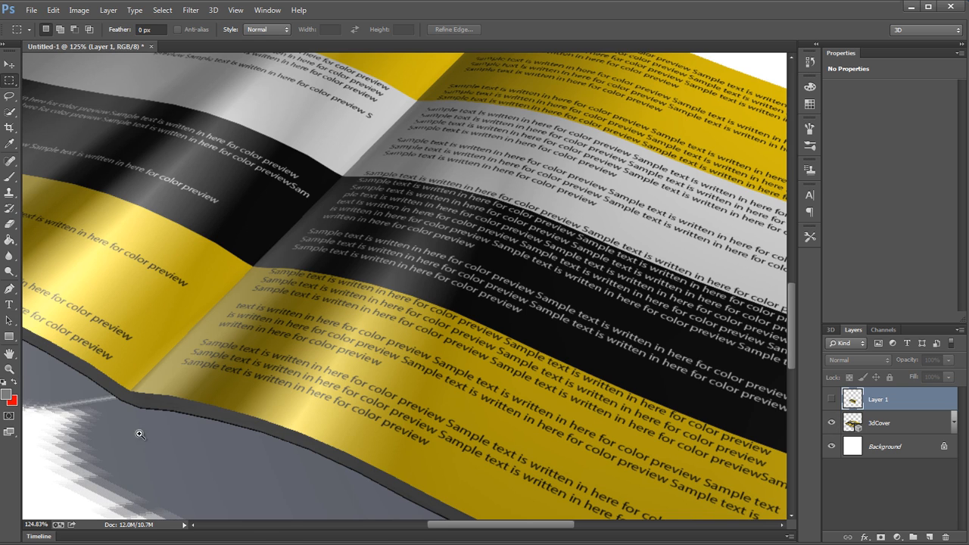
left_click(260, 435, "alt")
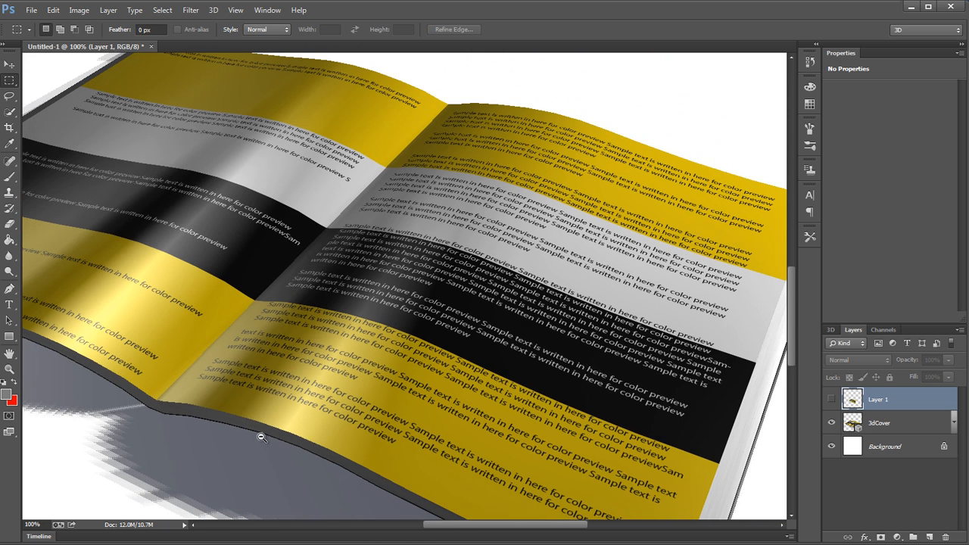
Step: Orbit the camera around the 3dCover book to another angle, and restore the saved MainView camera
left_click(908, 423)
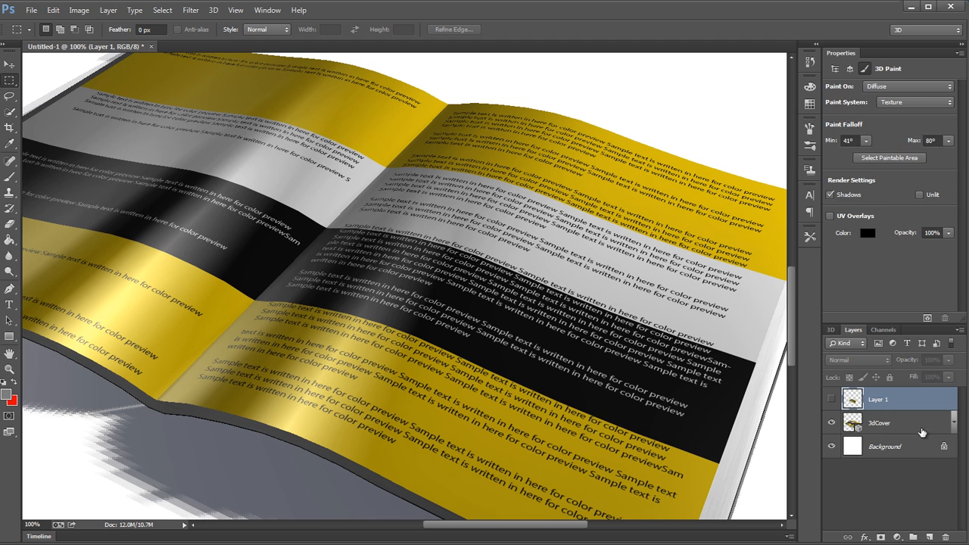
key("v")
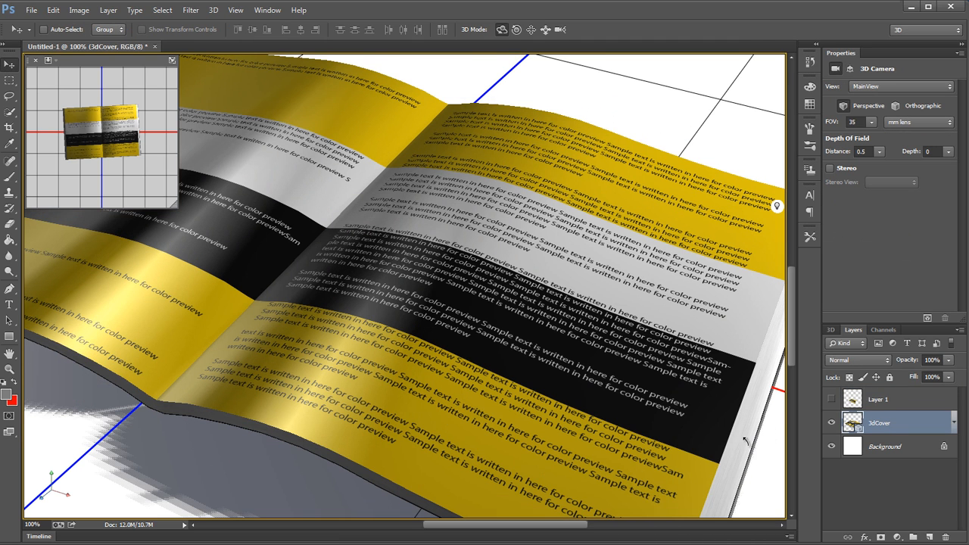
left_click_drag(746, 441, 755, 445)
left_click_drag(728, 478, 494, 504)
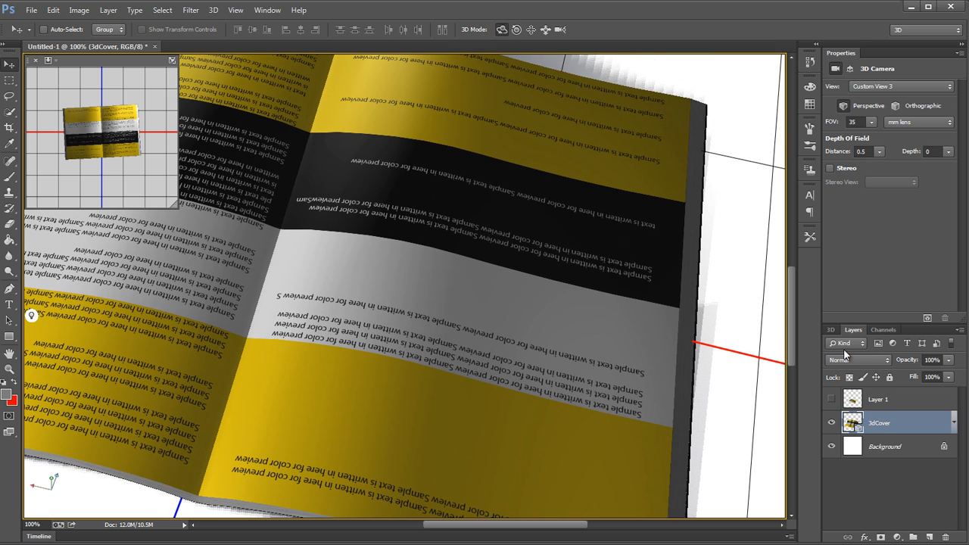
left_click(831, 328)
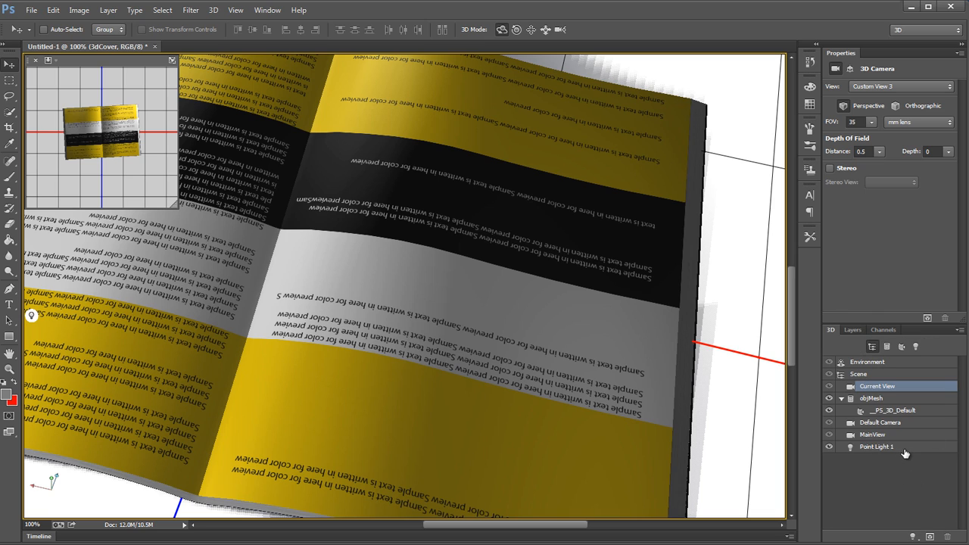
left_click(909, 434)
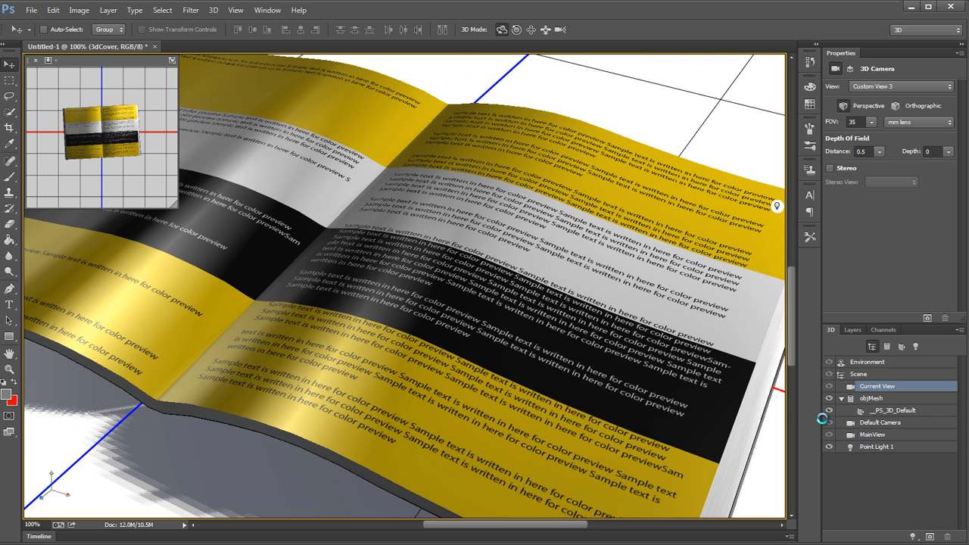
left_click(545, 29)
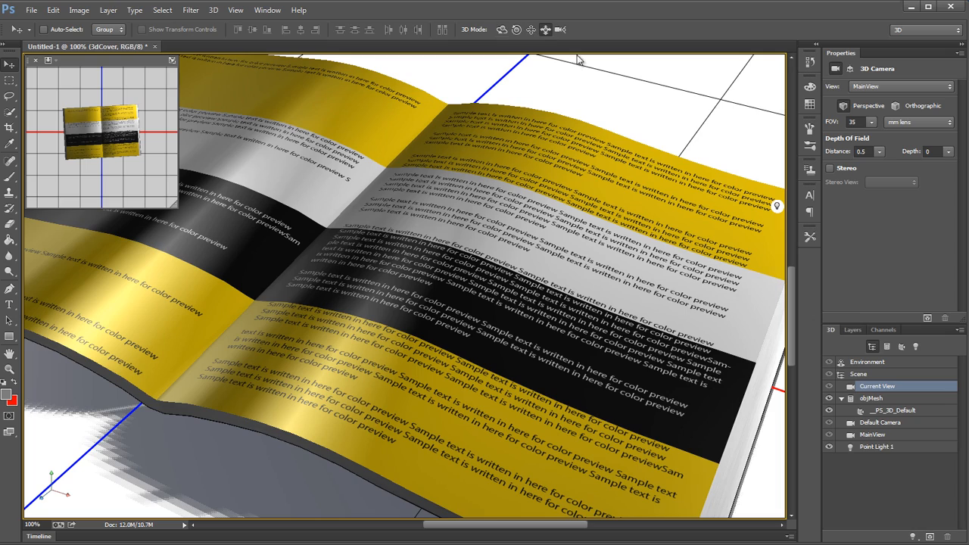
key("ctrl+0")
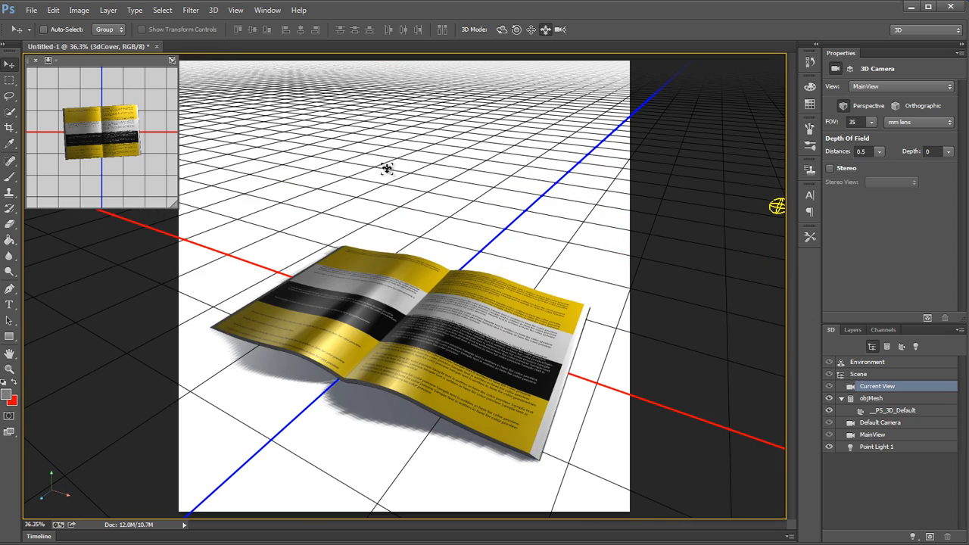
Step: Show Layer 1 in place of 3dCover and inspect the flattened book's edges and shadow at different magnifications
left_click(852, 330)
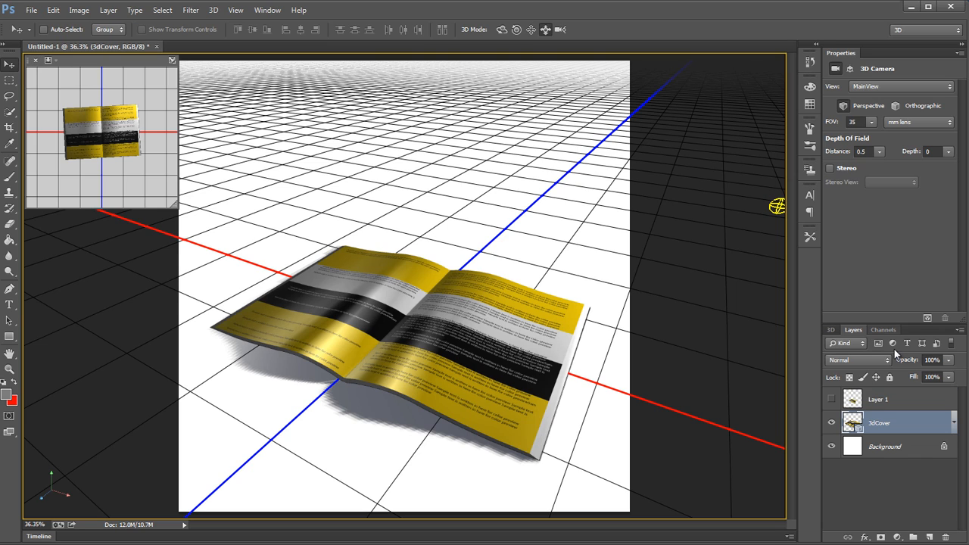
left_click(832, 399)
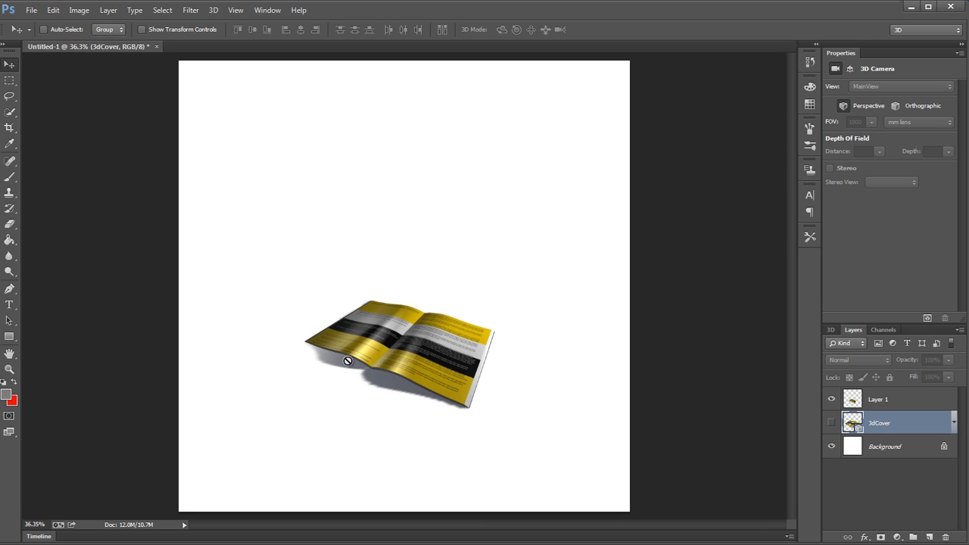
left_click_drag(330, 356, 382, 370)
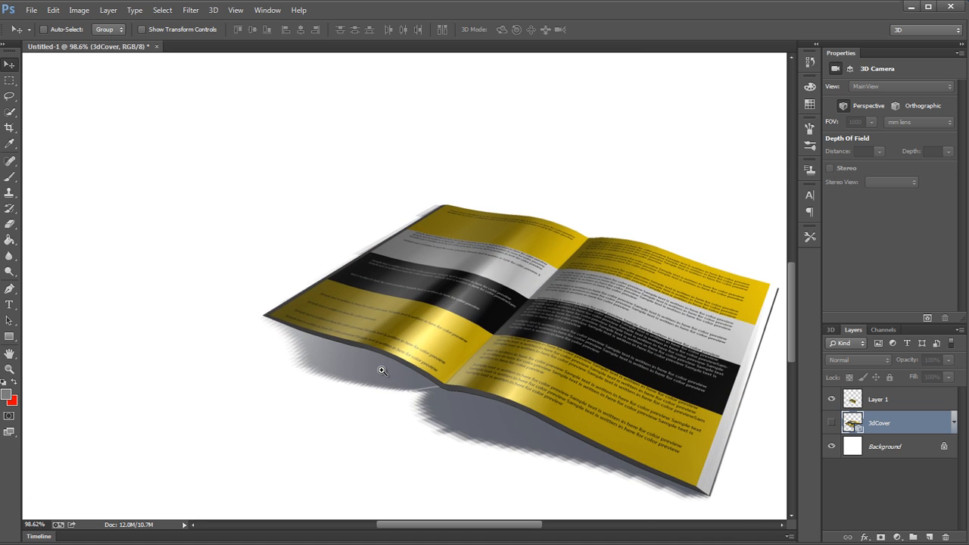
left_click(577, 454, "alt")
left_click(576, 454, "alt")
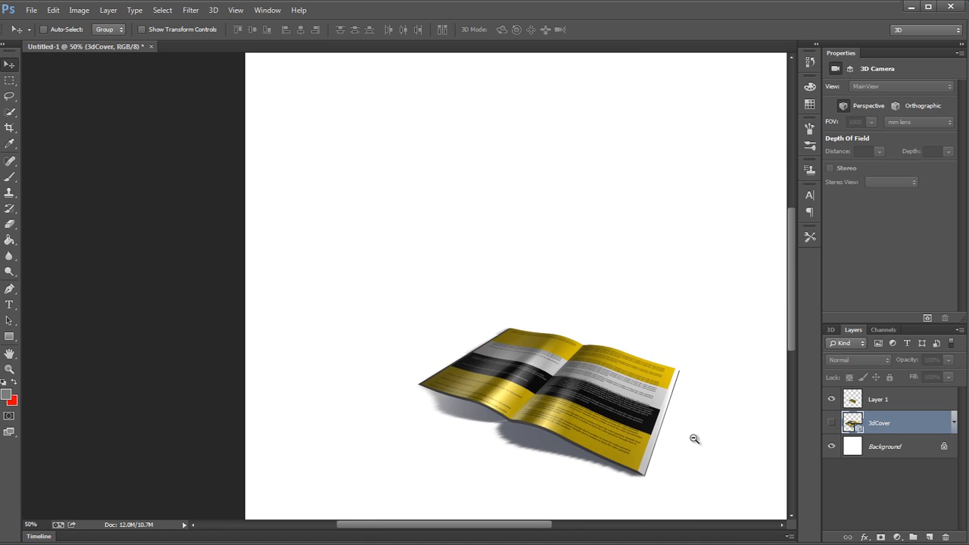
left_click(757, 419, "alt")
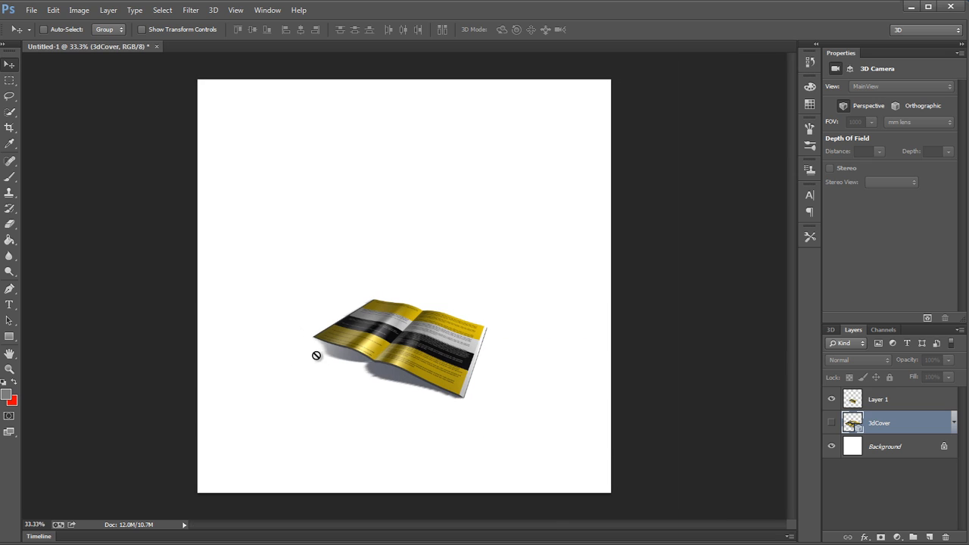
Step: Show the 3dCover layer in place of Layer 1 and select the 3dCover layer's pixels
left_click(831, 422)
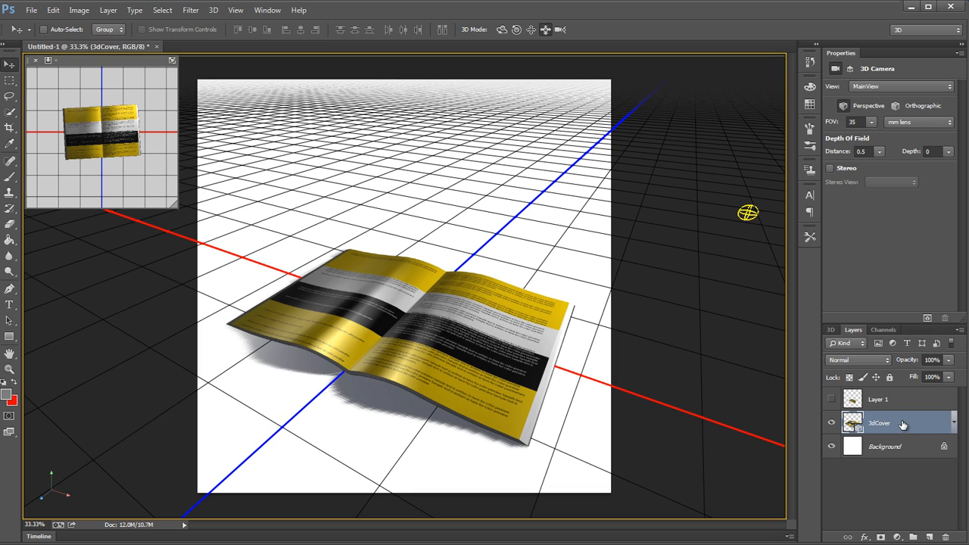
right_click(853, 421)
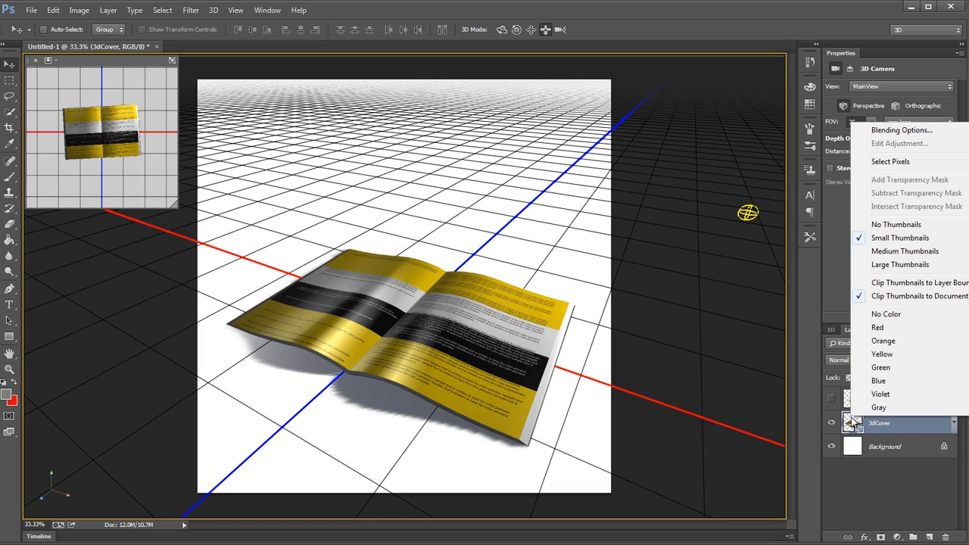
left_click(890, 161)
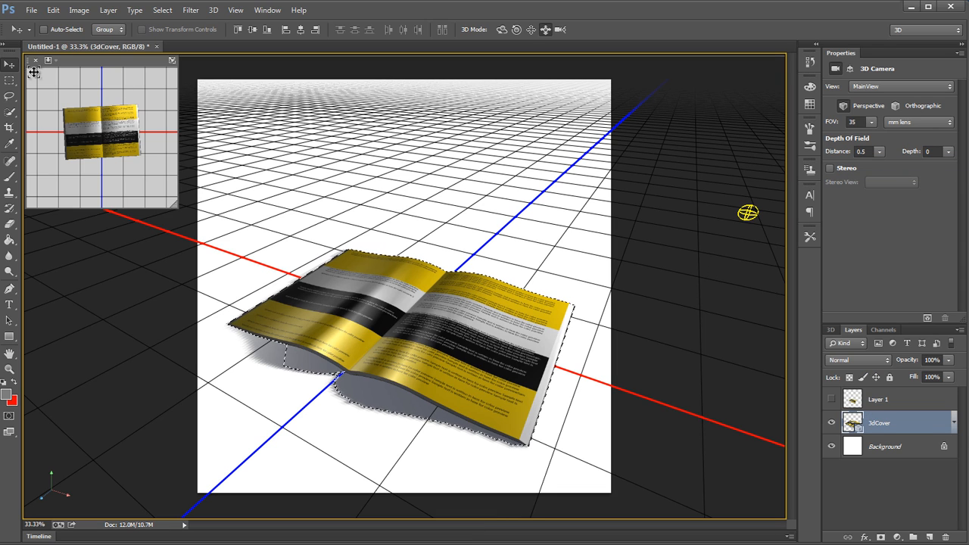
Step: Clear the selection and start rendering the 3dCover scene from the MainView camera
left_click(9, 80)
scroll(339, 415, "up", 3)
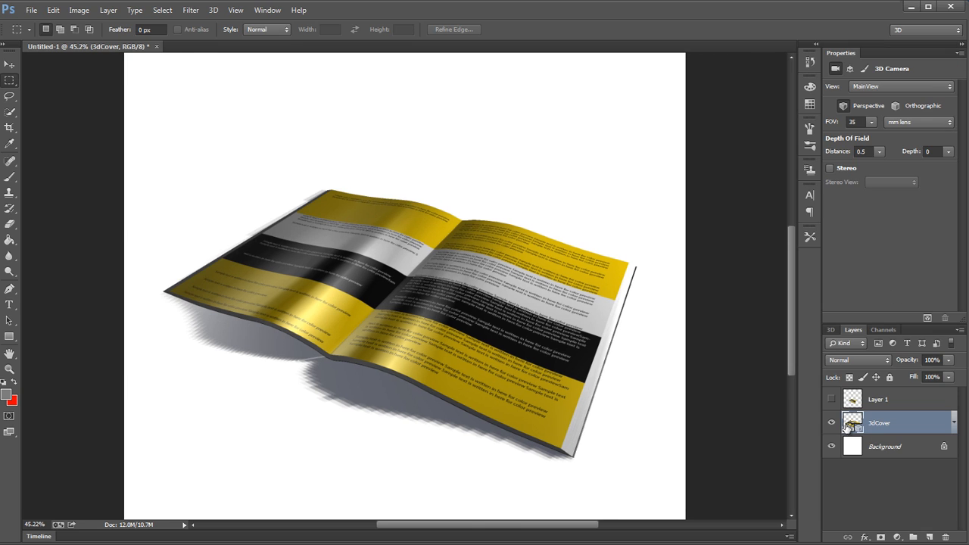
left_click(833, 329)
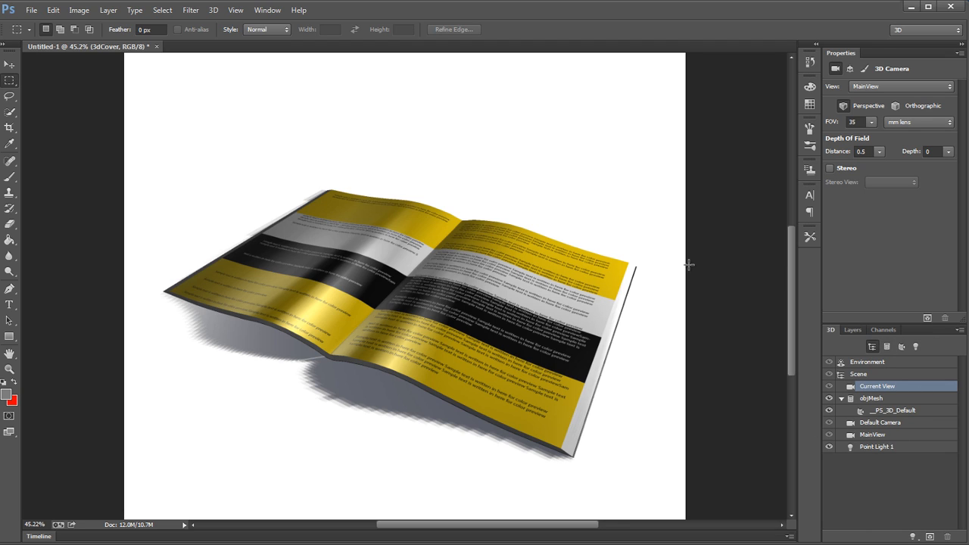
left_click(927, 318)
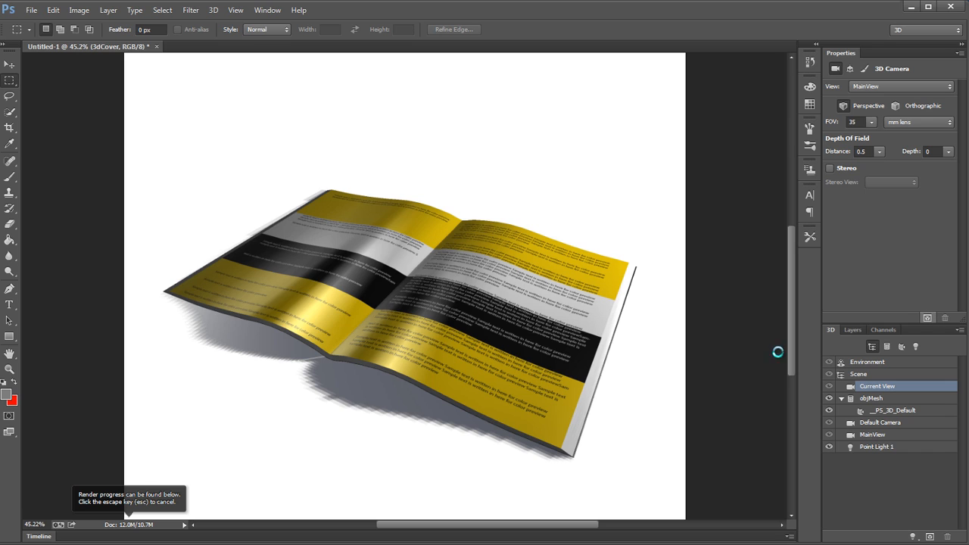
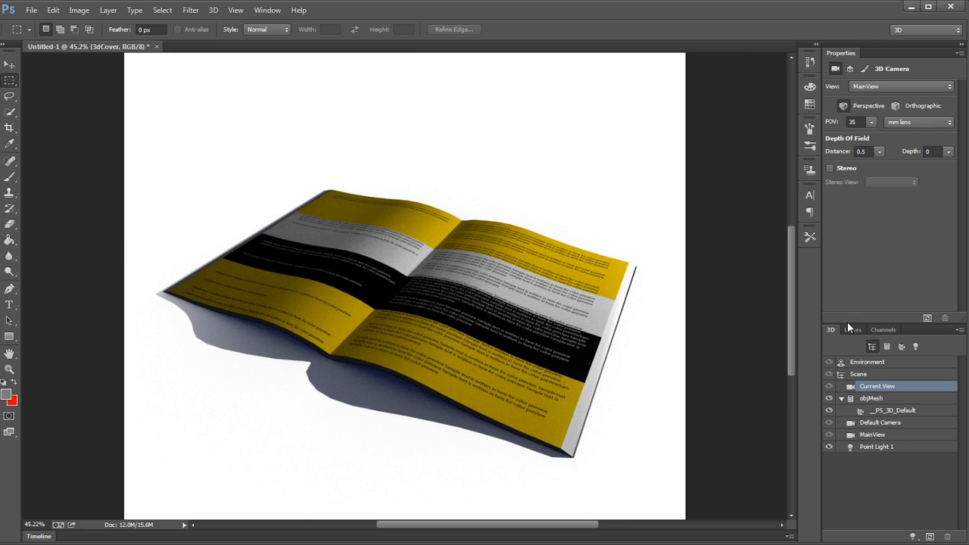
Step: Duplicate the rendered 3dCover layer and hide the copy
left_click(851, 329)
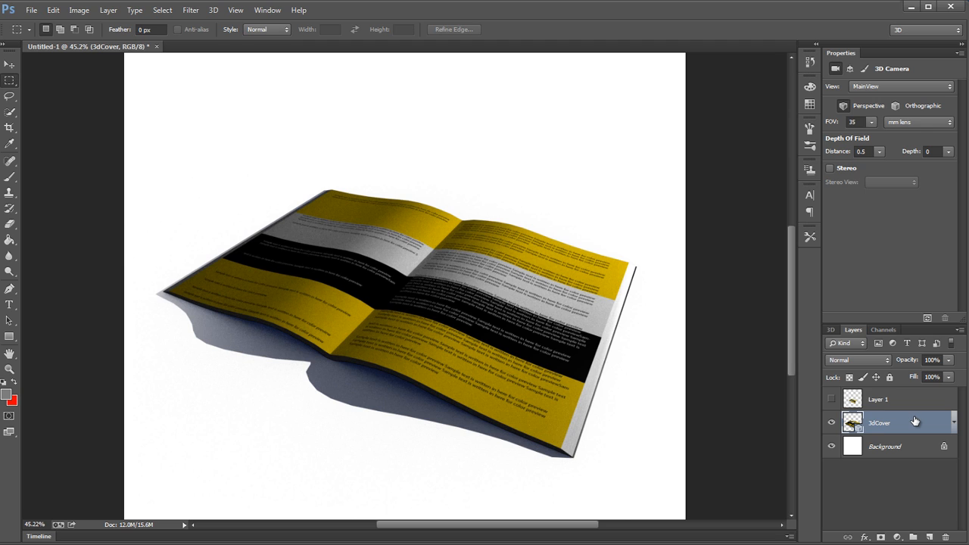
key("ctrl+j")
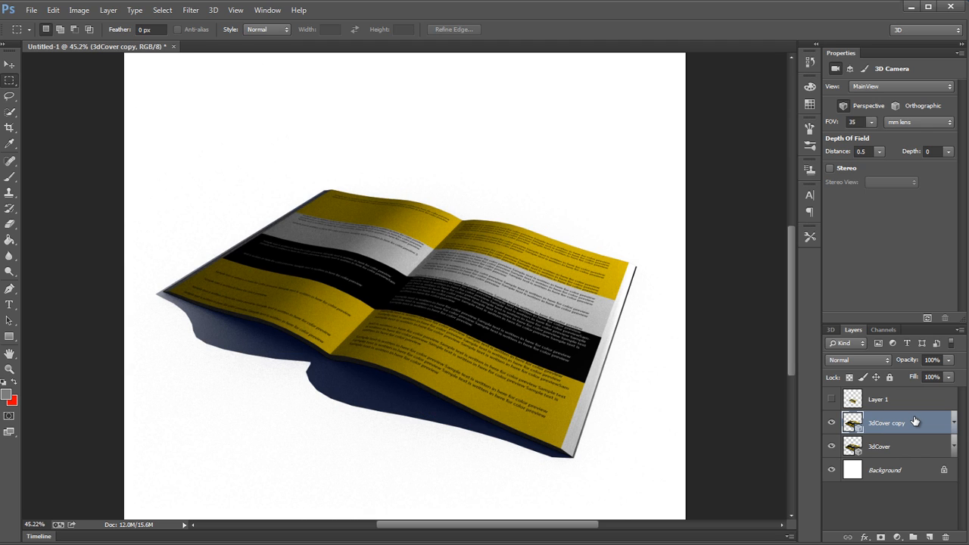
left_click(831, 423)
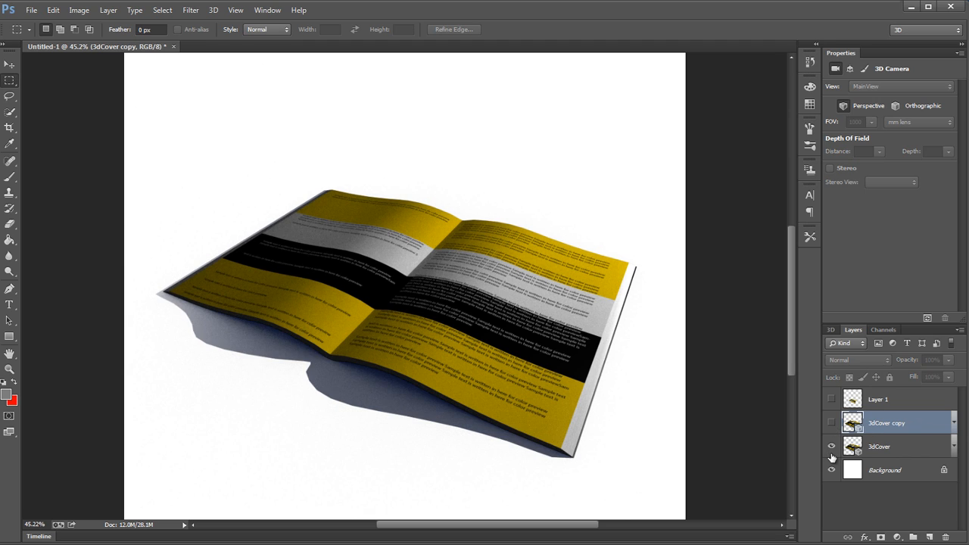
Step: Turn off Catch Shadows and Cast Shadows for the objMesh of the original 3dCover layer
left_click(908, 449)
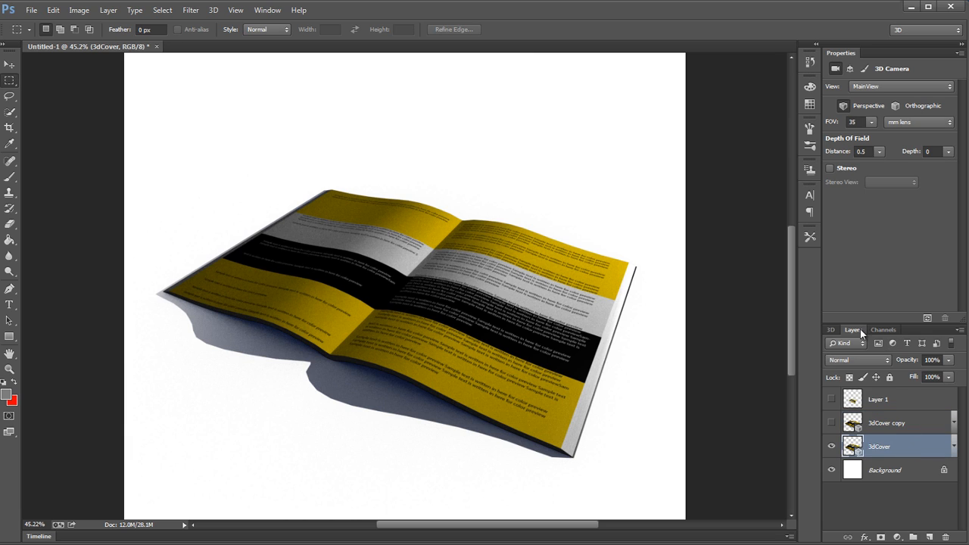
left_click(830, 330)
left_click(912, 364)
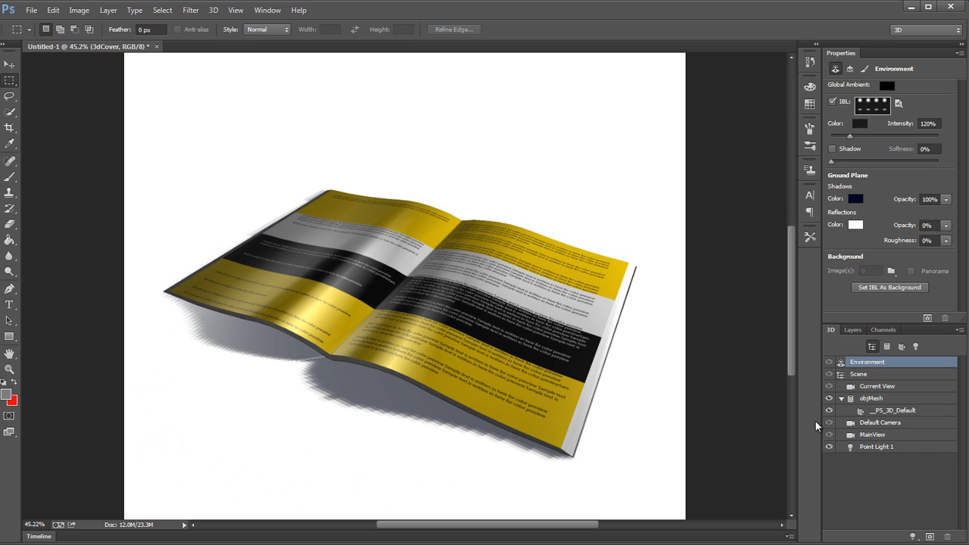
left_click(919, 399)
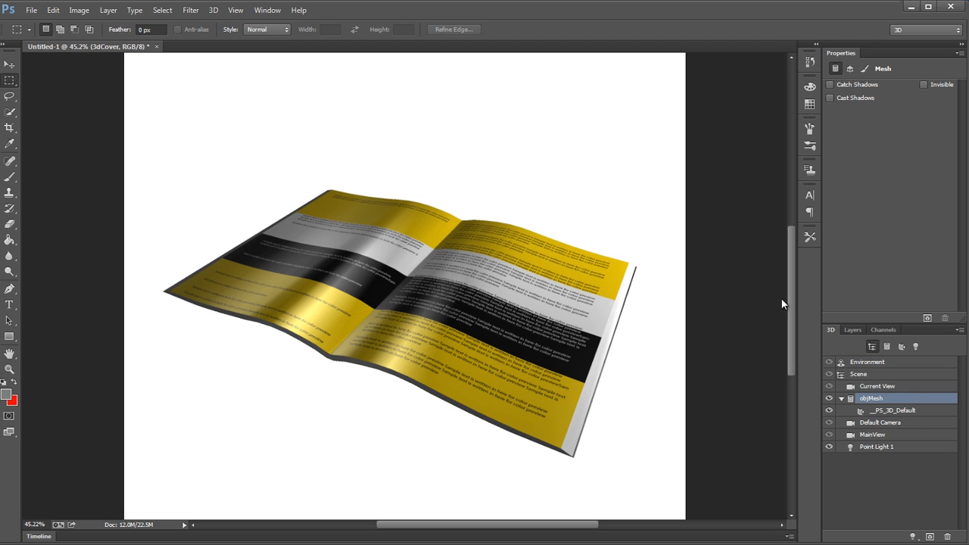
Step: Select the outline of the shadowless 3dCover book and fill it with black at 100% opacity on a new layer, then deselect
left_click(852, 330)
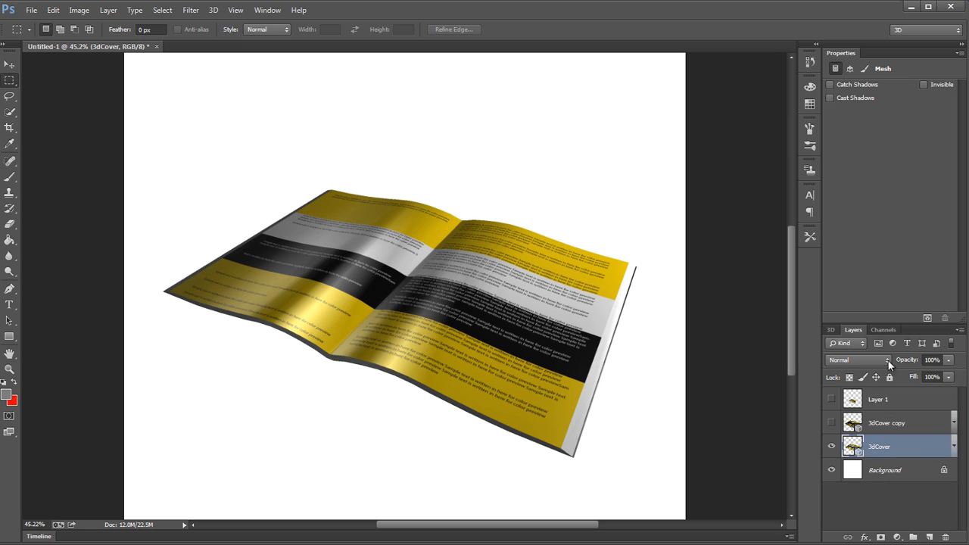
left_click(853, 447, "ctrl")
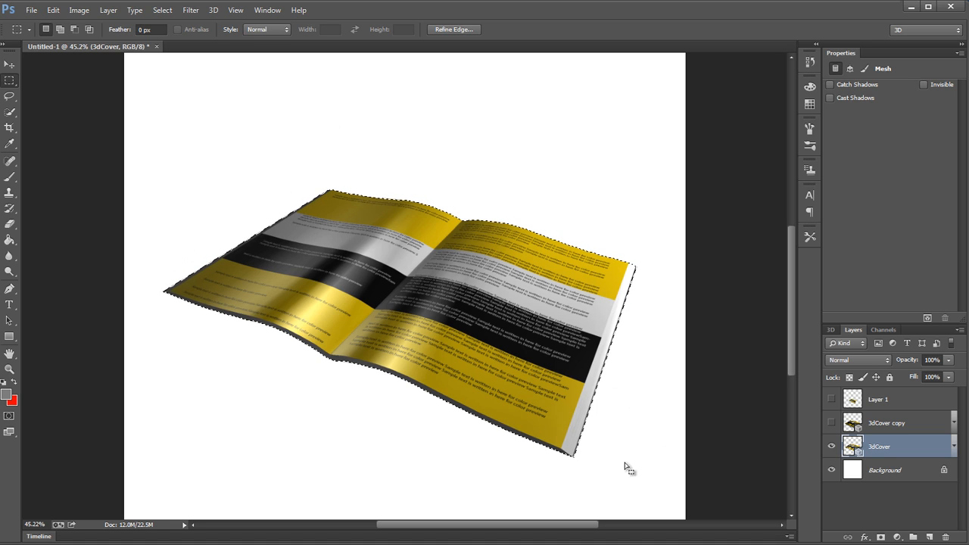
left_click(928, 536)
key("shift+F5")
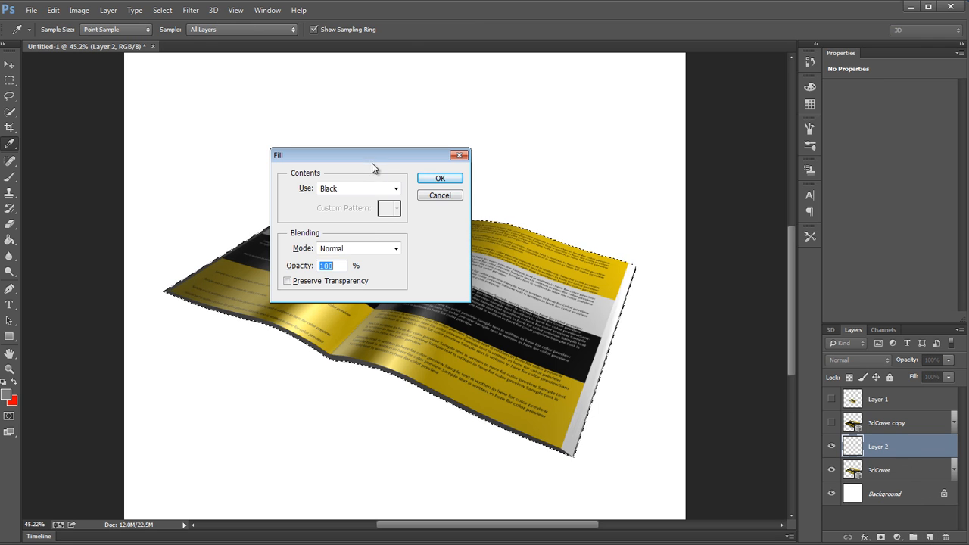
left_click(439, 178)
key("ctrl+d")
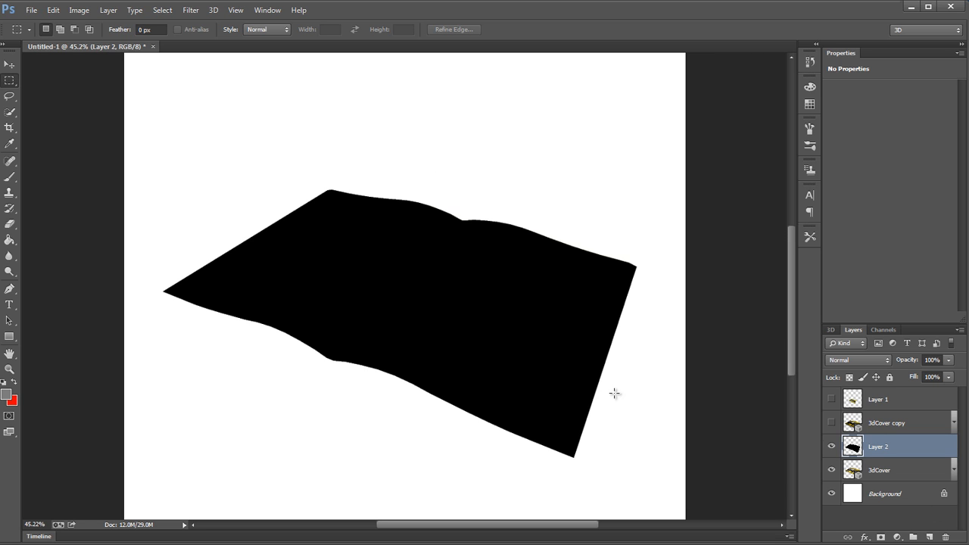
Step: Hide Layer 2 and the 3dCover layer, and show the 3dCover copy
left_click(830, 448)
double_click(831, 447)
left_click(832, 470)
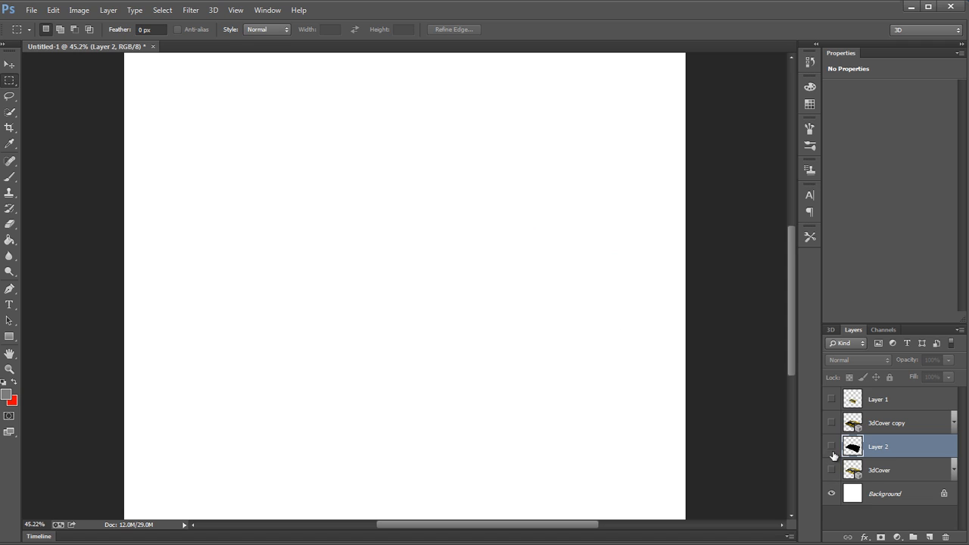
left_click(830, 423)
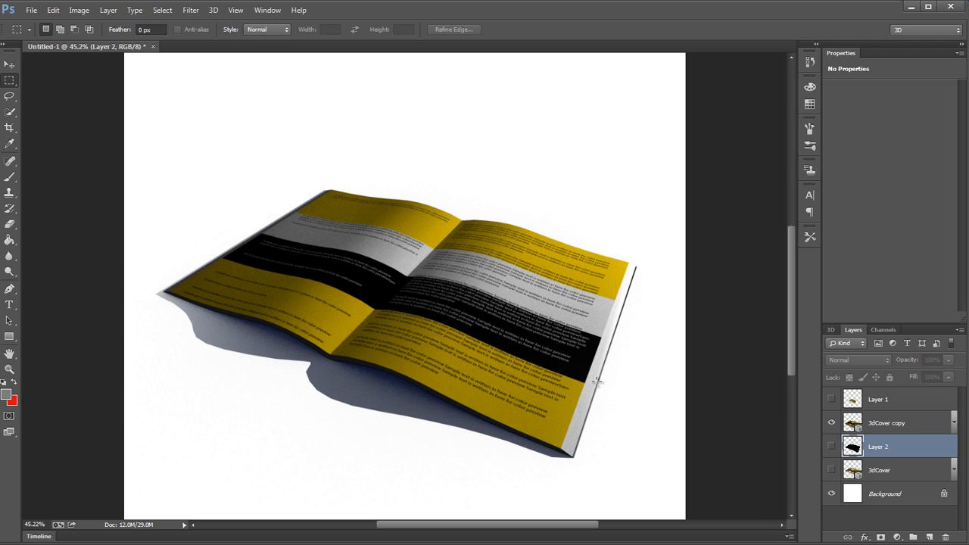
Step: Flatten the 3dCover copy into a regular pixel layer by merging it with a new empty layer
left_click(922, 424)
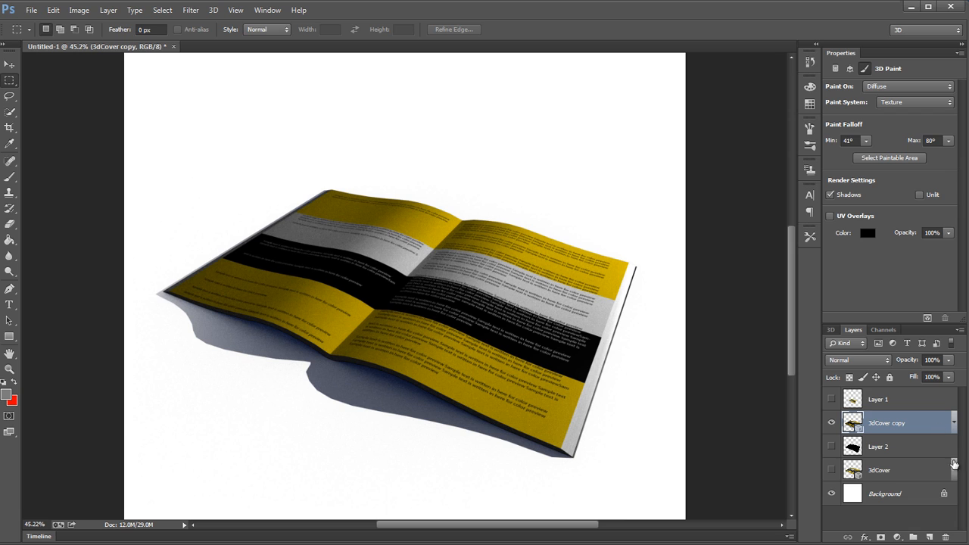
left_click(930, 536)
key("ctrl+e")
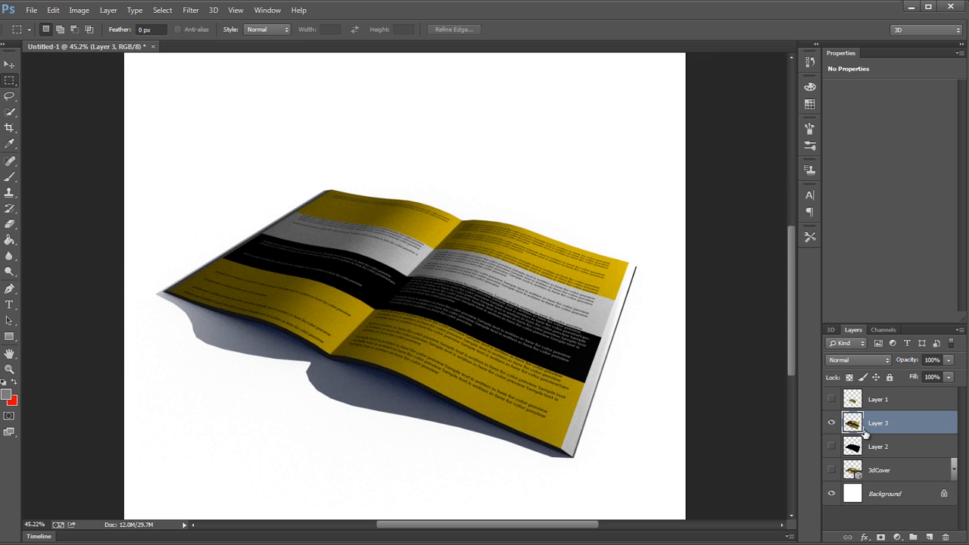
left_click(856, 425, "ctrl")
left_click(613, 359)
Step: Mask Layer 2's book shape out of Layer 3 so only the shadow shows, and place Layer 3 directly above Background
left_click(852, 446, "ctrl")
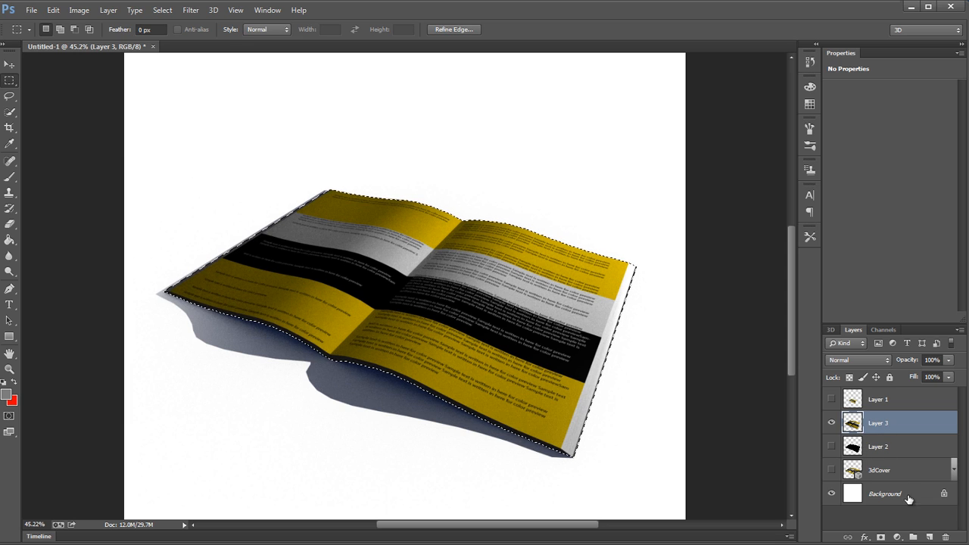
left_click(880, 536)
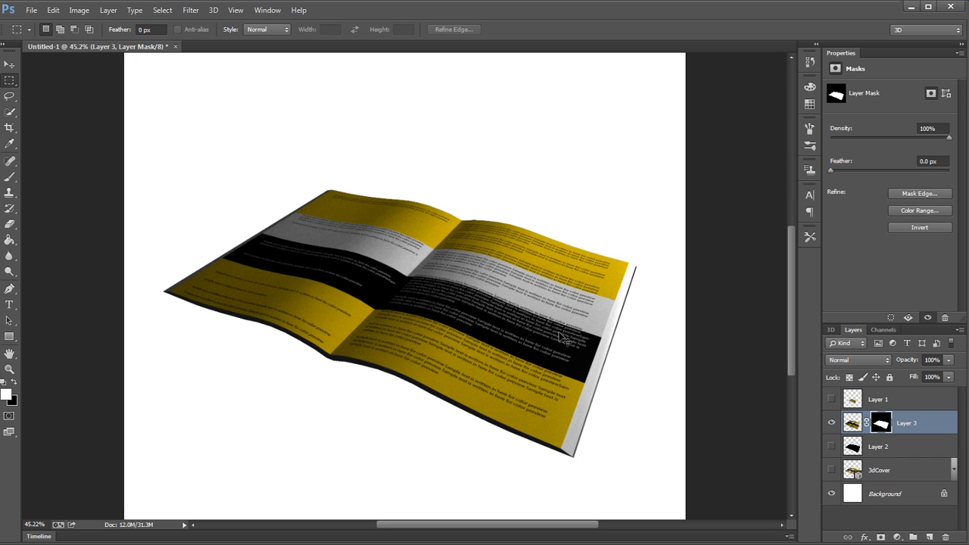
key("ctrl+i")
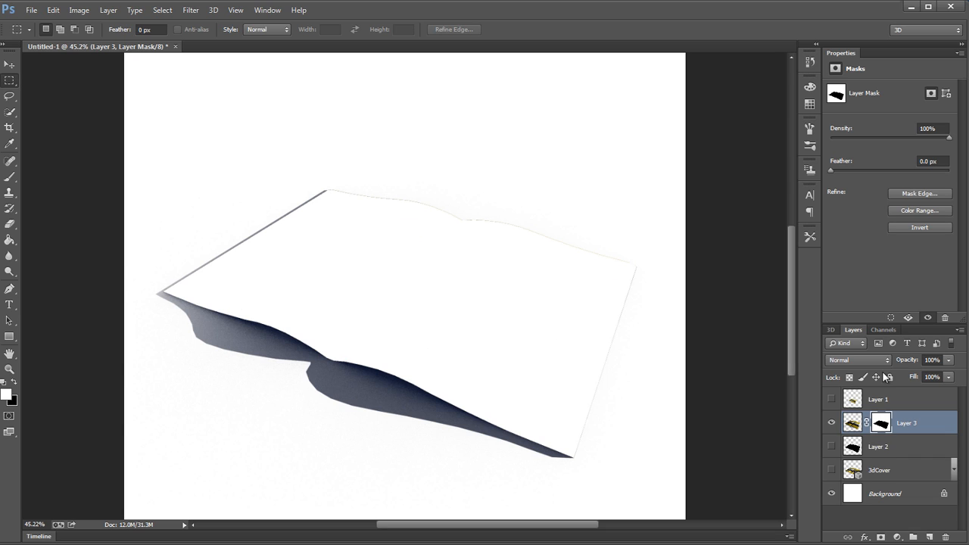
left_click_drag(942, 426, 895, 480)
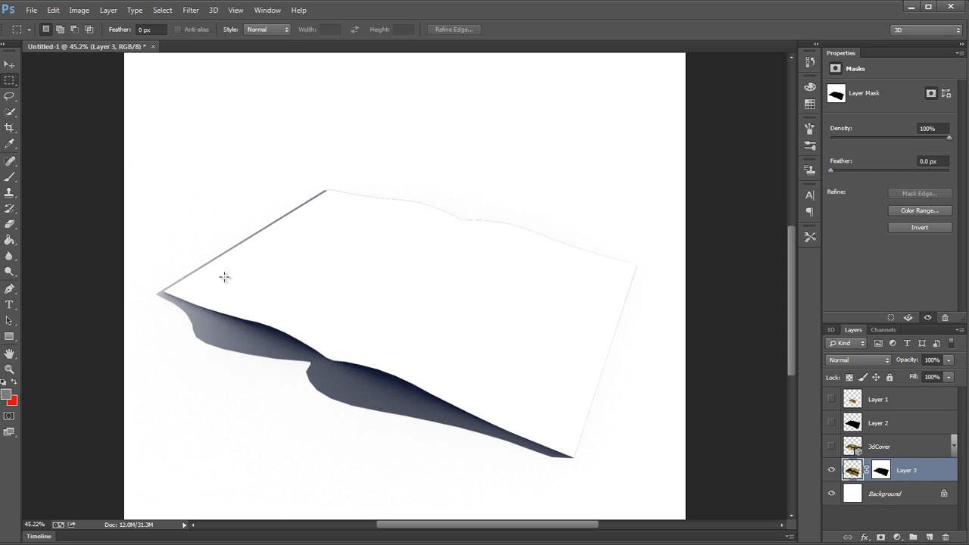
Step: Examine the masked edges of the shadow on Layer 3 around the whole book outline at different magnifications
left_click_drag(660, 261, 701, 264)
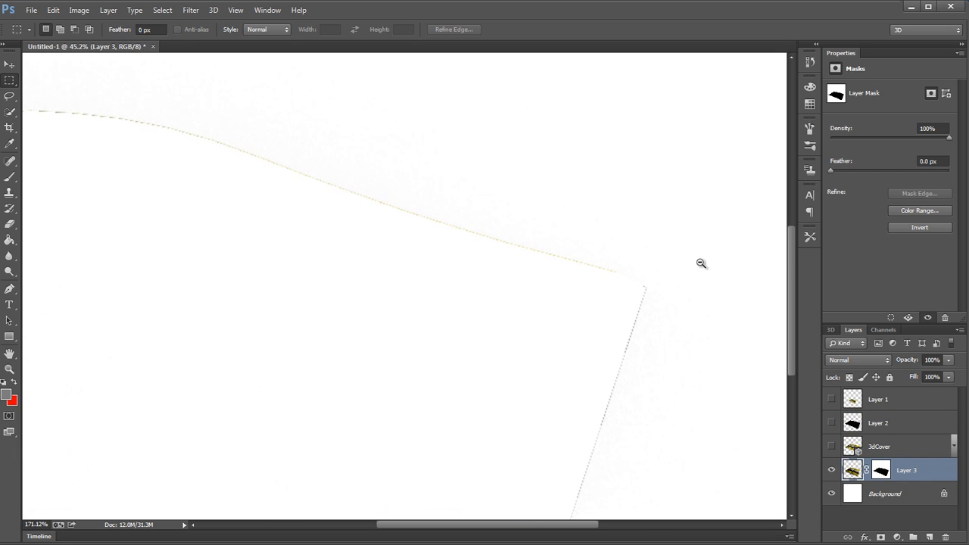
left_click_drag(364, 190, 491, 253)
left_click_drag(326, 191, 371, 218)
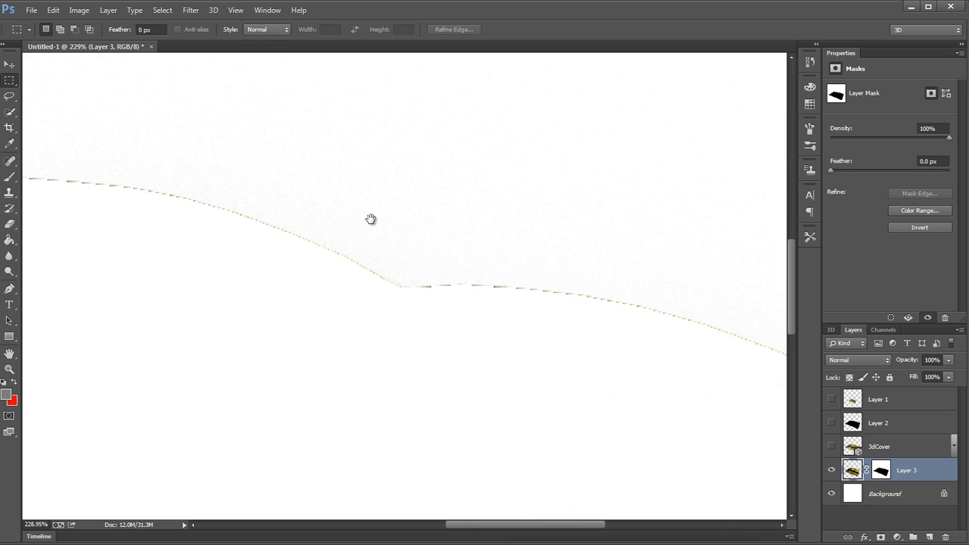
left_click_drag(220, 233, 183, 227)
left_click_drag(192, 228, 568, 246)
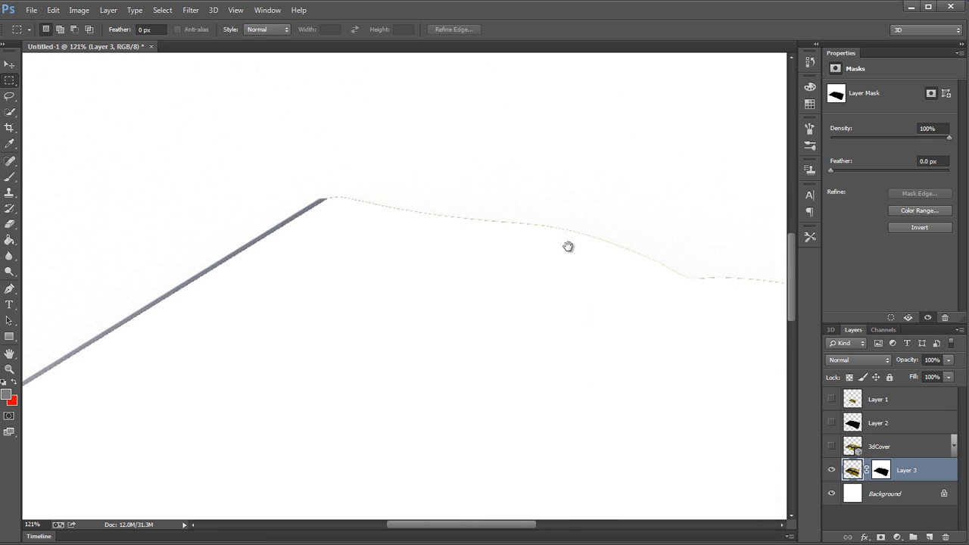
left_click_drag(463, 315, 408, 325)
left_click_drag(351, 427, 422, 436)
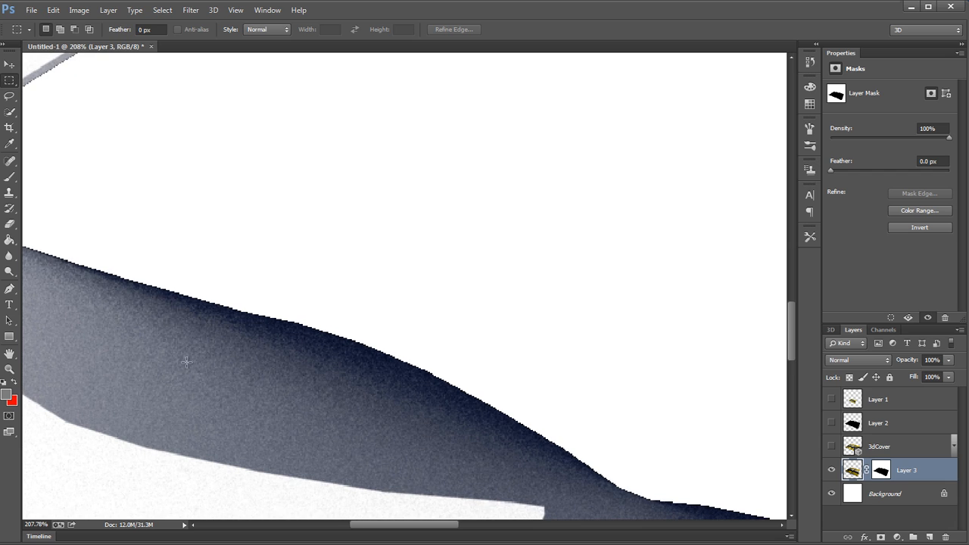
left_click_drag(469, 410, 418, 410)
left_click_drag(499, 421, 312, 172)
left_click_drag(554, 240, 525, 246)
Step: Show the 3dCover layer above the masked shadow layer and make it the active layer
left_click(832, 446)
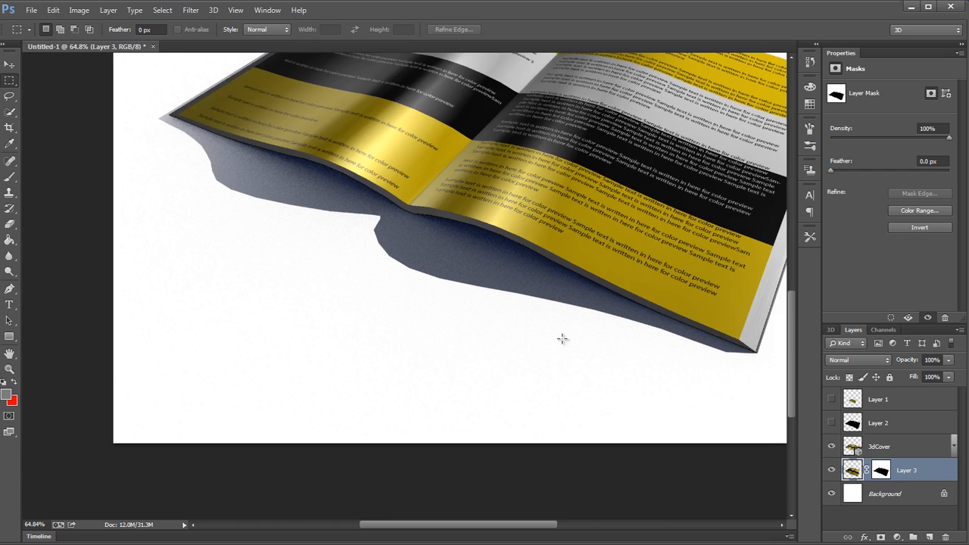
key("ctrl+0")
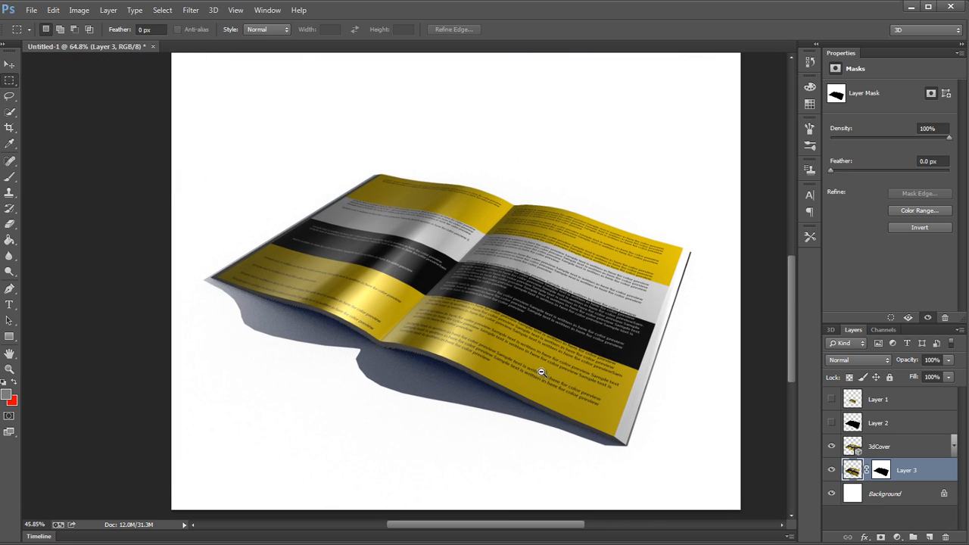
left_click(936, 448)
Step: Try sliding and orbiting the 3dCover camera while the flattened shadow stays on its own layer
left_click(831, 330)
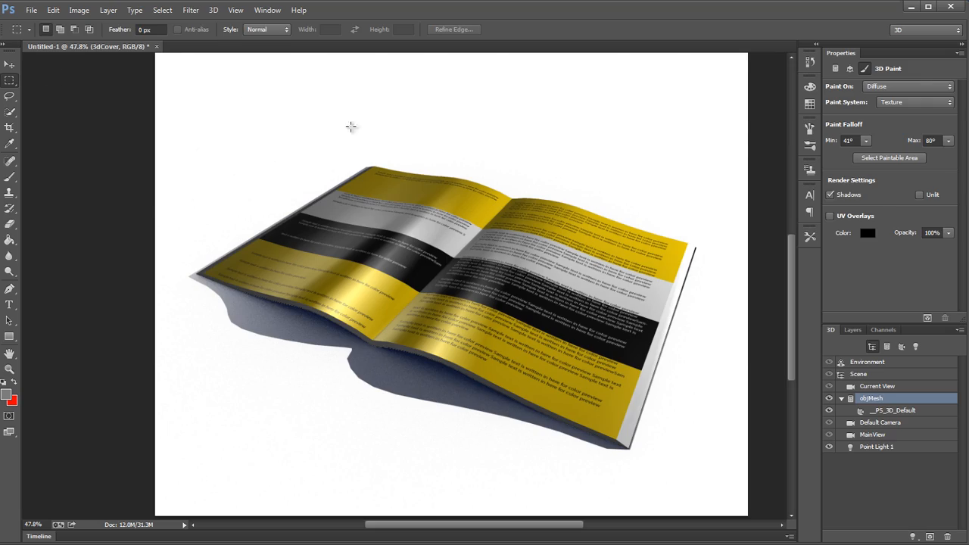
key("v")
left_click_drag(509, 133, 489, 154)
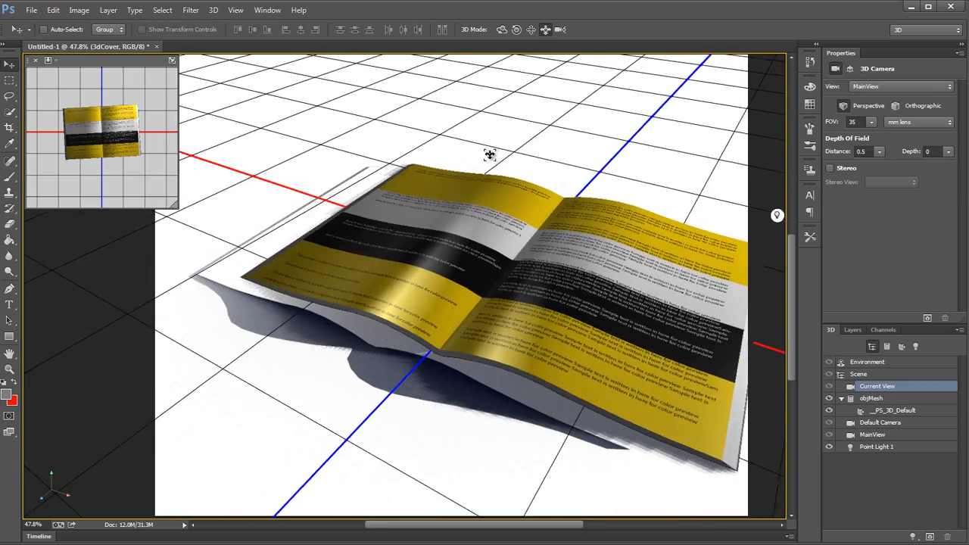
left_click(502, 30)
left_click_drag(529, 120, 510, 109)
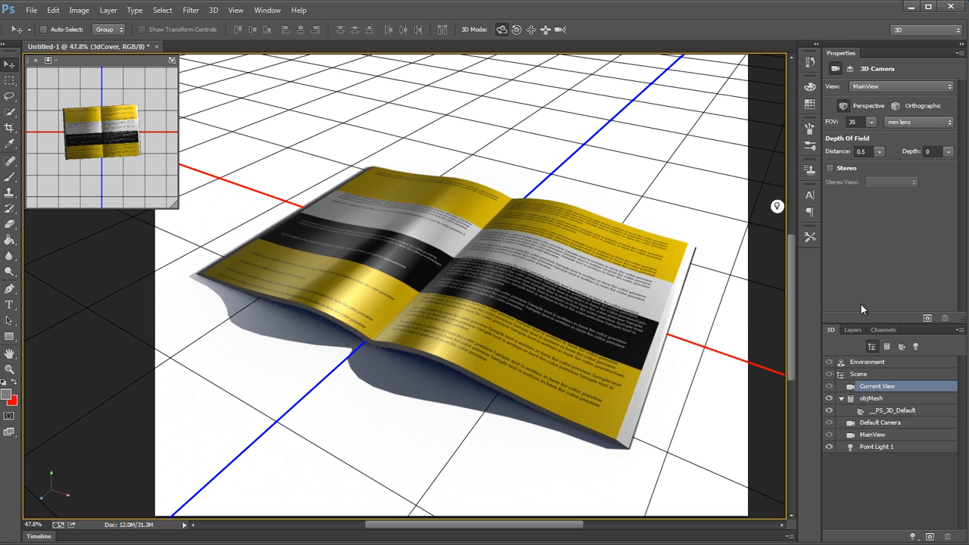
Step: Select Layer 3, compare the book with its shadow hidden and shown, and examine the shadow's edges at different magnifications
left_click(853, 330)
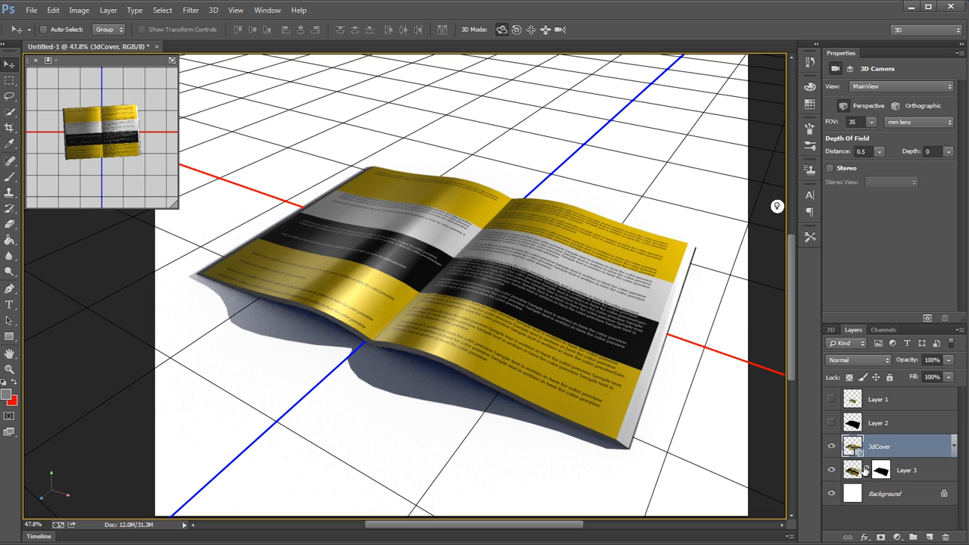
left_click(846, 475)
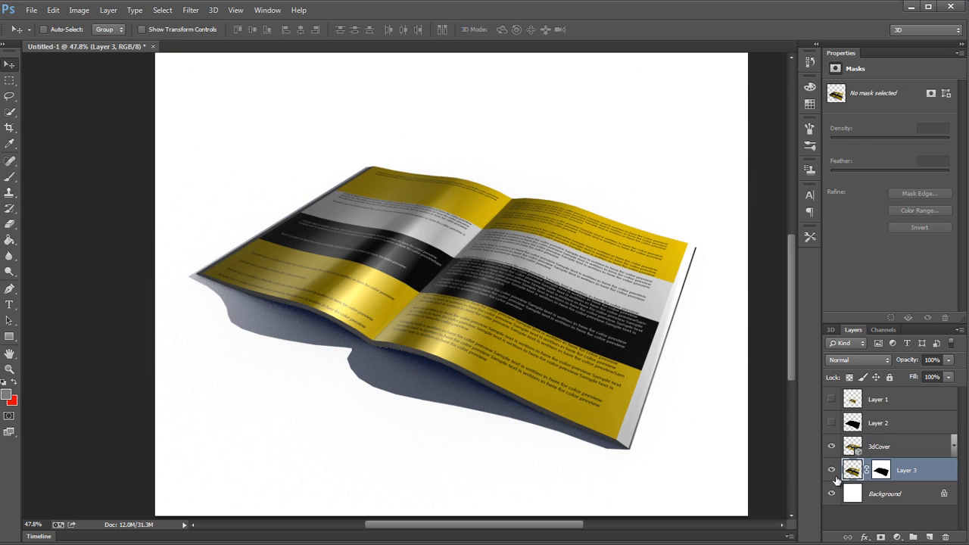
left_click(830, 471)
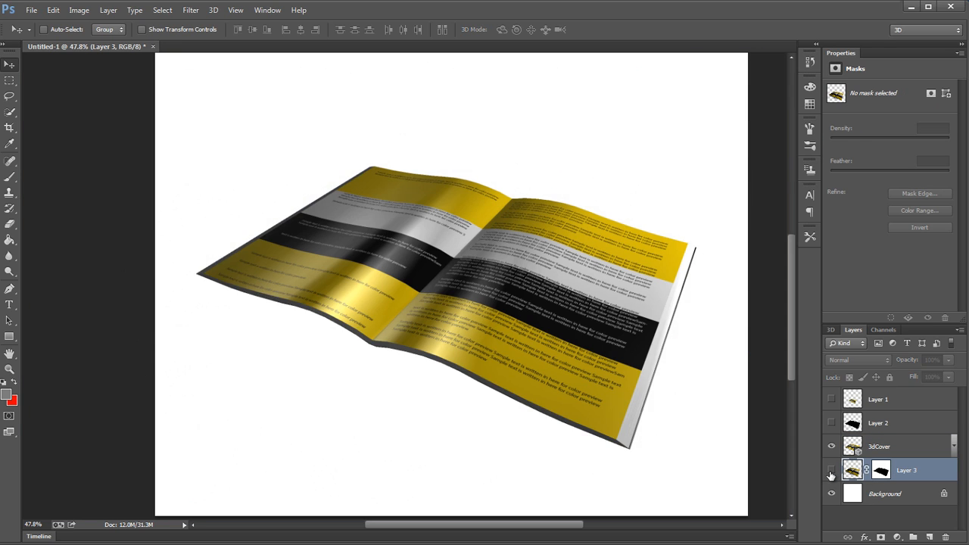
left_click(831, 470)
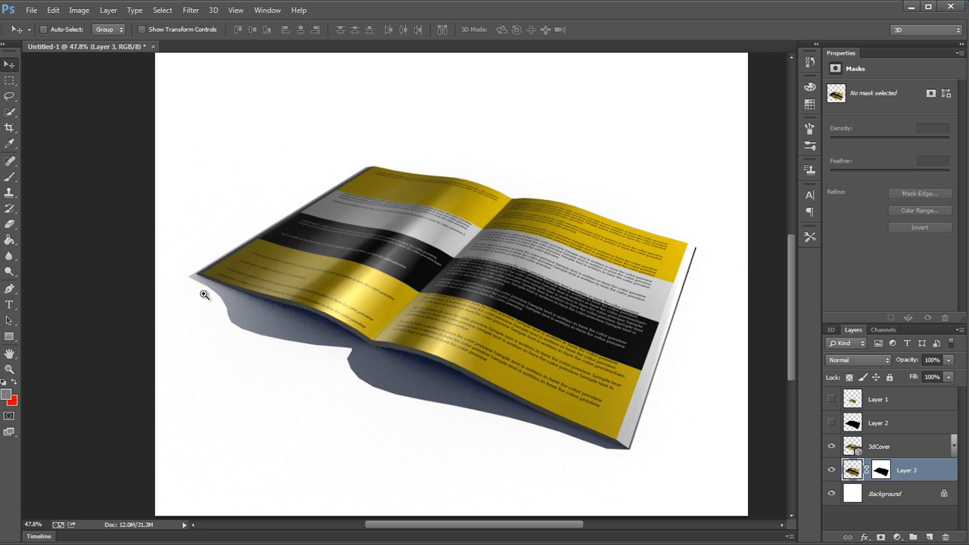
scroll(206, 295, "up", 5)
scroll(522, 452, "down", 3)
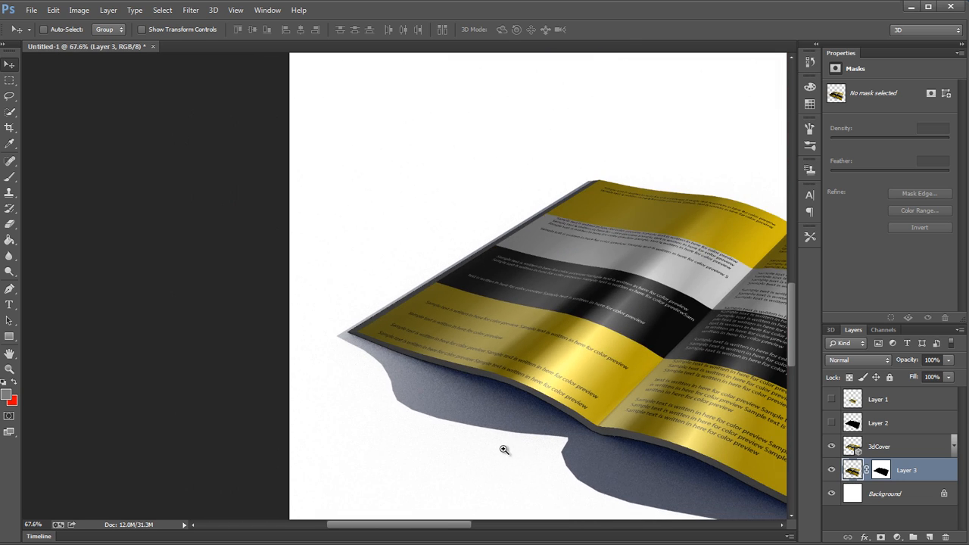
scroll(575, 439, "up", 4)
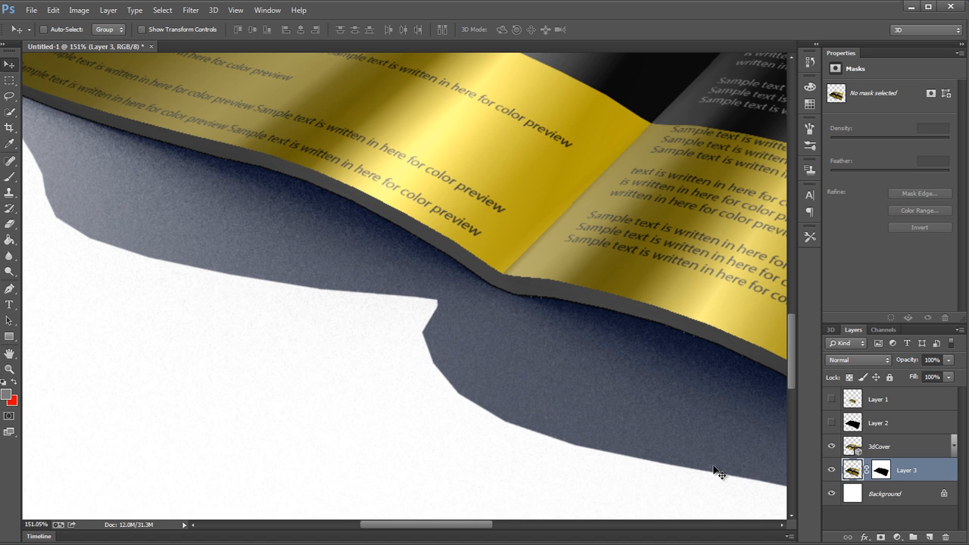
scroll(678, 454, "down", 2)
left_click_drag(558, 396, 308, 306)
scroll(470, 364, "down", 5)
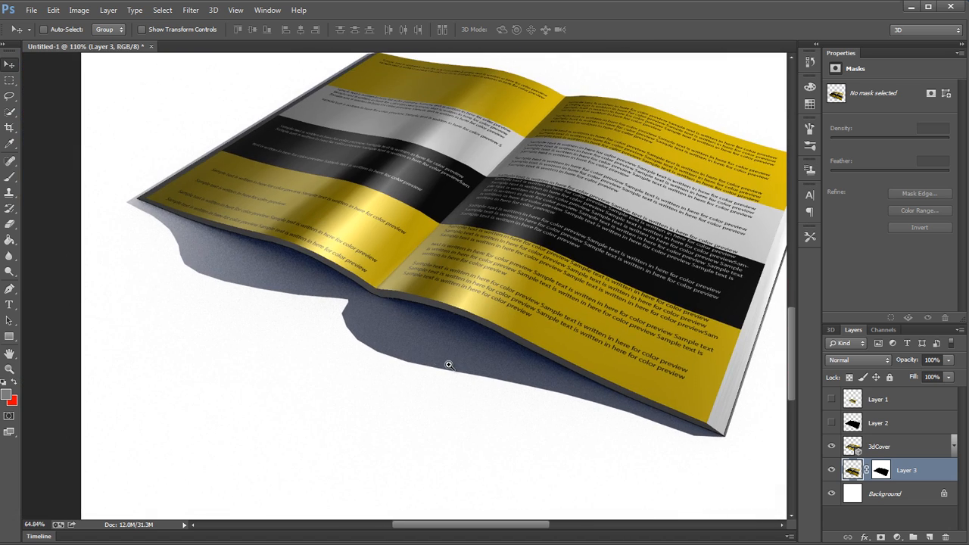
Step: Outline the outer part of the shadow along the book's front edge with the Polygonal Lasso and feather the selection by 9.5 pixels
mouse_move(9, 80)
left_mouse_down()
mouse_move(63, 92)
mouse_move(68, 109)
left_mouse_up()
left_click(9, 80)
left_click(9, 97)
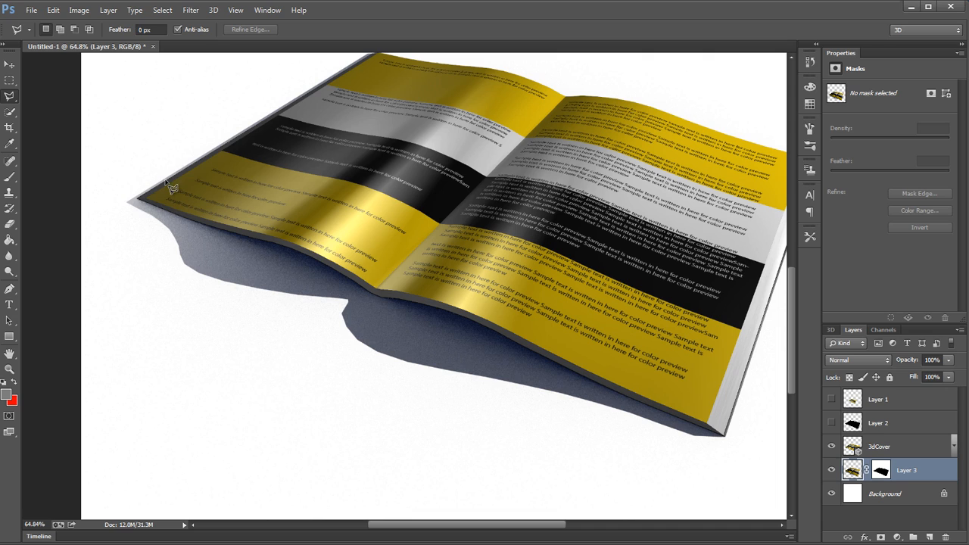
left_click(129, 195)
left_click(371, 322)
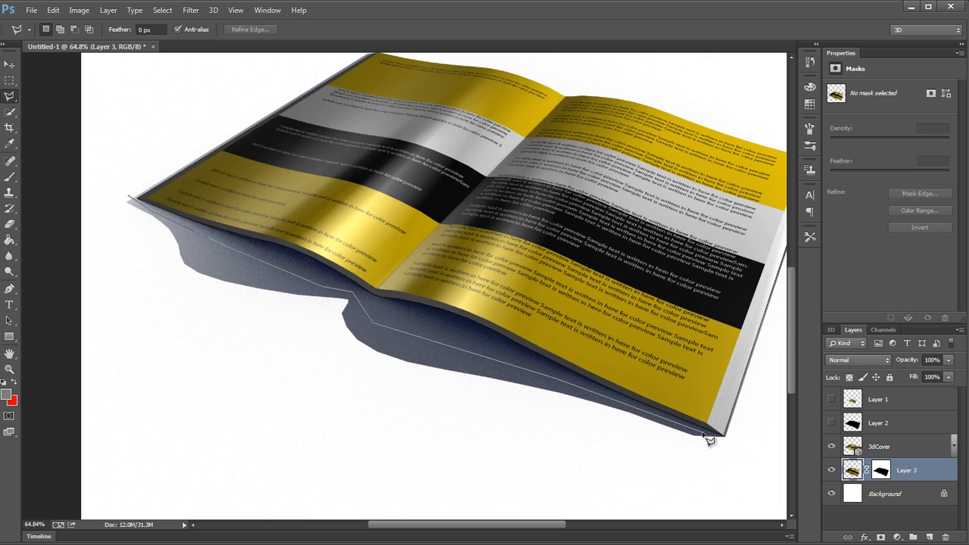
left_click(740, 452)
left_click(379, 441)
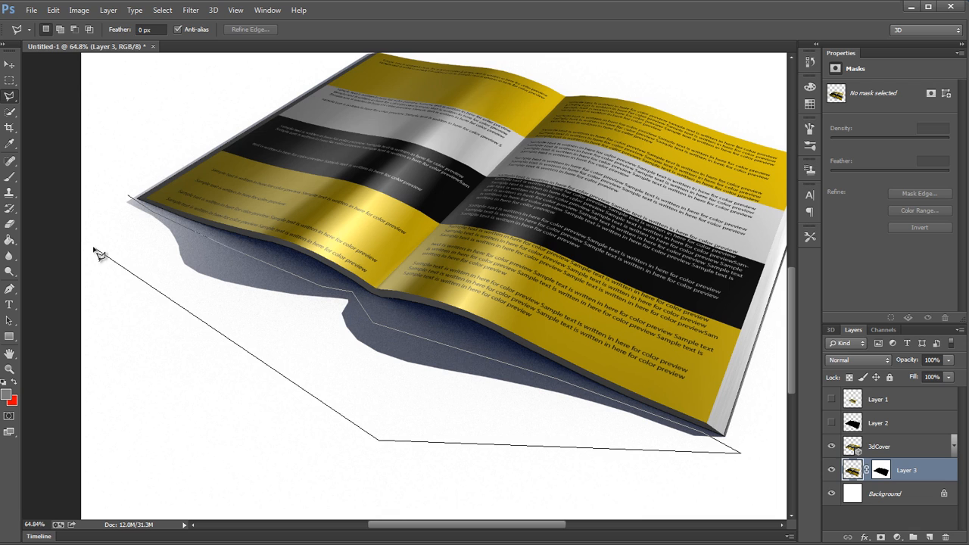
double_click(95, 247)
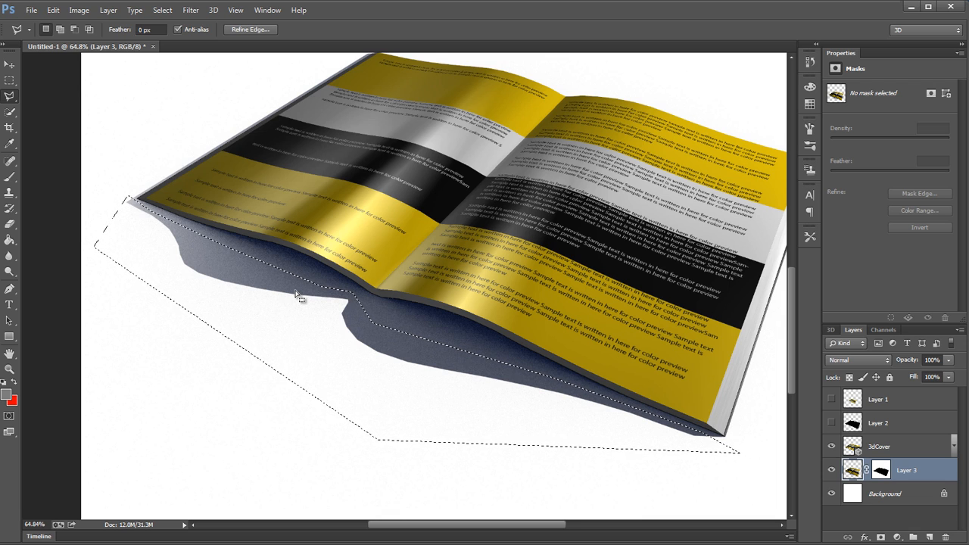
key("shift+F6")
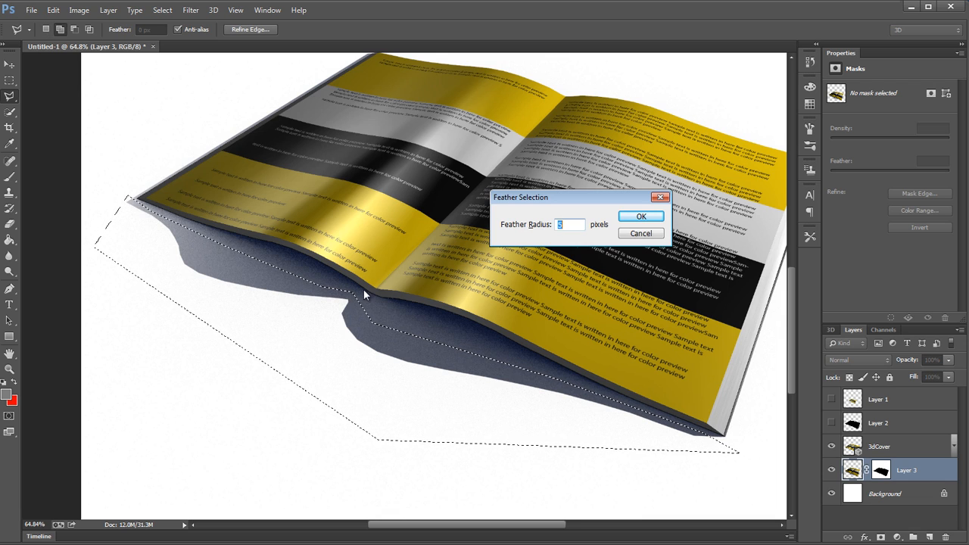
left_click_drag(561, 225, 575, 225)
left_click(619, 218)
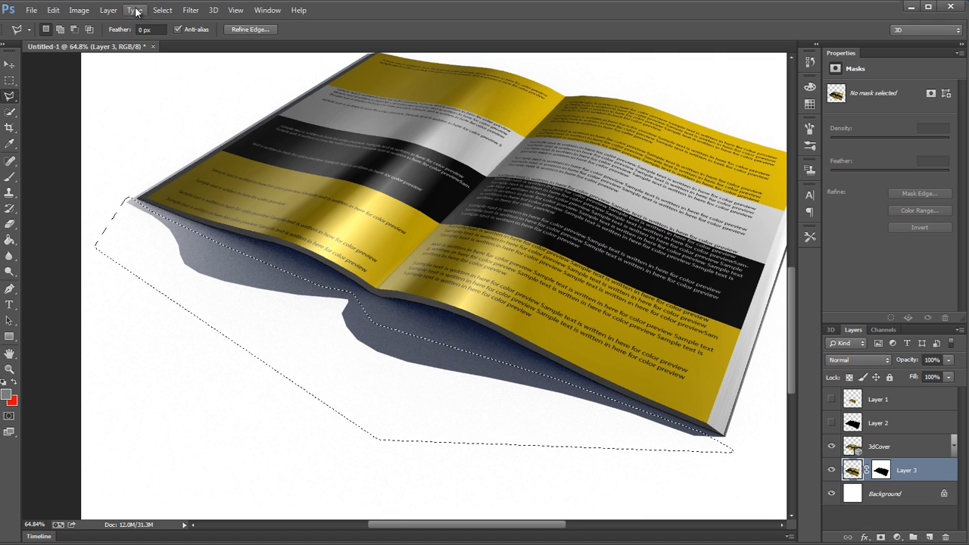
Step: Apply a Gaussian Blur with a 3.3-pixel radius to the selected shadow area on Layer 3
left_click(190, 10)
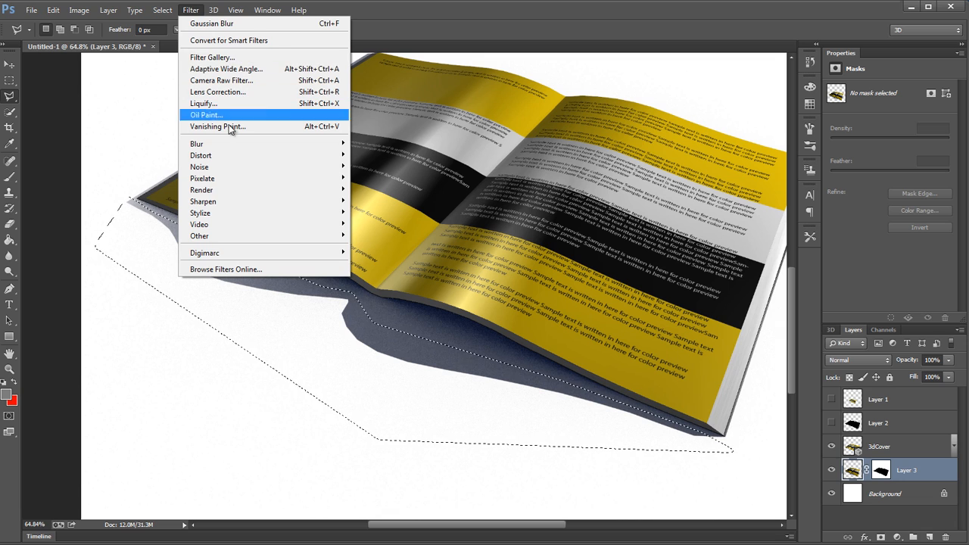
mouse_move(328, 145)
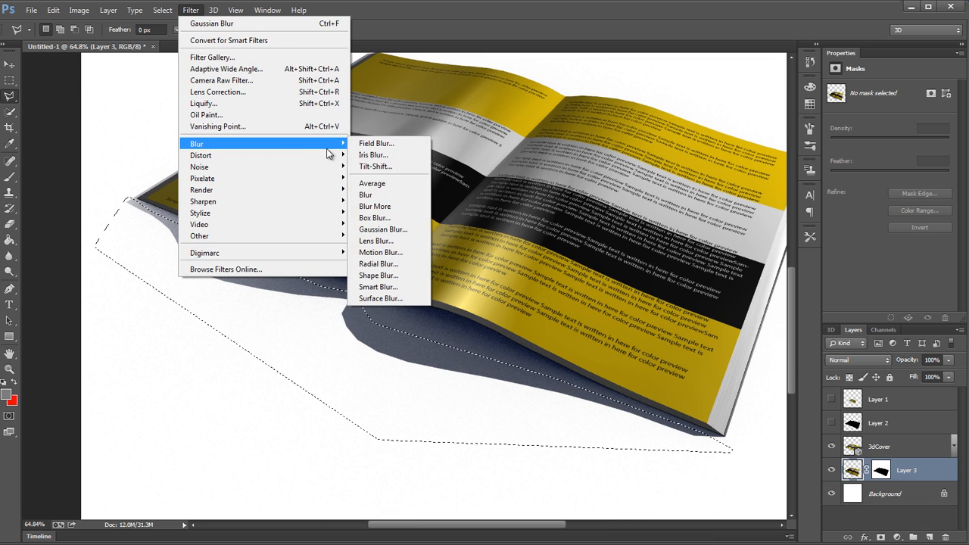
left_click(388, 229)
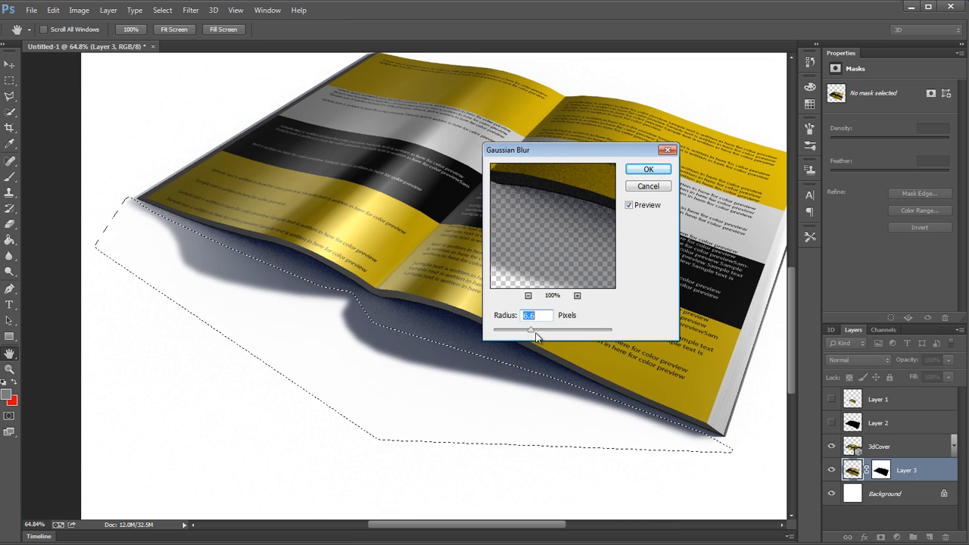
scroll(536, 331, "down", 20)
scroll(534, 330, "down", 3)
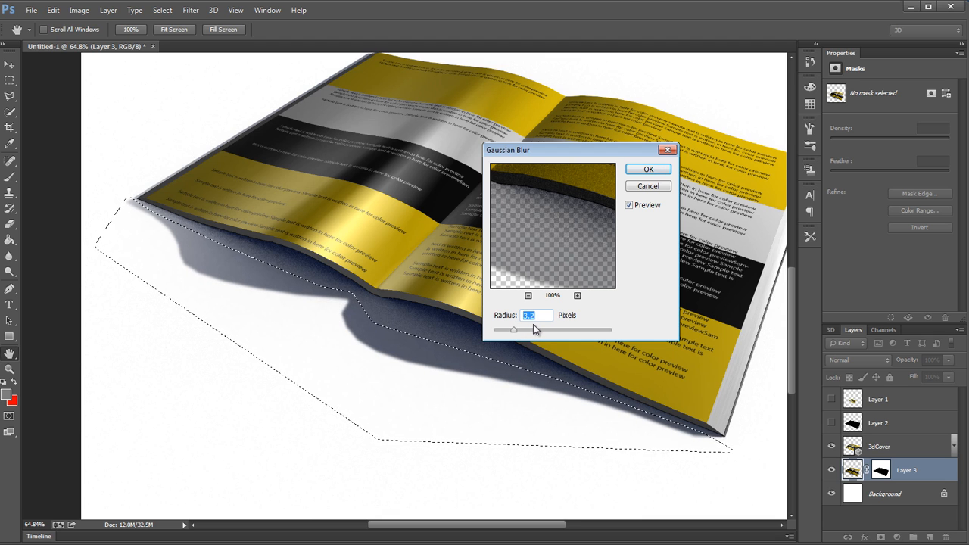
left_click(647, 169)
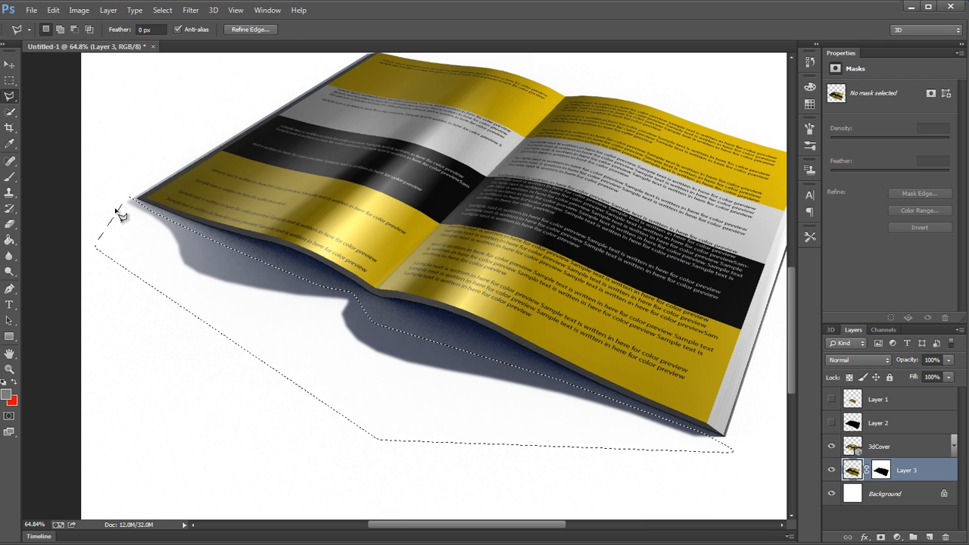
Step: Outline a smaller area over the shadow parts farthest from the book with the Polygonal Lasso and feather it by 13.3 pixels
left_click(117, 212)
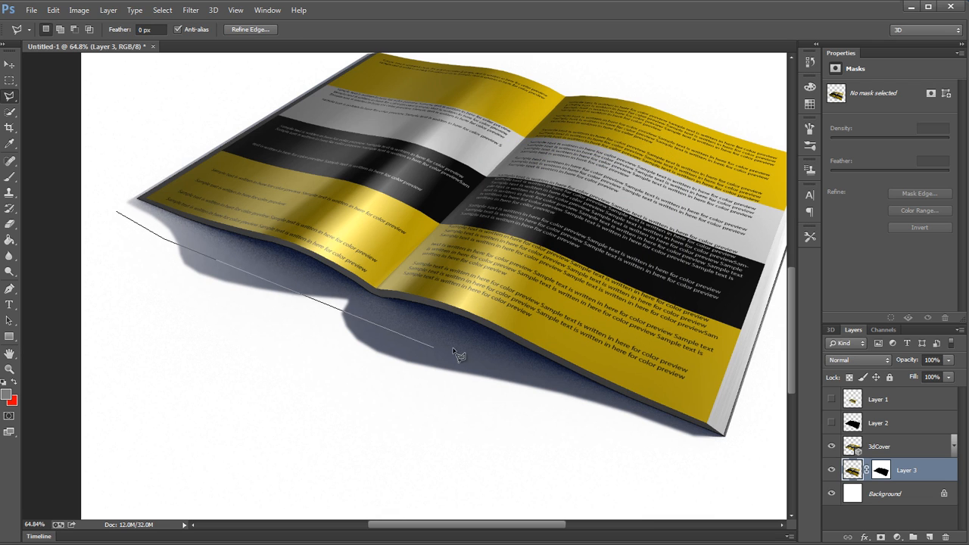
left_click(572, 403)
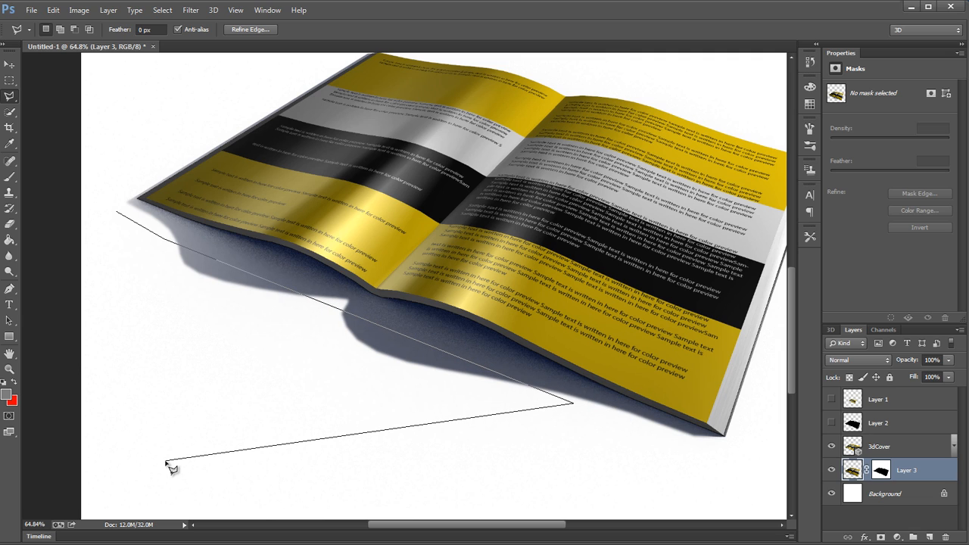
left_click(166, 460)
double_click(100, 361)
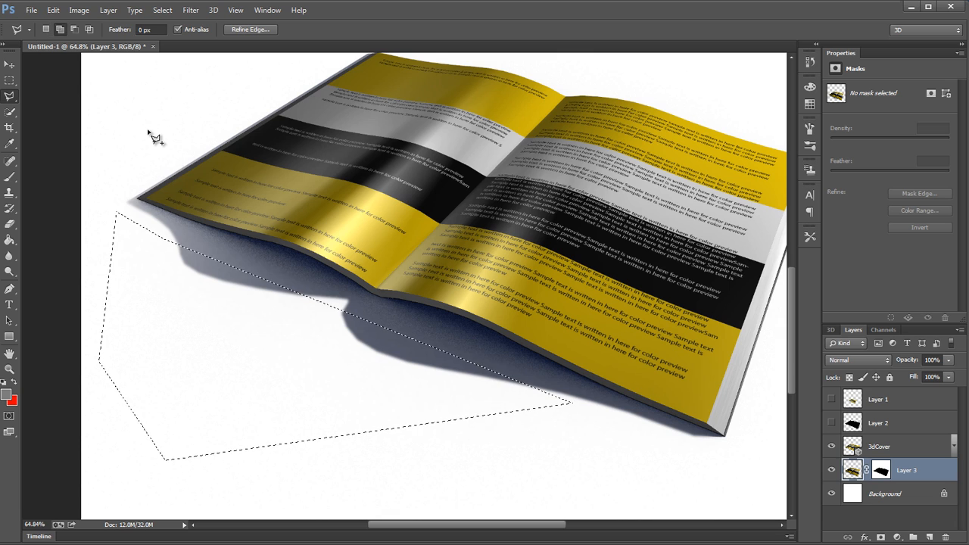
key("shift+F6")
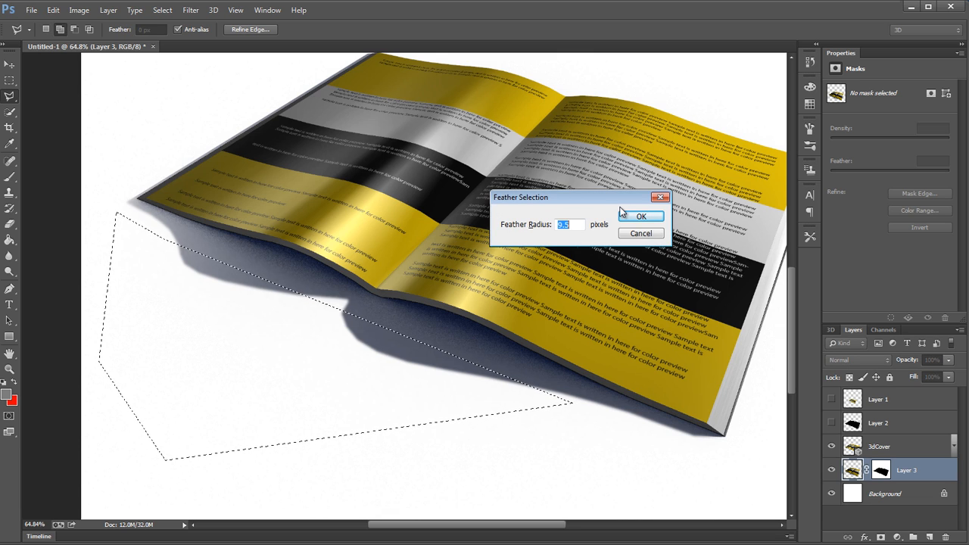
key("Up")
key("Up")
key("Up")
key("Up")
key("Up")
key("Up")
key("Up")
key("Up")
key("Up")
key("Up")
key("Up")
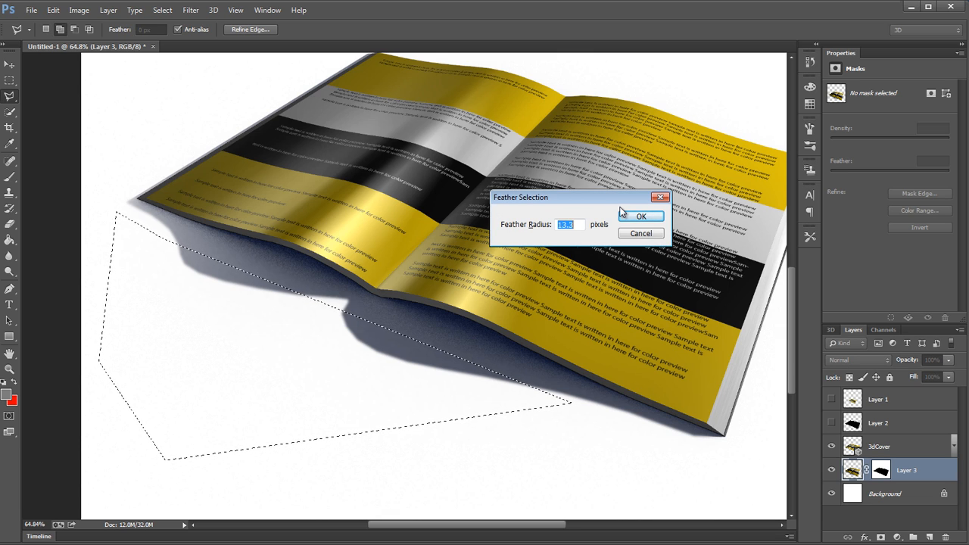
left_click(622, 215)
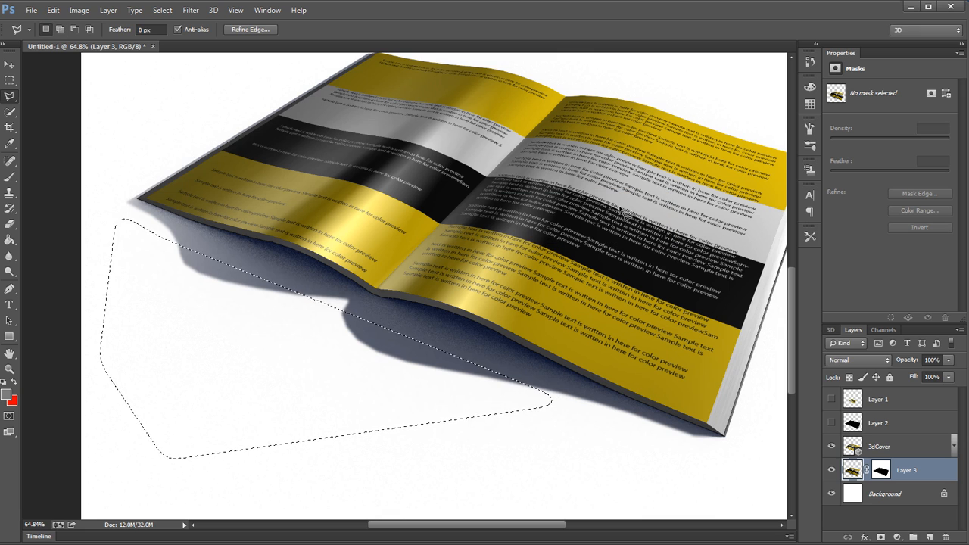
Step: Apply a Gaussian Blur with an 8.8-pixel radius to the feathered far area of the shadow
left_click(190, 11)
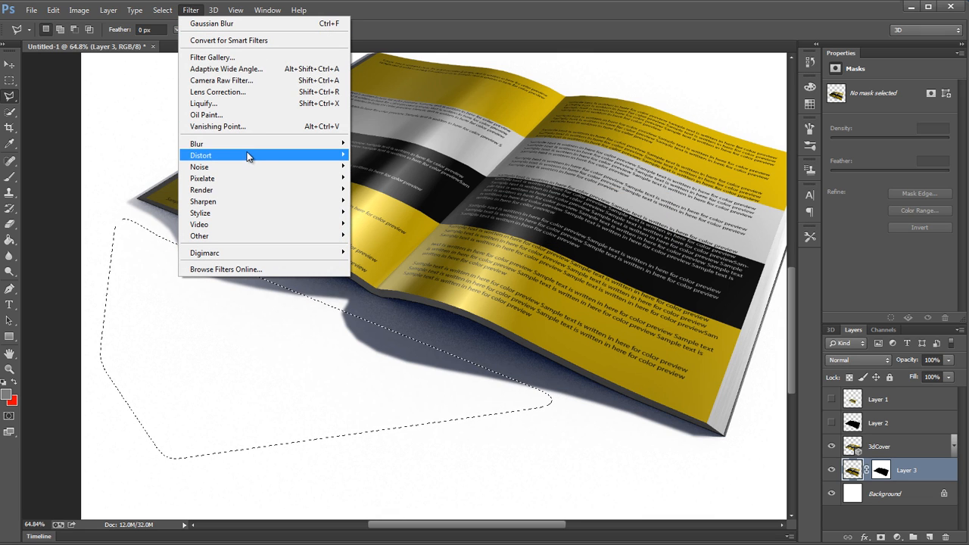
mouse_move(248, 146)
left_click(382, 230)
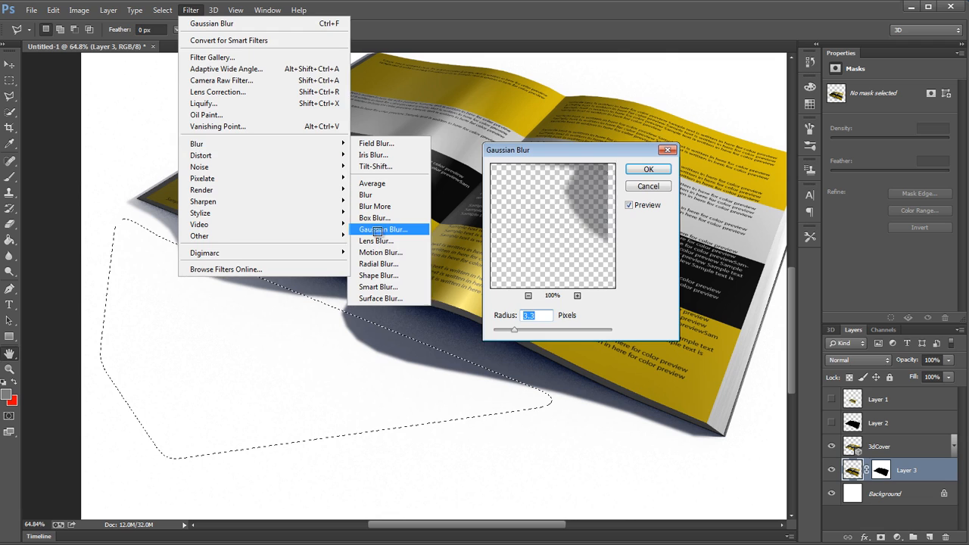
left_click(528, 332)
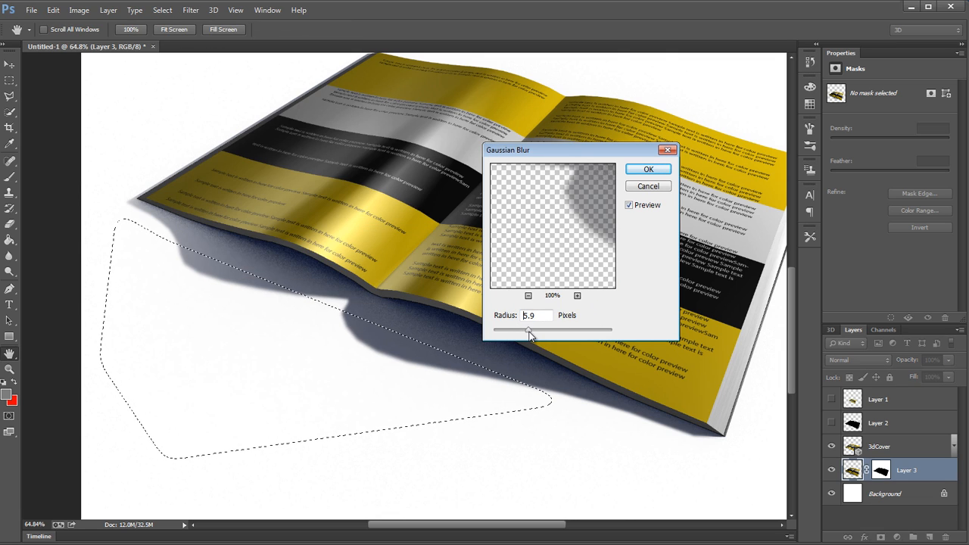
left_click_drag(529, 332, 538, 334)
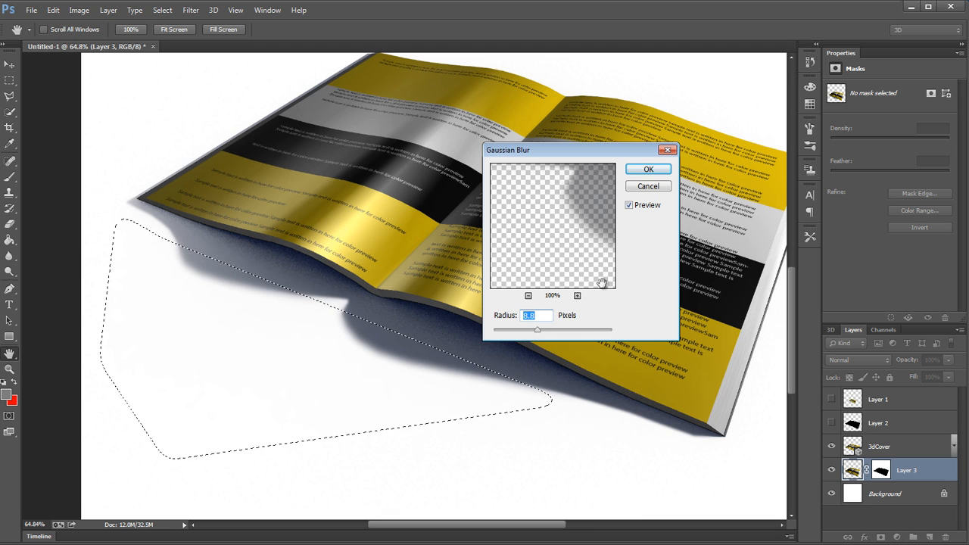
left_click(656, 172)
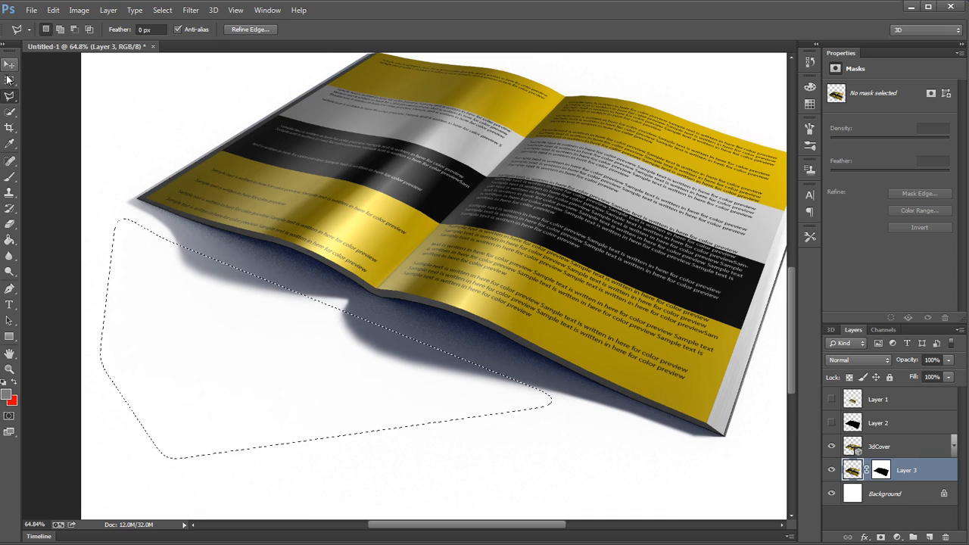
Step: Clear the selection and examine the softened shadow edge and its grain at different magnifications
key("m")
key("ctrl+d")
scroll(422, 265, "down", 2)
left_click_drag(386, 269, 418, 285)
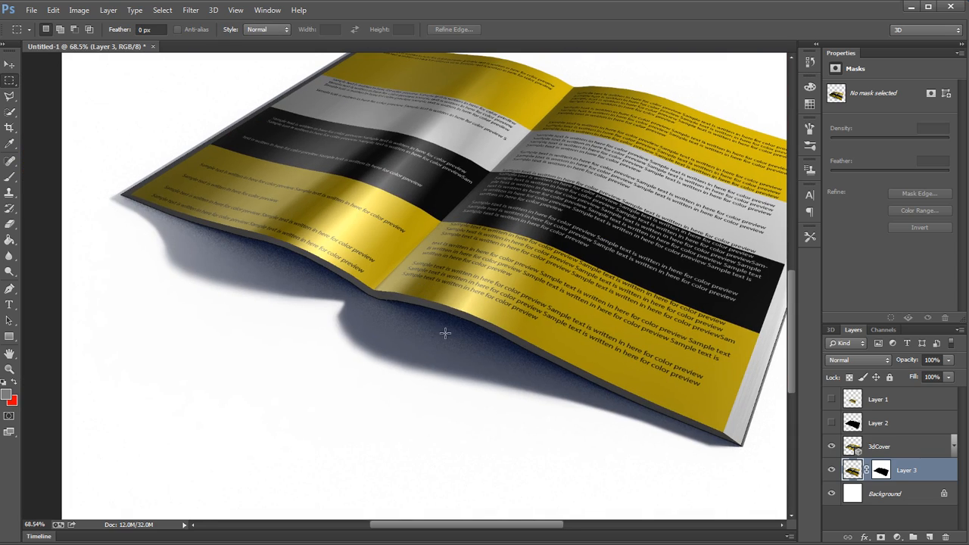
left_click_drag(495, 338, 517, 340)
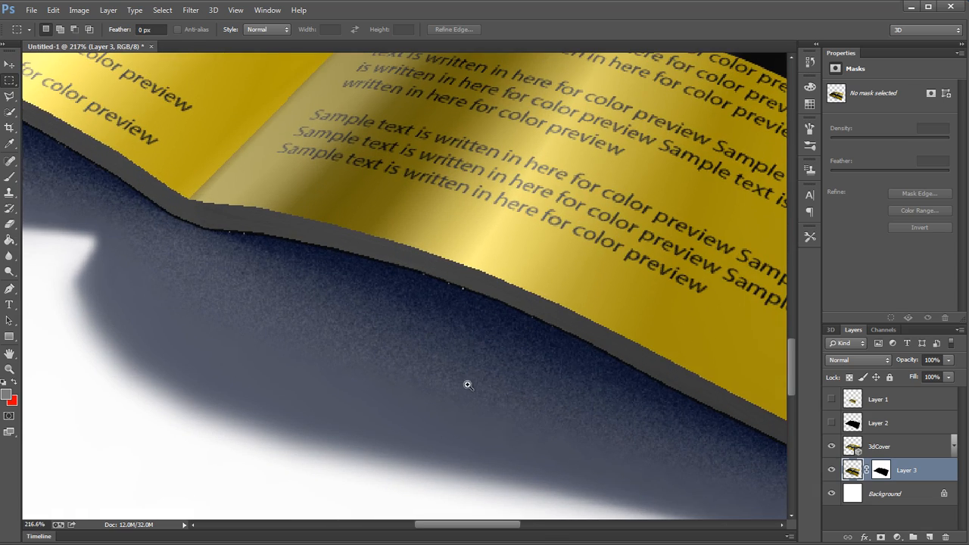
left_click_drag(467, 384, 453, 382)
left_click_drag(348, 337, 522, 387)
left_click_drag(251, 264, 134, 253)
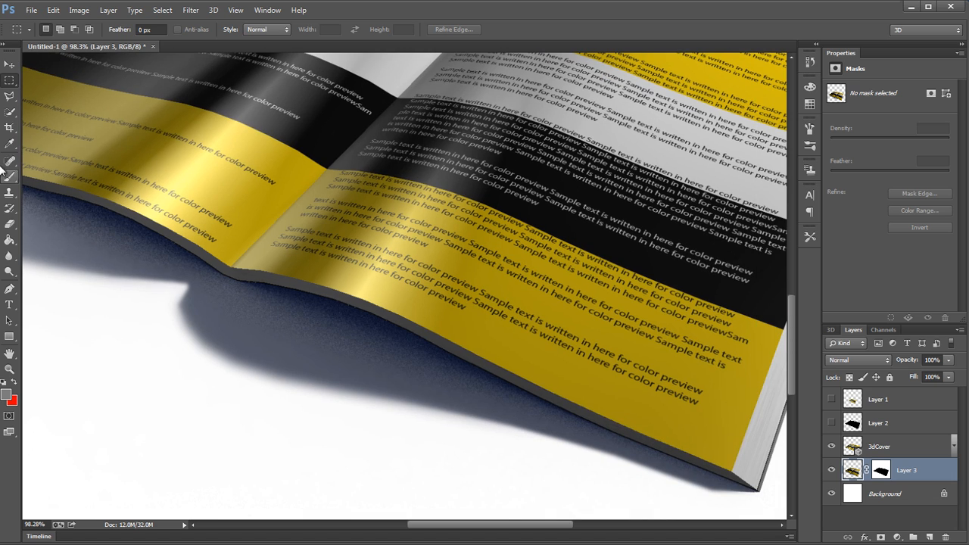
Step: Smooth the grainy shadow under the book's front edge using the Blur tool with a 174-pixel brush at 50% strength
left_click(9, 255)
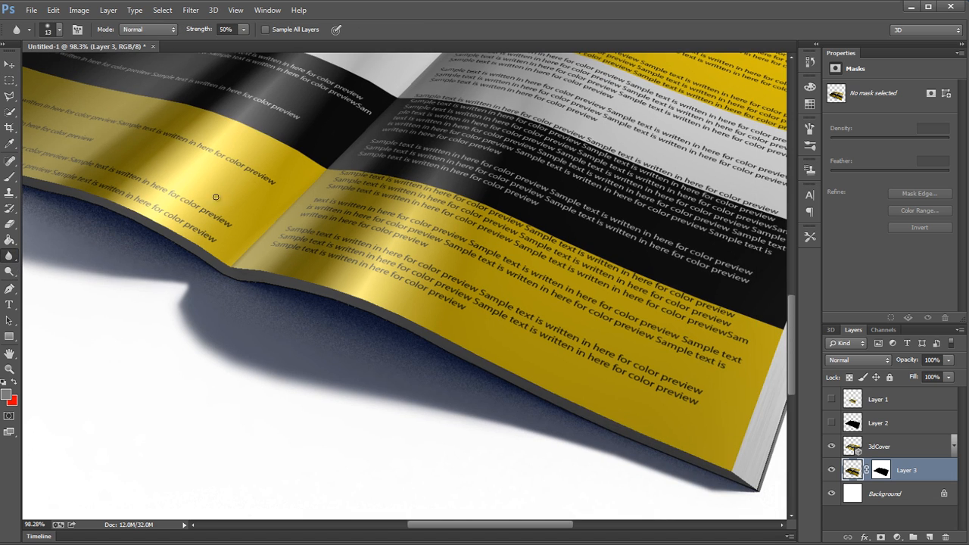
left_click_drag(216, 197, 399, 275)
right_click(412, 292)
left_click(437, 300)
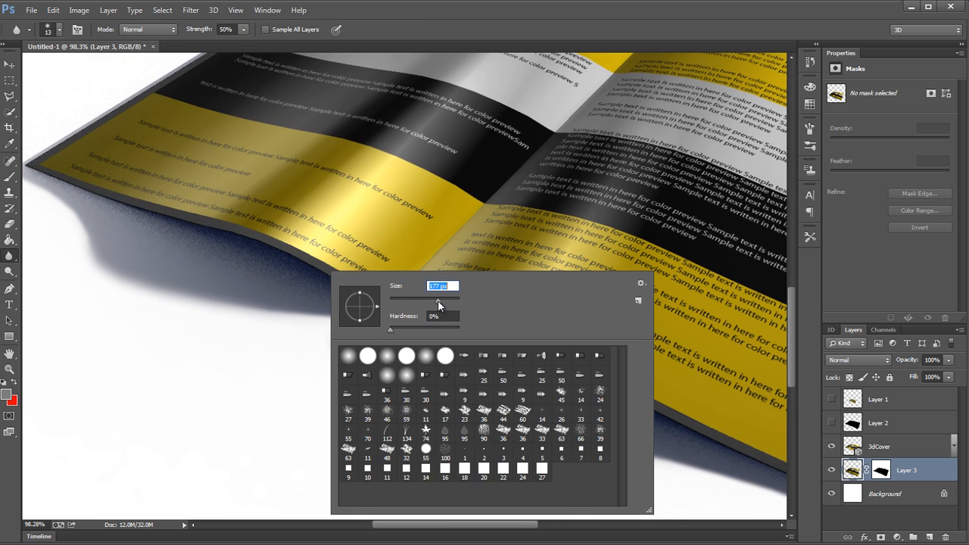
key("Return")
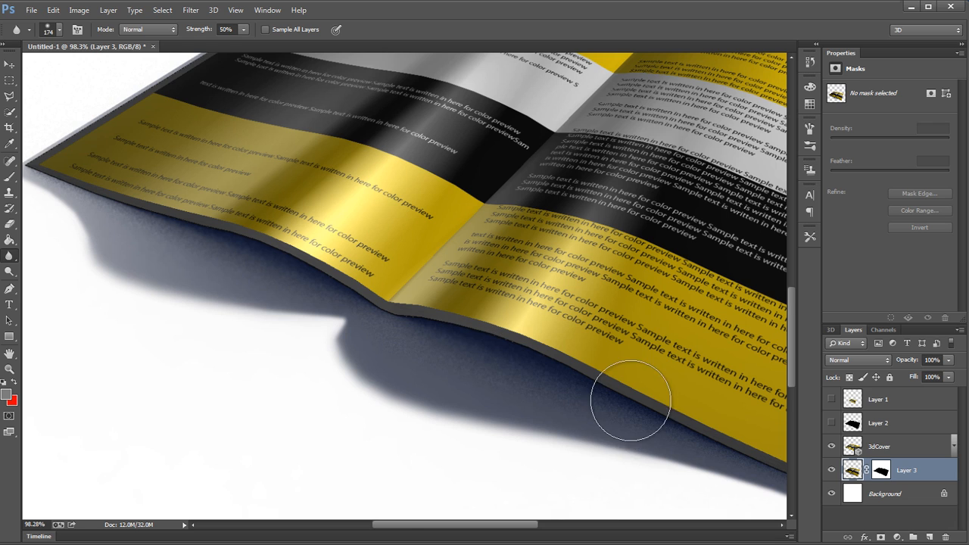
left_click_drag(627, 401, 489, 339)
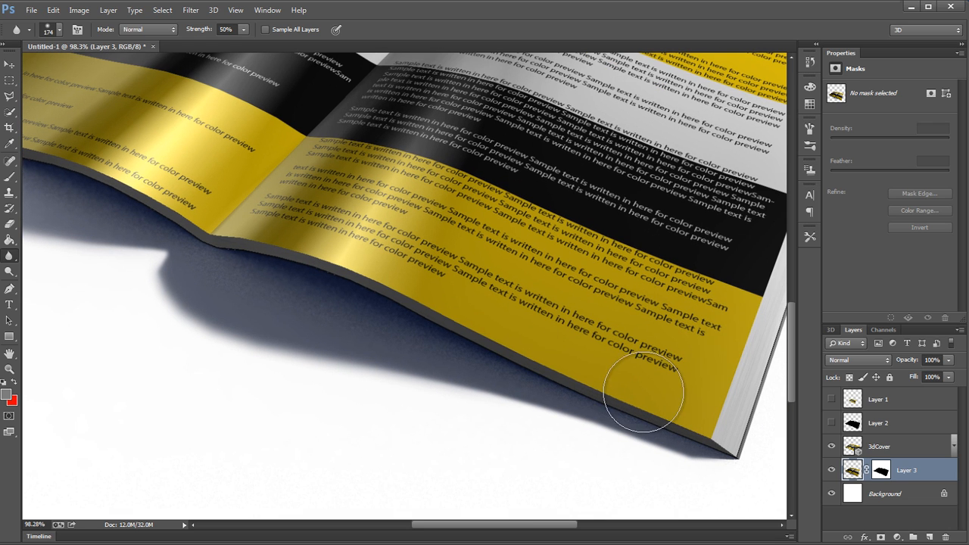
left_click_drag(173, 218, 530, 318)
Step: Examine the whole book with its softened shadow at different magnifications, with the Rectangular Marquee tool active
left_click(666, 283, "ctrl")
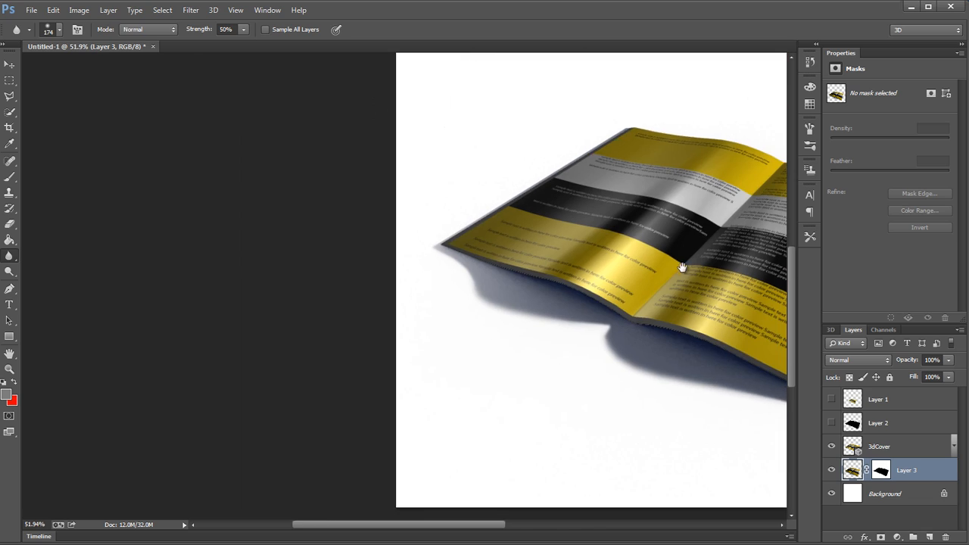
left_click_drag(681, 267, 343, 271)
left_click(655, 354, "ctrl")
left_click_drag(654, 354, 605, 356)
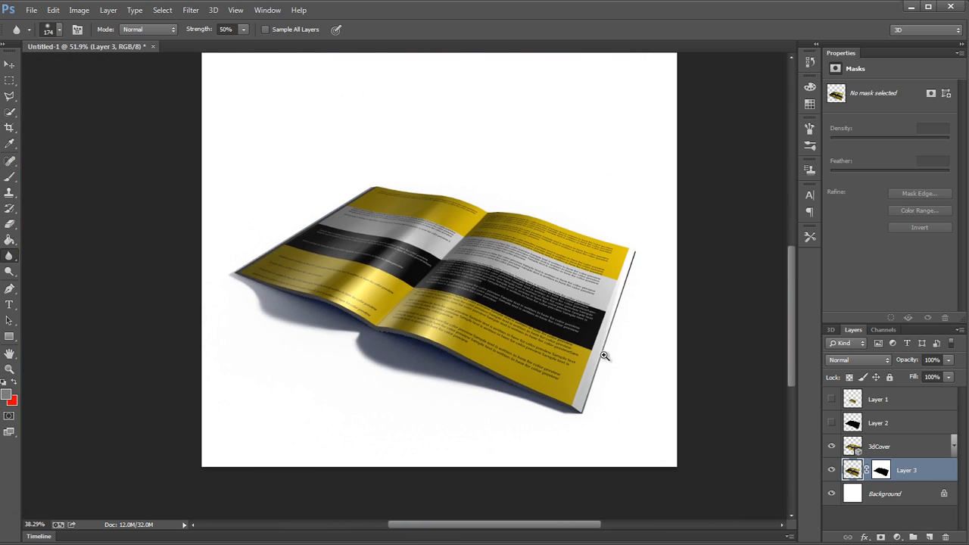
left_click_drag(478, 324, 361, 346)
left_click(9, 80)
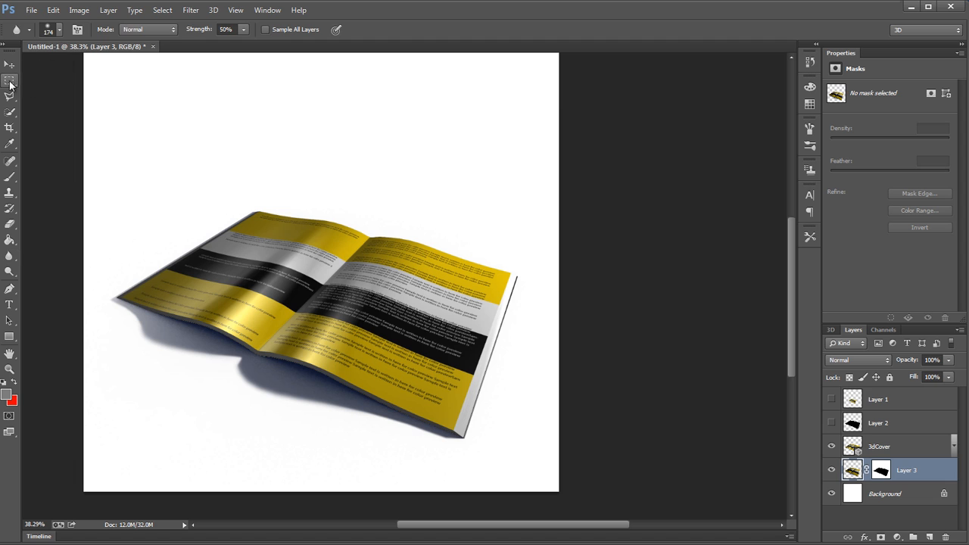
left_click(424, 296, "ctrl")
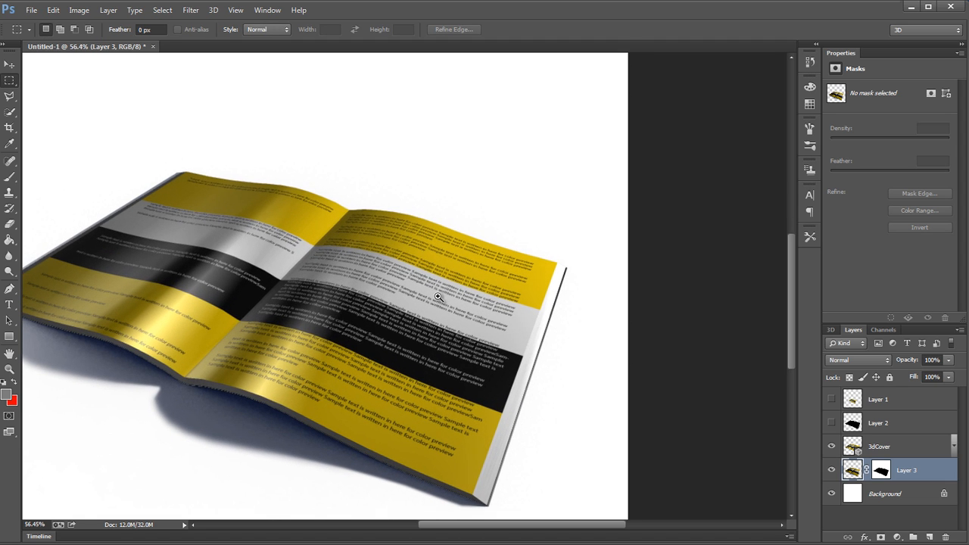
left_click(437, 297, "ctrl+alt")
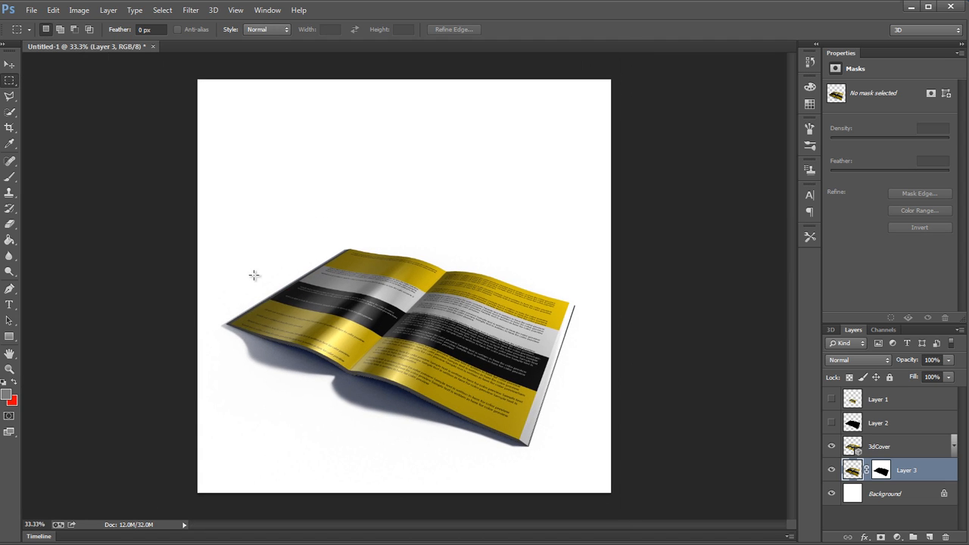